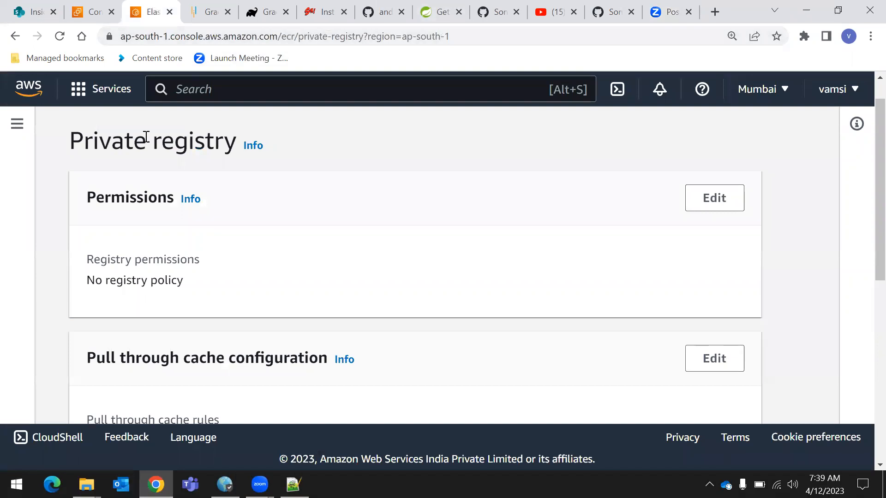
Search the console for ec2 and open the EC2 service
click(226, 88)
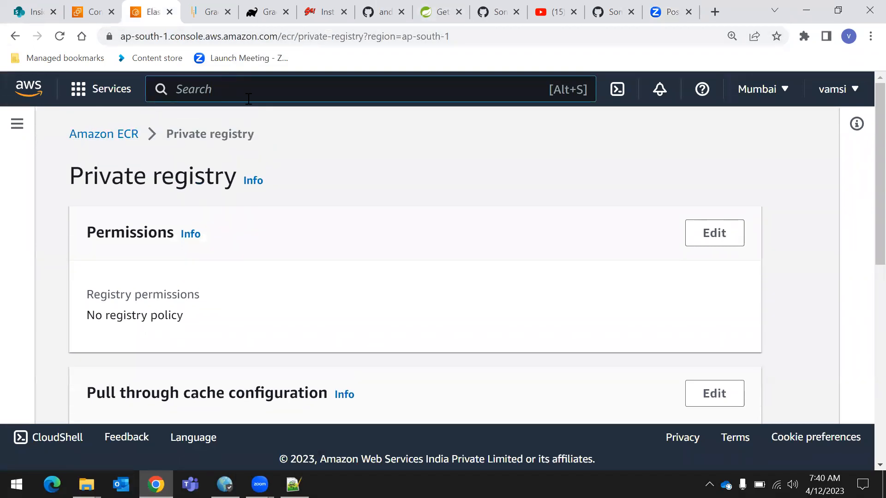
text(ec2)
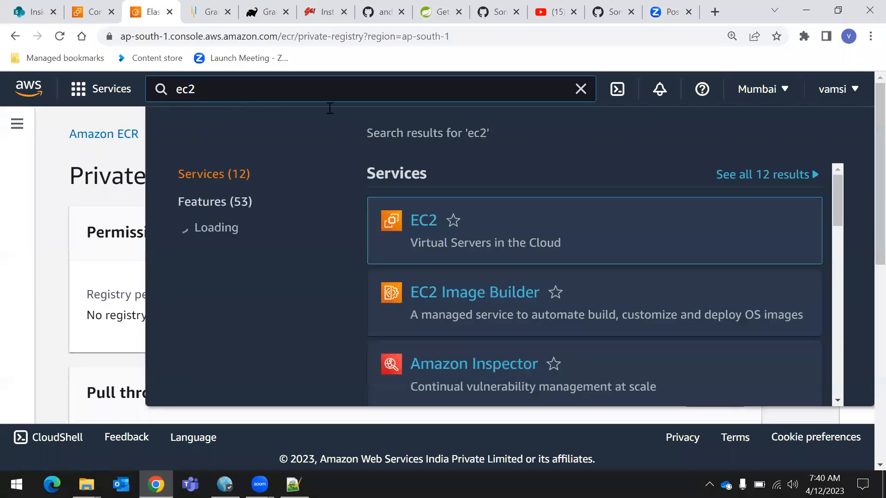
key(Return)
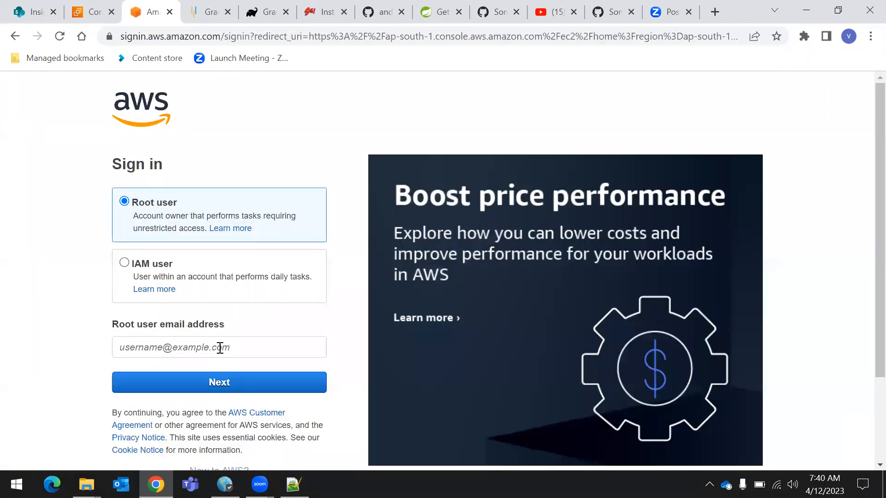
Sign in as the root user with the saved account e-mail and the account password
click(221, 346)
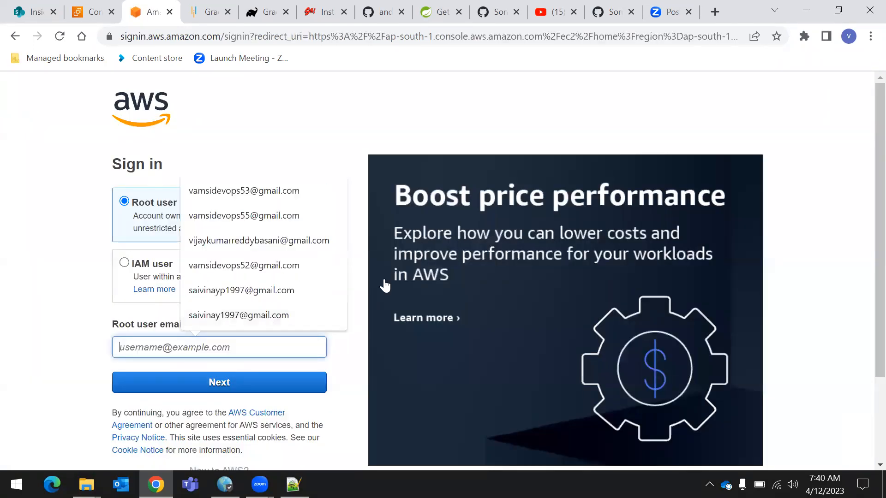
click(256, 220)
click(216, 380)
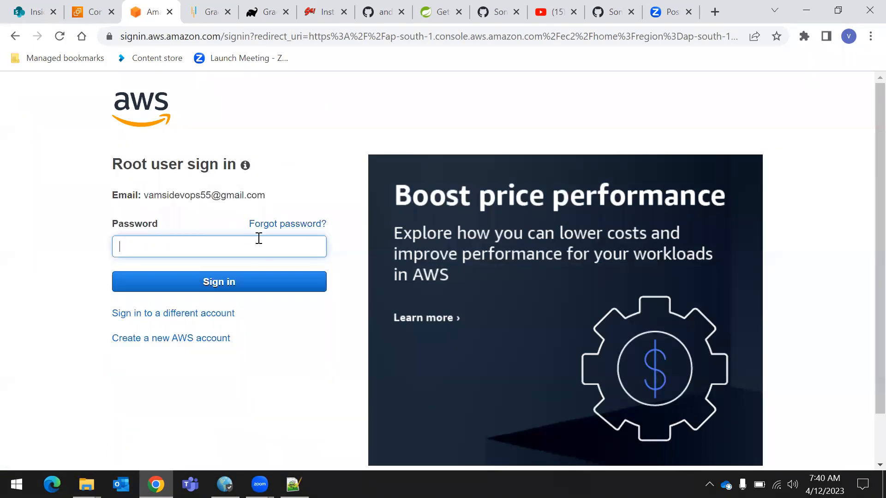
text(••••••••)
key(Return)
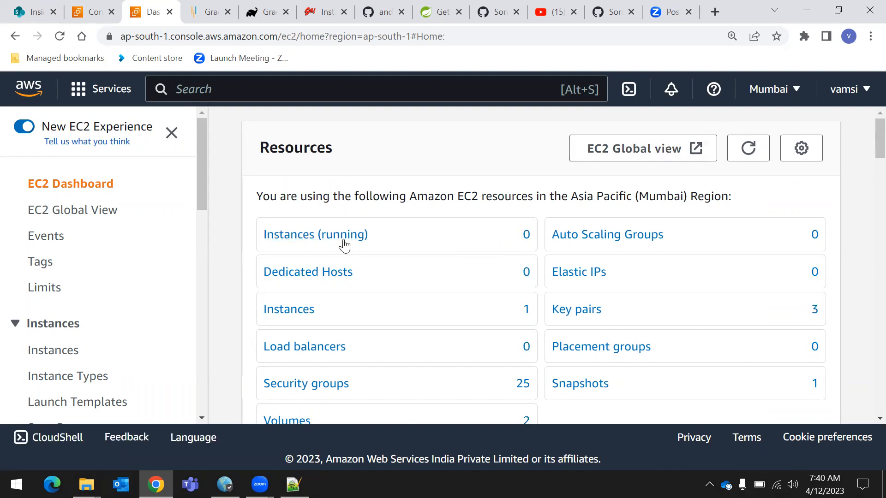
Open the EC2 instances list, remove its running-state filter and start the server2 instance
click(328, 236)
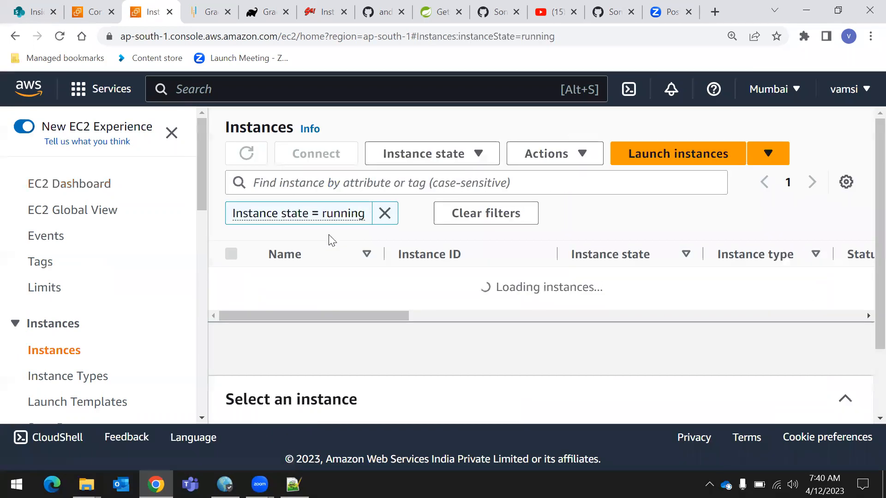
click(384, 213)
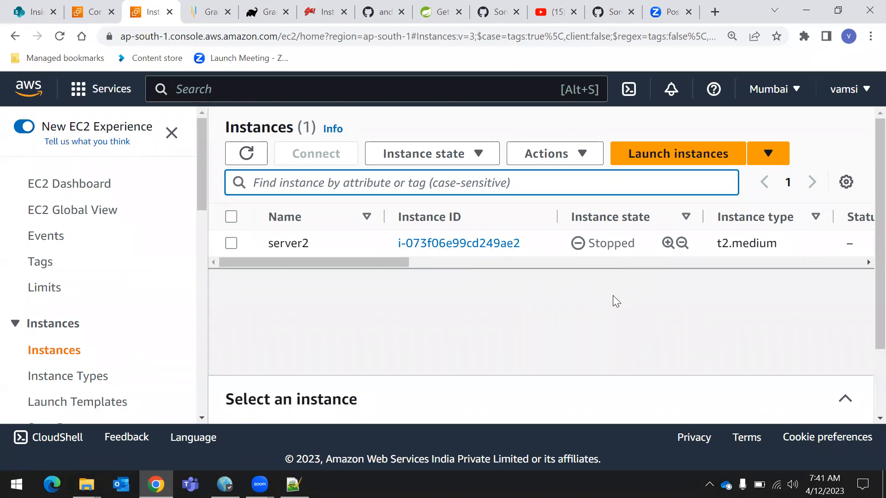
click(231, 243)
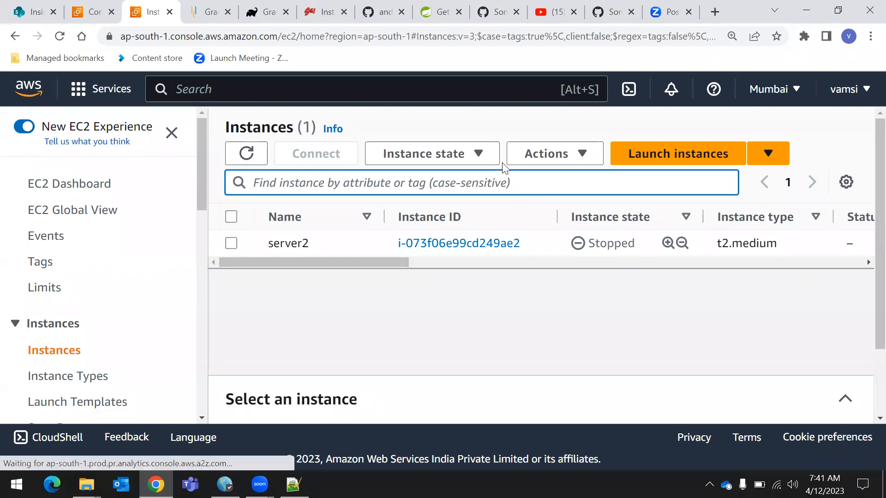
click(460, 154)
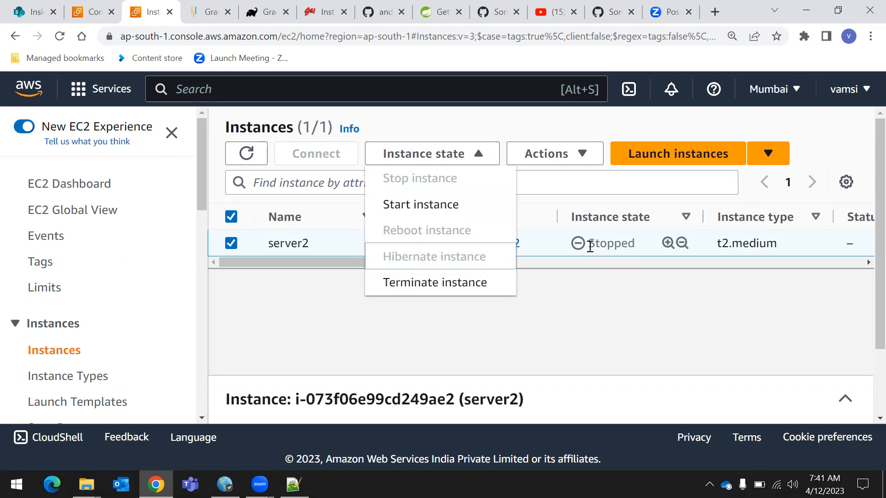
click(414, 207)
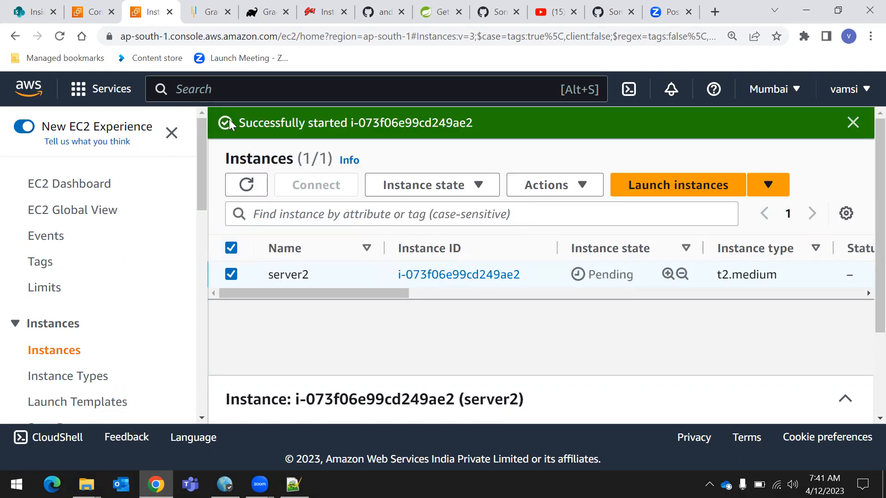
click(852, 131)
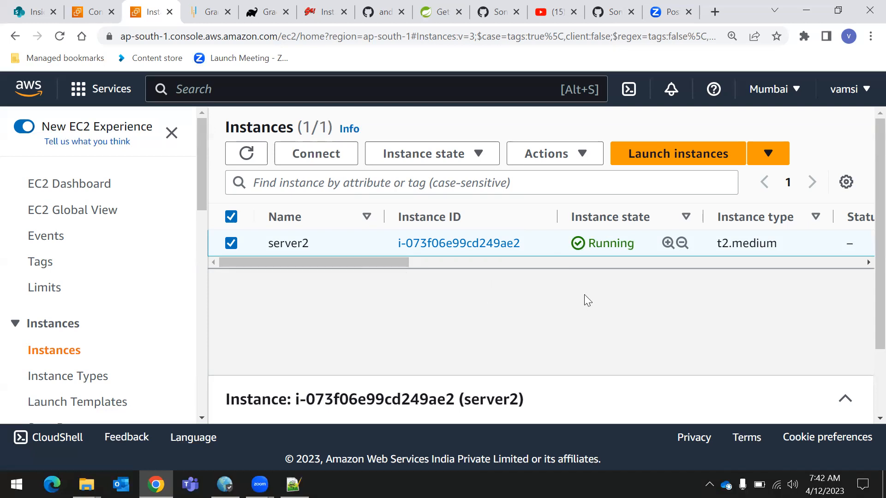
Reload the instances list and examine the Status check column for server2
drag(352, 258, 373, 263)
click(59, 36)
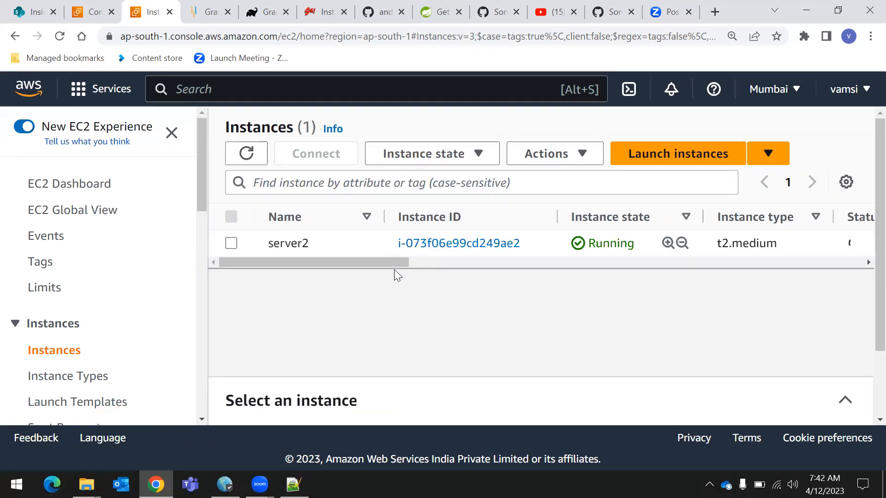
drag(397, 269, 479, 272)
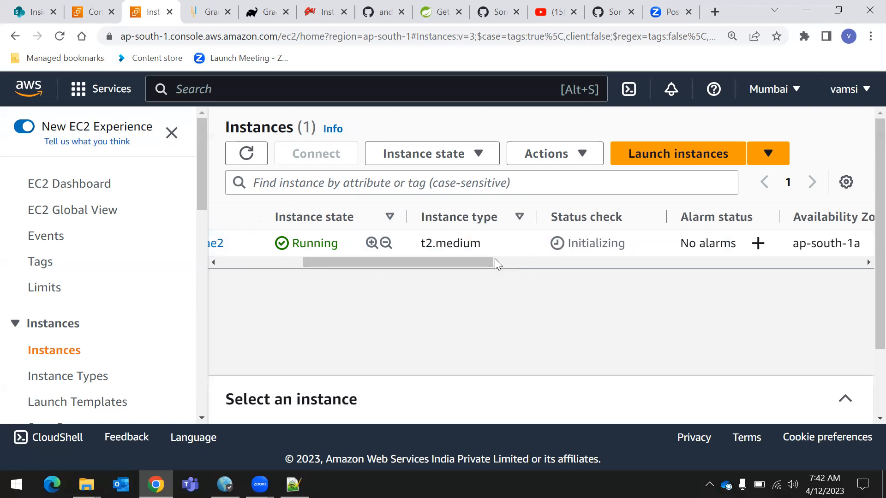
click(515, 261)
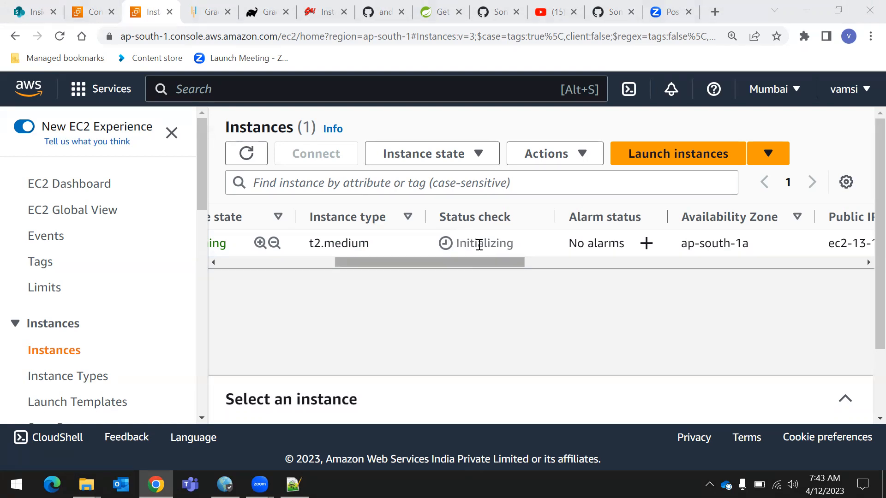
drag(440, 216, 526, 227)
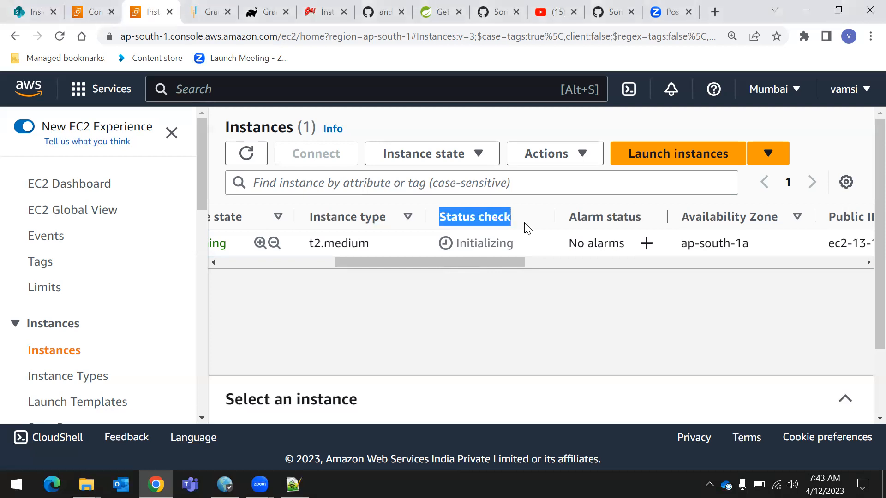
click(447, 297)
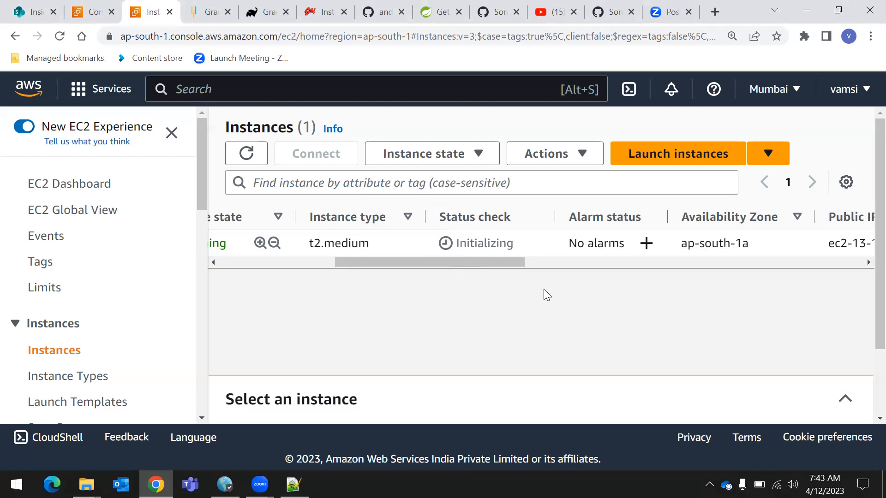
Examine server2's availability zone, public IPv4 DNS and public IPv4 address in the instances list, along with the available regions
drag(494, 261, 500, 260)
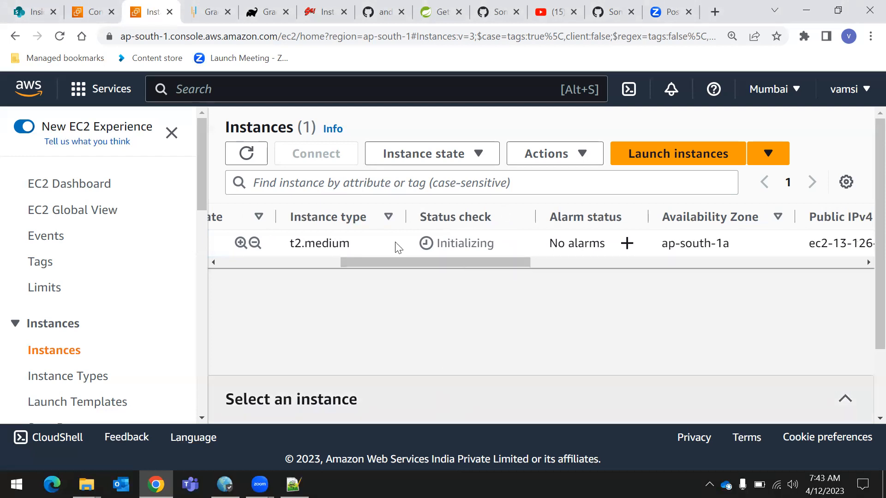
scroll(480, 259, right, 2)
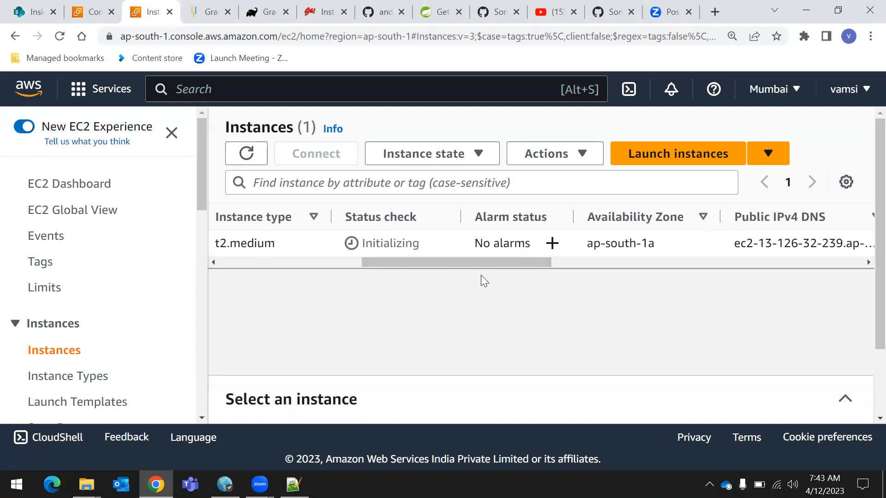
drag(496, 264, 551, 262)
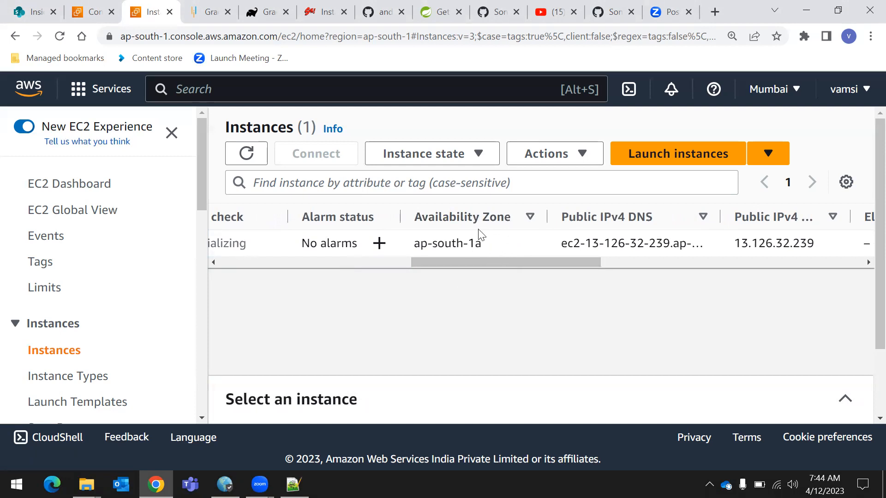
click(775, 90)
click(500, 301)
drag(576, 259, 633, 269)
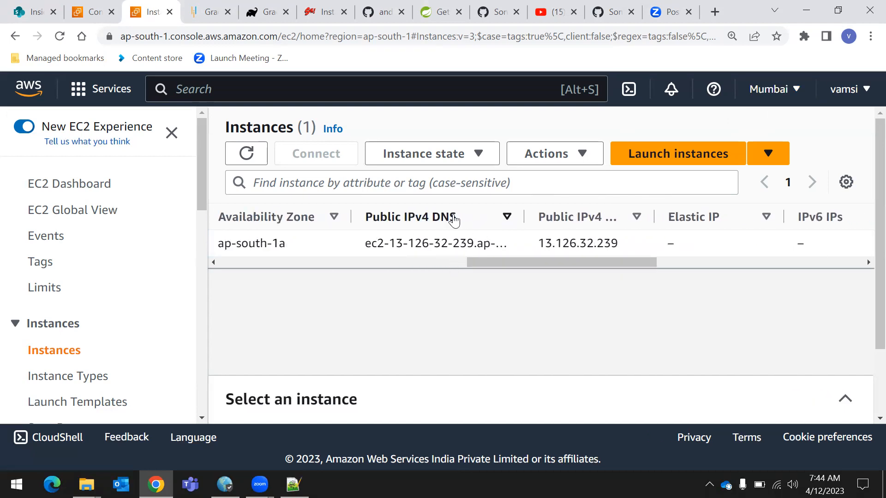
drag(525, 267, 219, 276)
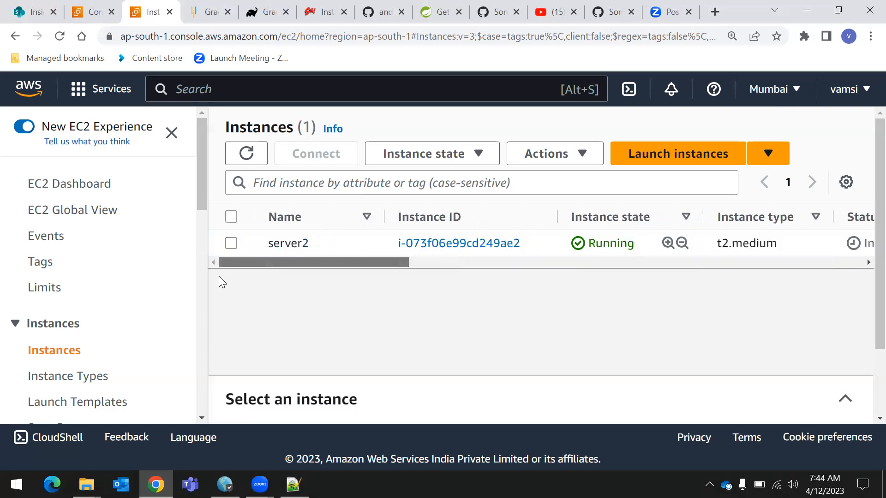
Open the details of the server2 instance and examine its public and private IPv4 addresses
click(483, 244)
scroll(620, 313, down, 4)
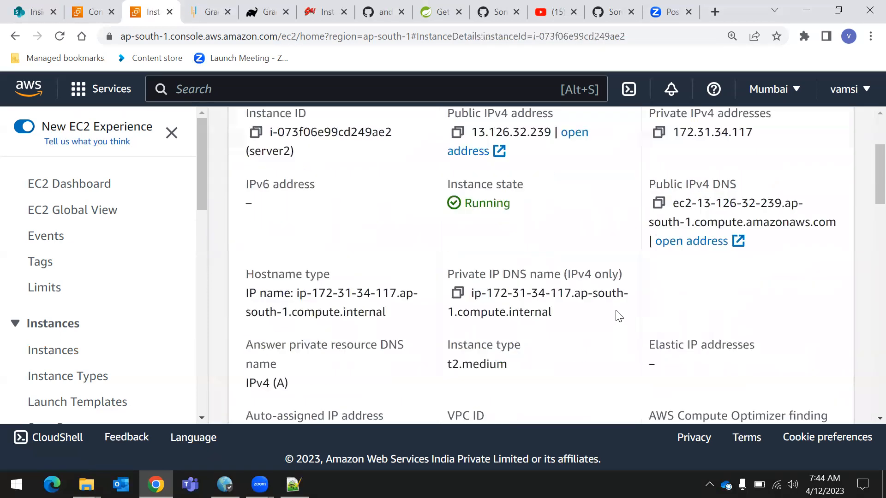
scroll(427, 266, up, 3)
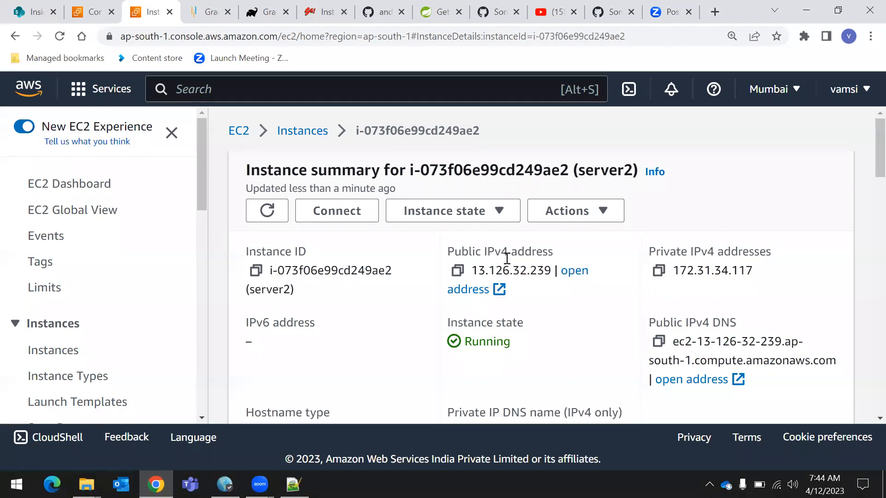
drag(443, 254, 567, 258)
drag(646, 253, 786, 252)
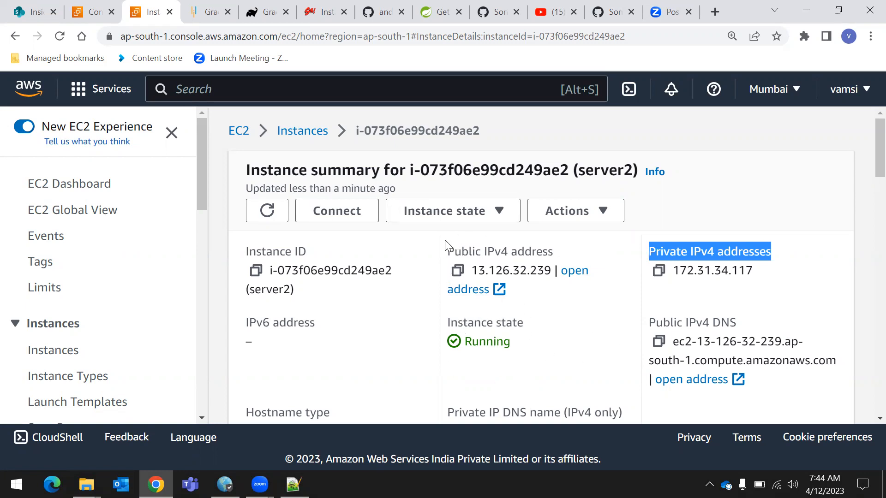
drag(447, 251, 568, 253)
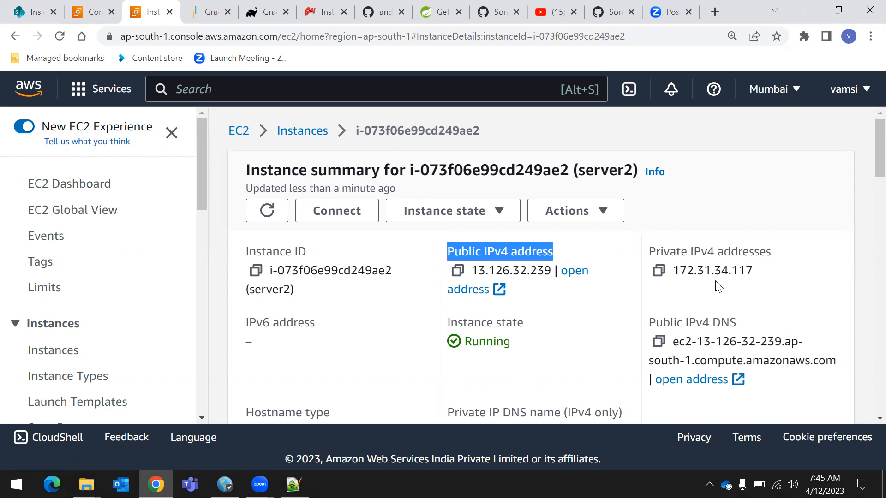
click(604, 332)
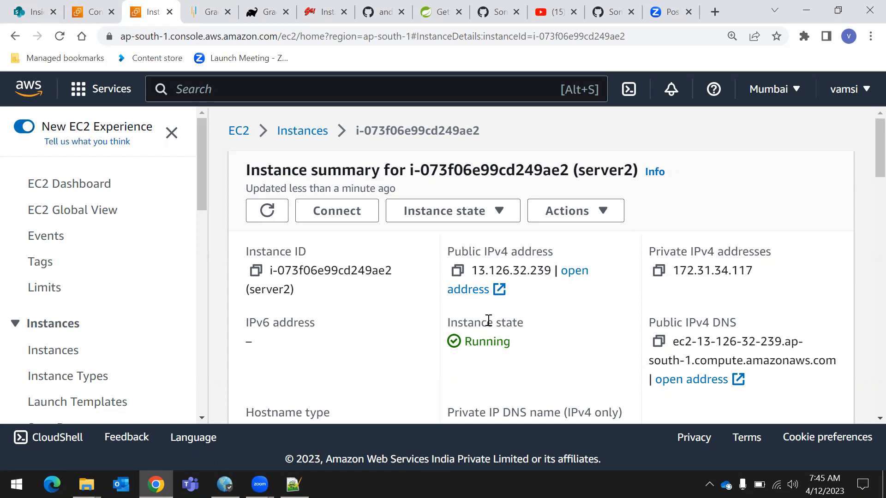
scroll(488, 332, down, 10)
scroll(474, 336, up, 10)
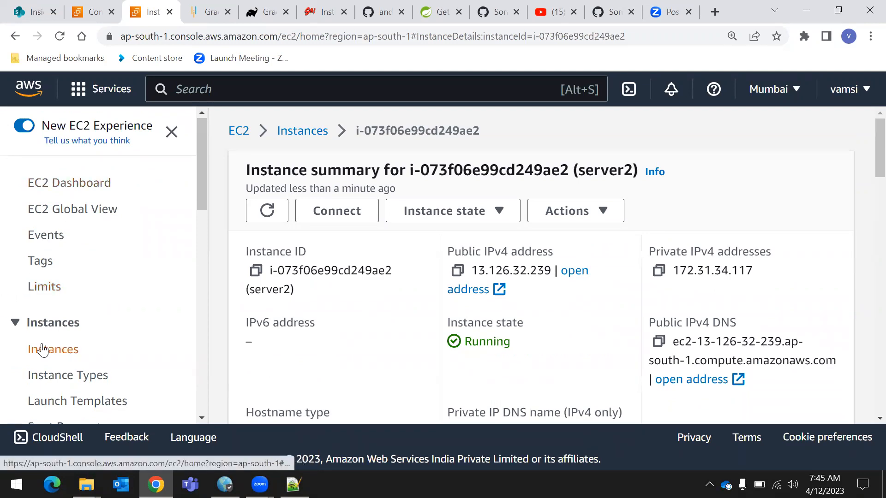
Look at the Elastic Block Store snapshots, and review the volumes list including availability zone and volume state
scroll(43, 349, down, 6)
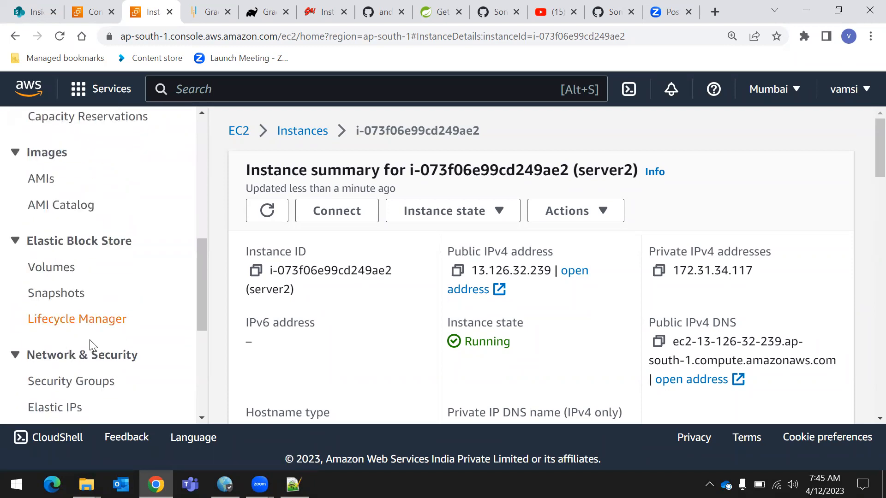
click(66, 294)
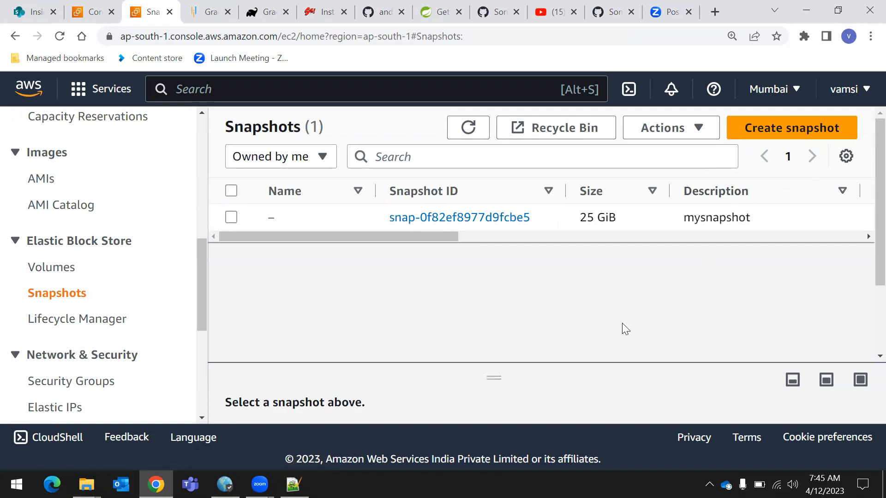
scroll(93, 338, up, 10)
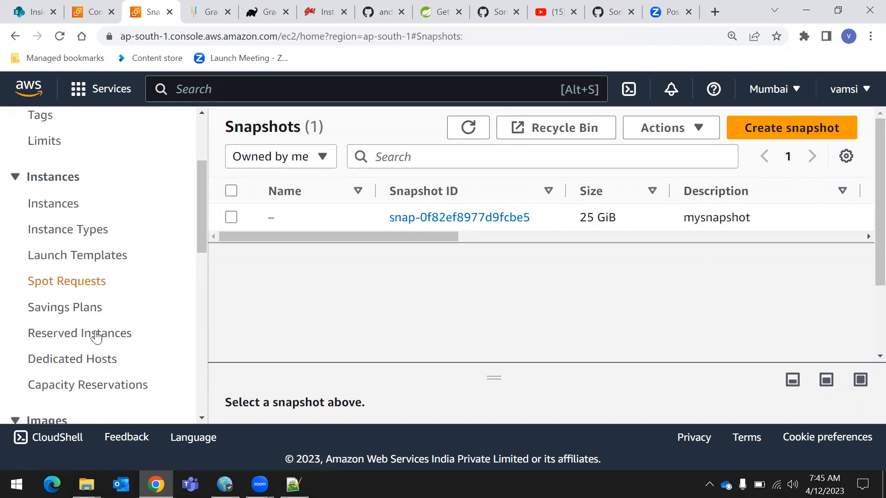
scroll(85, 320, down, 8)
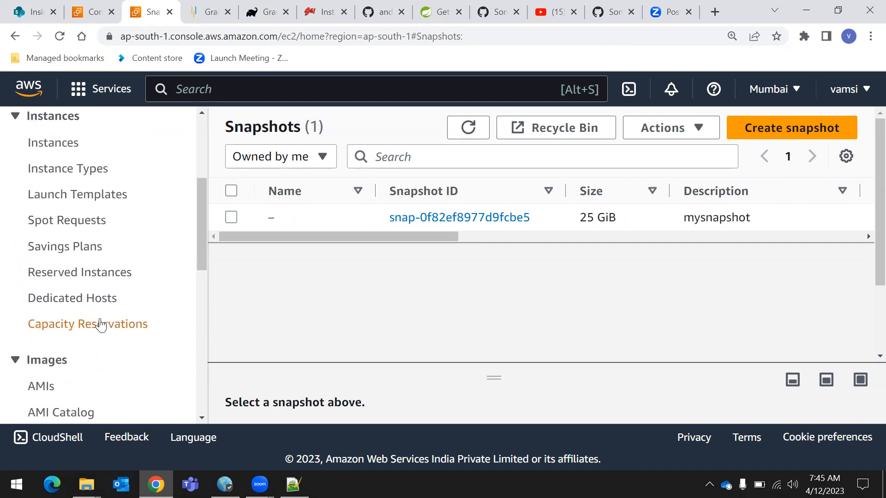
click(63, 339)
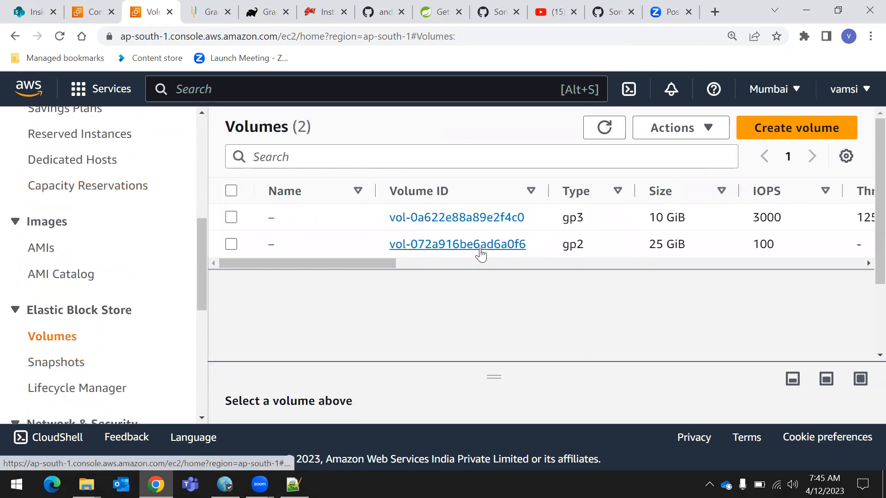
drag(416, 267, 614, 332)
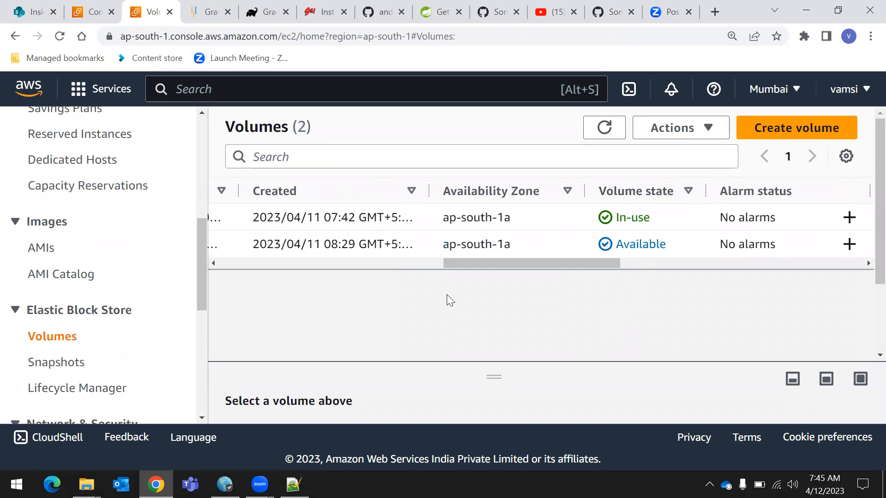
drag(457, 263, 233, 276)
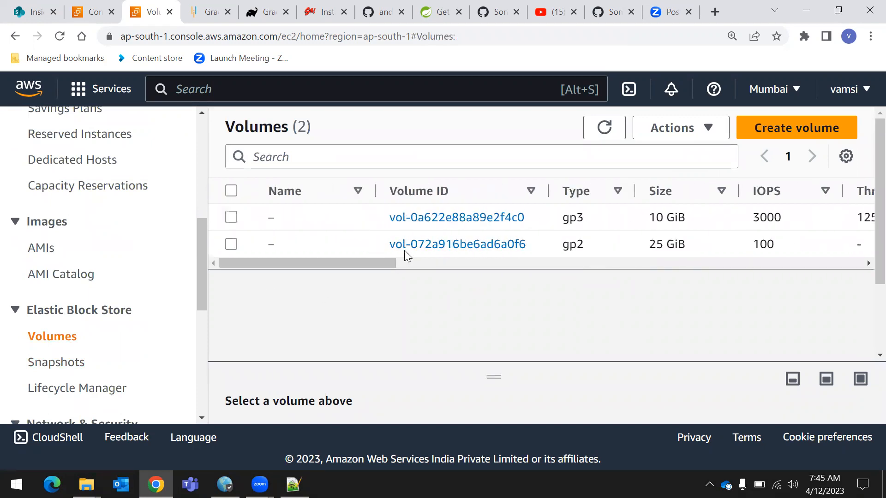
Examine the availability zone and volume state of both volumes in the volumes list
drag(387, 262, 573, 268)
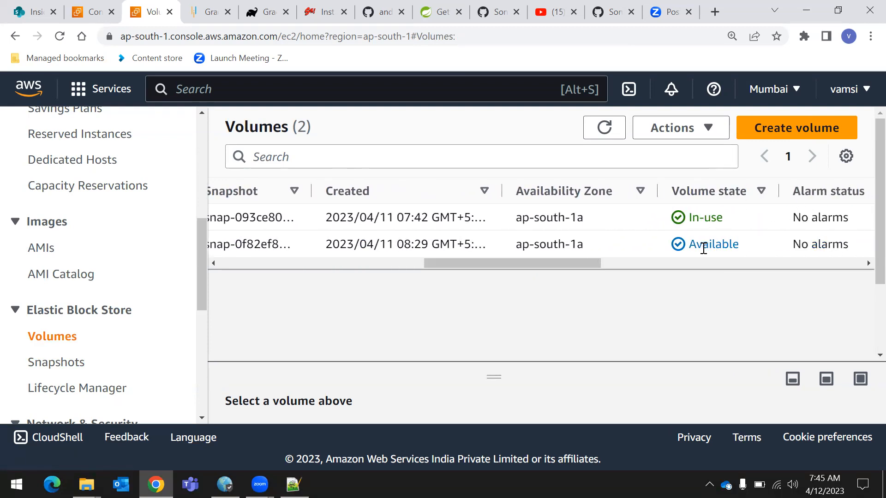
drag(579, 263, 642, 261)
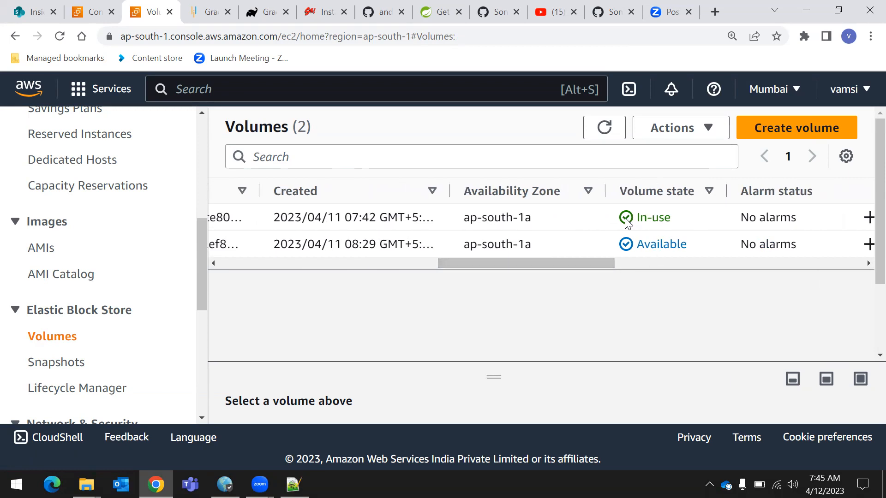
drag(635, 219, 684, 224)
click(643, 248)
drag(643, 248, 688, 245)
Delete the available 25 GiB gp2 volume, check the remaining volume list and dismiss the notification
click(648, 246)
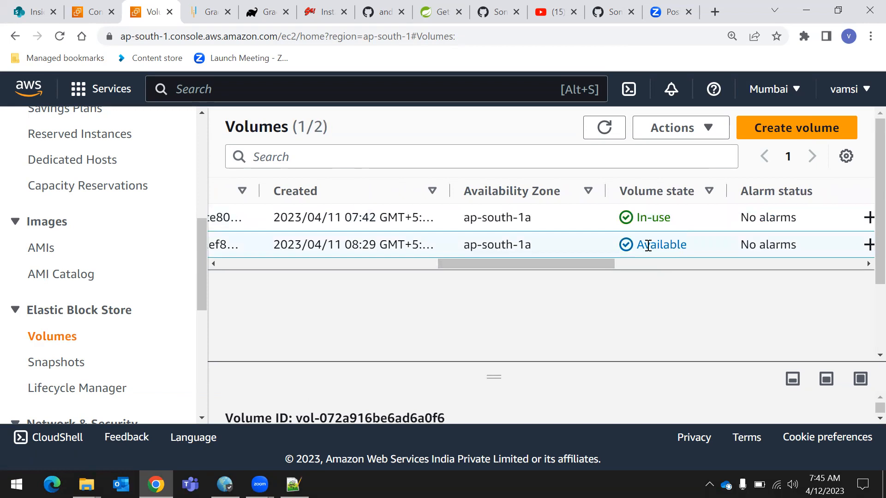
drag(696, 252, 643, 242)
click(658, 255)
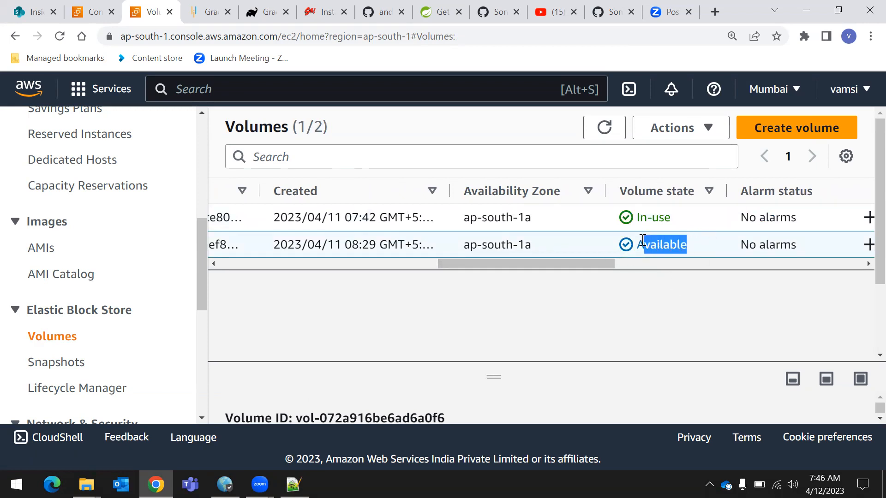
drag(607, 267, 332, 296)
click(692, 130)
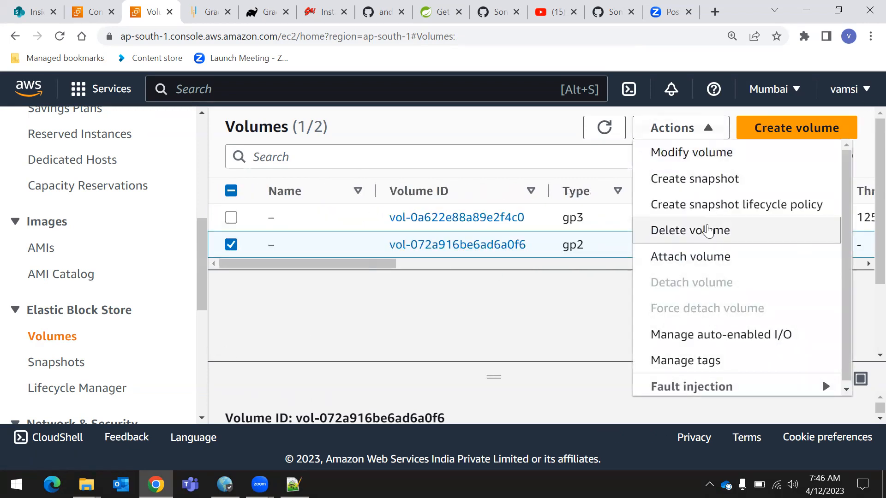
click(708, 230)
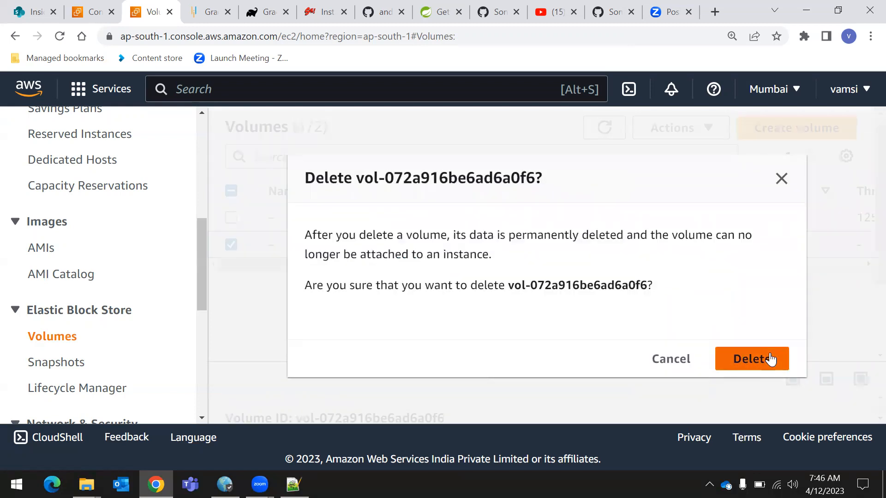
click(768, 356)
drag(391, 268, 486, 274)
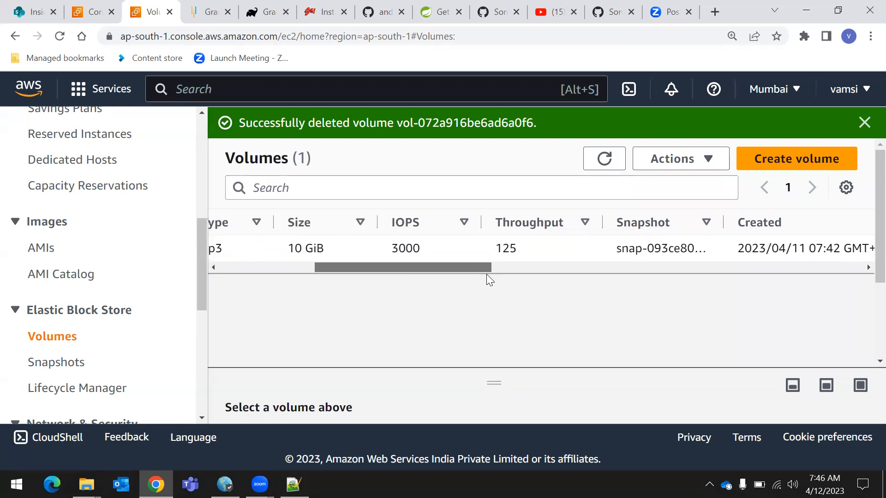
drag(486, 274, 354, 295)
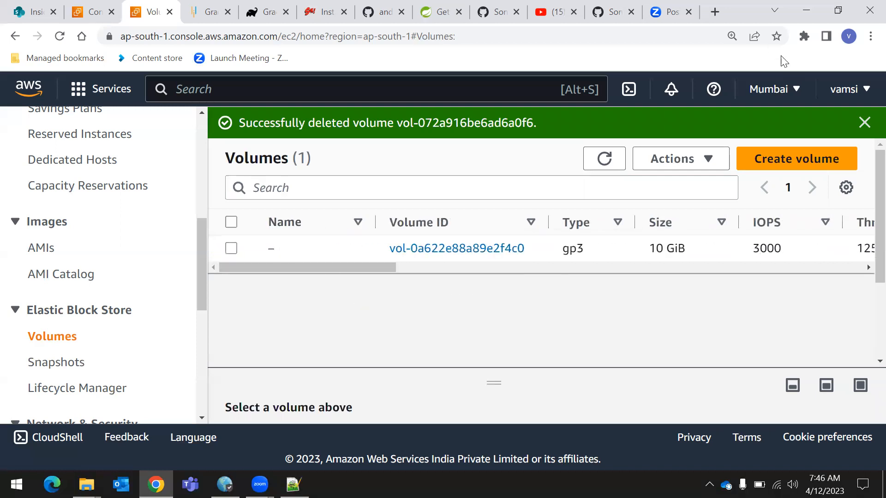
click(861, 123)
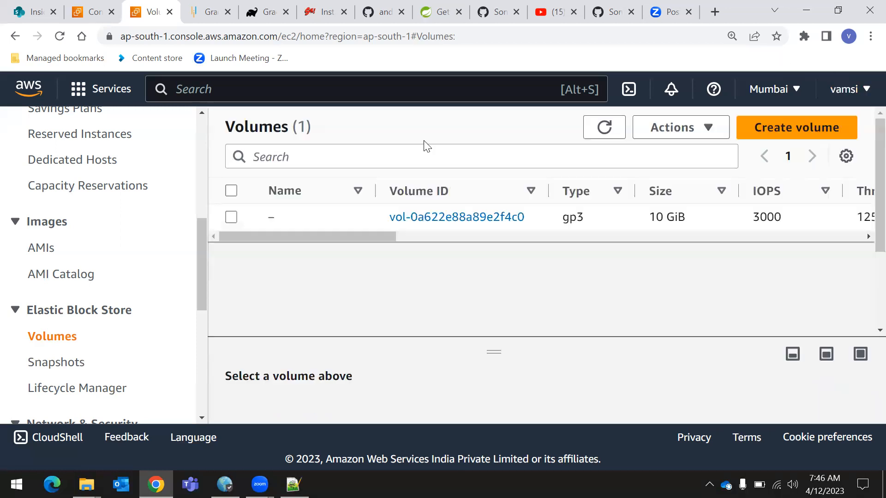
Select the 10 GiB gp3 volume and examine which actions it offers along with its volume state
click(230, 218)
click(685, 127)
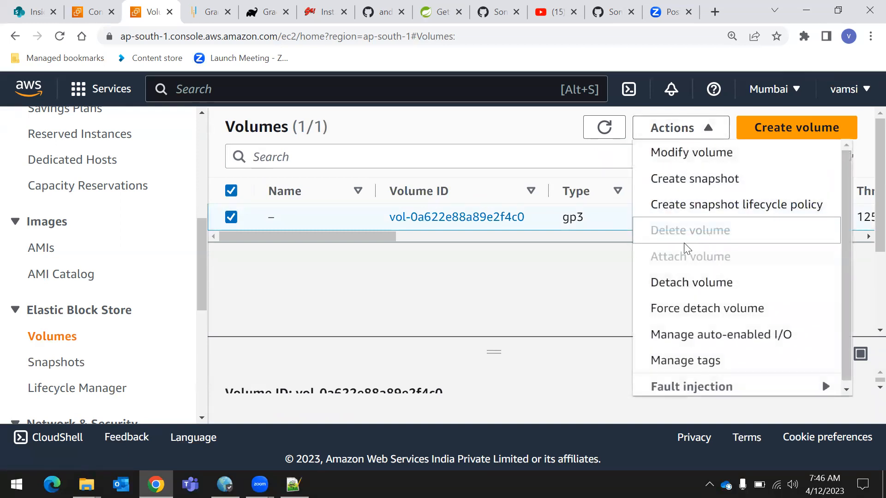
click(595, 258)
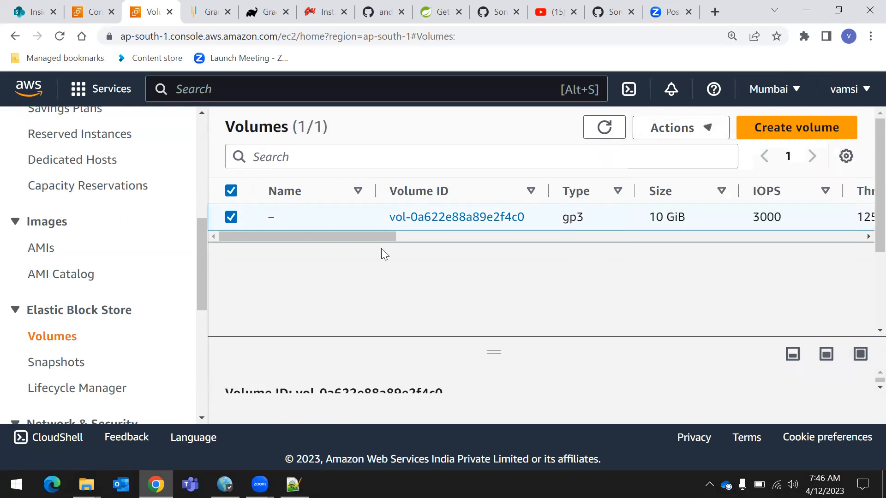
drag(389, 235, 668, 259)
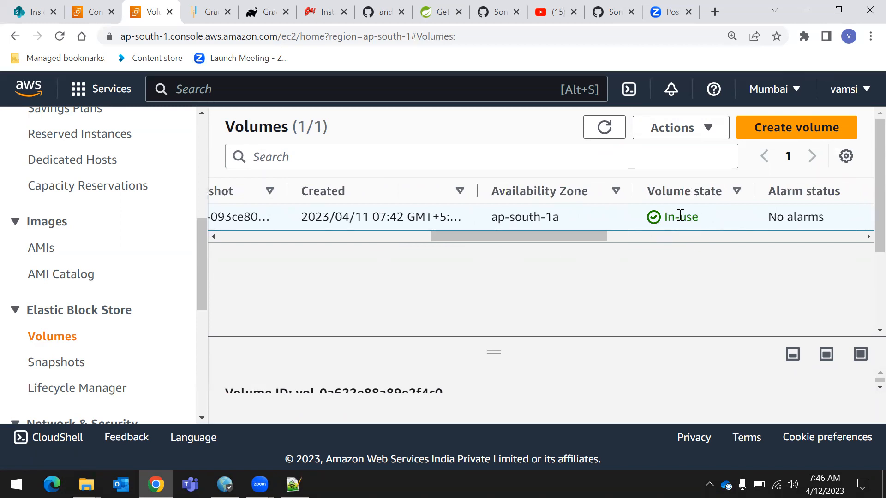
click(686, 131)
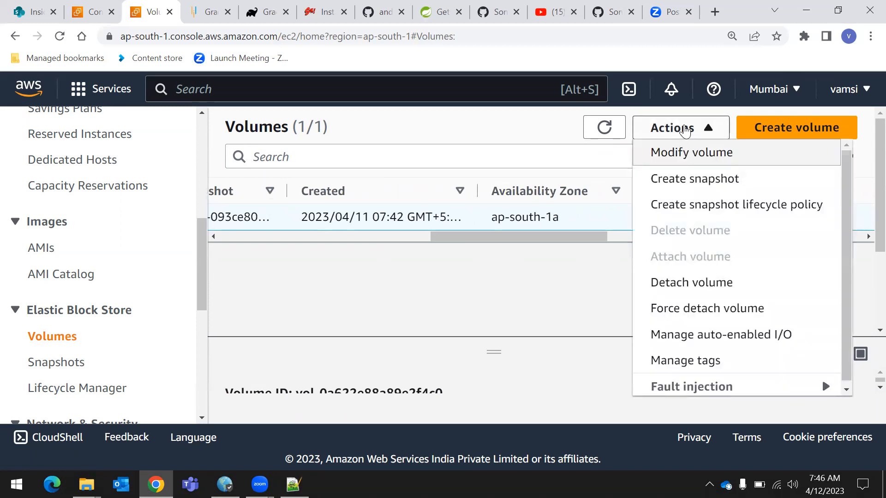
drag(589, 240, 360, 276)
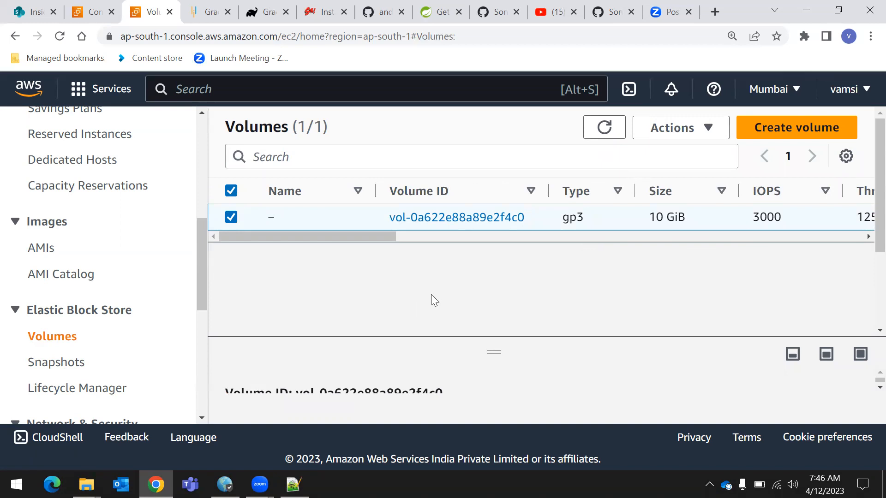
drag(384, 237, 634, 258)
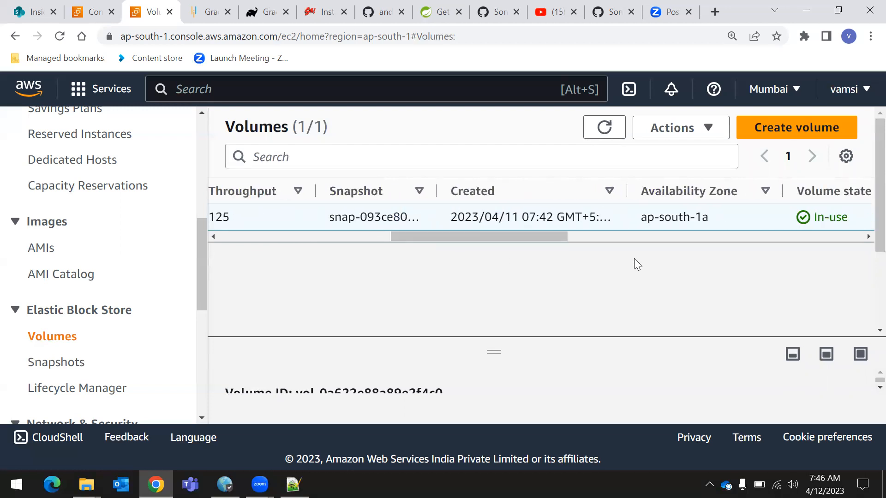
drag(538, 237, 589, 241)
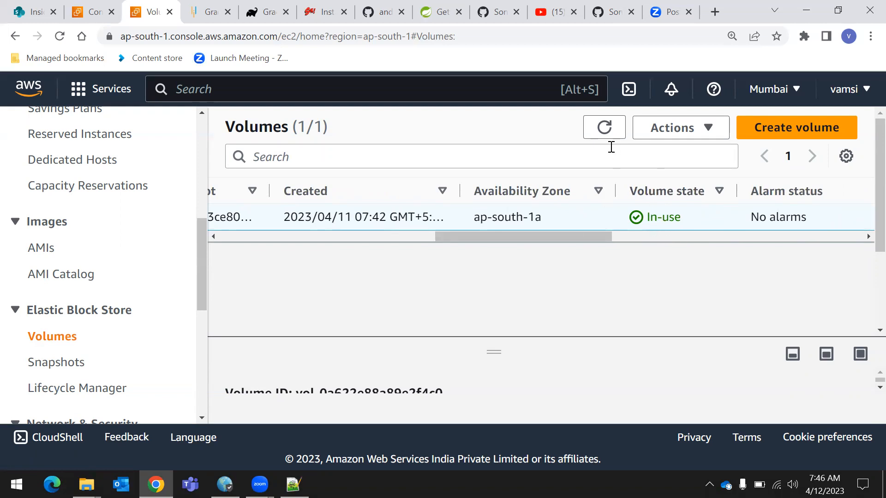
Try to detach the 10 GiB gp3 volume from its instance, read the notification and dismiss it
drag(568, 236, 317, 250)
click(663, 132)
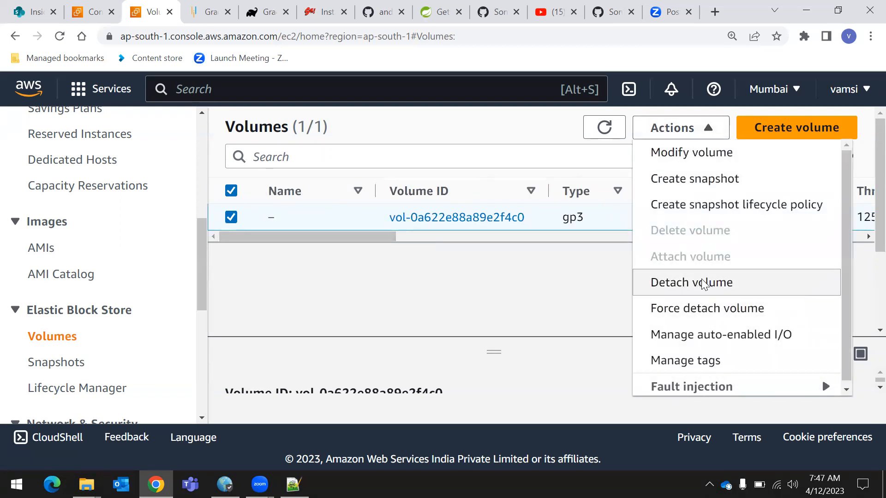
click(701, 282)
click(759, 351)
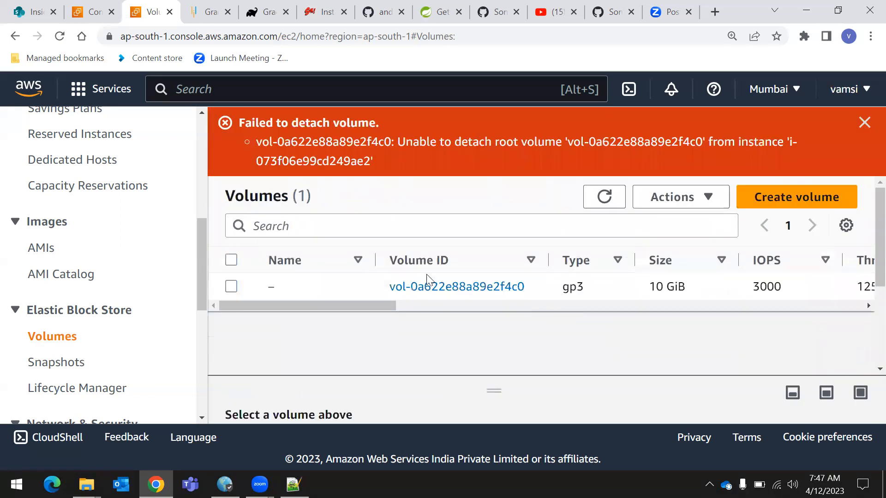
drag(238, 125, 412, 207)
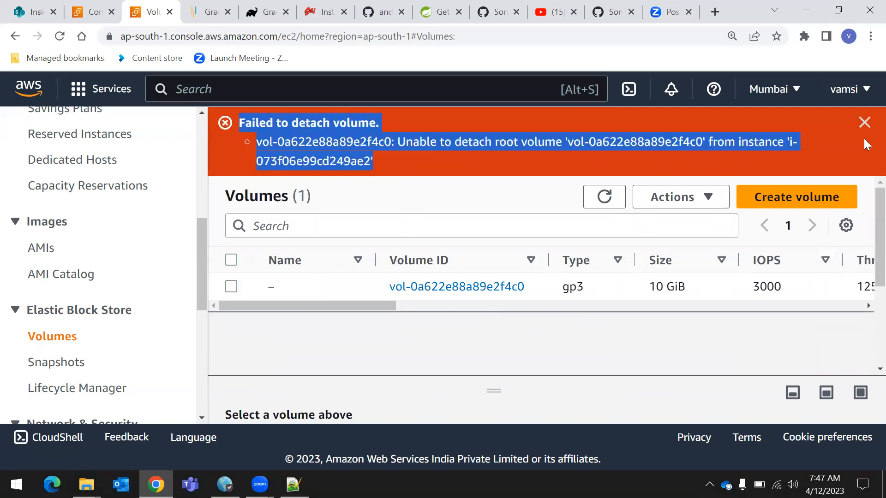
click(864, 122)
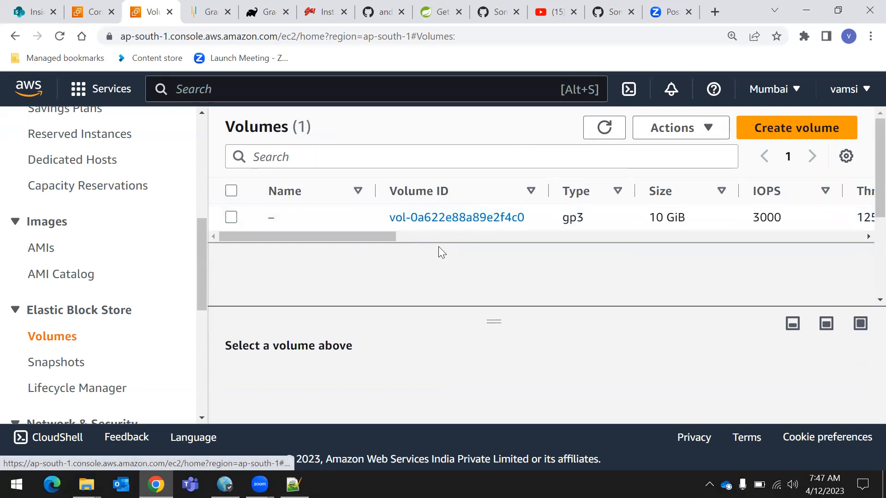
Examine the volume state and attached instance of the 10 GiB gp3 volume
mouse_move(302, 224)
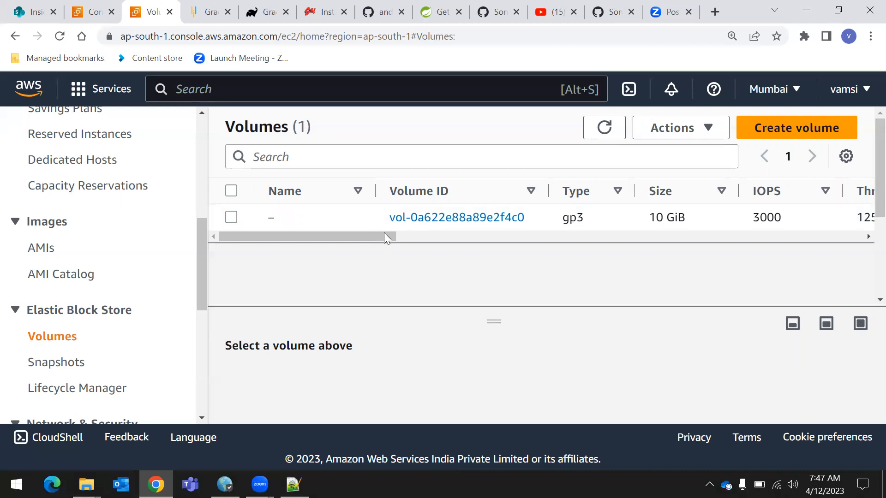
drag(377, 236, 260, 235)
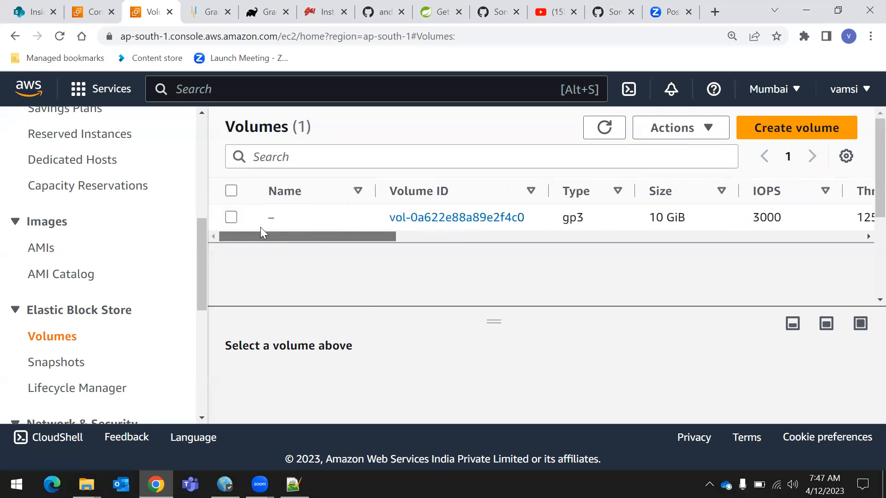
drag(392, 233, 657, 242)
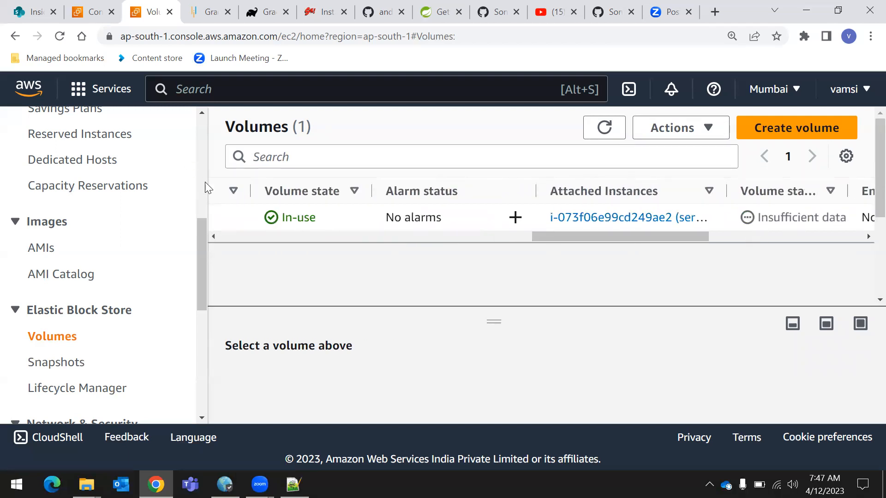
drag(566, 237, 224, 250)
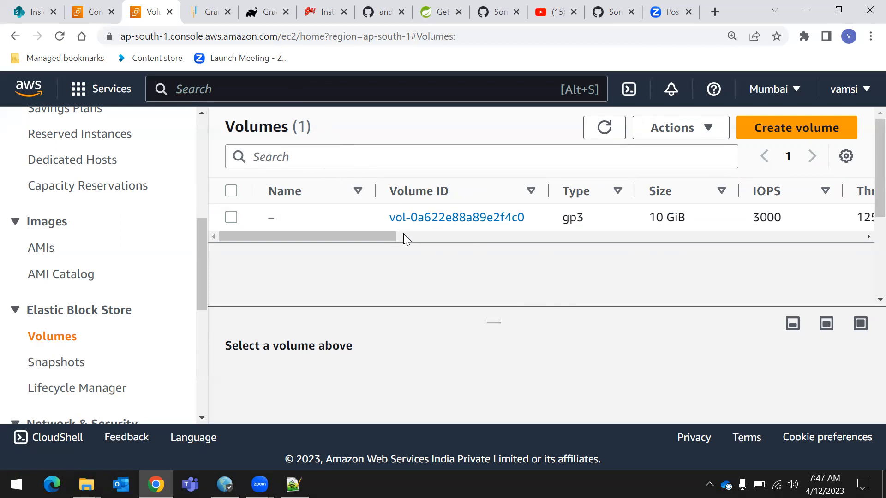
scroll(5, 296, down, 1)
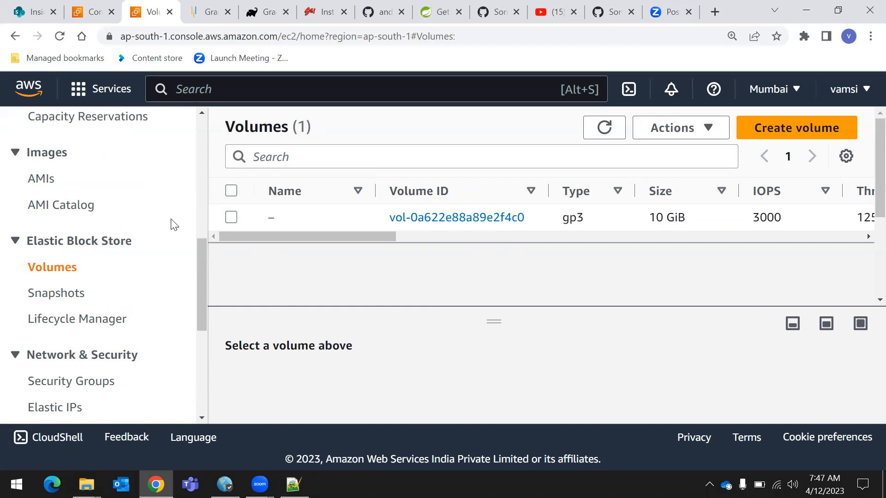
Open the Create snapshot form for the 10 GiB gp3 volume, examine its fields and return to the volumes list
click(231, 217)
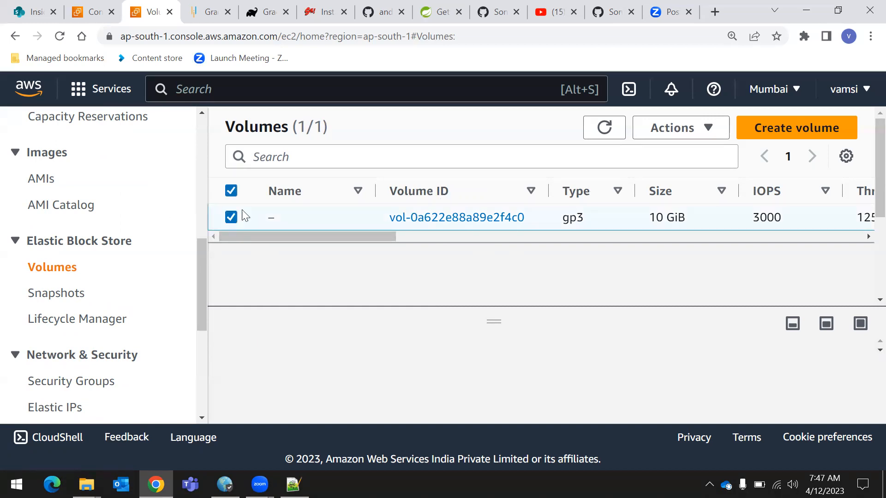
click(675, 133)
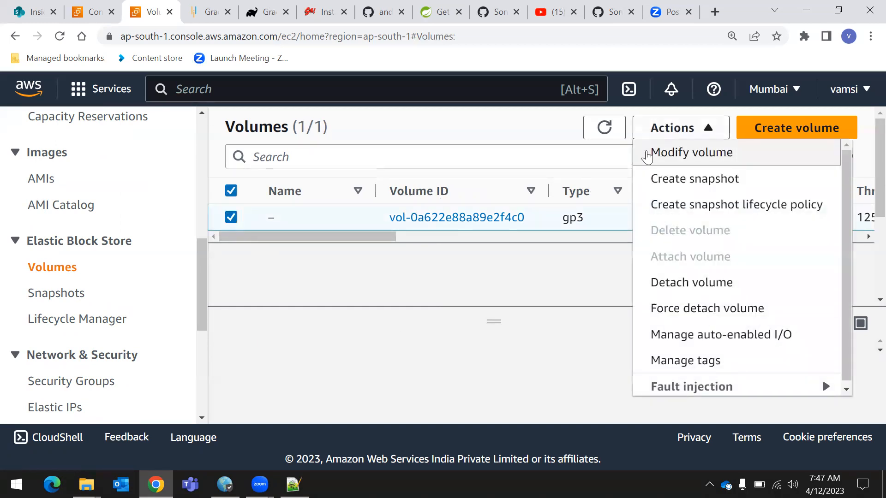
click(672, 187)
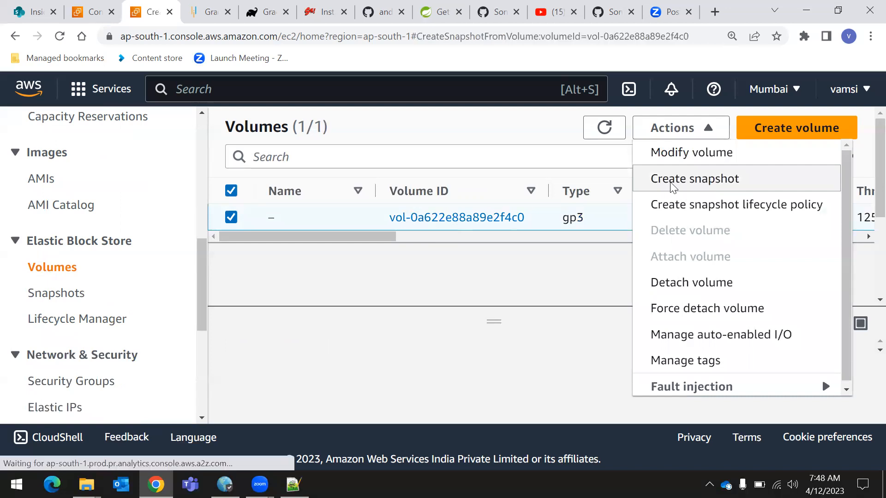
scroll(237, 228, down, 3)
scroll(208, 244, down, 2)
scroll(155, 277, up, 3)
click(159, 336)
scroll(302, 273, down, 6)
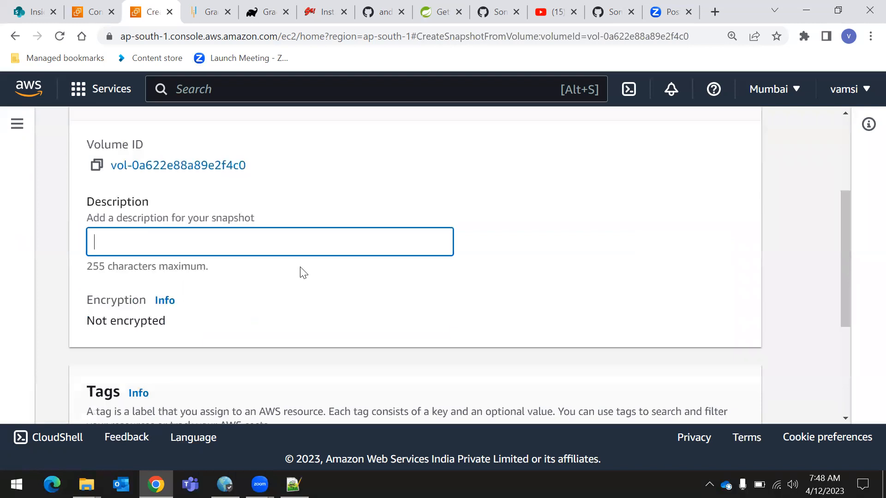
scroll(465, 346, up, 10)
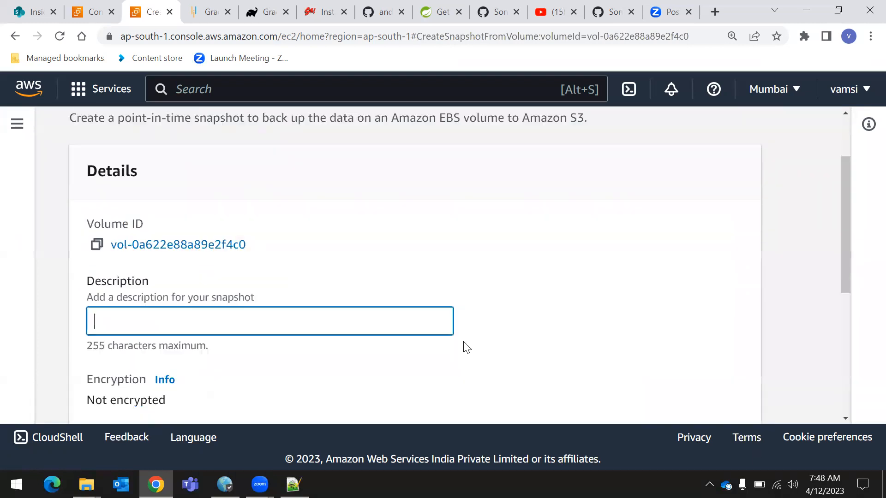
drag(70, 175, 245, 185)
click(477, 184)
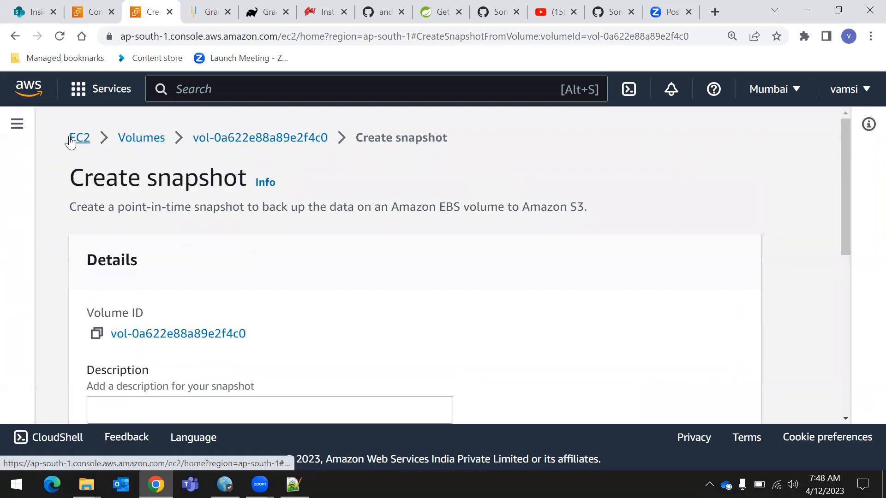
click(122, 141)
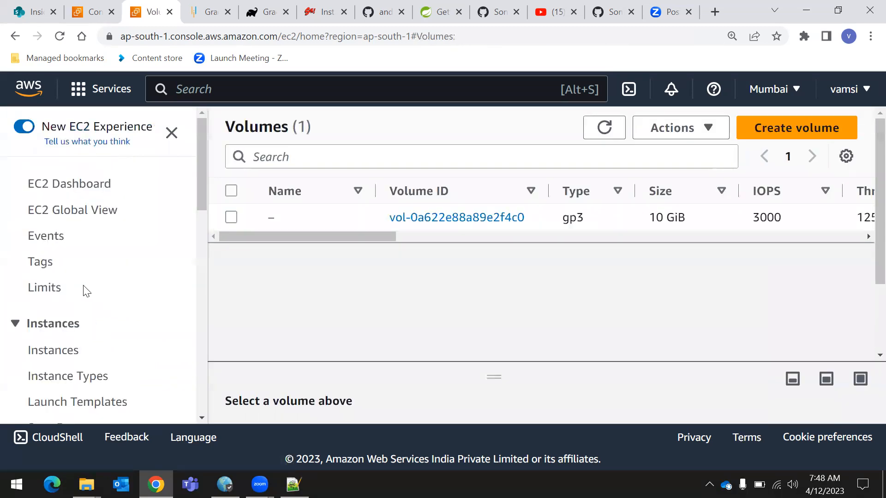
Open the Elastic Block Store snapshots list and examine the snapshot owned by the account
scroll(83, 291, down, 9)
scroll(118, 334, down, 3)
scroll(101, 327, up, 3)
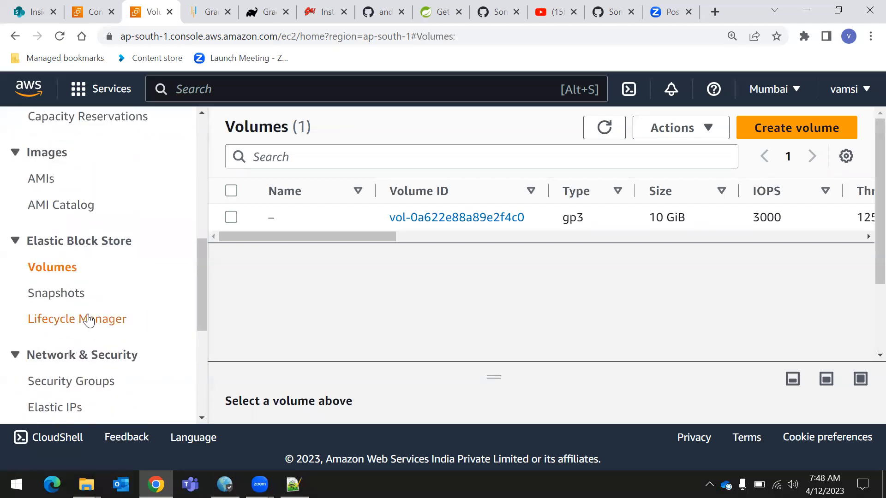
click(55, 298)
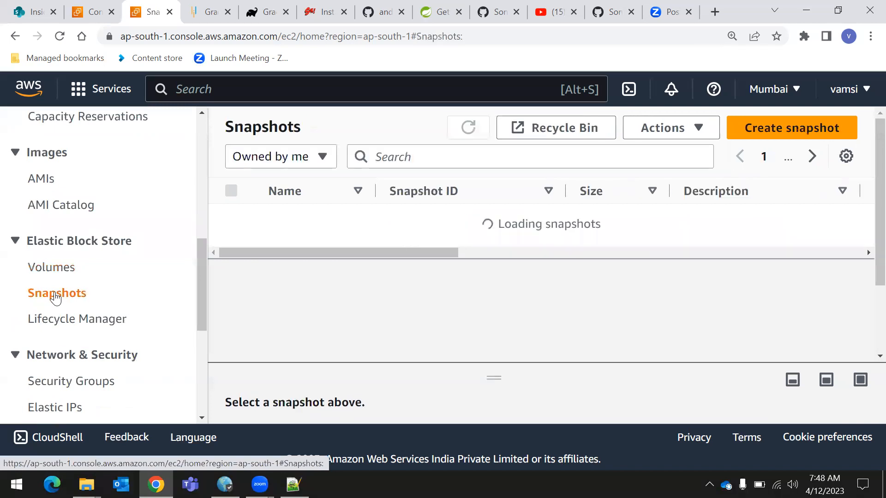
drag(366, 237, 341, 238)
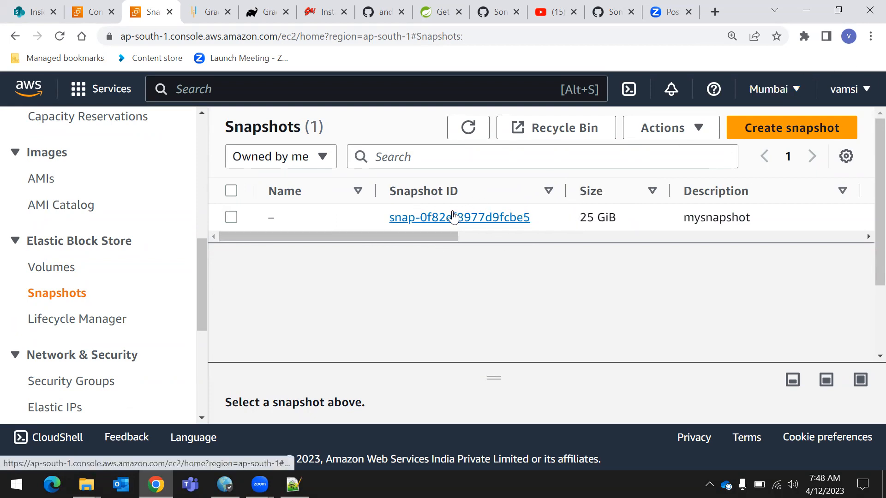
Select the 25 GiB snapshot described as mysnapshot and examine its snapshot ID
drag(388, 218, 535, 224)
click(443, 279)
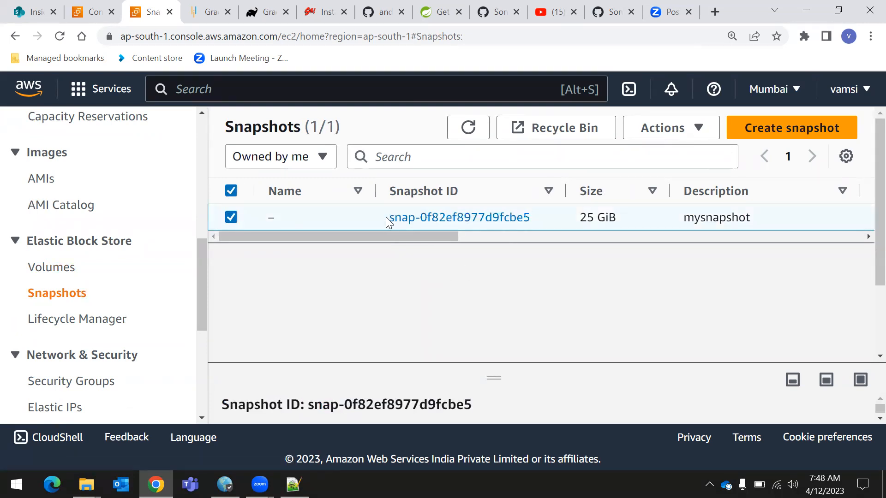
drag(387, 219, 537, 219)
click(423, 283)
drag(387, 216, 537, 230)
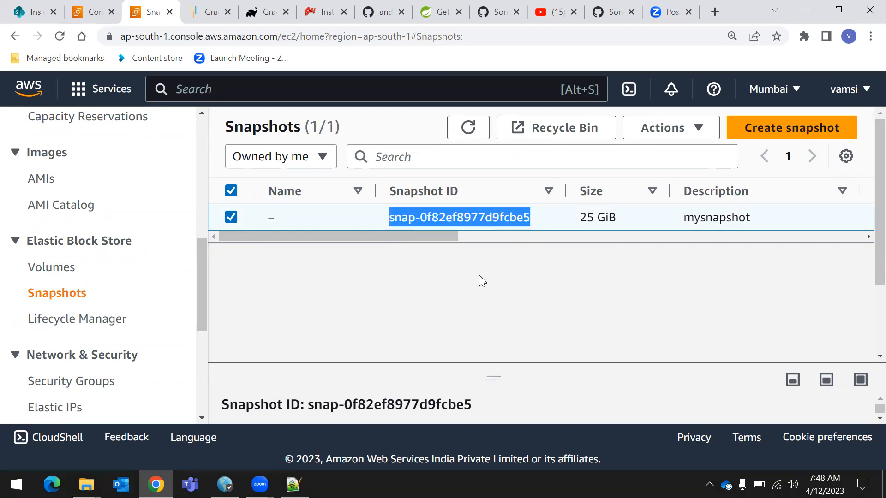
click(450, 289)
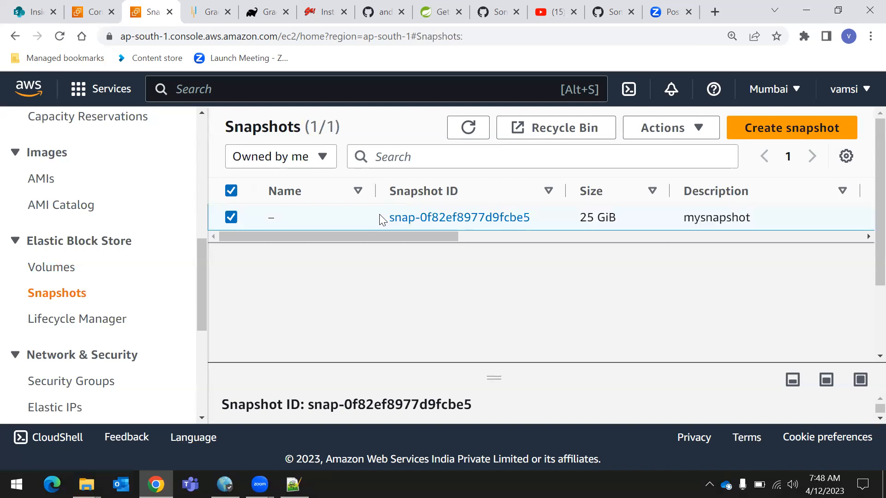
Open the form for creating a volume from the mysnapshot snapshot, review its settings and return to the snapshots list
click(230, 217)
click(230, 217)
click(687, 136)
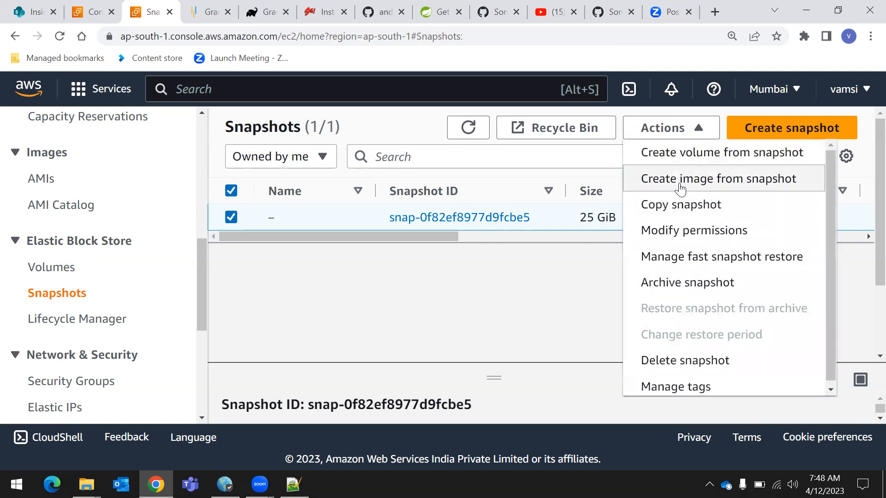
click(698, 156)
scroll(487, 296, down, 3)
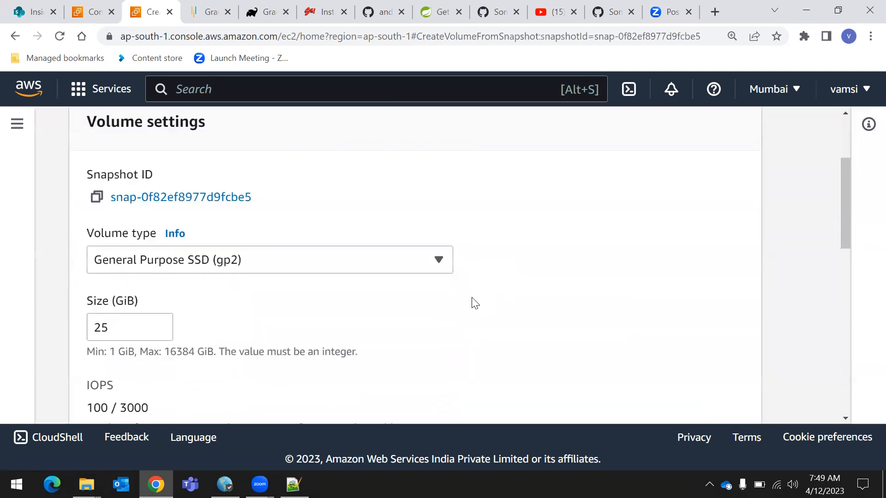
scroll(470, 302, down, 5)
scroll(386, 315, down, 8)
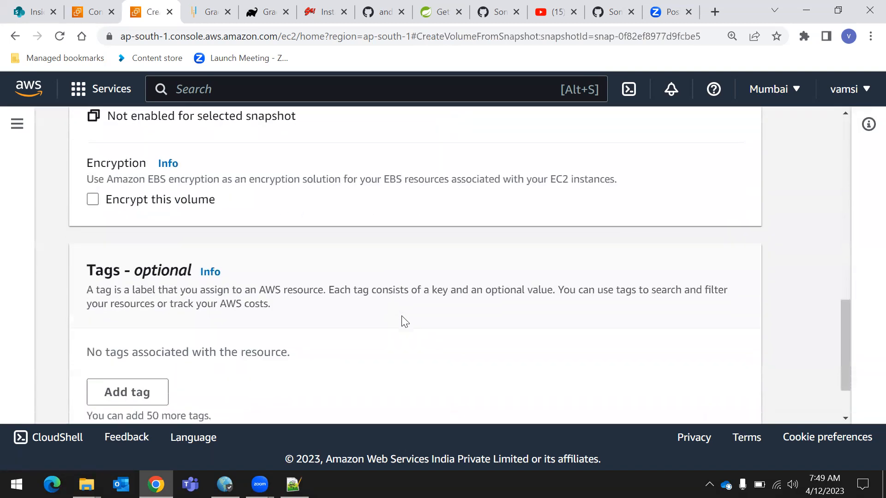
scroll(688, 351, up, 15)
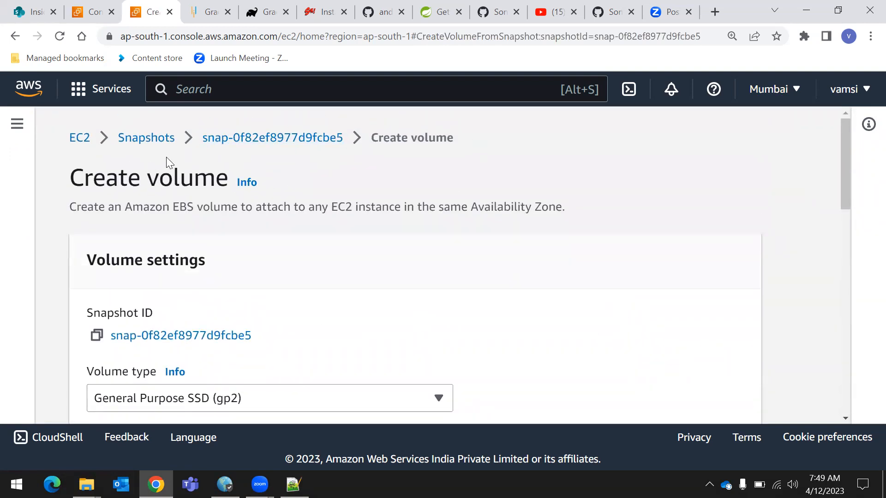
click(159, 140)
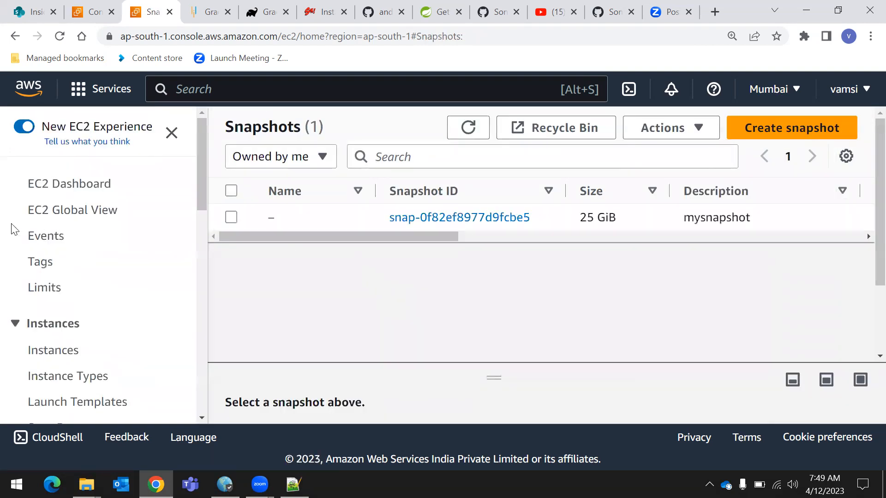
Open the running instances from the EC2 Dashboard and remove the instance state filter from the list
click(72, 187)
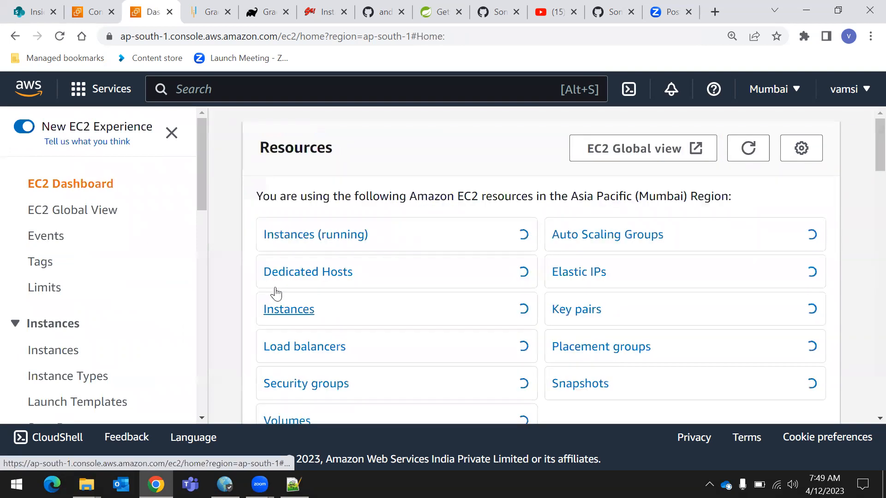
click(292, 233)
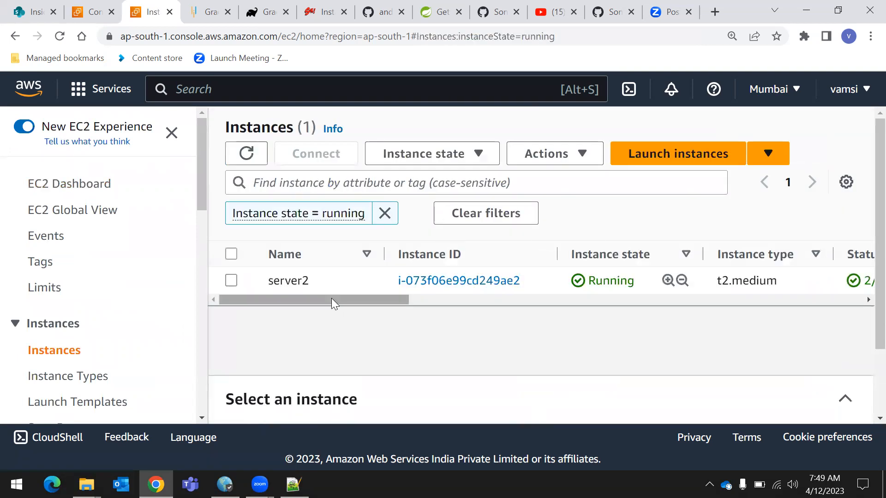
click(385, 217)
drag(382, 263, 182, 331)
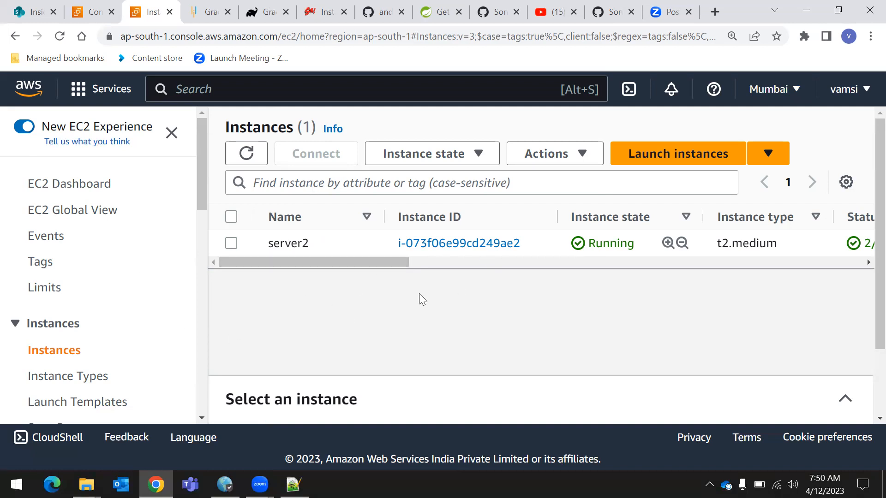
Select the server2 instance, examine the actions available under Instance settings and close them
drag(270, 244, 313, 247)
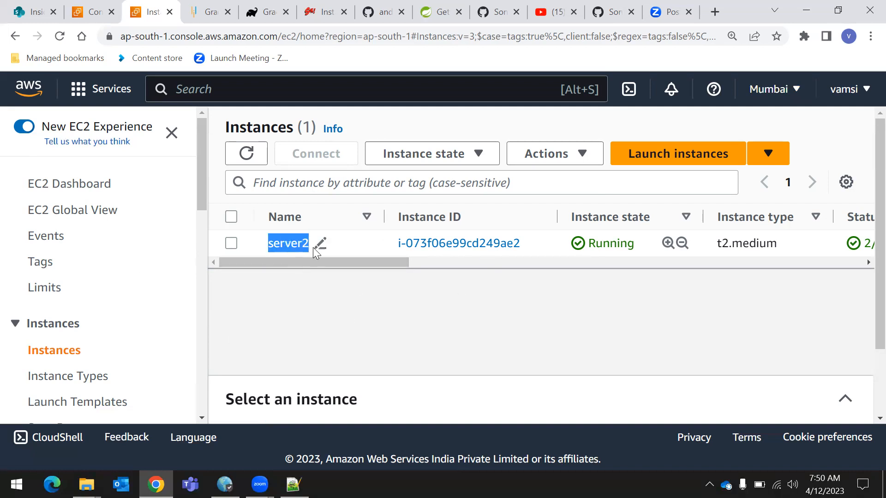
click(313, 247)
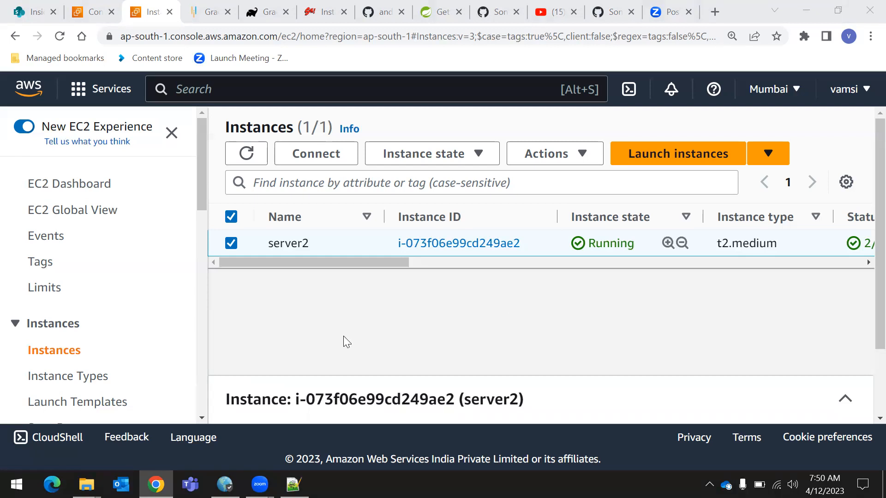
click(231, 243)
click(231, 244)
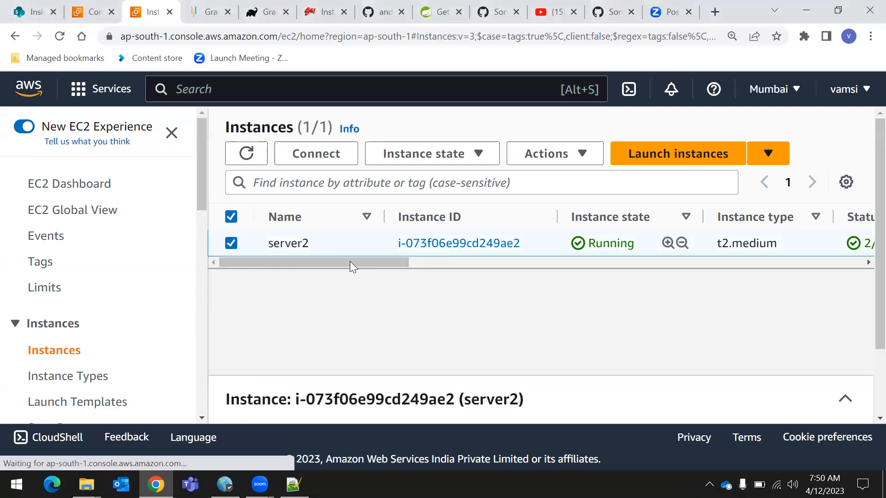
click(551, 157)
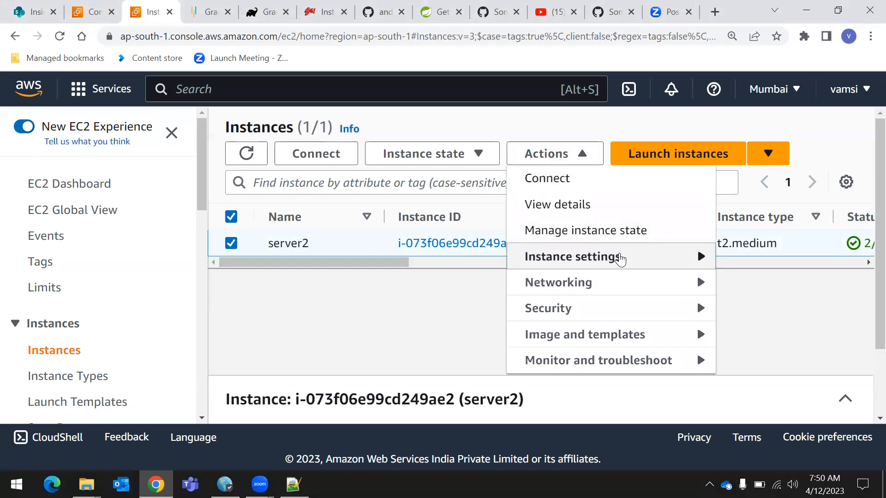
mouse_move(643, 263)
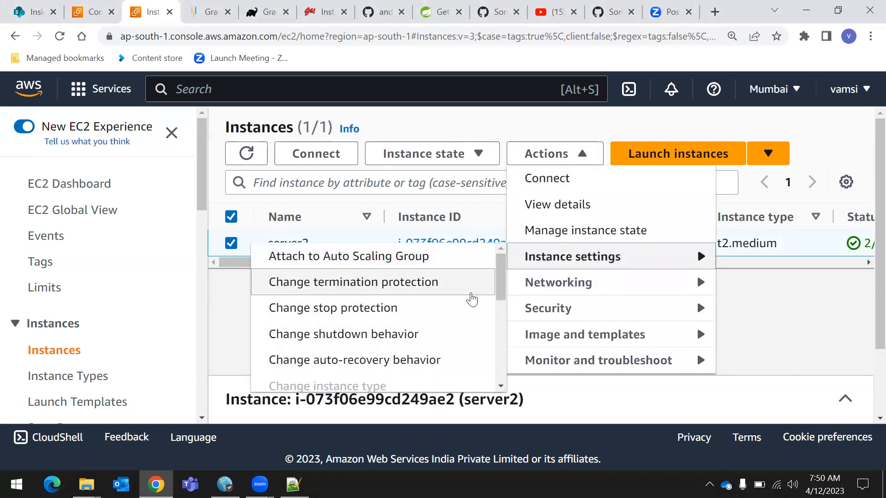
scroll(458, 321, down, 2)
scroll(455, 325, down, 5)
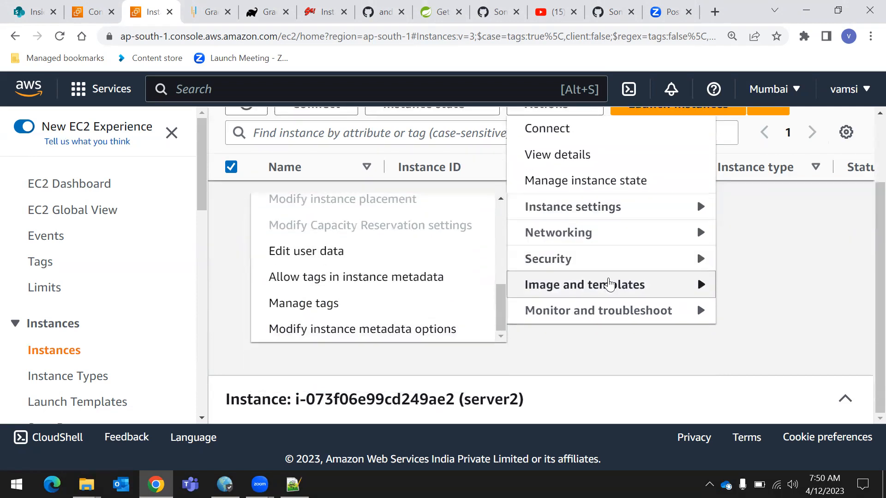
click(332, 240)
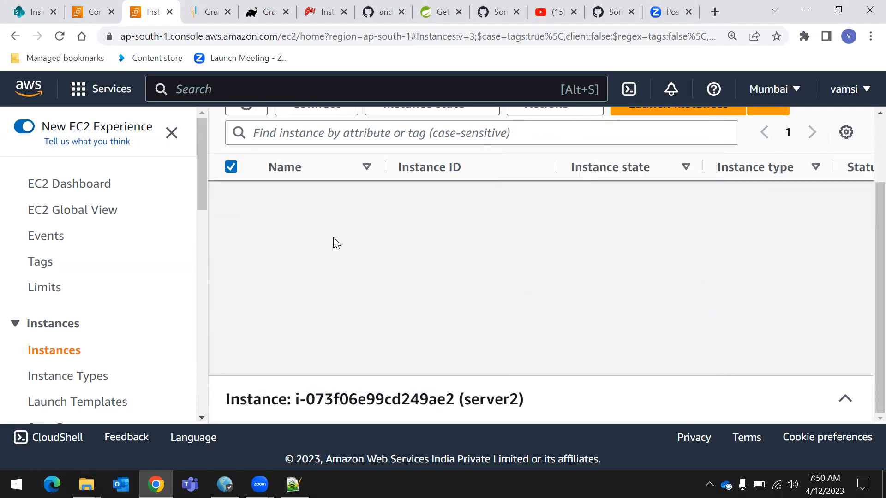
scroll(299, 241, up, 1)
Examine the Image and templates actions for server2, close them and deselect the instance
click(572, 153)
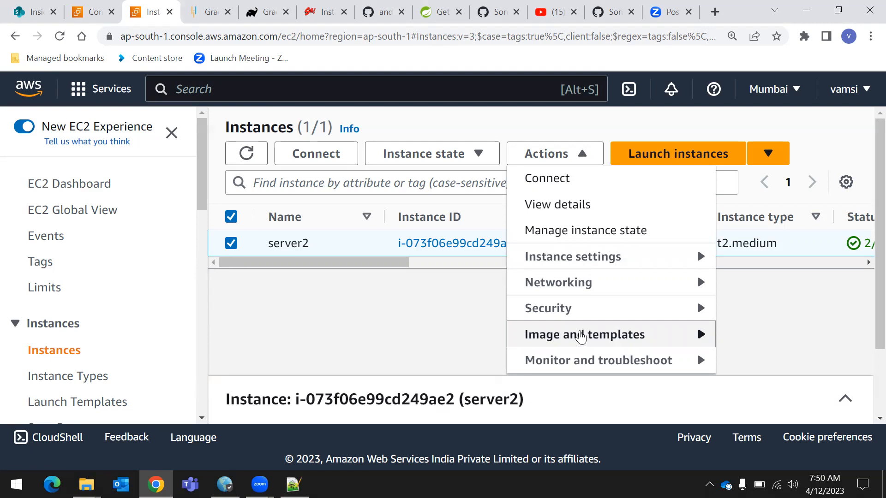
click(580, 336)
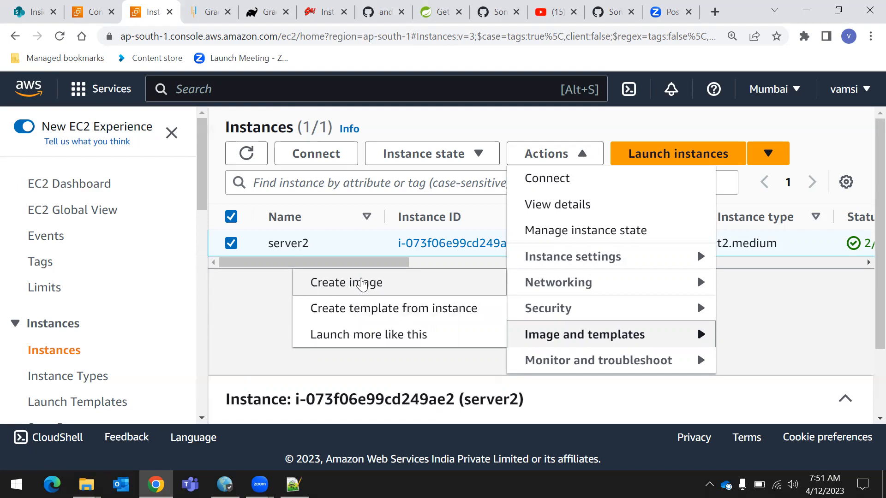
click(235, 319)
click(232, 243)
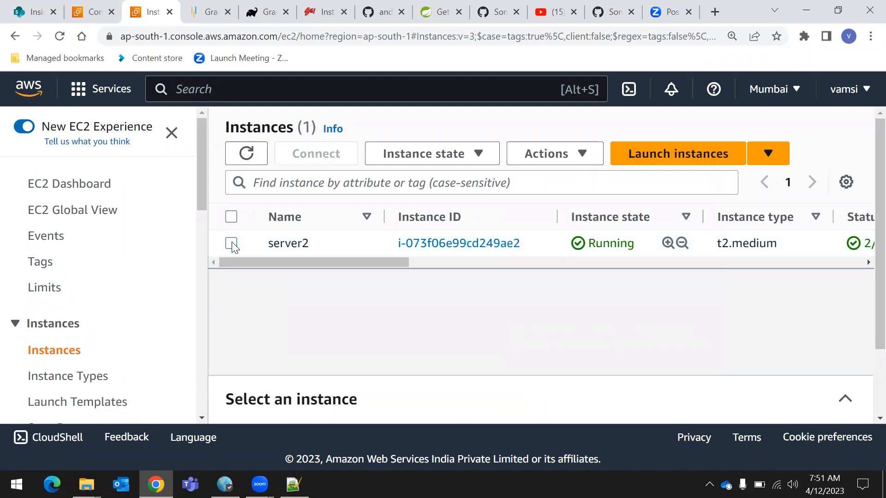
Select the server2 instance and open its Create image form
click(232, 243)
click(565, 154)
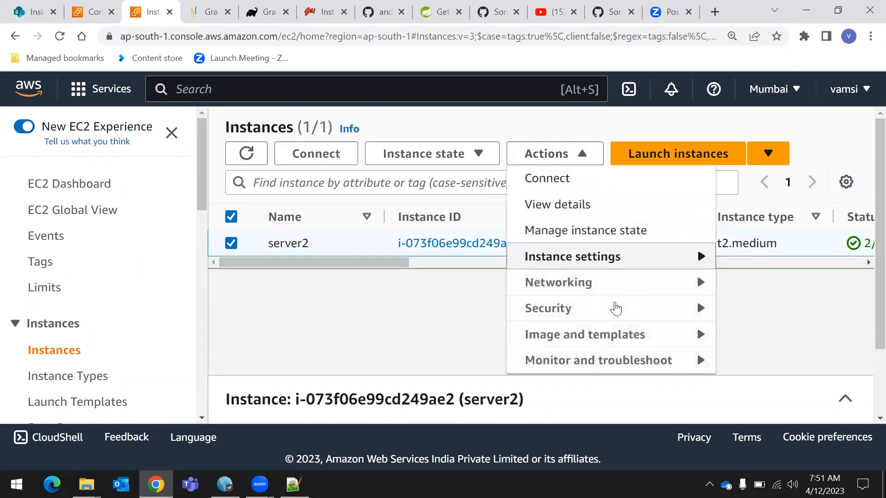
mouse_move(613, 336)
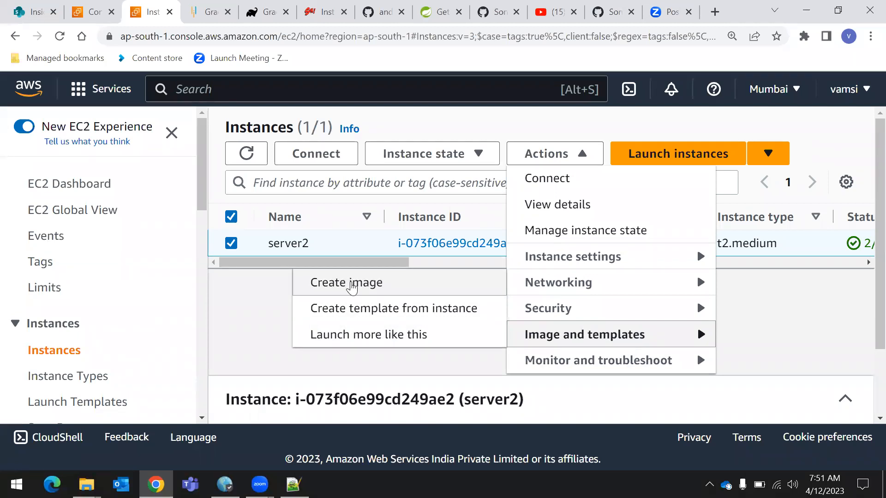
click(352, 284)
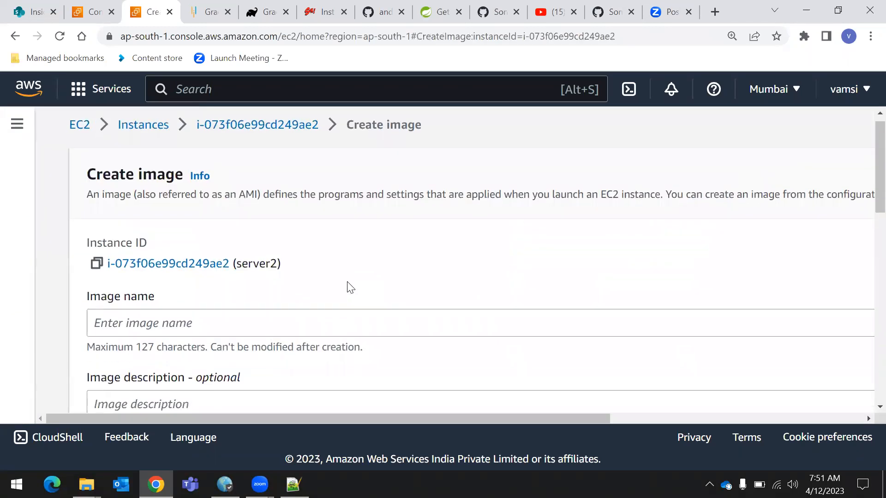
Name the image myimage and create it with the default volume and tag settings
scroll(349, 286, down, 3)
click(244, 193)
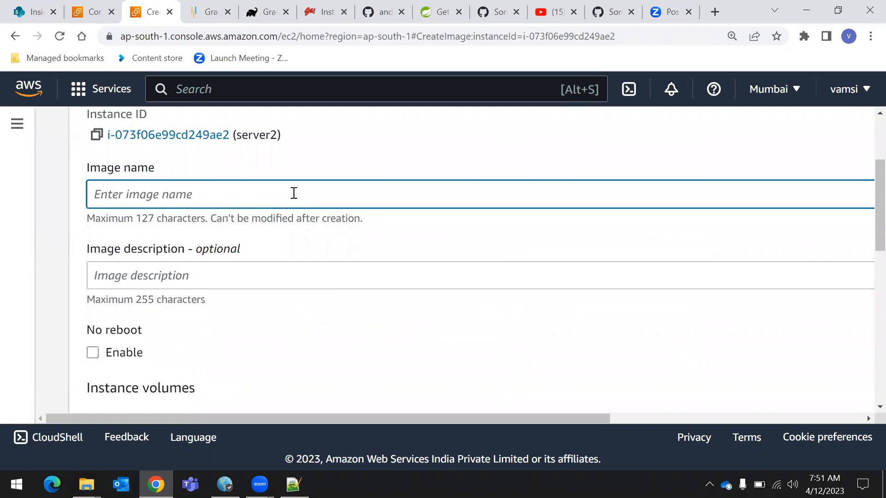
text(myimage)
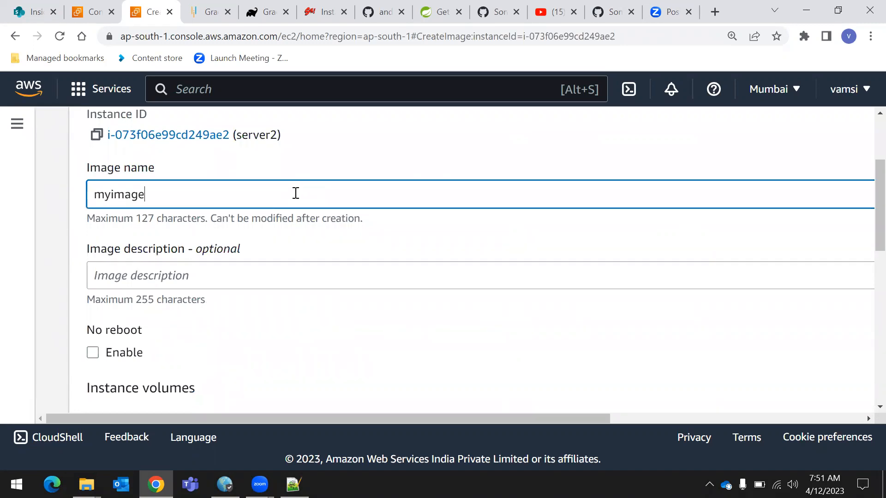
scroll(371, 236, down, 7)
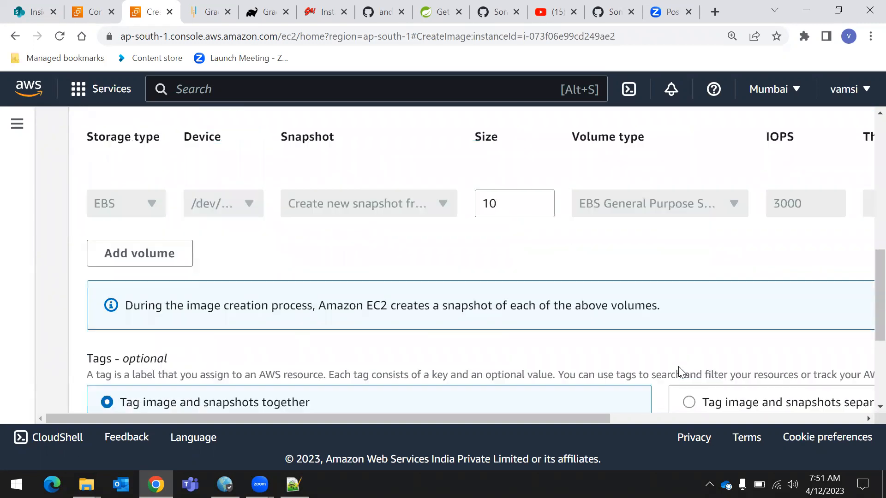
scroll(677, 369, down, 5)
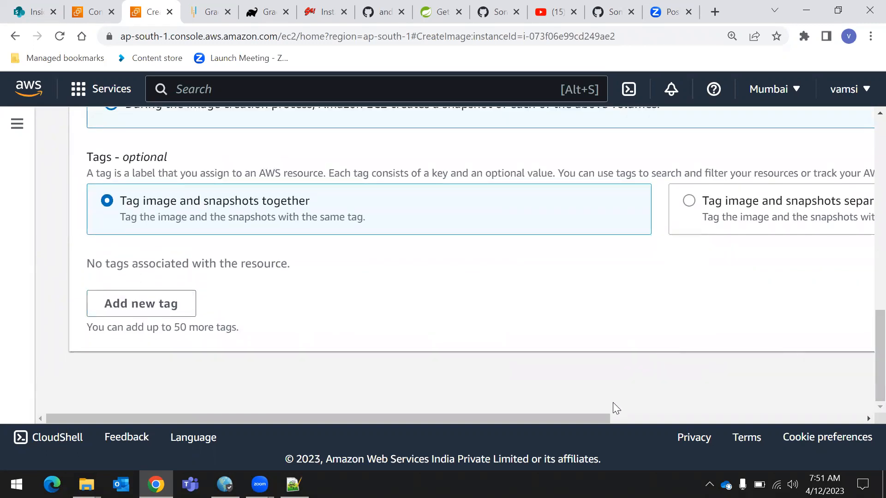
drag(580, 422, 864, 402)
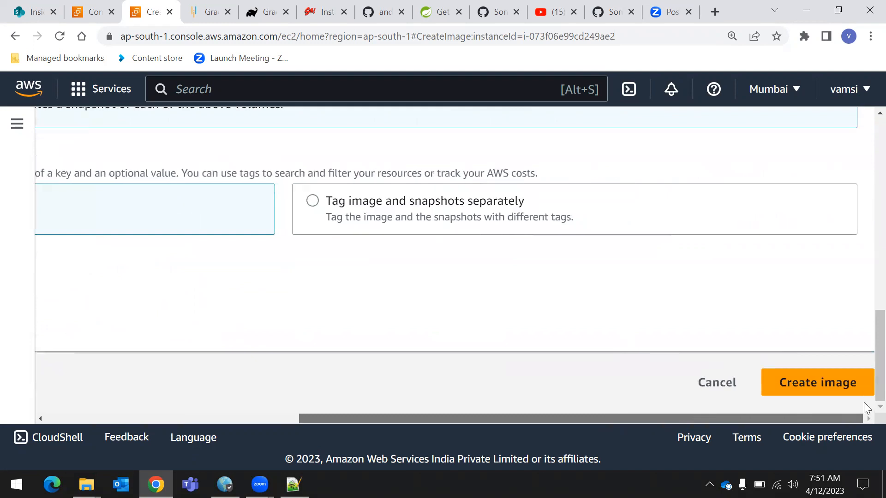
click(848, 387)
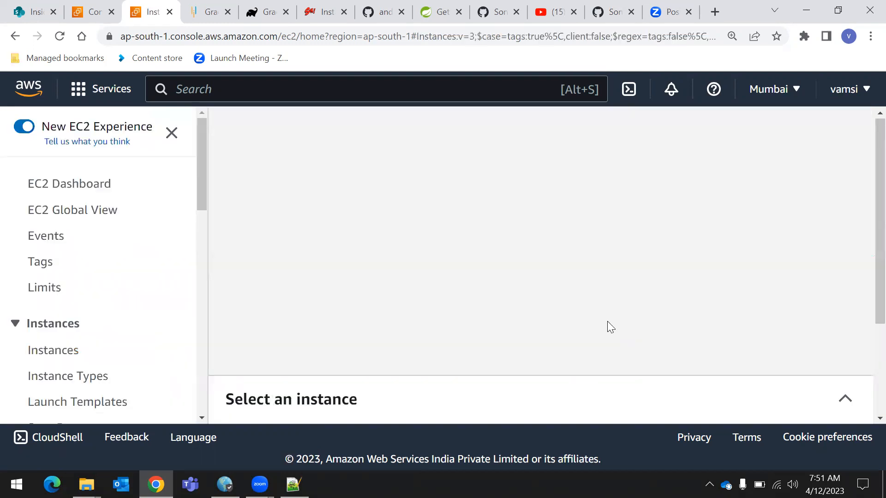
Open the AMIs list under Images
key(ctrl+minus)
key(ctrl+minus)
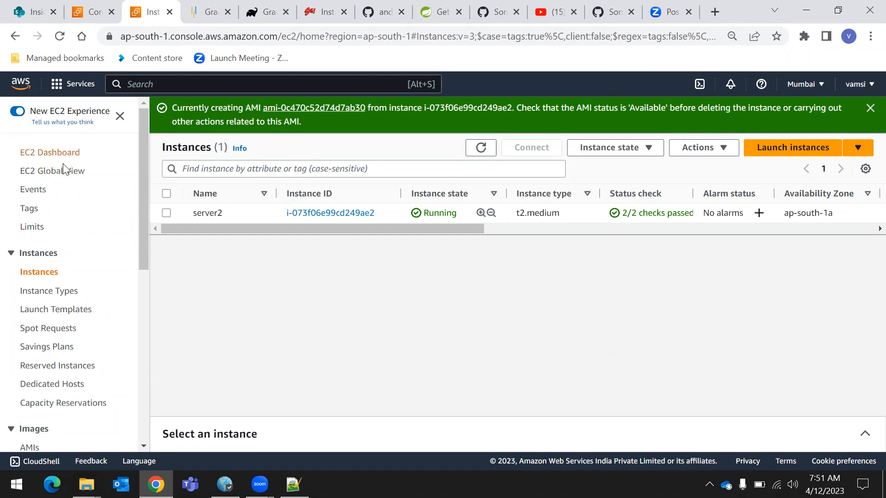
scroll(66, 197, down, 1)
scroll(79, 193, down, 3)
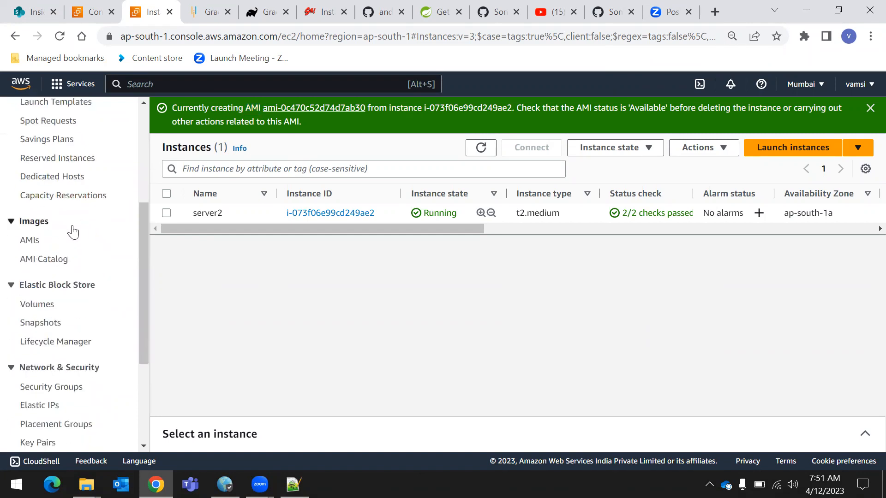
scroll(71, 233, down, 2)
scroll(74, 285, up, 3)
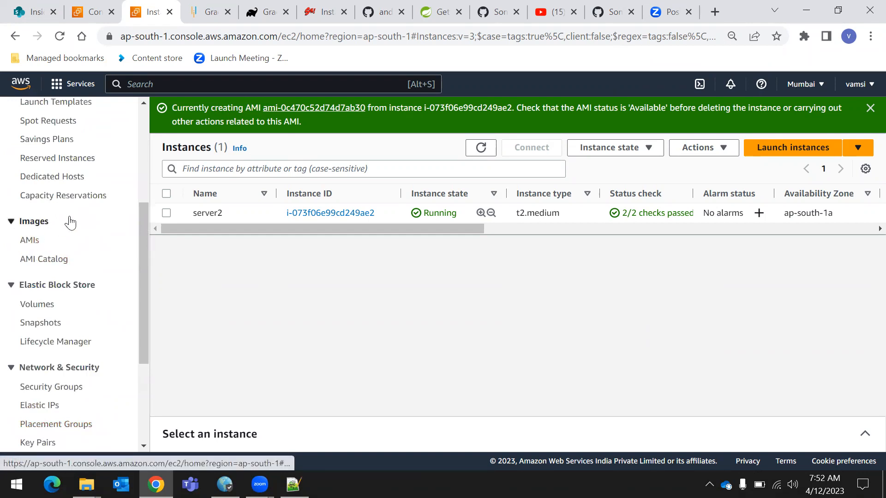
scroll(69, 221, up, 5)
scroll(56, 203, down, 2)
scroll(27, 162, up, 2)
scroll(5, 263, down, 3)
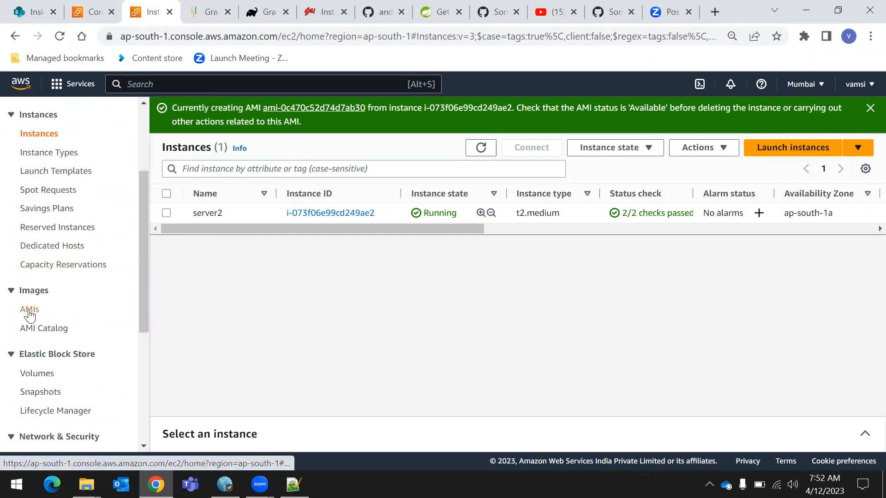
key(ctrl+plus)
key(ctrl+plus)
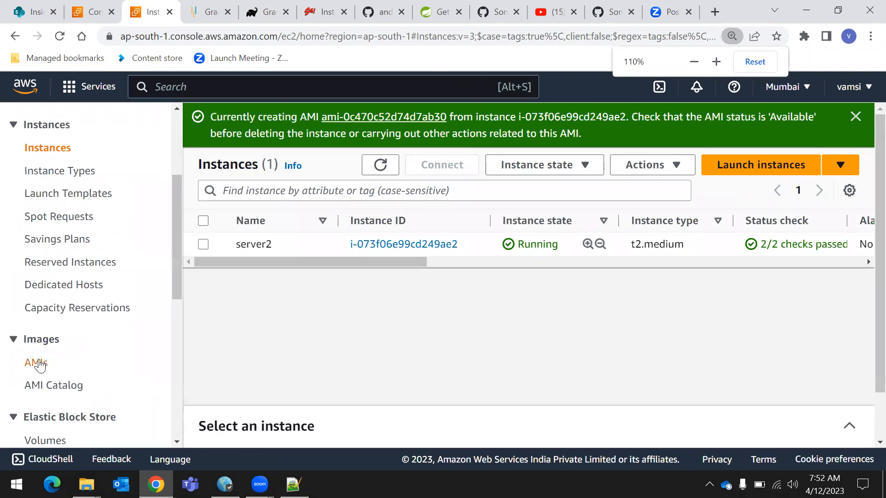
click(67, 365)
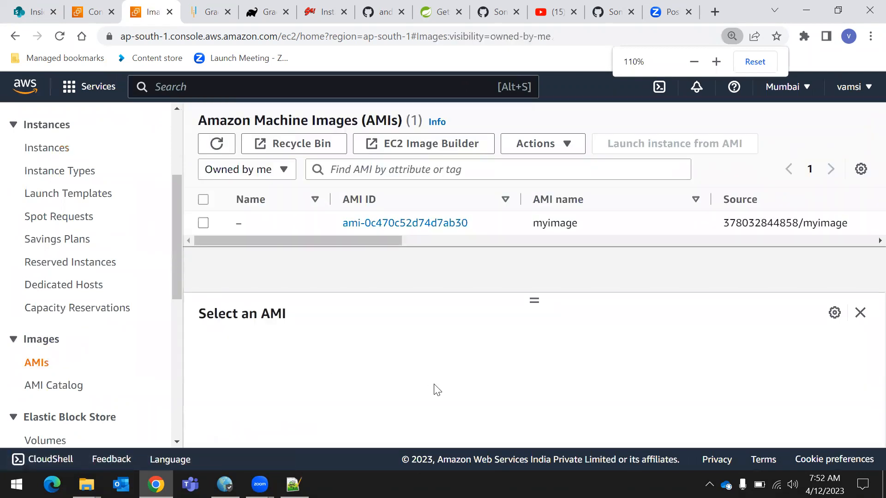
Examine the myimage entry in the Amazon Machine Images list, leaving it deselected
drag(387, 240, 315, 224)
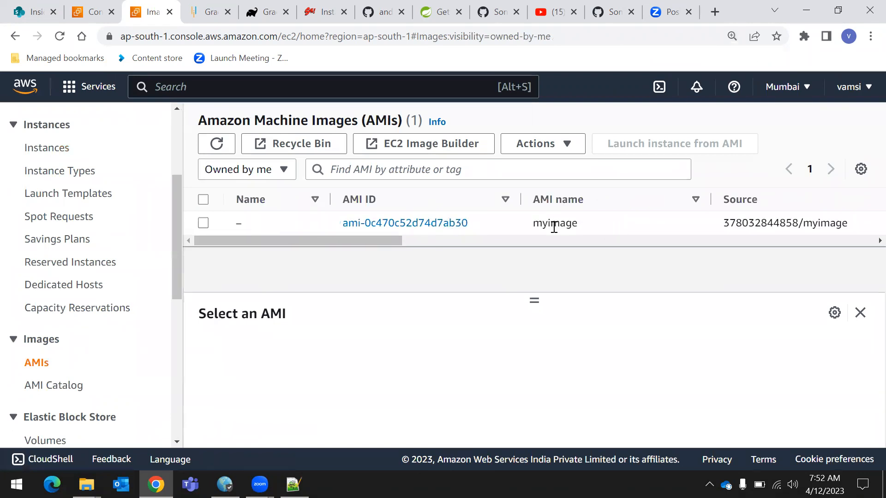
drag(533, 222, 588, 223)
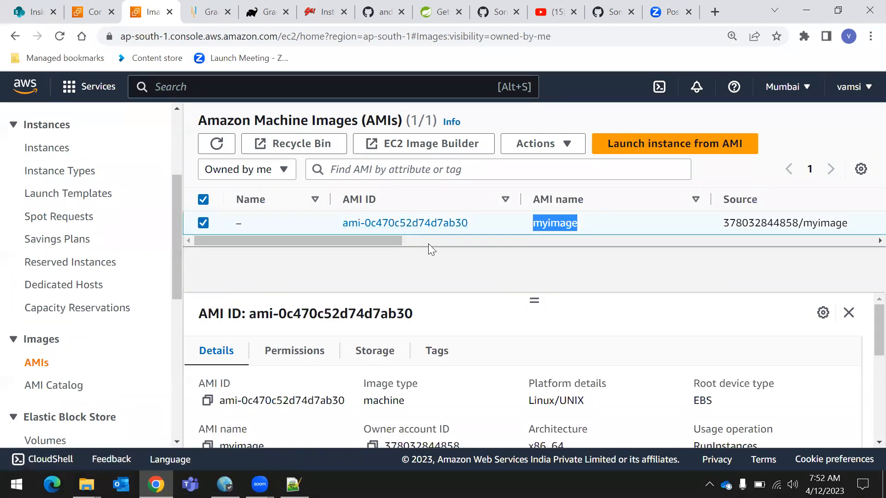
drag(377, 236, 294, 264)
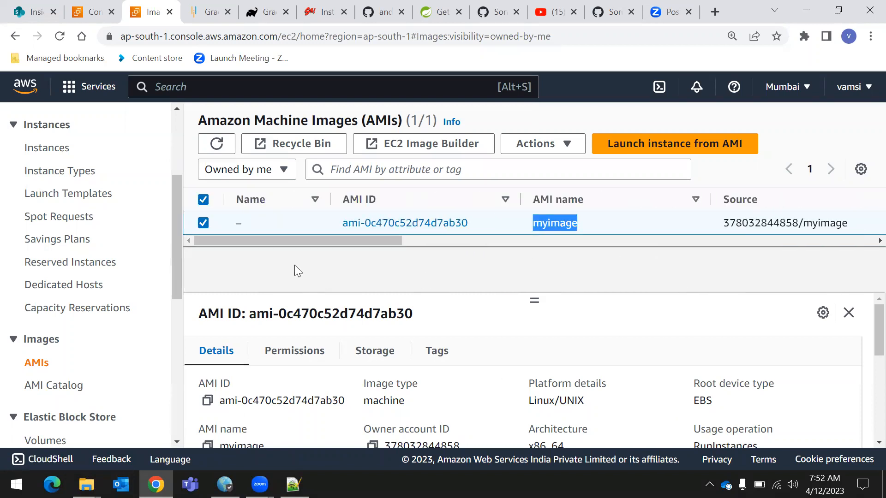
click(198, 224)
click(396, 277)
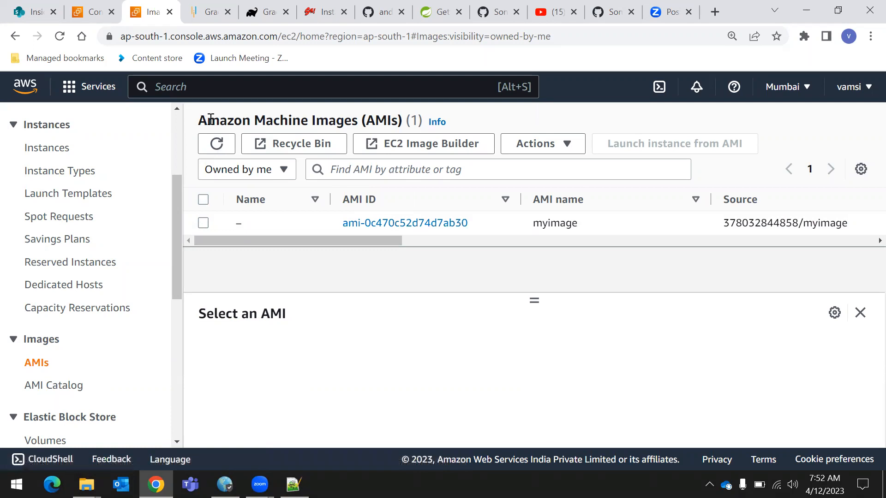
drag(210, 118, 358, 120)
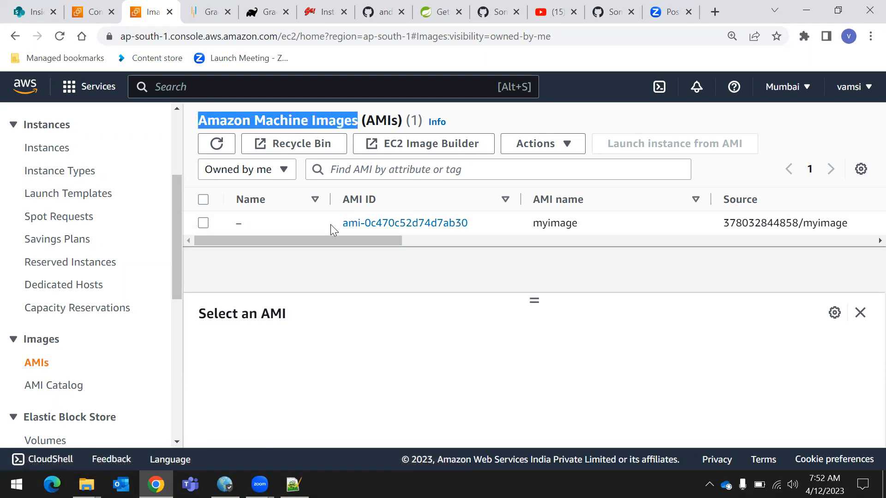
click(382, 325)
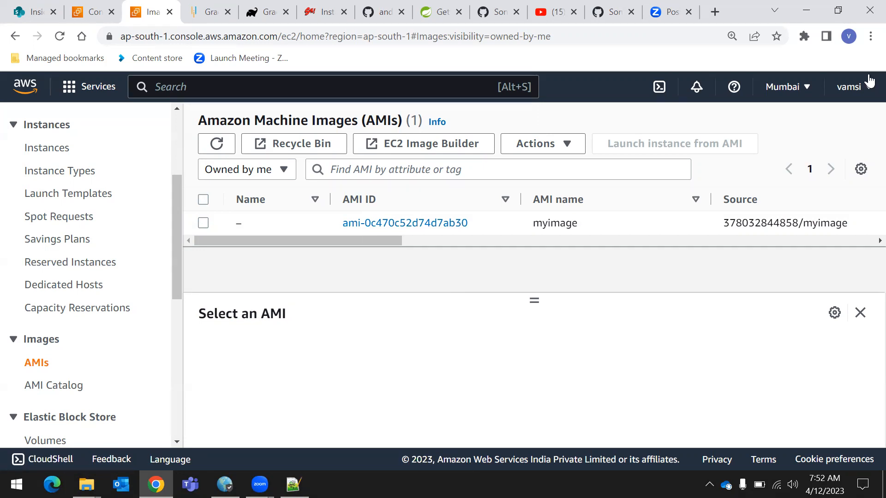
Try to connect to the server2 instance through EC2 Instance Connect as ec2-user, reloading the session page once
click(58, 151)
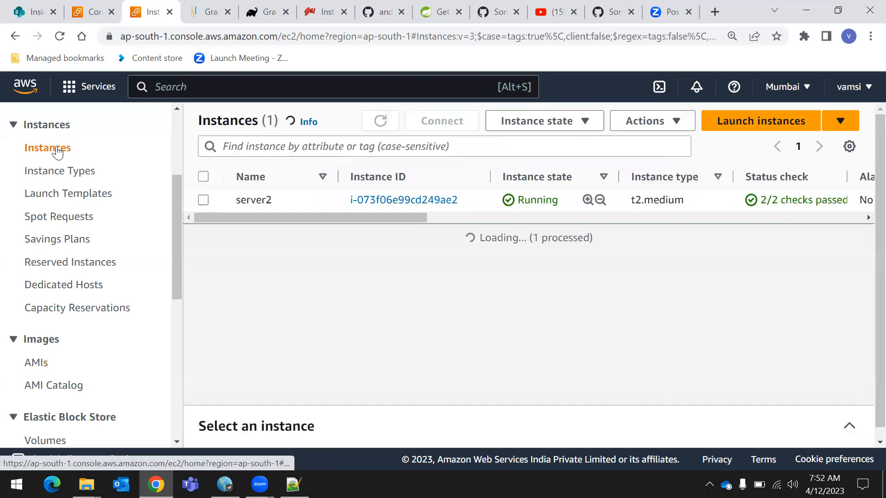
click(203, 201)
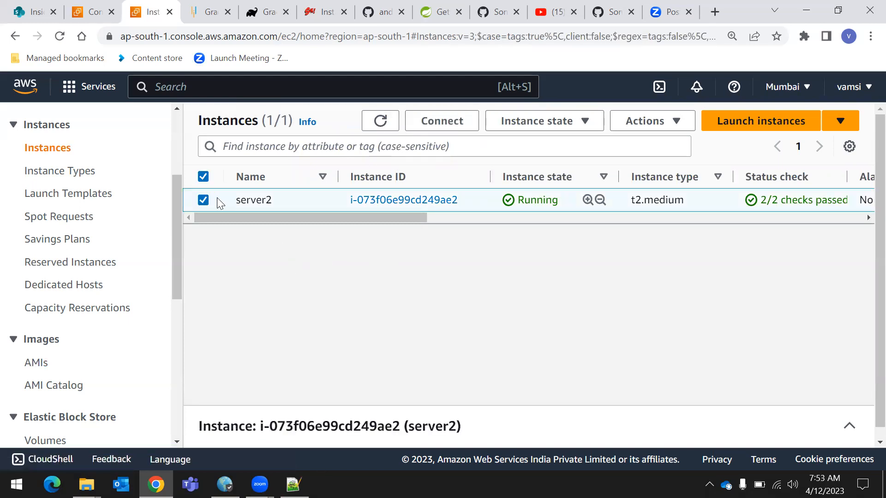
click(443, 121)
scroll(359, 239, down, 4)
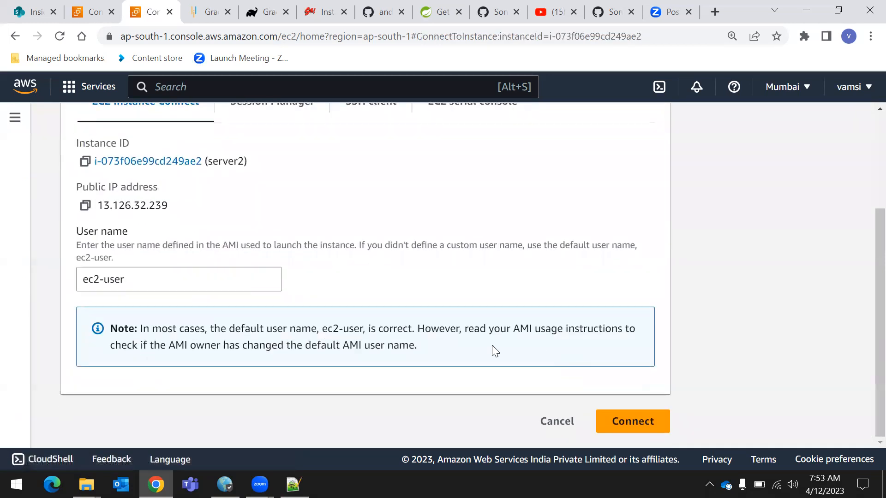
click(632, 423)
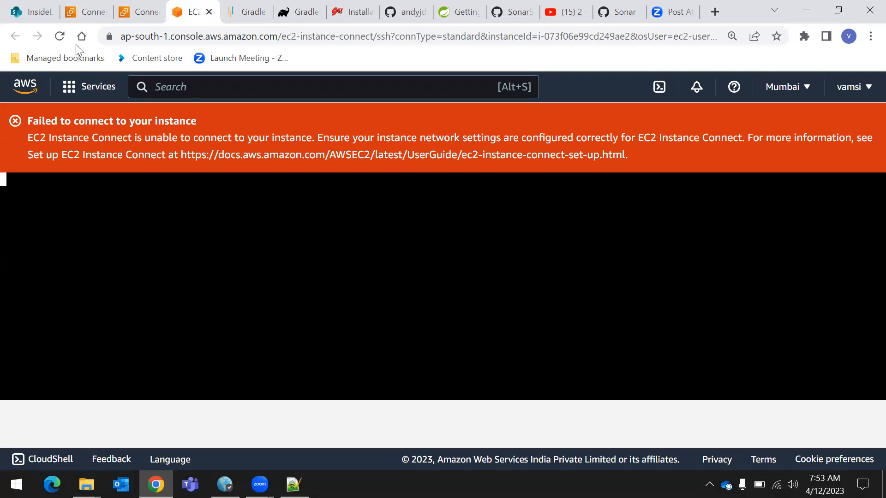
click(59, 36)
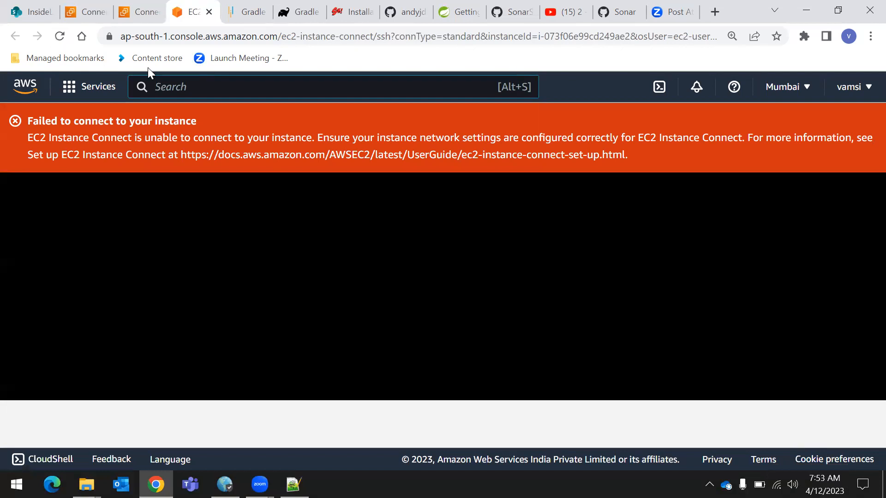
Return to the running instances list from the EC2 dashboard and remove the instance state filter
click(83, 87)
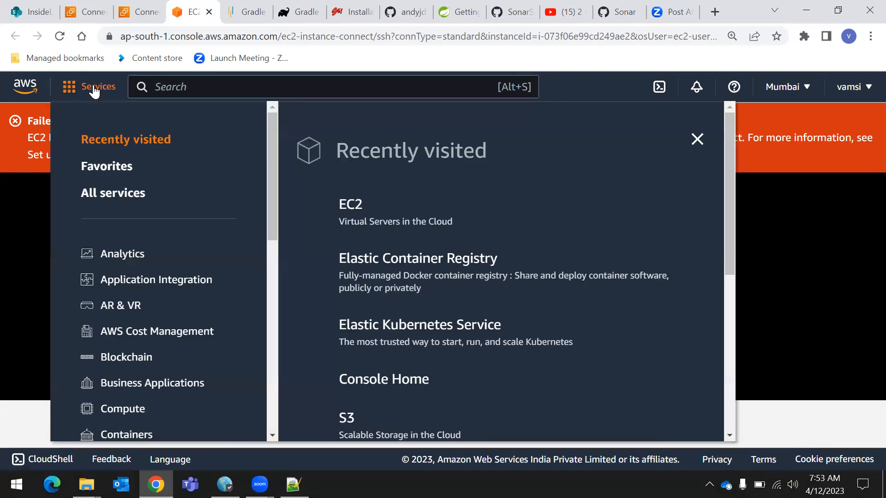
click(349, 206)
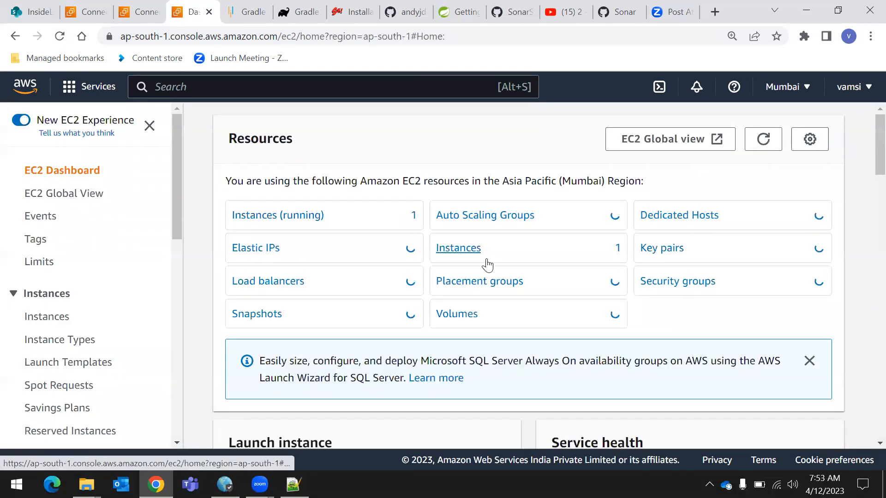
click(315, 218)
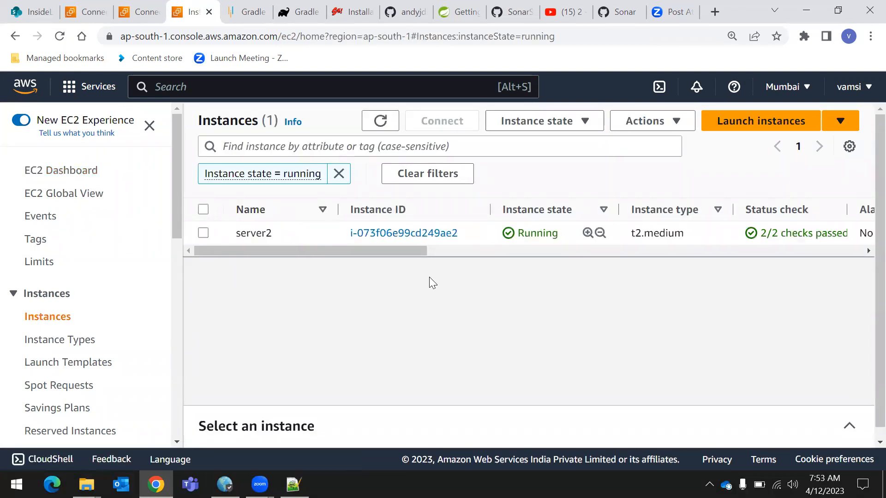
click(339, 174)
drag(420, 218, 274, 268)
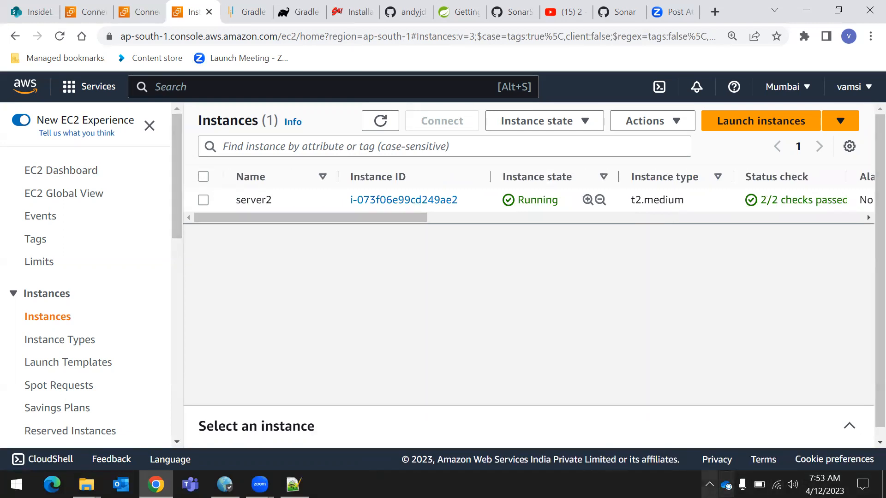
click(709, 484)
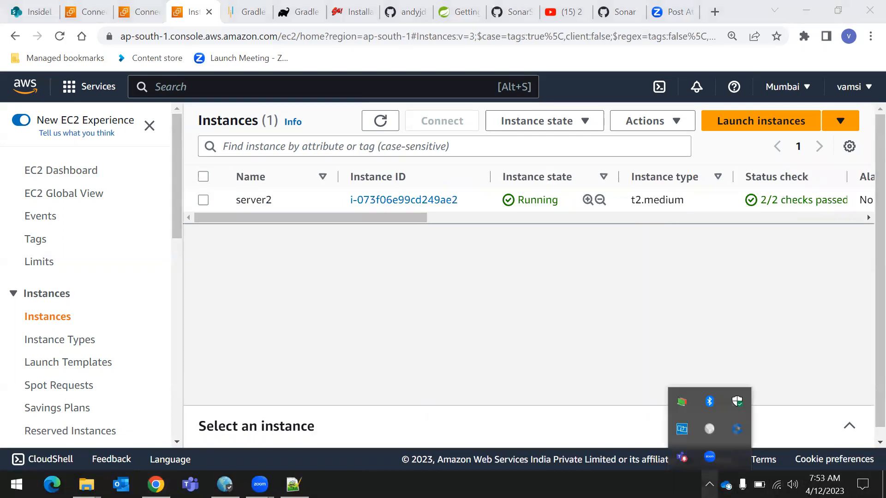
click(532, 268)
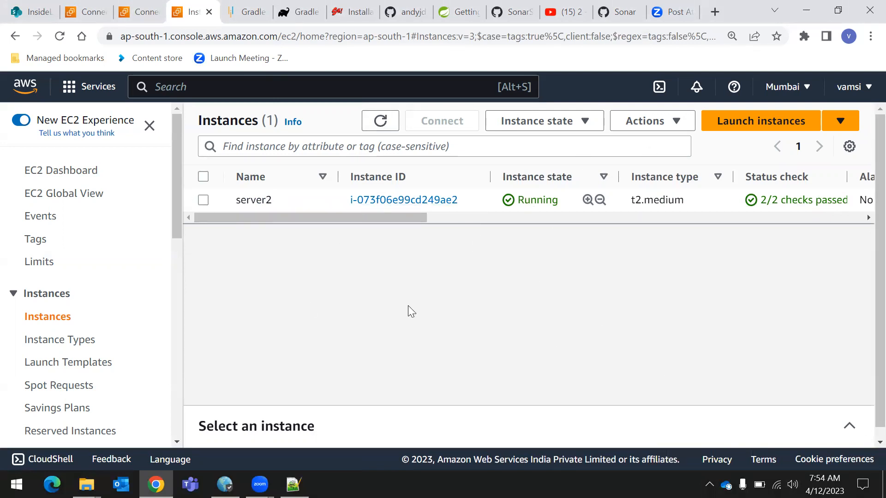
Connect to the server2 instance through EC2 Instance Connect with the default user name ec2-user
click(203, 200)
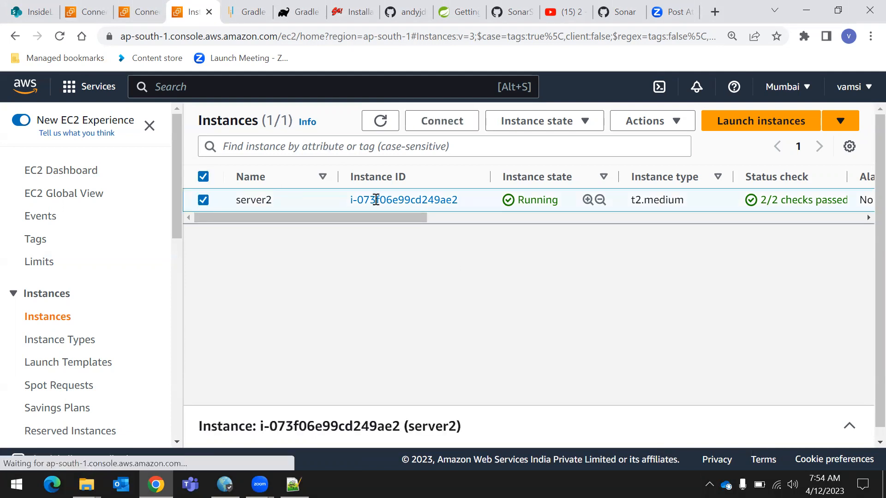
click(415, 120)
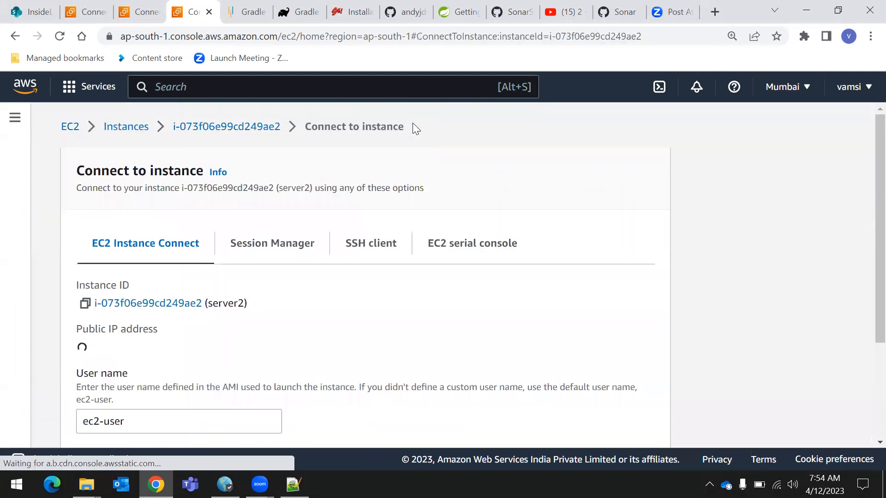
scroll(355, 276, down, 3)
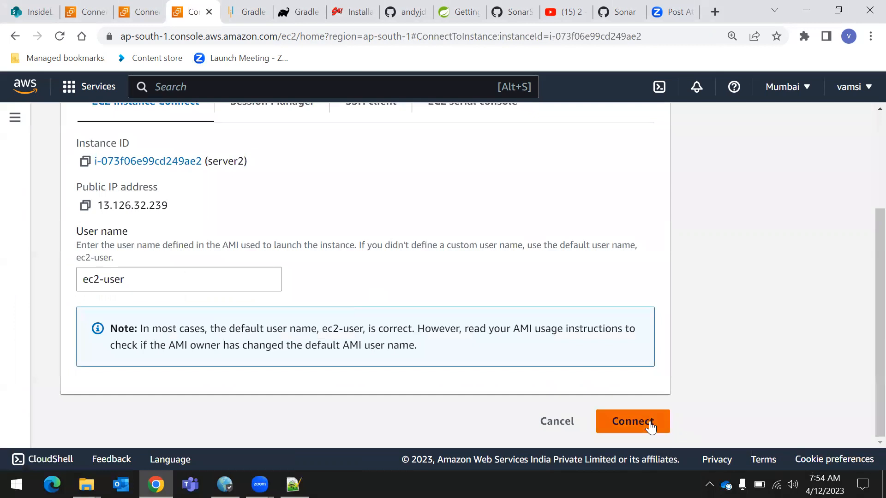
click(632, 421)
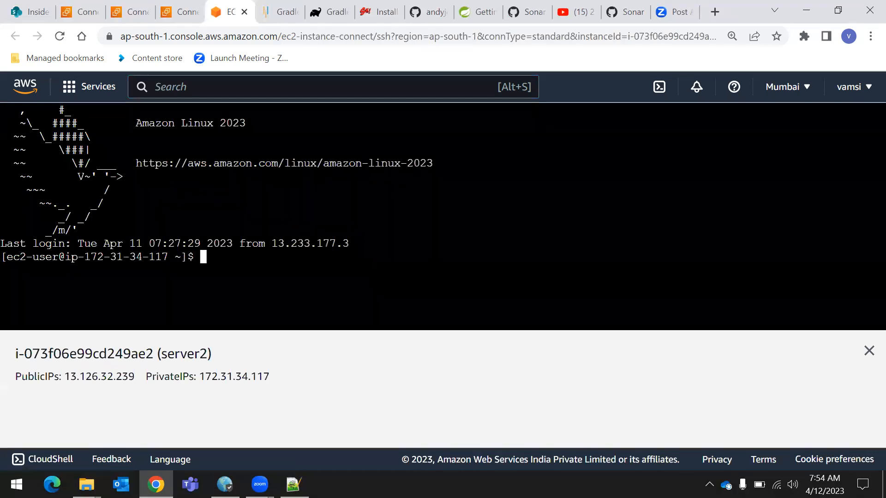
Clear the server2 terminal and switch to the root user with sudo su -
text(clear)
key(Return)
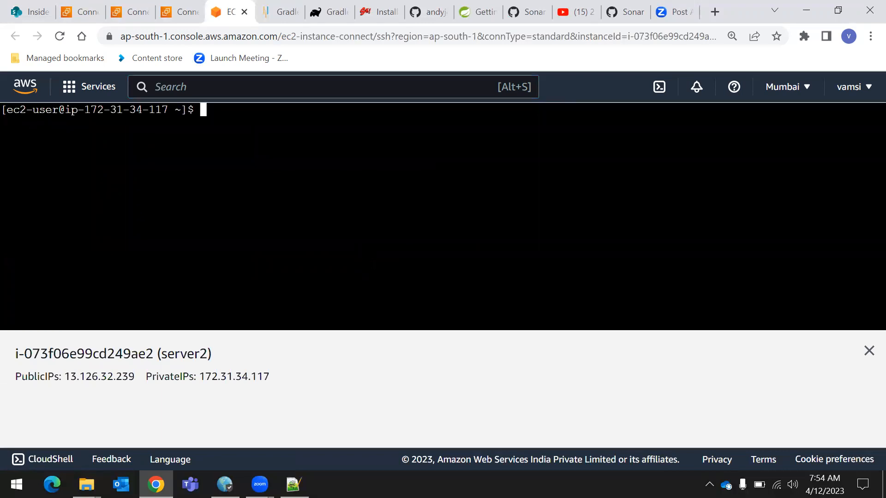
key(ctrl+plus)
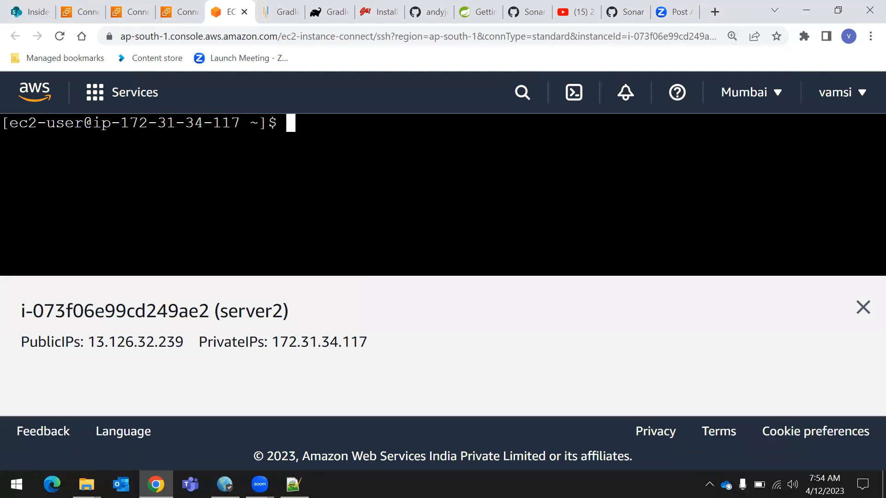
text(sudo su -)
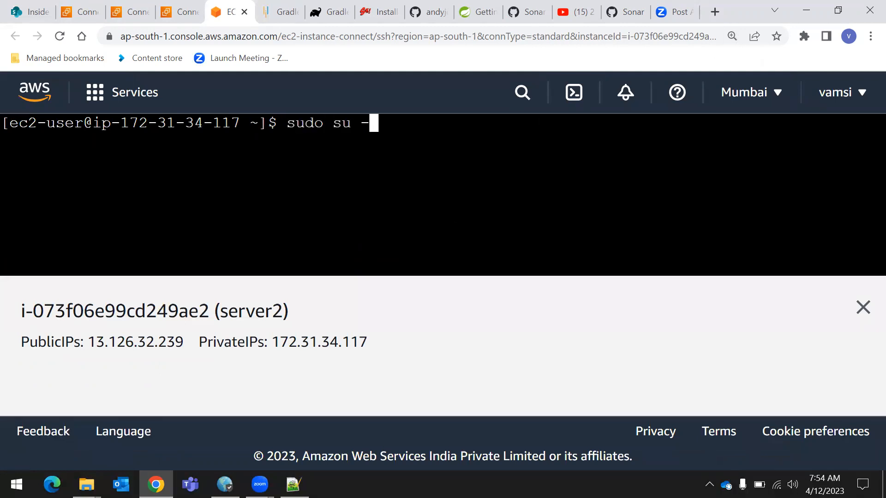
key(Return)
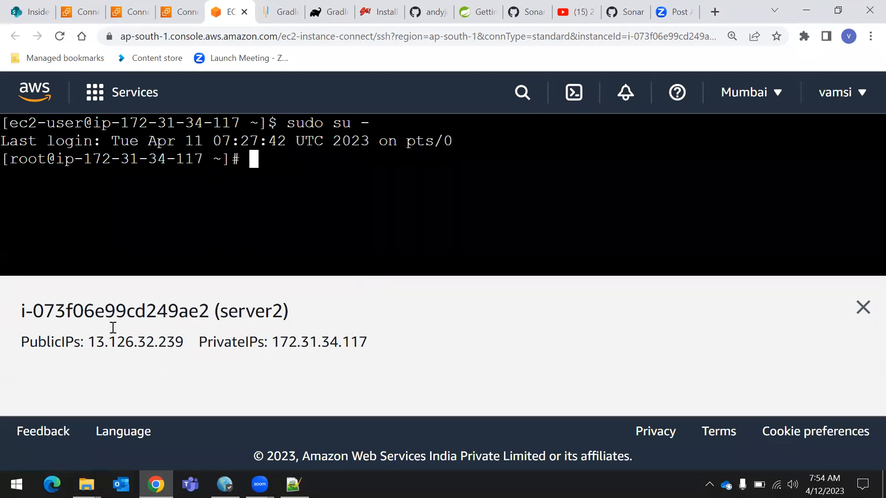
Examine the ec2-user prompt and the sudo su - command in the terminal output
drag(11, 124, 91, 123)
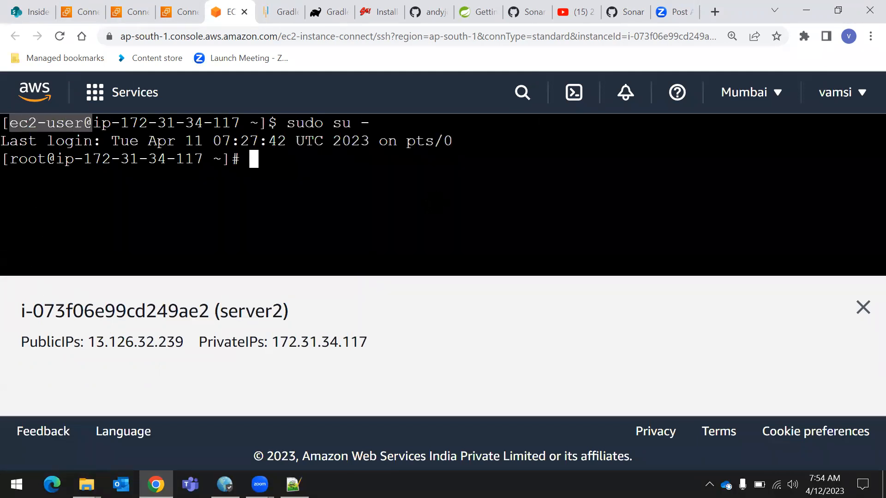
drag(314, 177, 331, 177)
drag(277, 123, 370, 123)
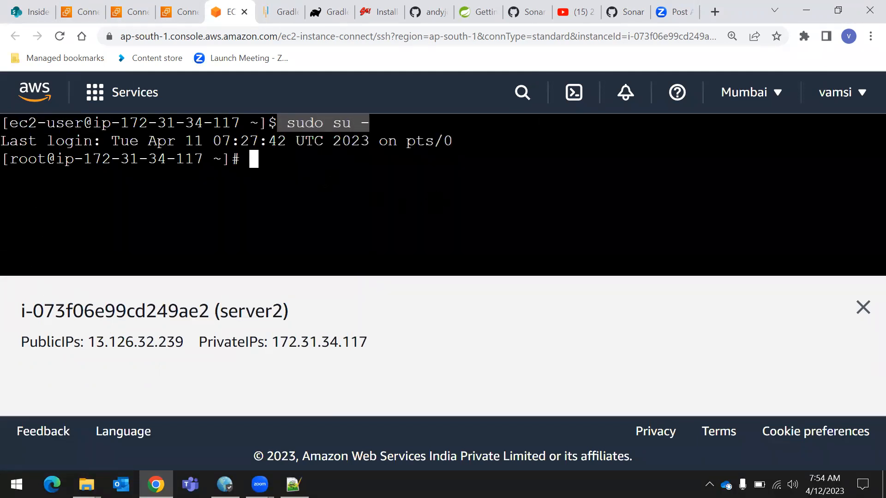
drag(288, 123, 371, 115)
click(331, 173)
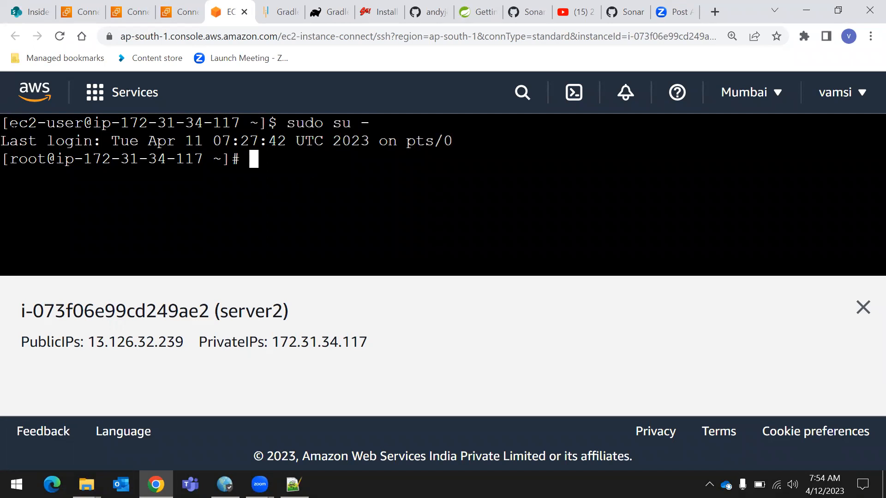
drag(11, 122, 82, 123)
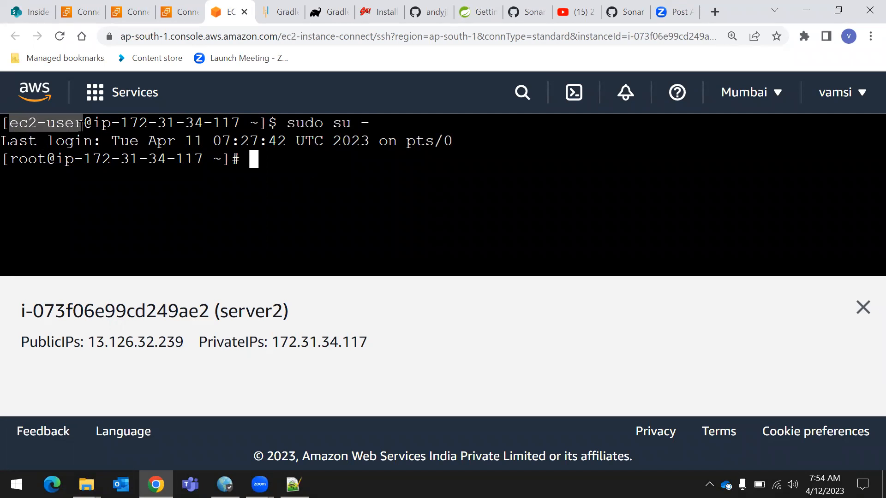
click(62, 137)
drag(12, 122, 83, 123)
click(32, 141)
drag(13, 122, 81, 121)
click(17, 122)
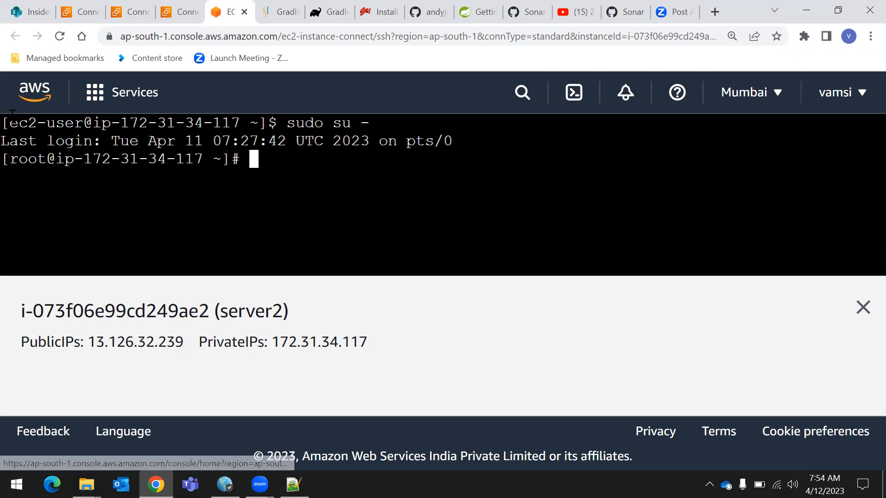
Examine the user name and host name in the terminal's first prompt
drag(9, 122, 240, 123)
click(99, 122)
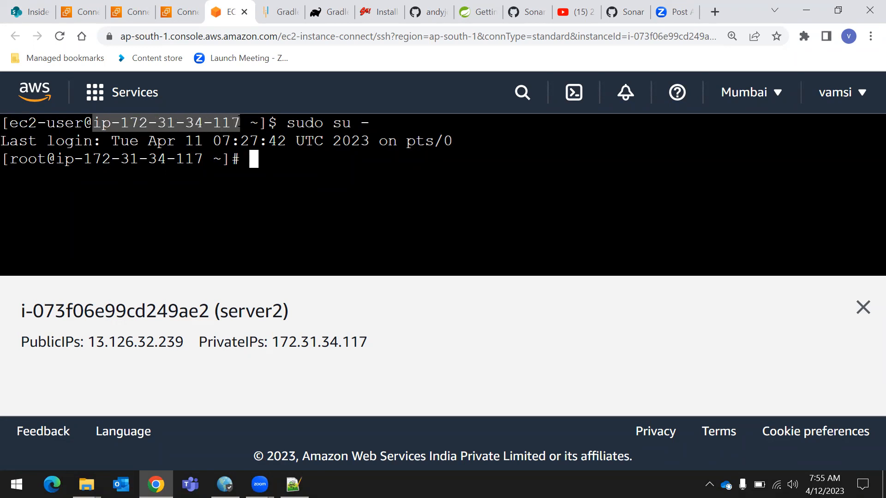
drag(9, 122, 239, 123)
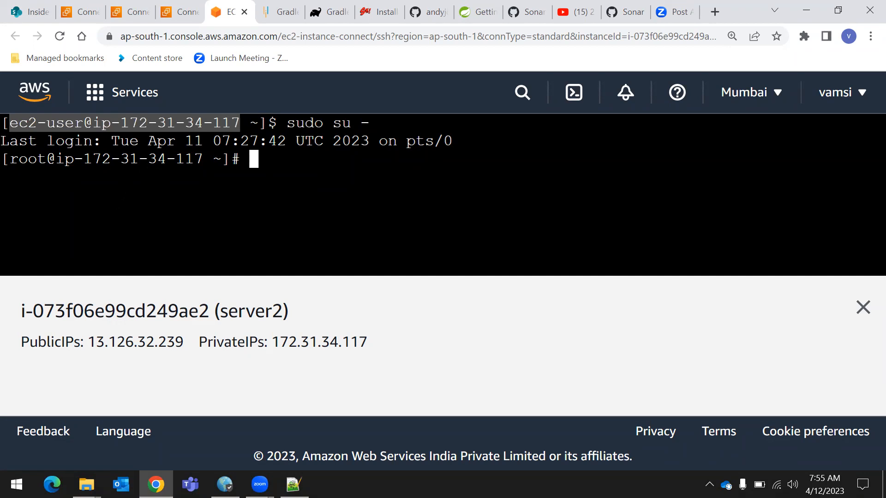
click(12, 123)
drag(10, 123, 241, 114)
click(11, 123)
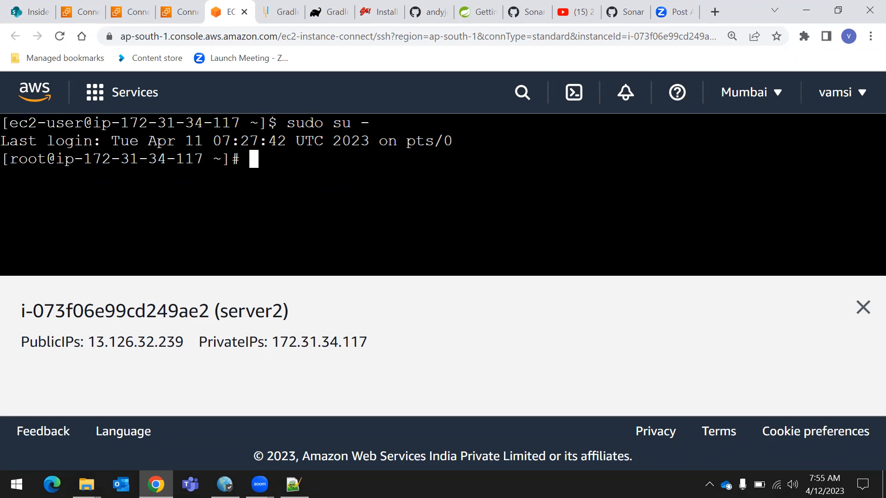
drag(10, 122, 239, 123)
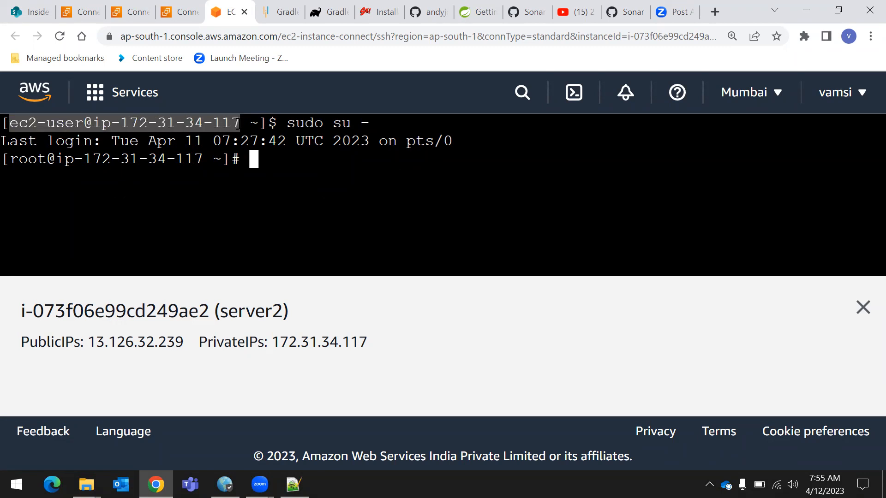
click(239, 124)
drag(11, 122, 83, 122)
click(83, 123)
drag(1, 123, 82, 123)
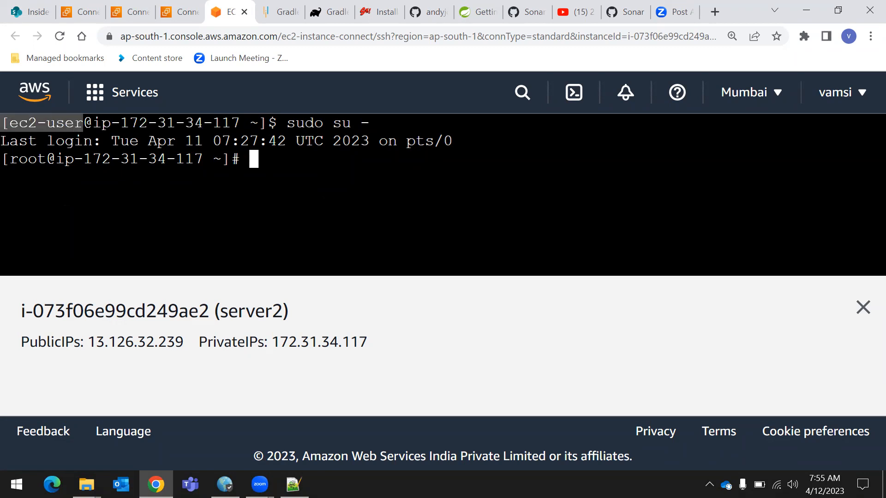
click(83, 123)
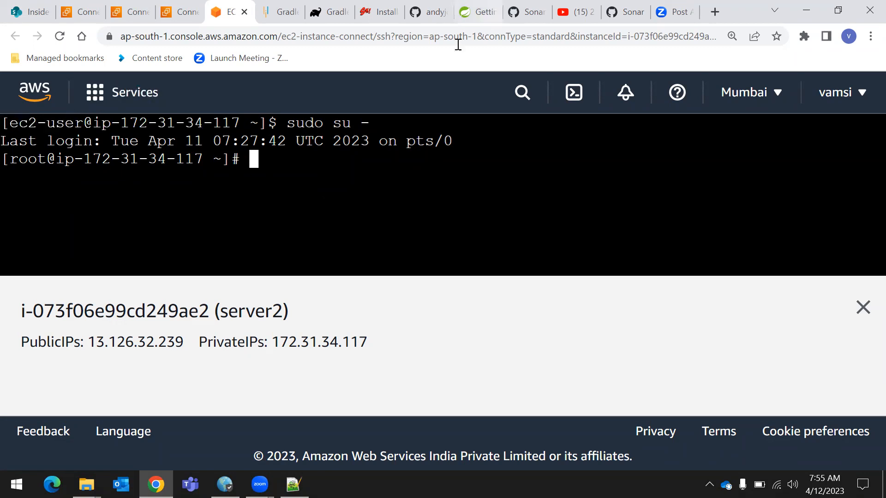
Examine the sudo su - command and compare the ec2-user prompt with the root prompt below it
drag(287, 122, 369, 123)
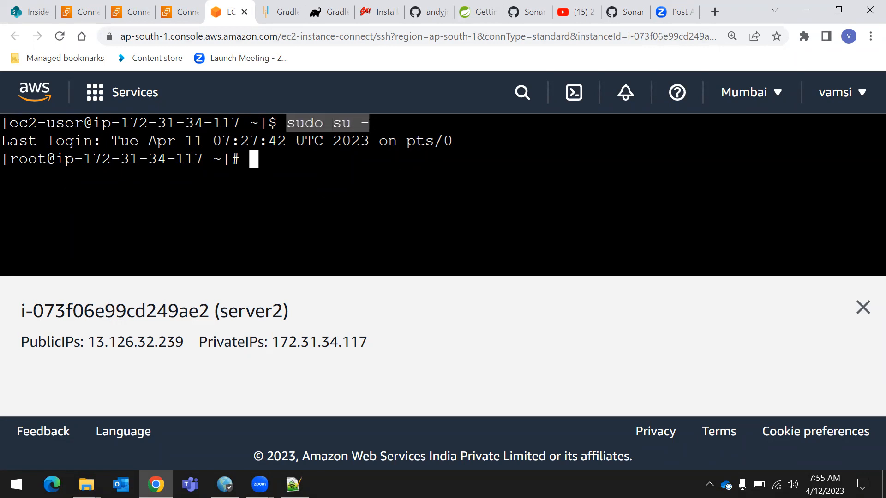
click(338, 162)
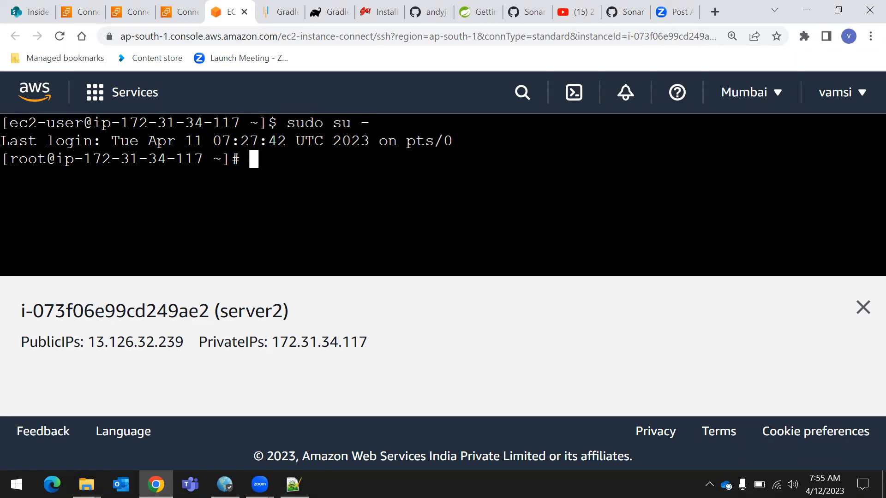
drag(288, 124, 415, 124)
click(352, 169)
drag(288, 124, 369, 124)
click(351, 169)
drag(10, 159, 43, 162)
click(55, 178)
drag(11, 123, 83, 123)
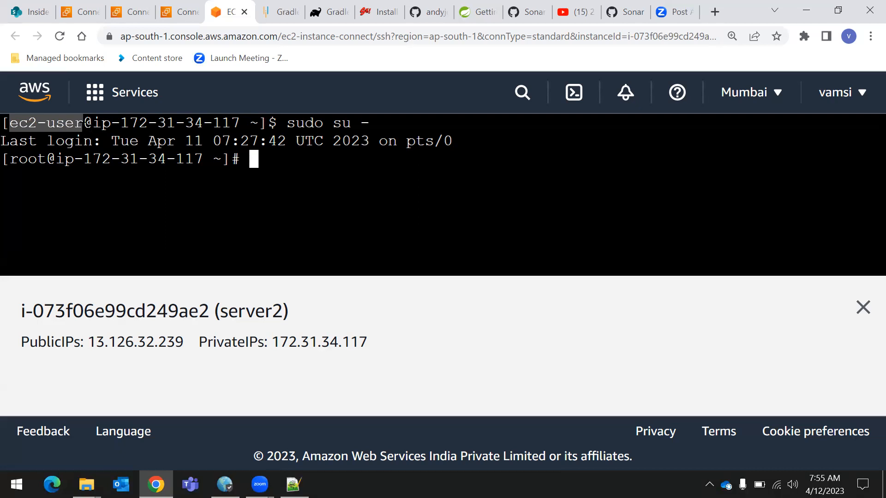
drag(12, 161, 186, 159)
drag(101, 123, 249, 123)
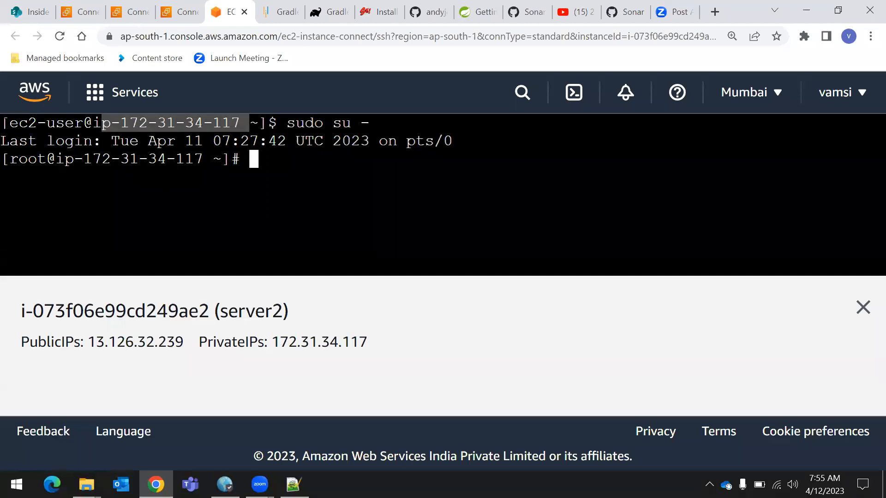
drag(9, 123, 83, 123)
drag(10, 160, 37, 159)
click(37, 160)
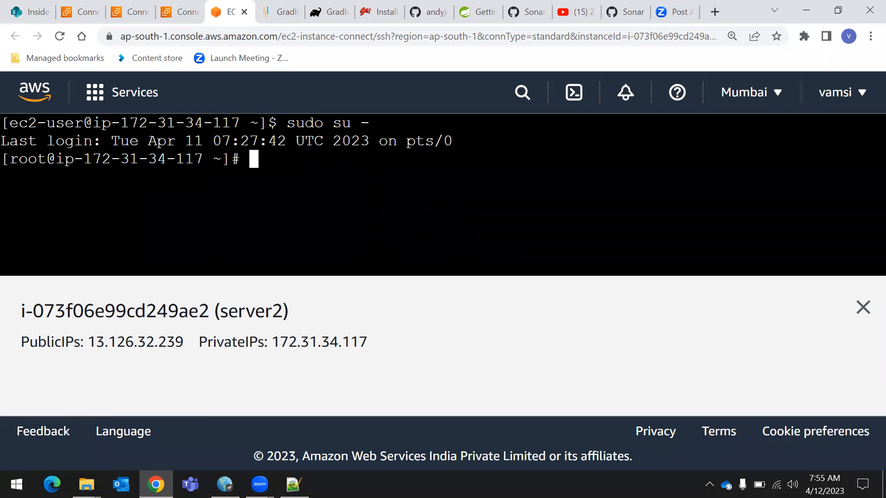
Check the Java version installed on server2 with java -version
text(java -)
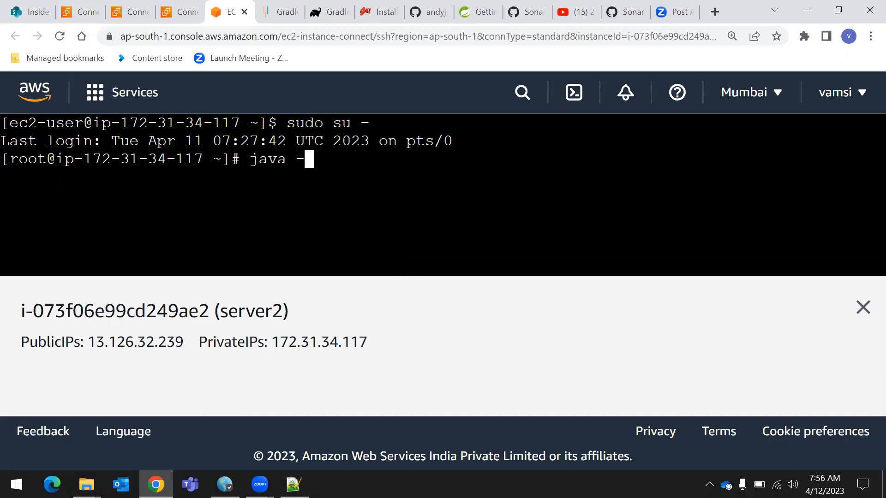
text(version)
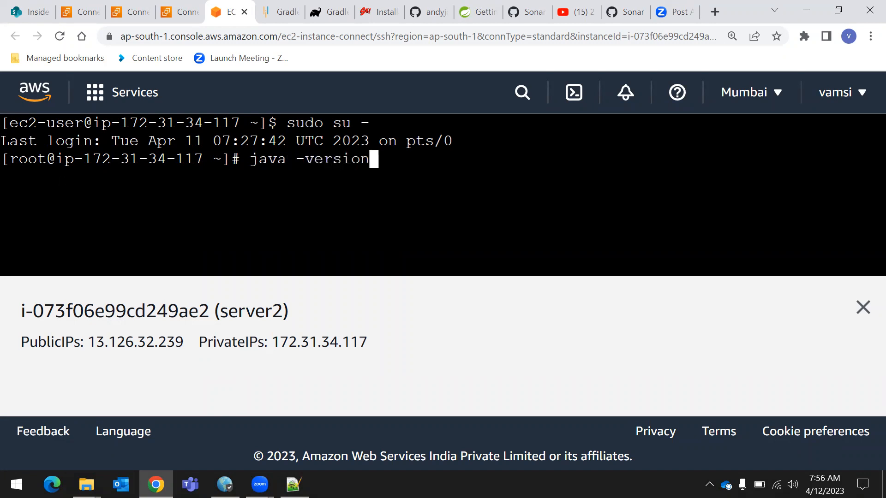
key(Return)
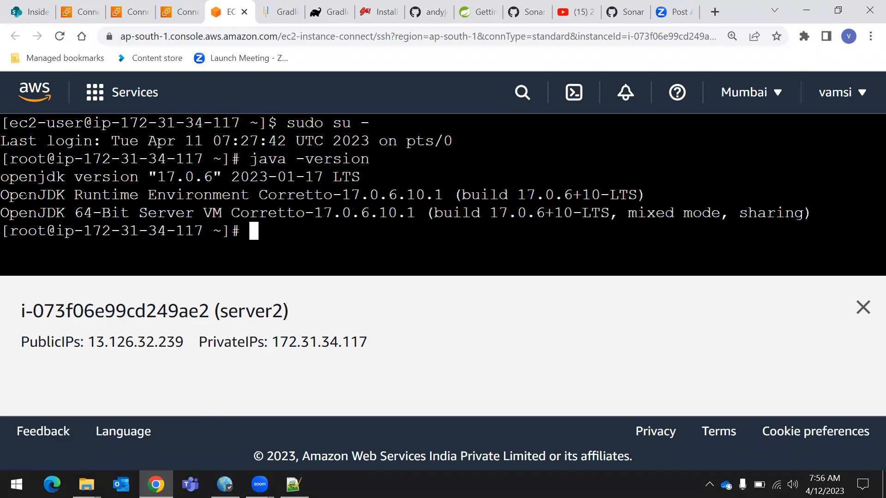
Examine the java -version command and the OpenJDK version lines in its output
drag(1, 177, 361, 177)
click(361, 177)
drag(2, 177, 693, 212)
click(503, 178)
drag(249, 159, 370, 160)
click(262, 158)
drag(250, 159, 378, 159)
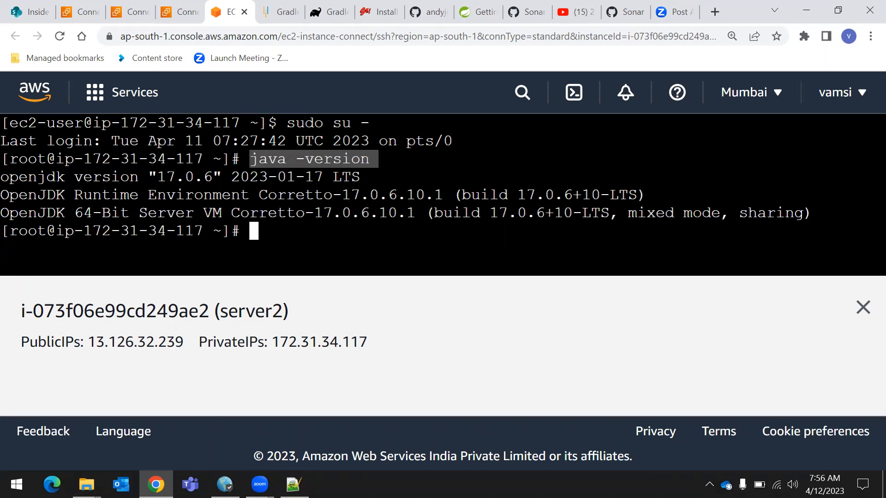
drag(1, 177, 459, 212)
click(137, 177)
drag(1, 177, 332, 177)
click(332, 177)
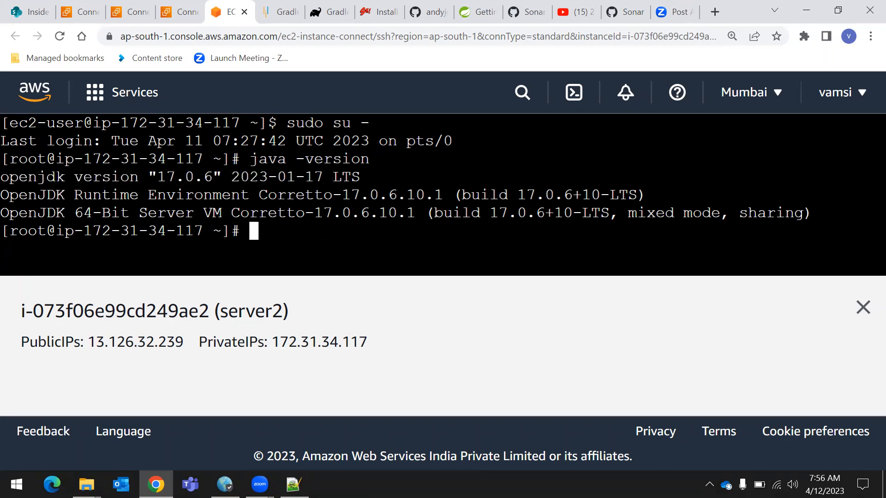
Check the Gradle version installed on server2 with gradle --version
text(gradl)
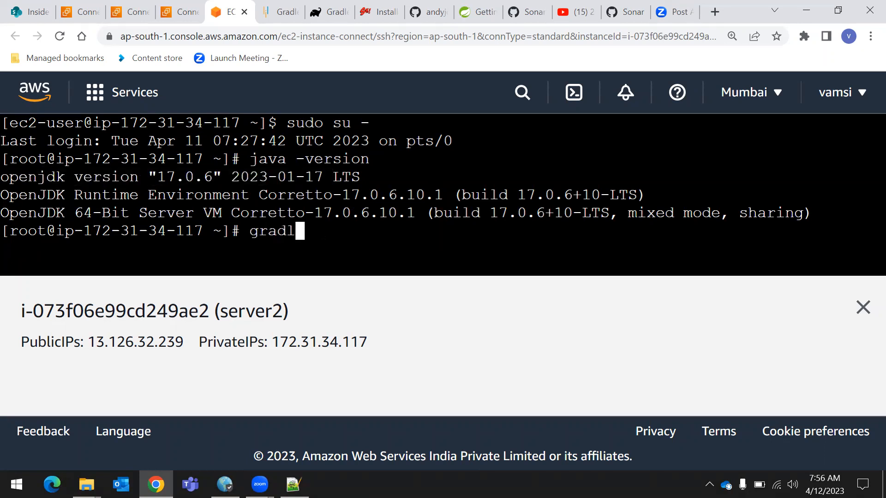
text(e --vers)
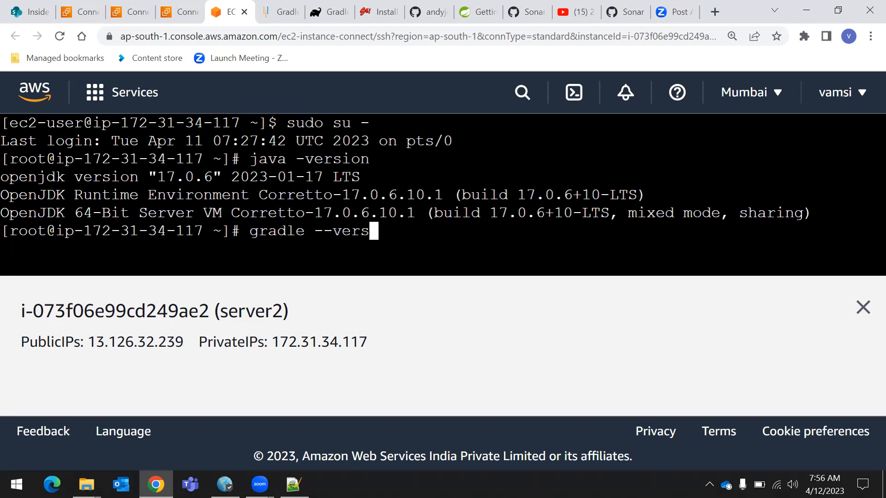
text(ion)
key(Return)
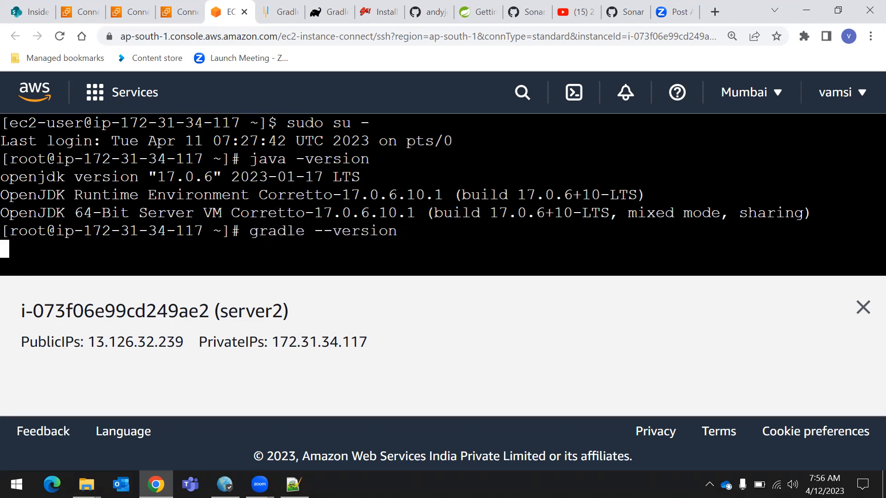
Examine the Gradle version output and review the java -version and gradle --version commands in the terminal history
scroll(443, 193, up, 5)
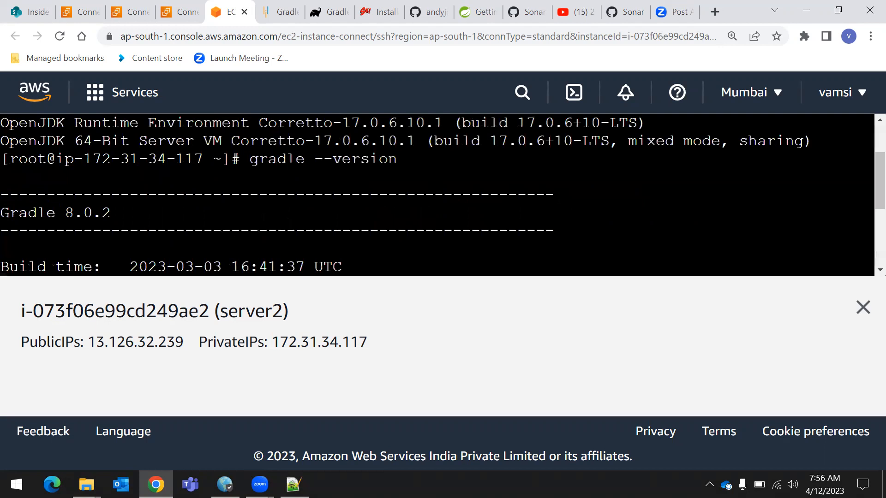
scroll(442, 194, down, 3)
drag(1, 123, 120, 123)
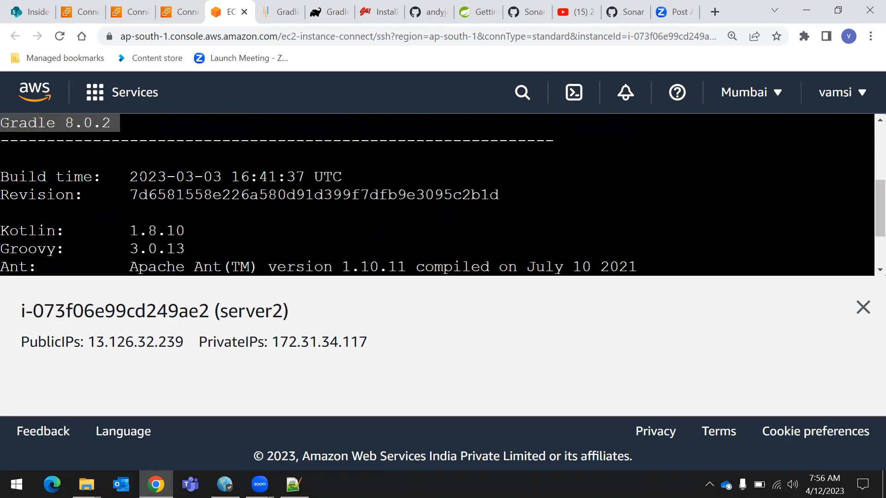
scroll(438, 194, up, 2)
scroll(437, 194, down, 2)
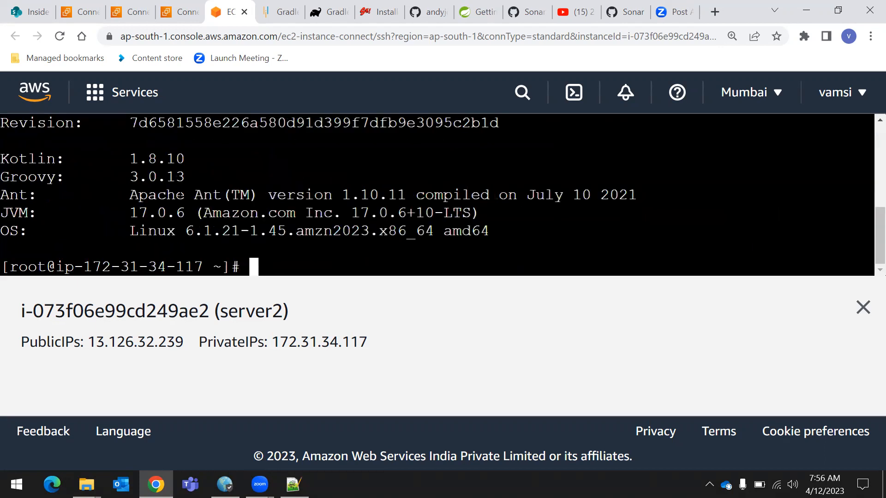
scroll(437, 194, up, 3)
drag(252, 160, 304, 156)
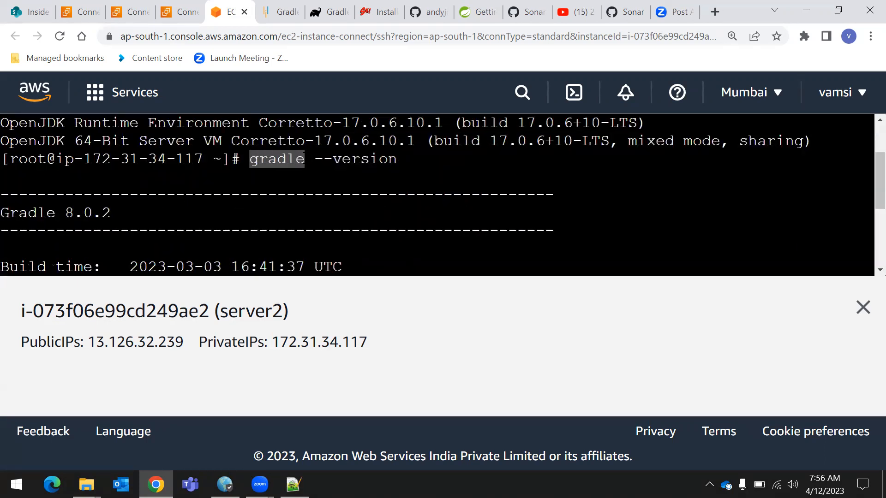
click(295, 164)
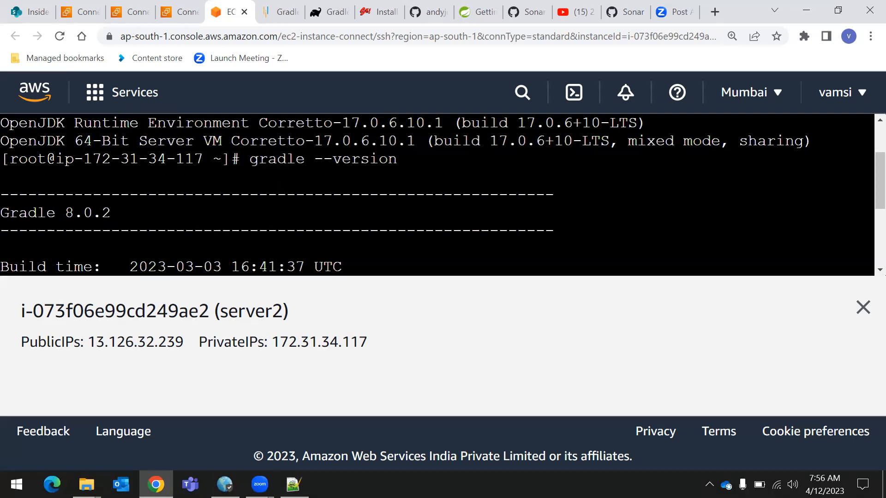
drag(251, 160, 304, 160)
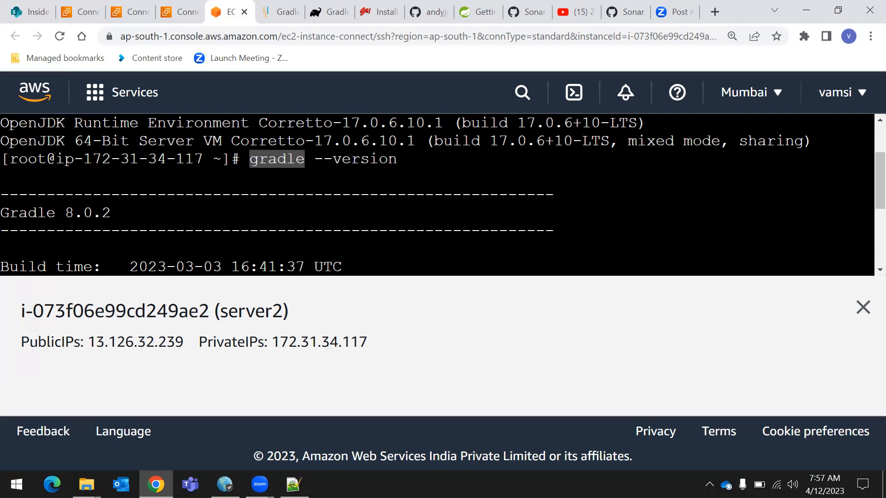
click(276, 159)
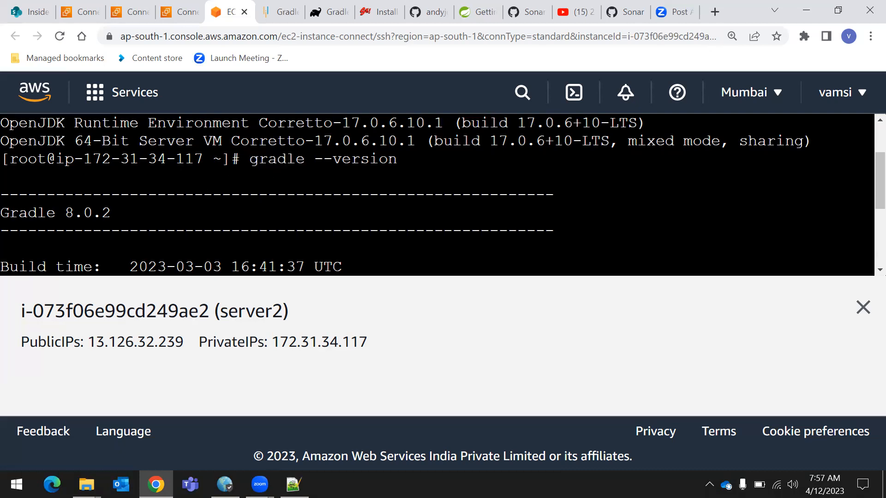
scroll(437, 194, up, 2)
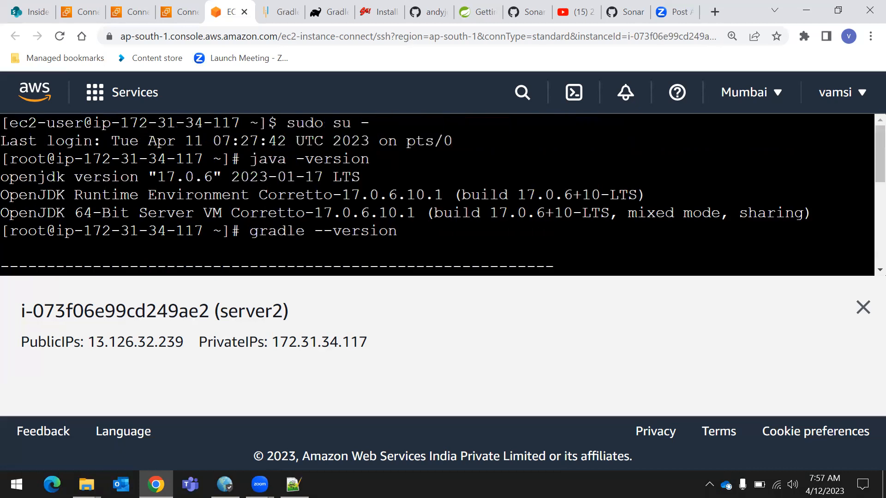
drag(249, 159, 370, 159)
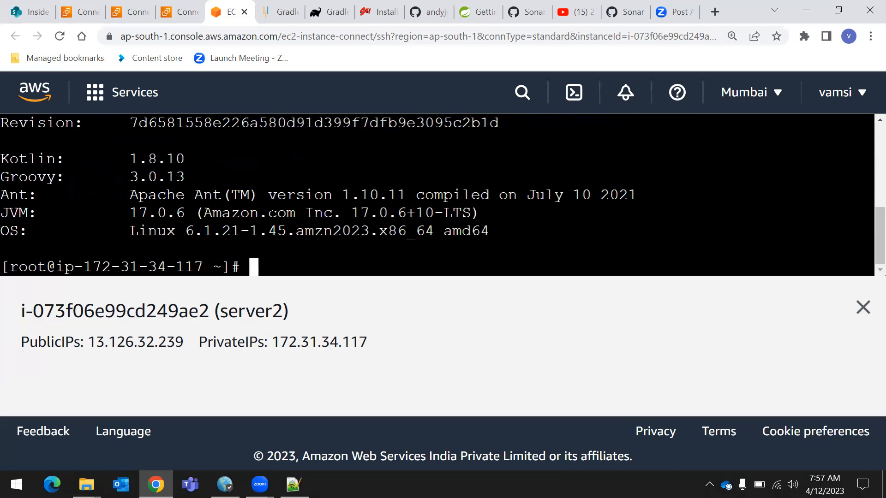
scroll(438, 195, up, 3)
scroll(437, 194, down, 2)
scroll(437, 194, up, 2)
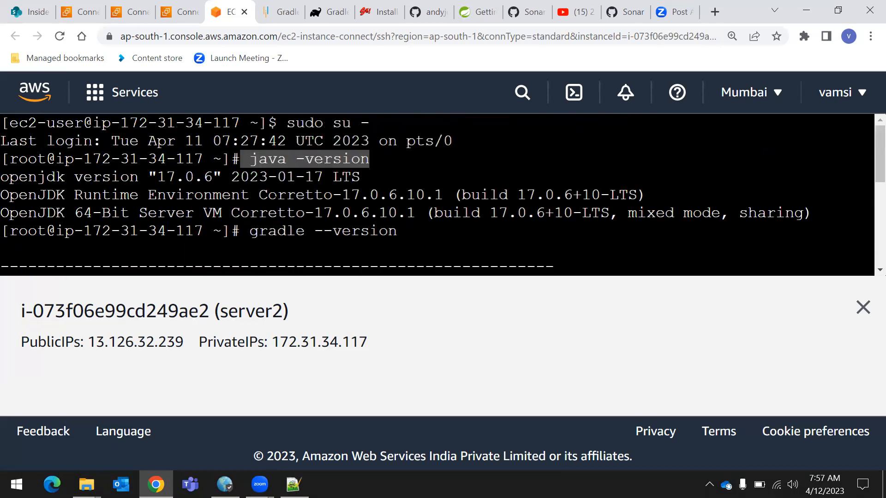
drag(244, 231, 404, 237)
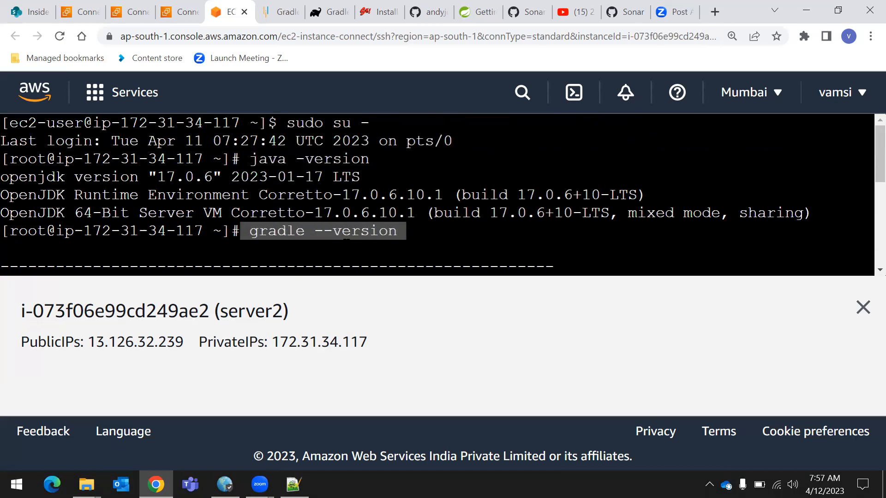
Check the Git version installed on server2 with git --version
scroll(344, 245, down, 4)
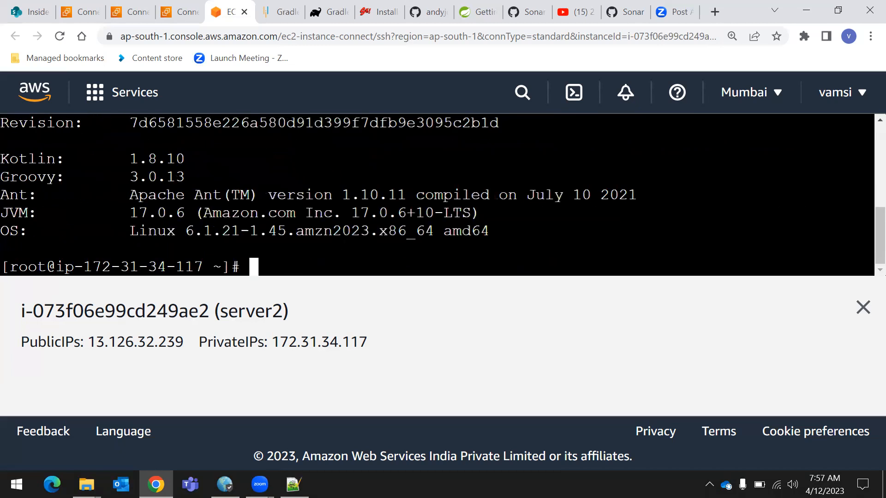
text(git --version)
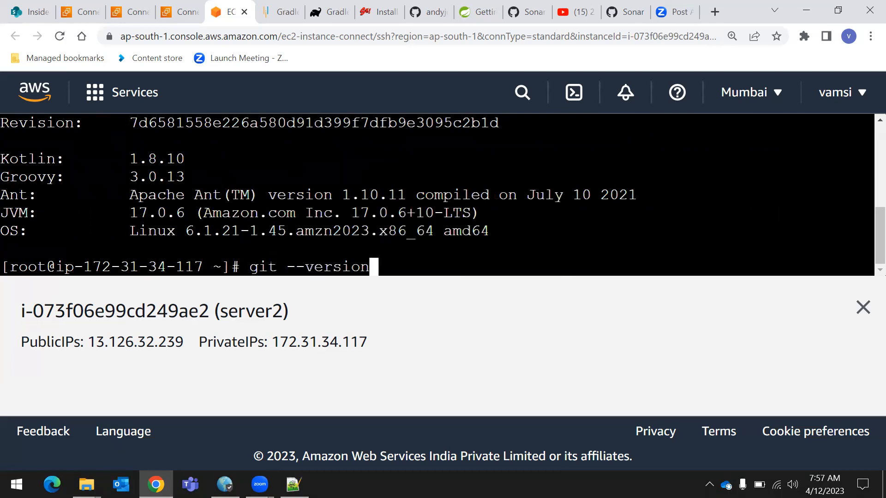
key(Return)
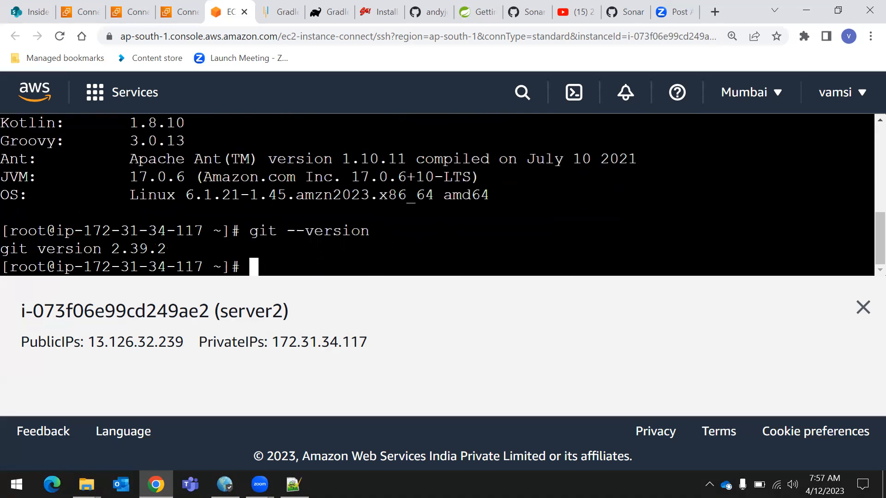
Check whether Maven is installed on server2 with mvn --version and examine the command's output
text(mvn)
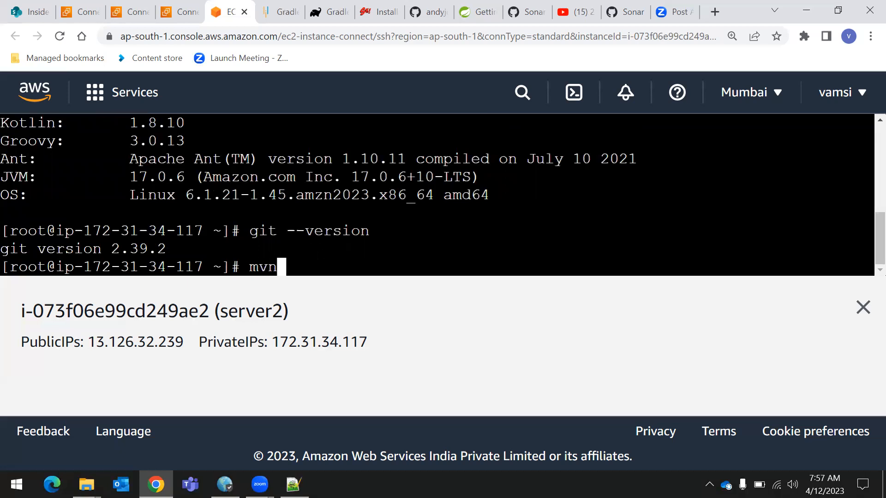
text( --version)
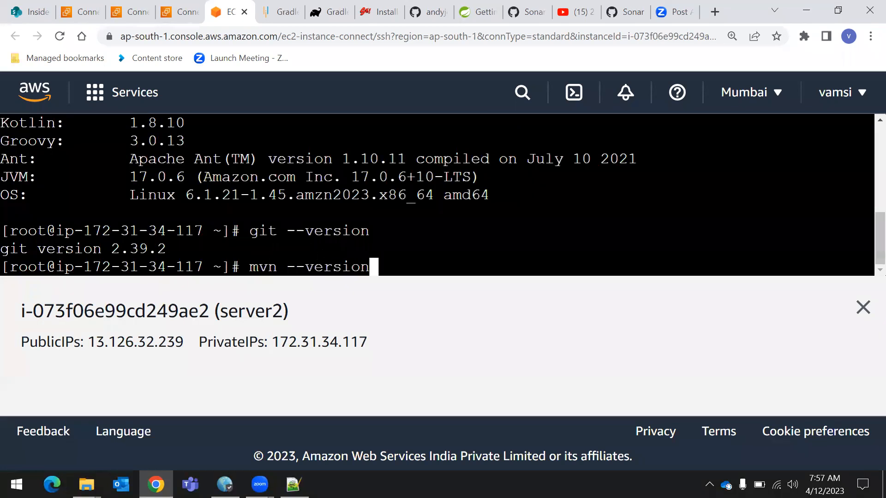
key(Return)
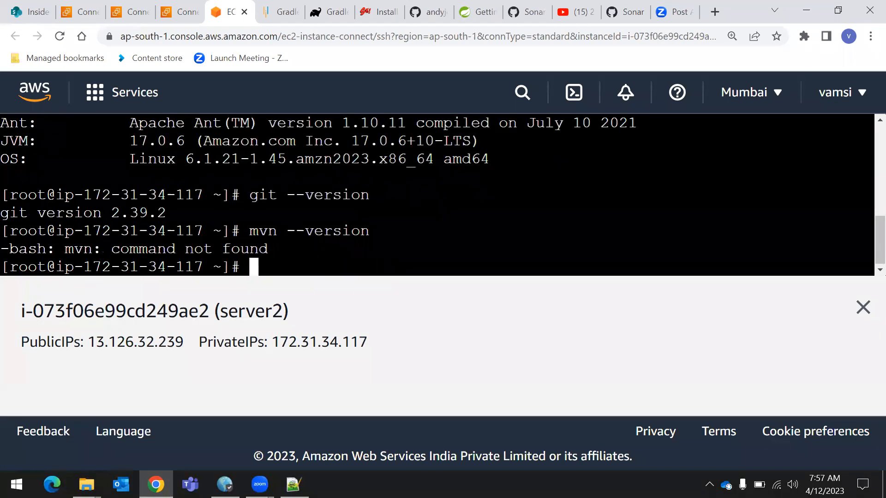
drag(250, 231, 387, 231)
drag(1, 249, 314, 249)
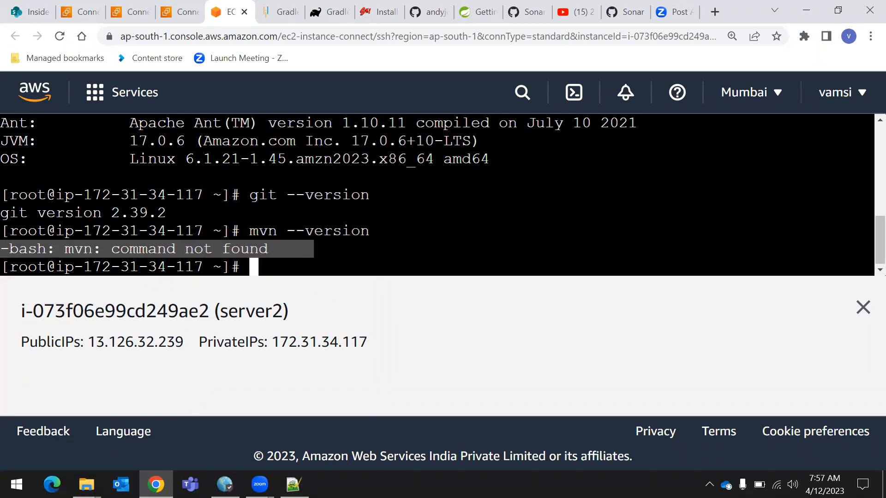
click(319, 232)
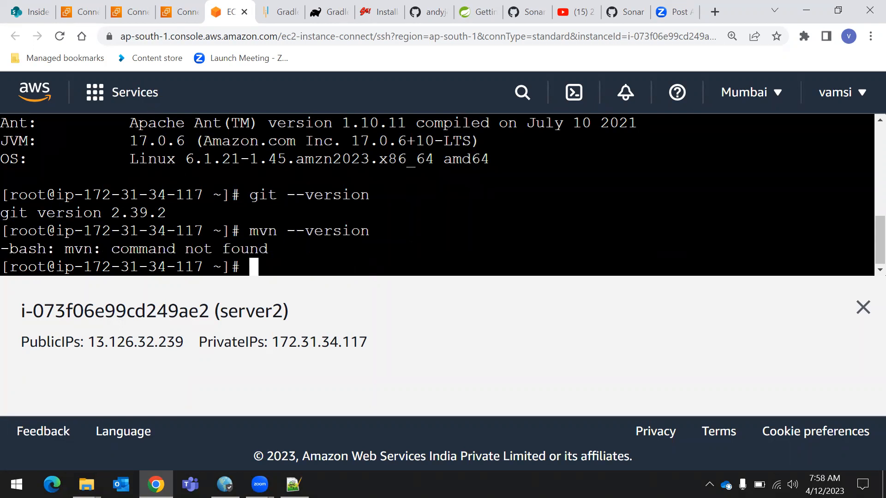
Duplicate the server2 terminal's browser tab and open the list of running EC2 instances in the copy
right_click(223, 10)
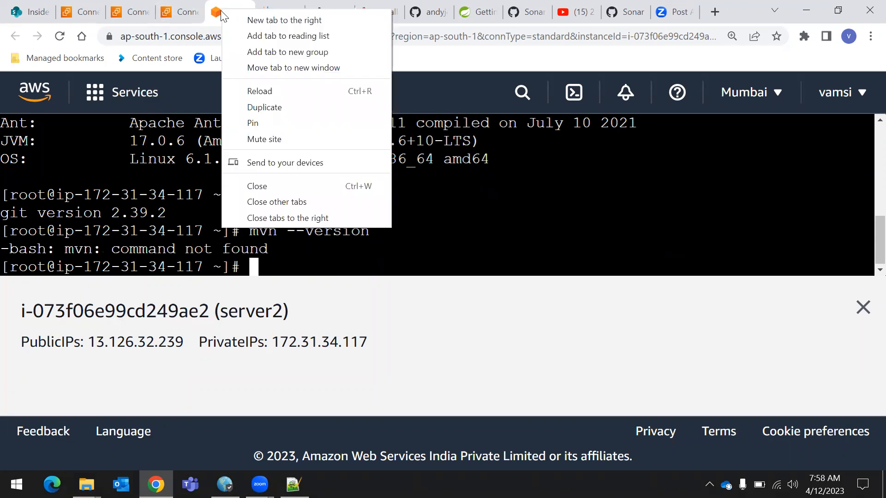
click(266, 108)
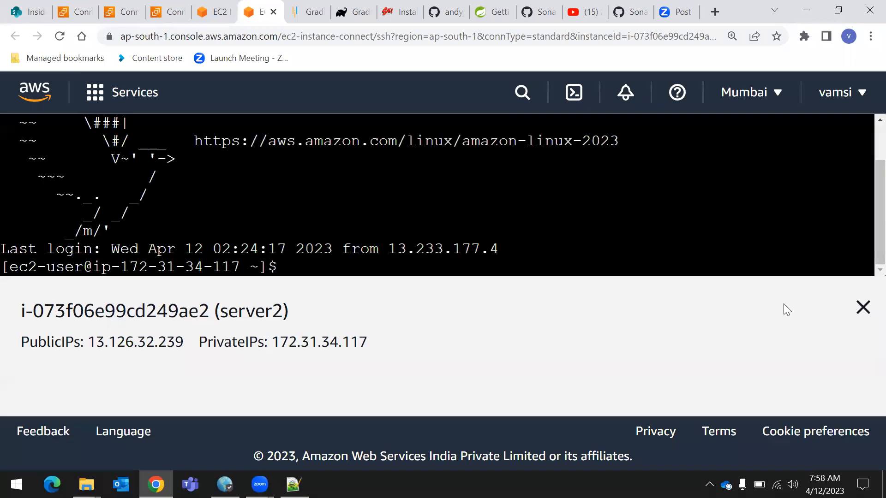
click(139, 94)
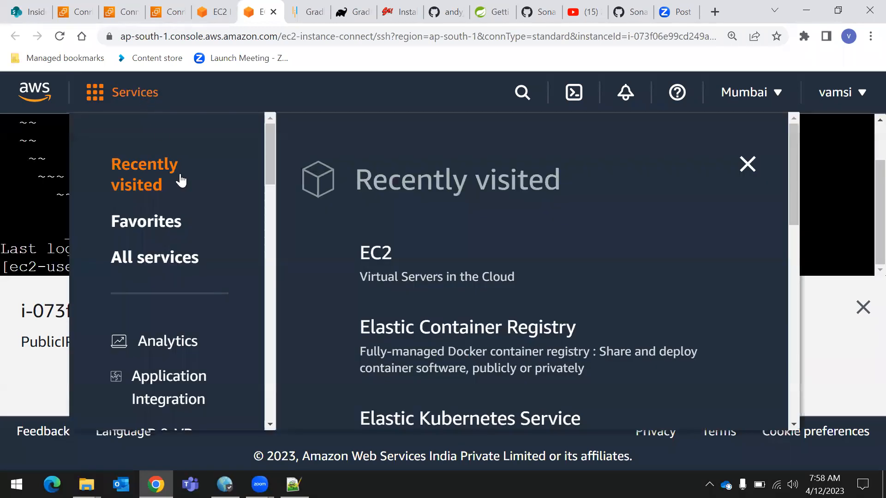
click(380, 259)
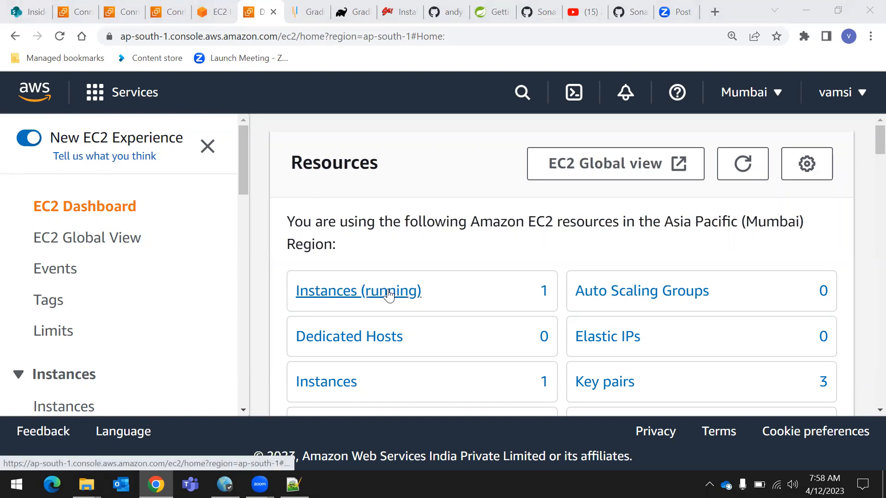
click(375, 299)
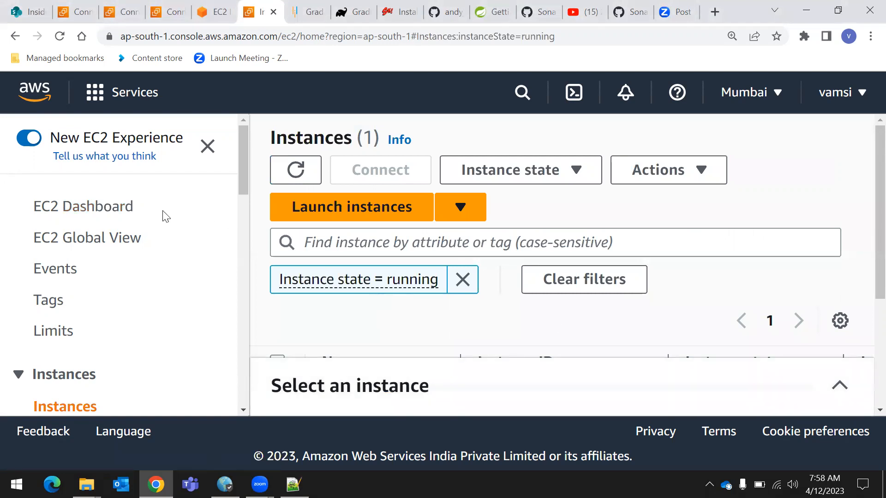
Remove the running-state filter from the instances list and select server2
click(127, 207)
click(372, 295)
click(464, 278)
scroll(574, 287, down, 3)
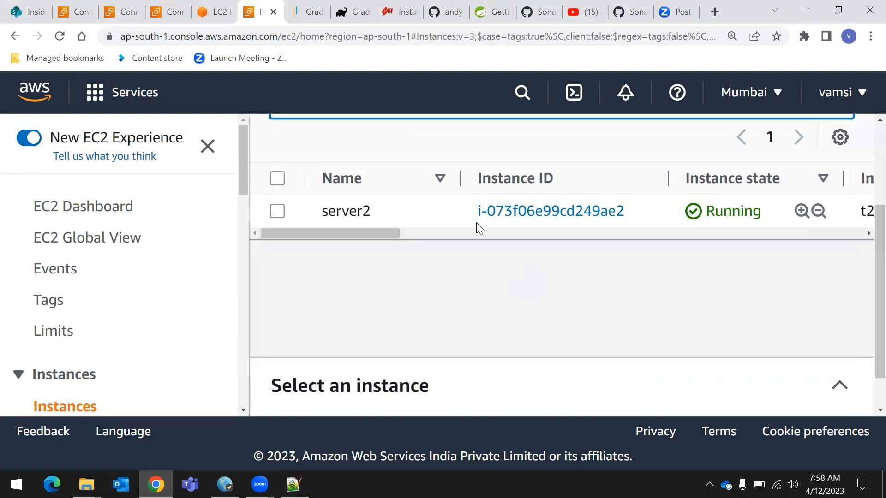
mouse_move(375, 215)
scroll(187, 296, down, 1)
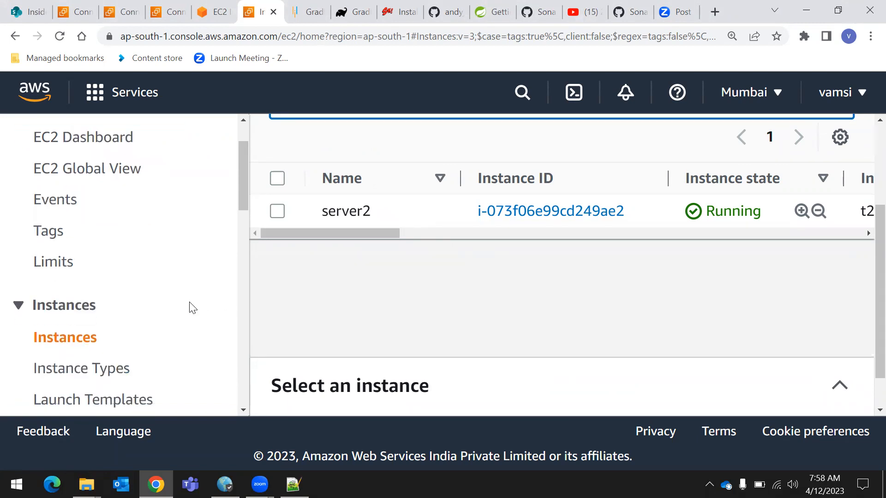
drag(316, 208, 767, 213)
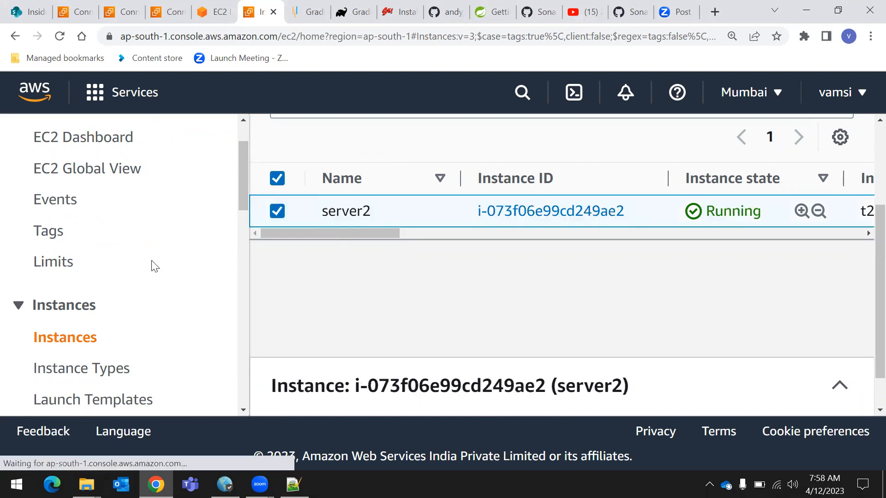
Open the list of AMIs owned by the account and collapse the AMI details pane to reveal the whole table
scroll(73, 288, down, 1)
scroll(73, 288, down, 3)
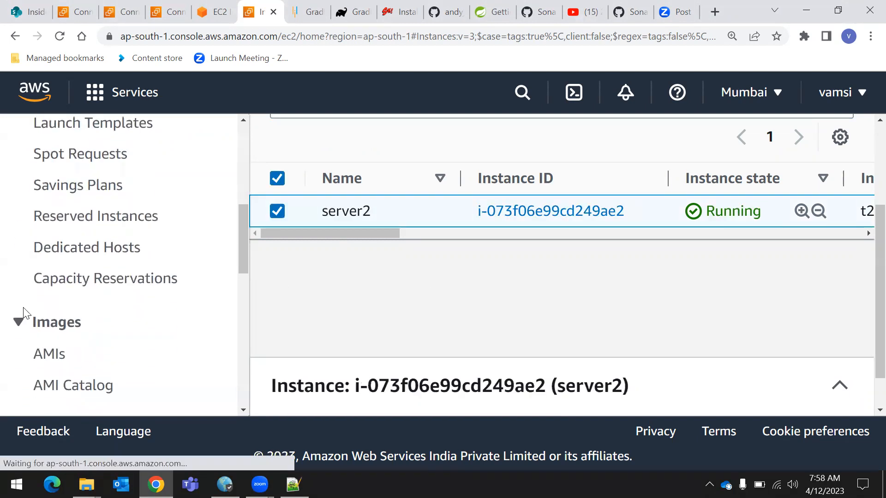
double_click(79, 327)
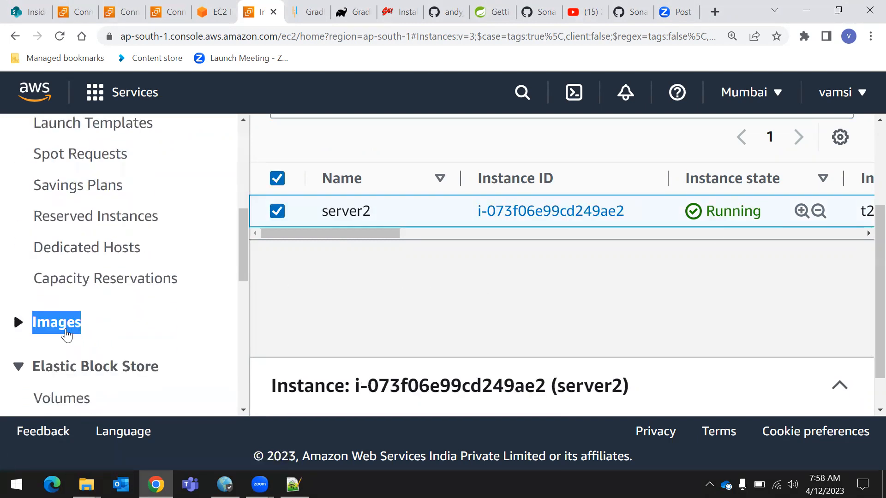
click(58, 326)
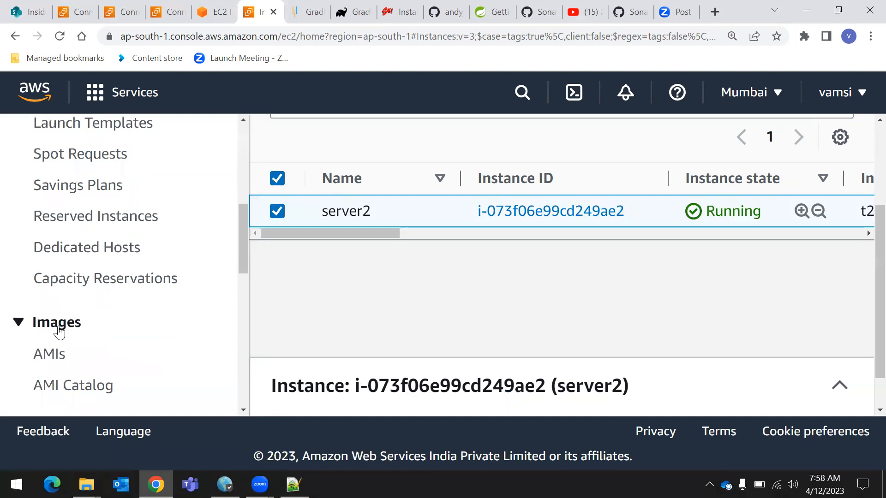
click(54, 362)
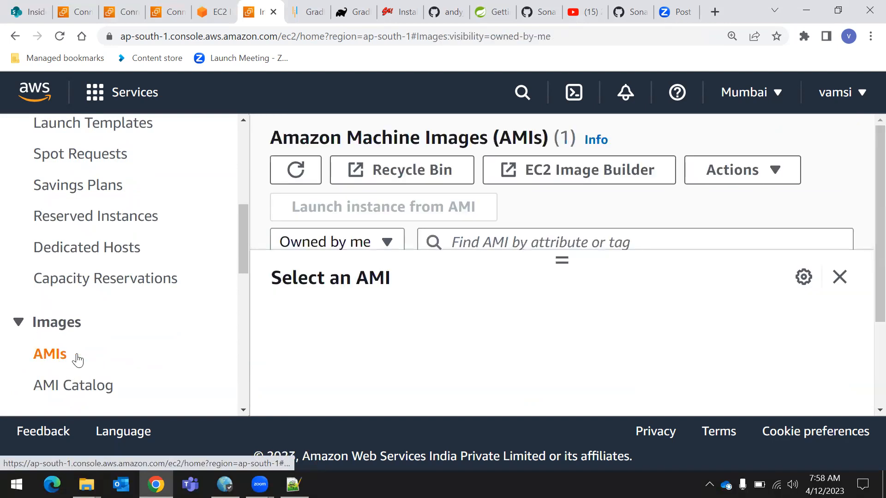
click(839, 278)
scroll(446, 332, down, 1)
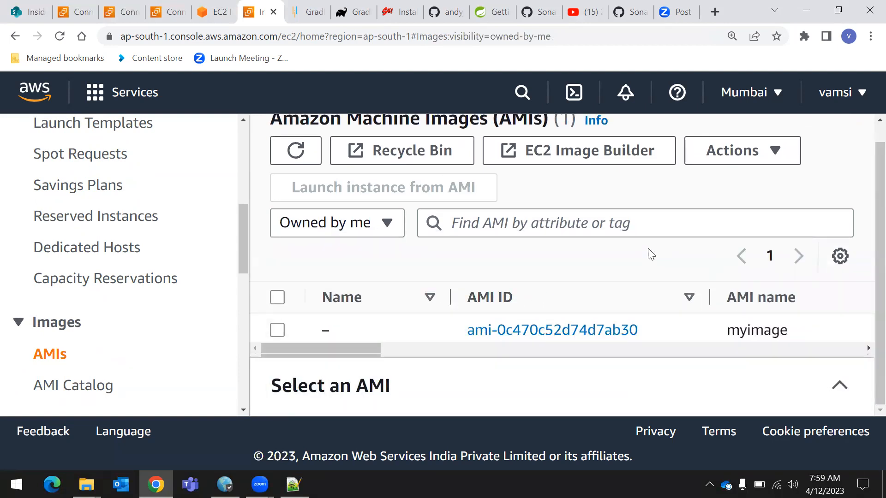
key(ctrl+minus)
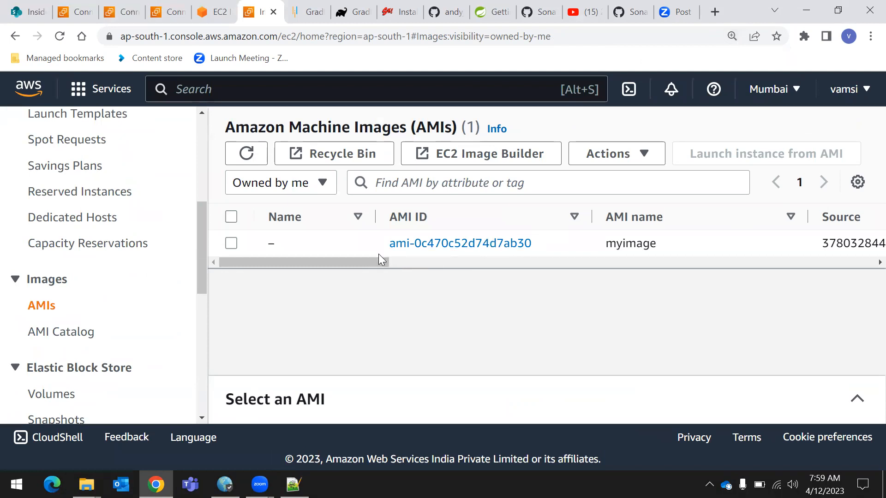
Start launching an instance from the myimage AMI and name it server3
click(231, 243)
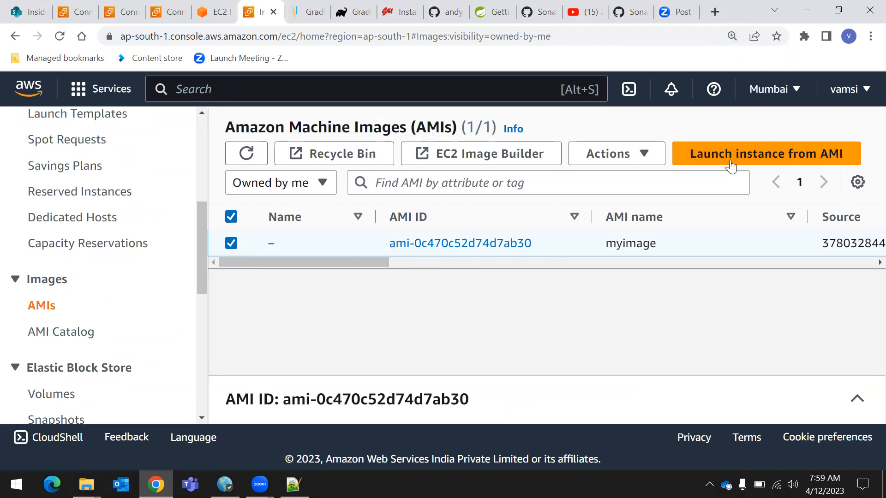
click(727, 157)
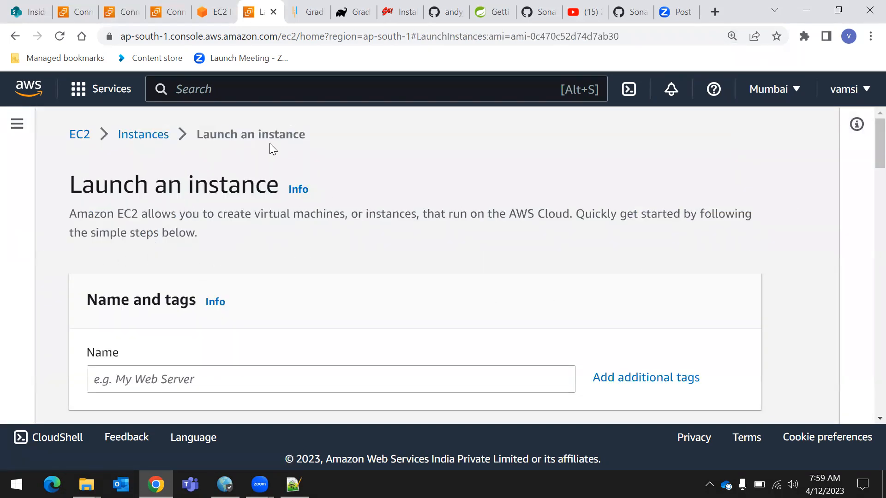
scroll(270, 144, down, 1)
scroll(263, 173, up, 1)
click(167, 374)
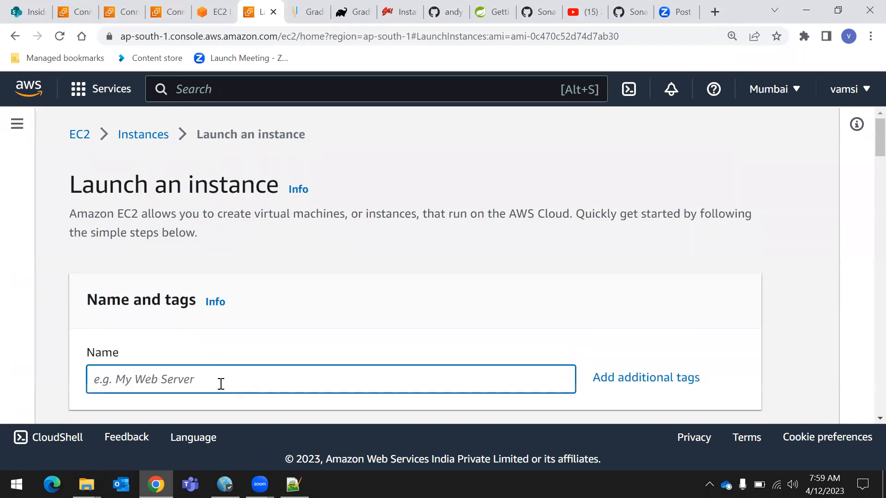
text(server3)
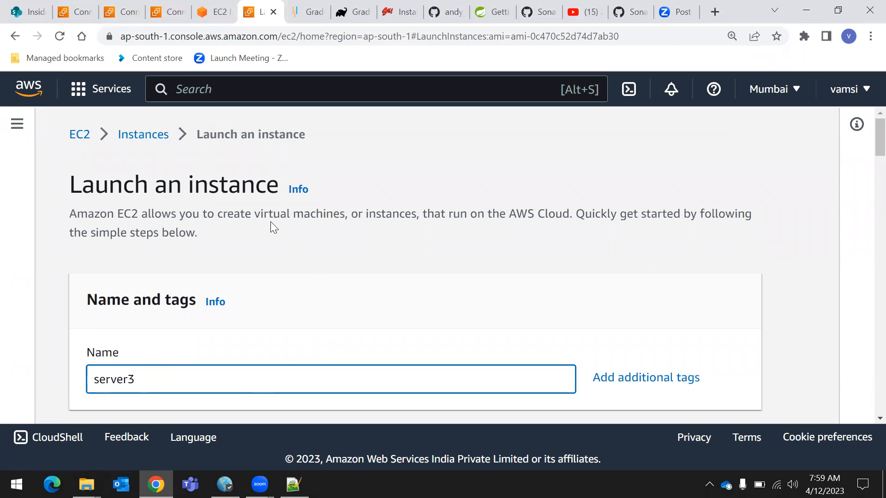
Review the launch form's name, instance type and key pair sections, and examine the preselected AMI's name and ID
scroll(425, 263, down, 3)
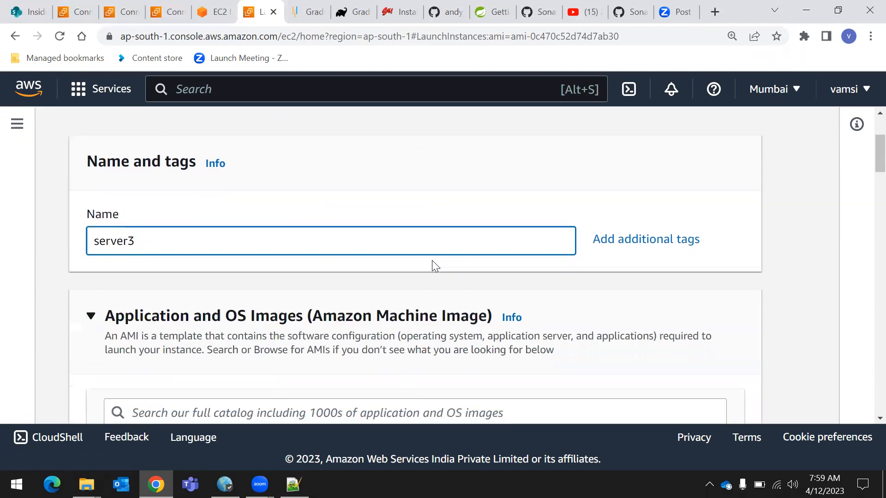
scroll(432, 263, down, 3)
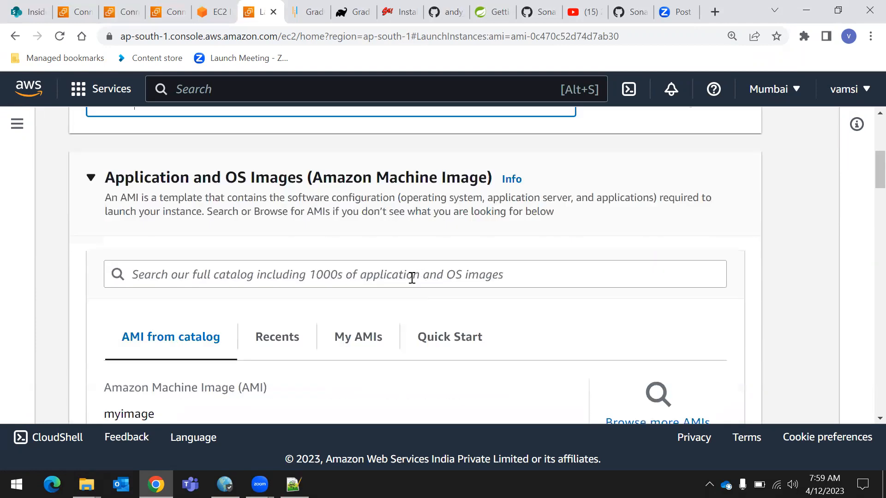
scroll(412, 277, up, 3)
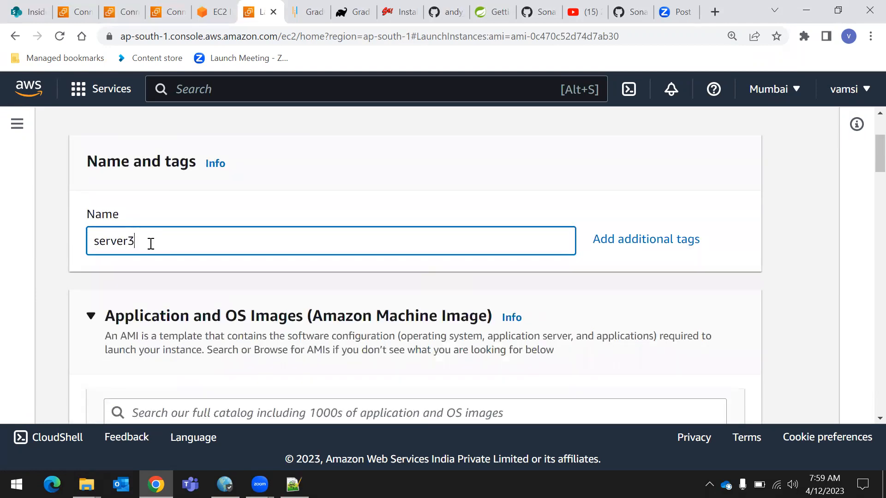
scroll(373, 260, down, 7)
scroll(374, 271, down, 9)
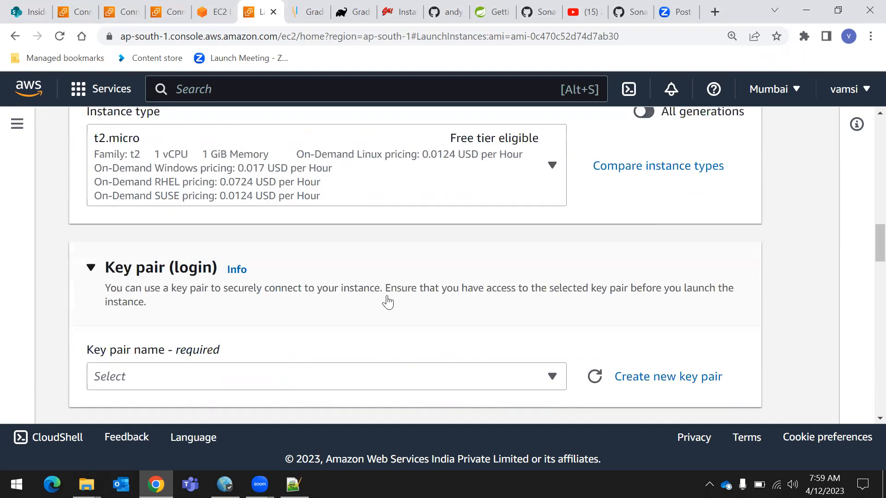
scroll(387, 302, up, 3)
scroll(385, 302, up, 4)
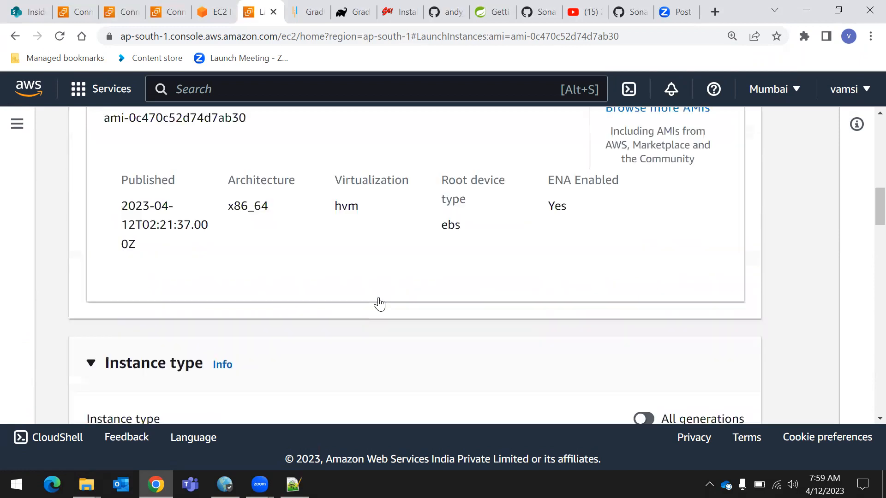
scroll(379, 304, up, 2)
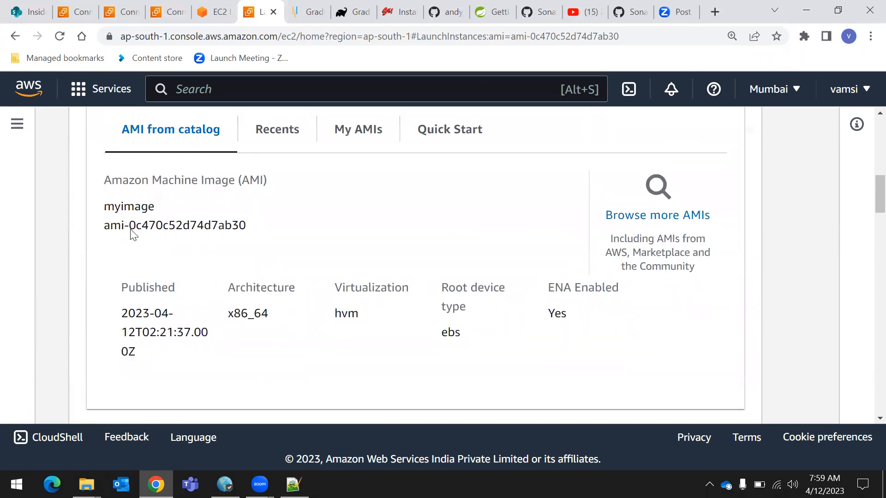
drag(105, 186, 269, 185)
drag(114, 209, 262, 231)
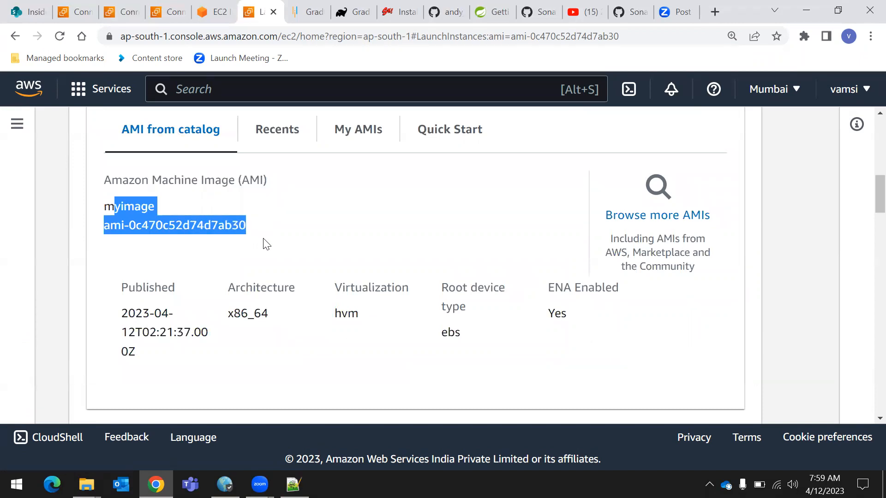
click(270, 244)
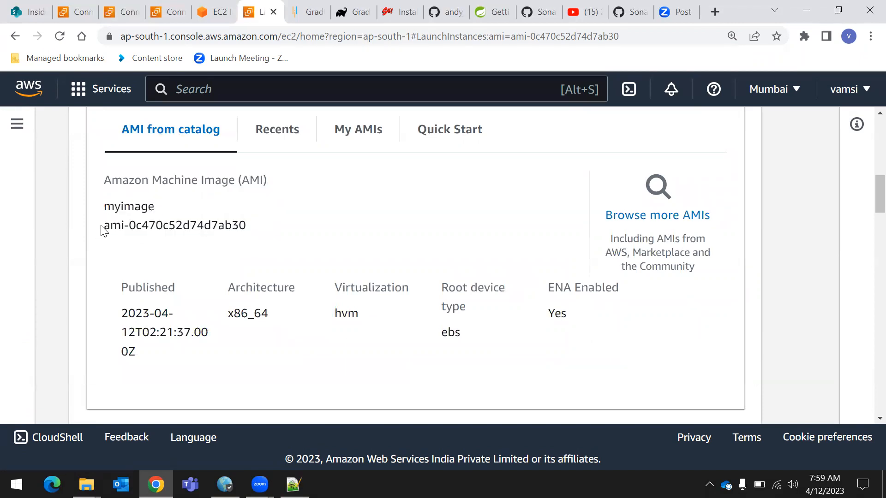
drag(102, 231, 252, 244)
click(294, 241)
scroll(291, 252, up, 5)
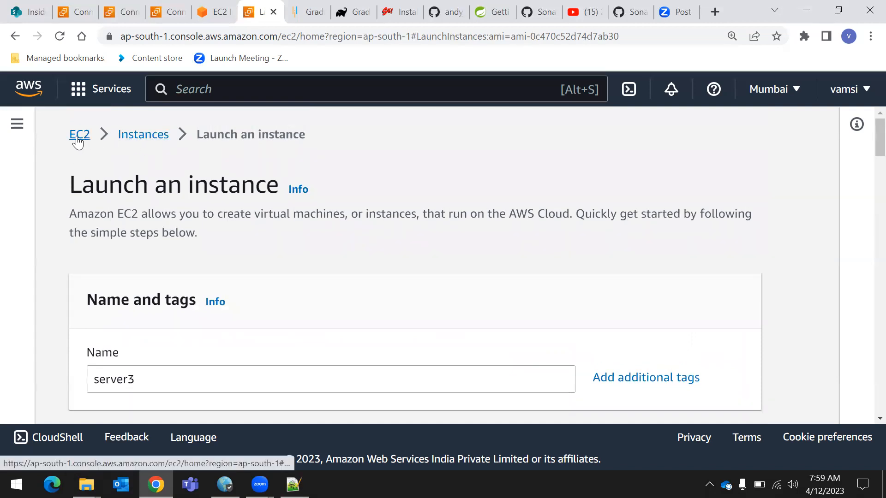
Return to the AMIs list through the EC2 dashboard and start a new instance launch from the myimage AMI
click(85, 137)
scroll(89, 354, down, 6)
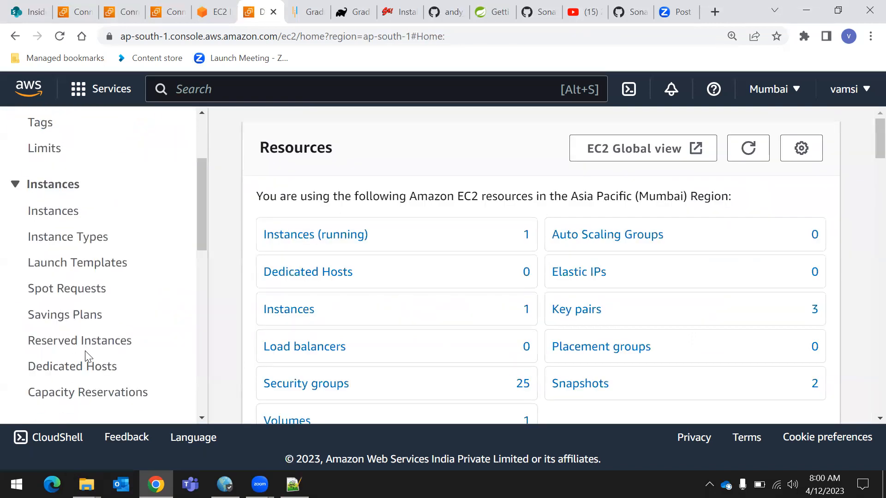
click(45, 318)
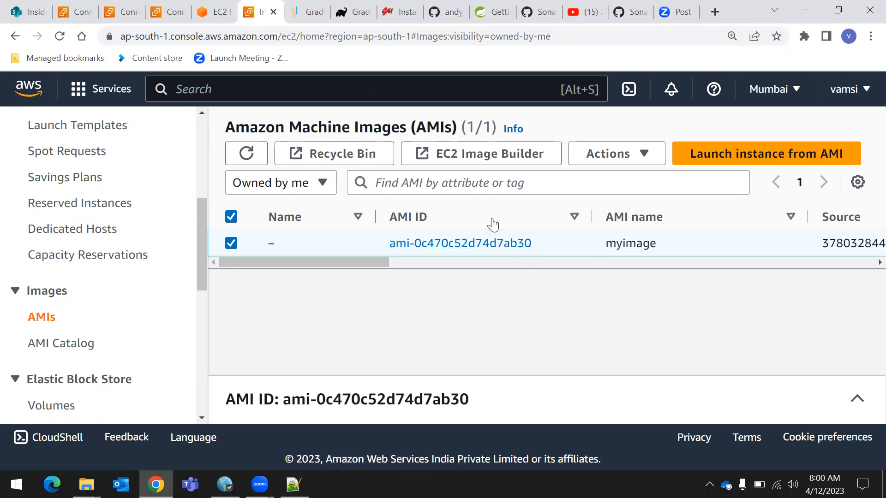
click(710, 157)
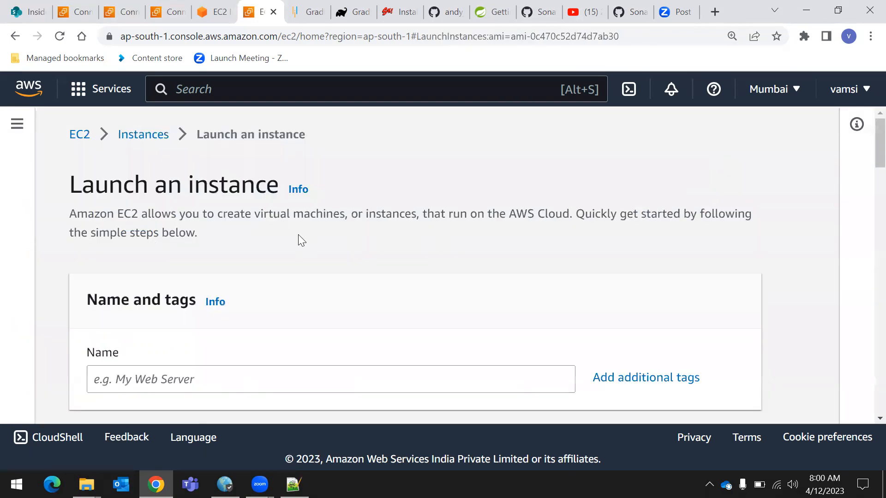
Check that myimage is the AMI chosen in the launch form and name the new instance server3
scroll(290, 317, down, 3)
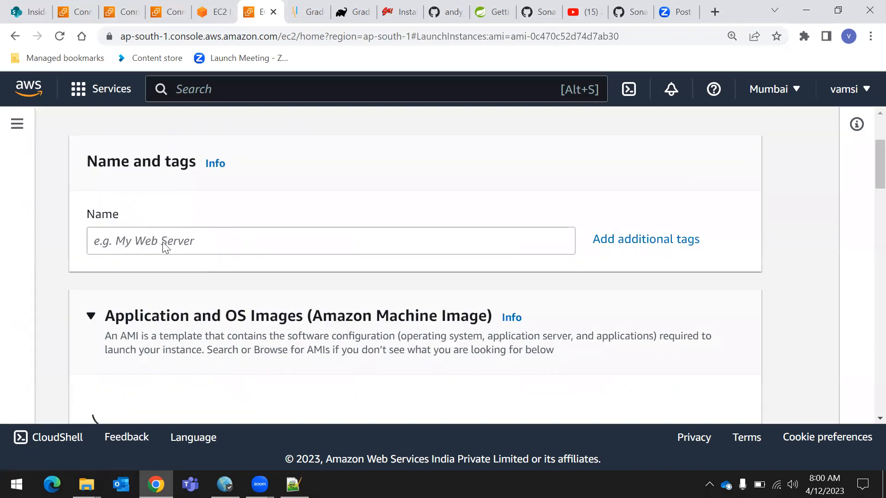
click(214, 250)
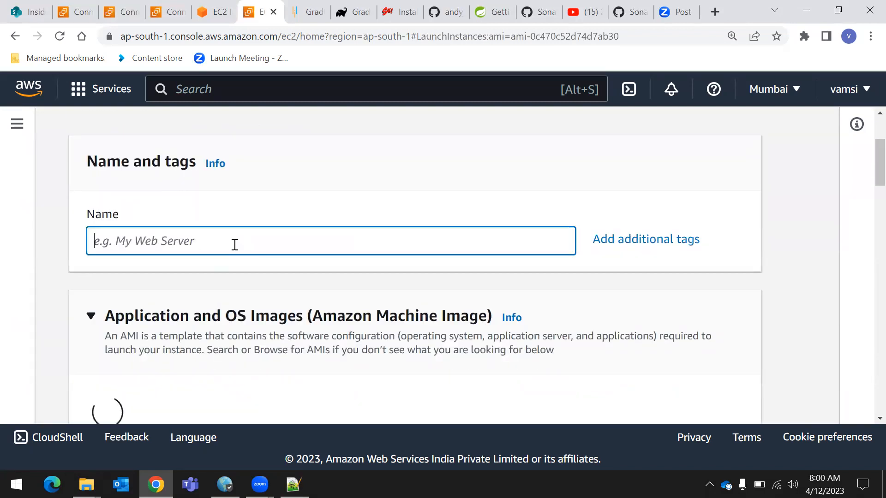
scroll(233, 250, down, 2)
scroll(258, 374, down, 5)
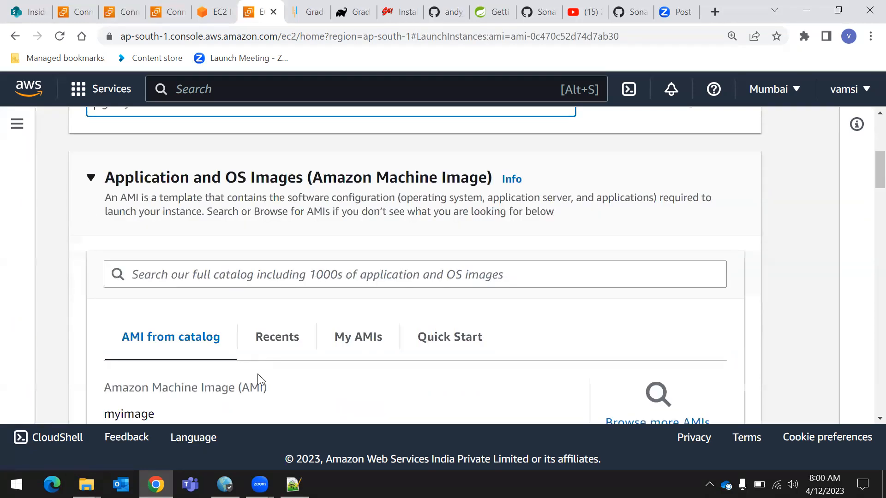
drag(219, 303, 261, 301)
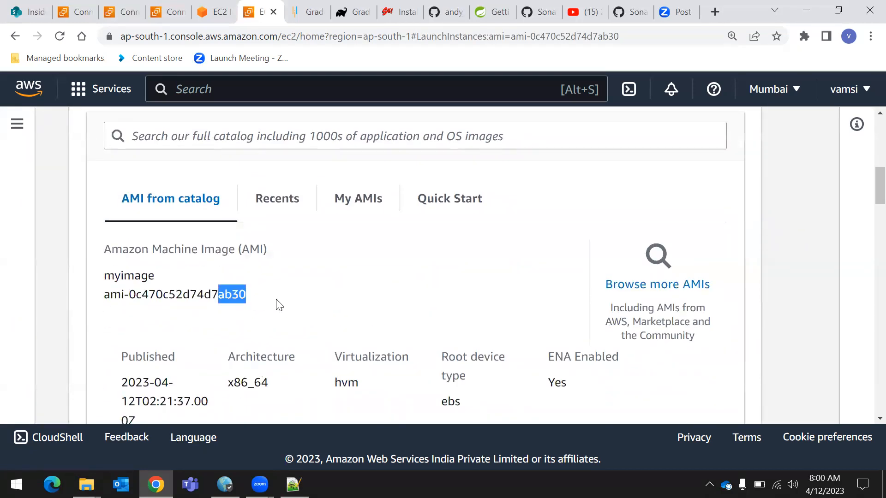
scroll(235, 286, up, 5)
click(163, 167)
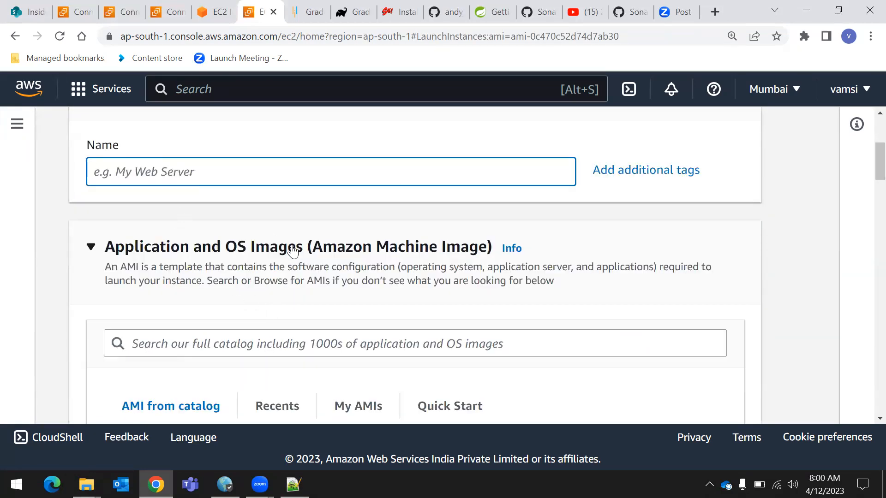
text(server2)
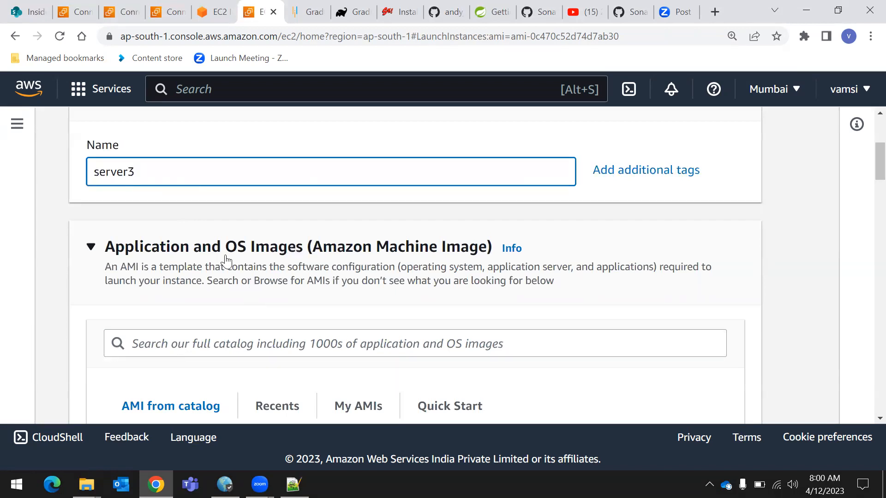
scroll(168, 171, down, 2)
scroll(159, 212, up, 3)
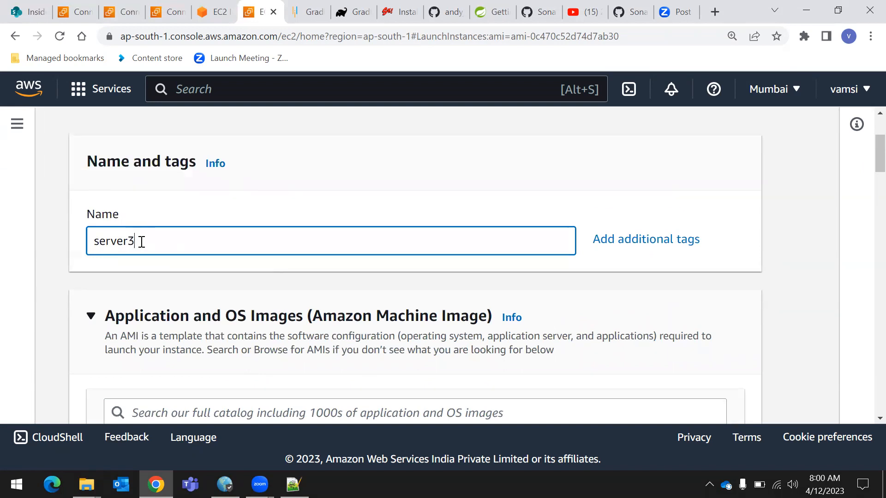
Keep t2.micro as the instance type and select the existing myserver1kp key pair for login
scroll(196, 248, down, 8)
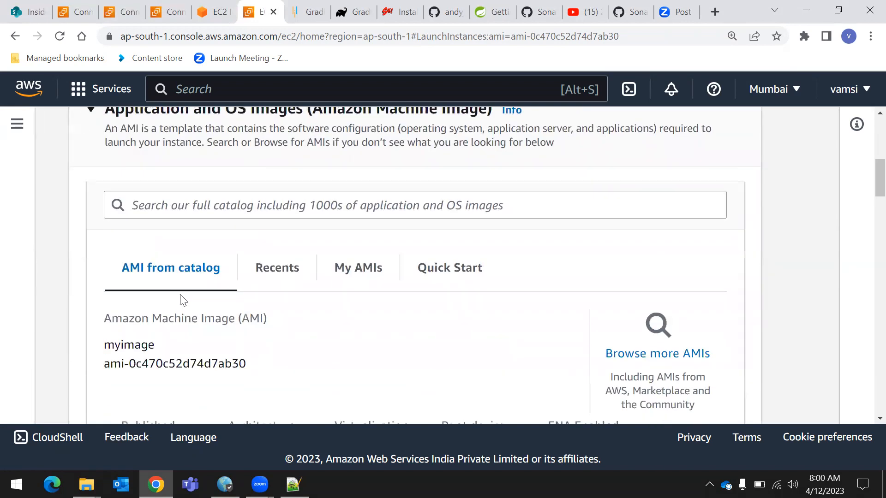
scroll(338, 300, down, 8)
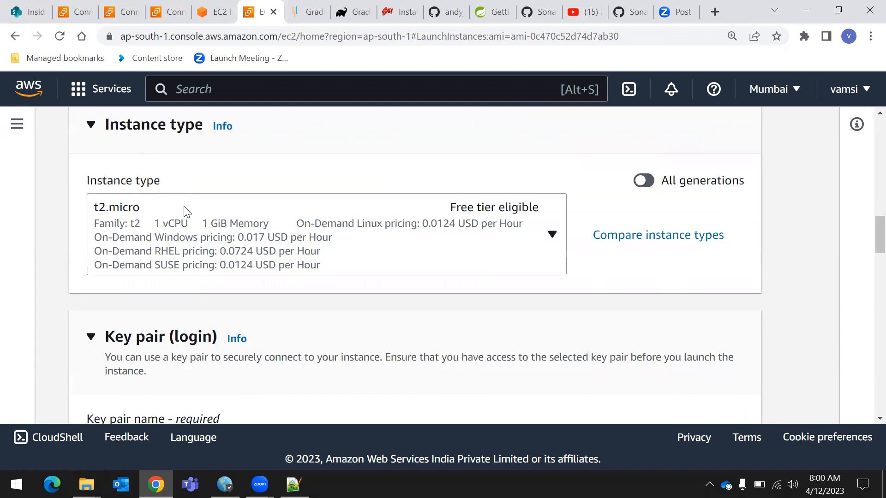
click(136, 231)
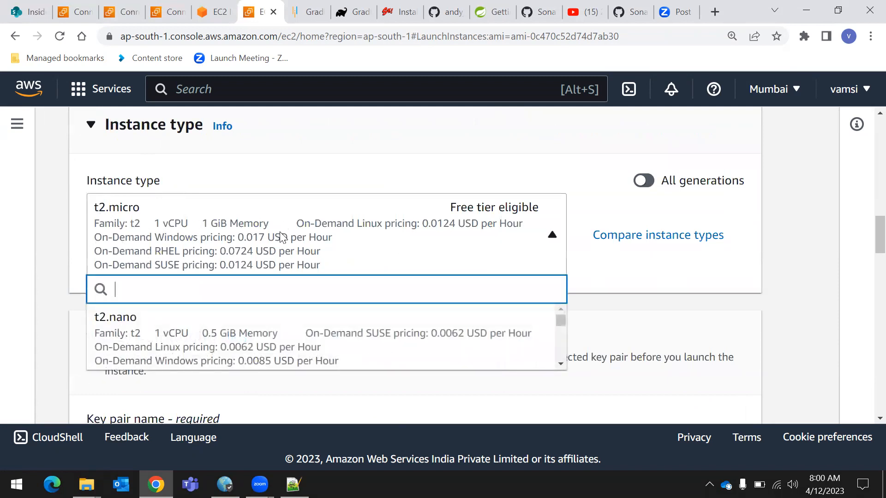
click(790, 234)
scroll(190, 309, down, 2)
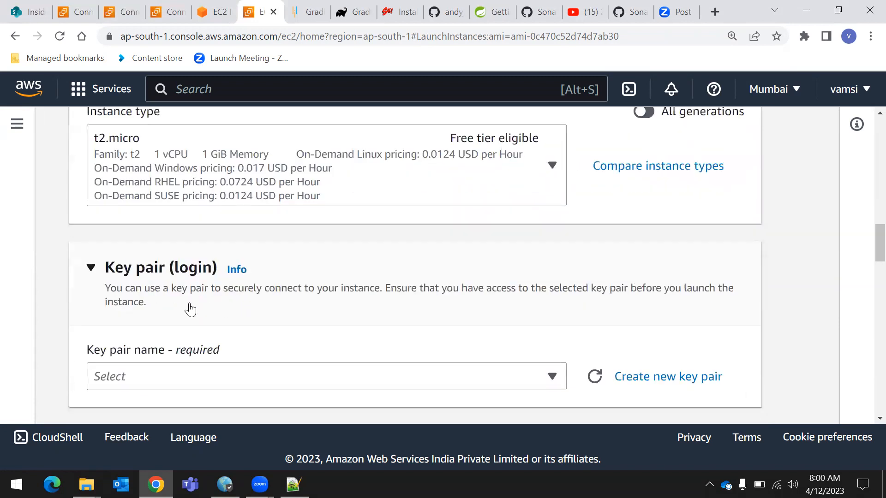
click(480, 384)
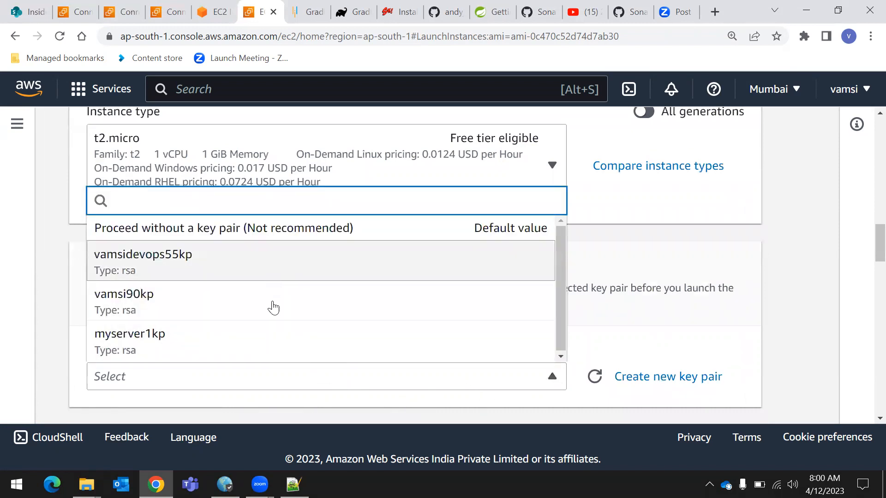
click(287, 345)
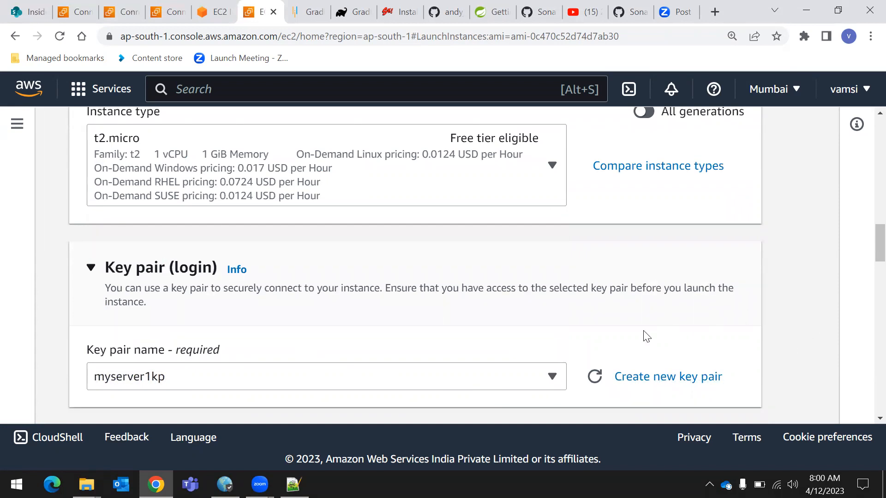
Review the key pair and network settings of the launch form, and collapse the network settings section
scroll(645, 336, down, 2)
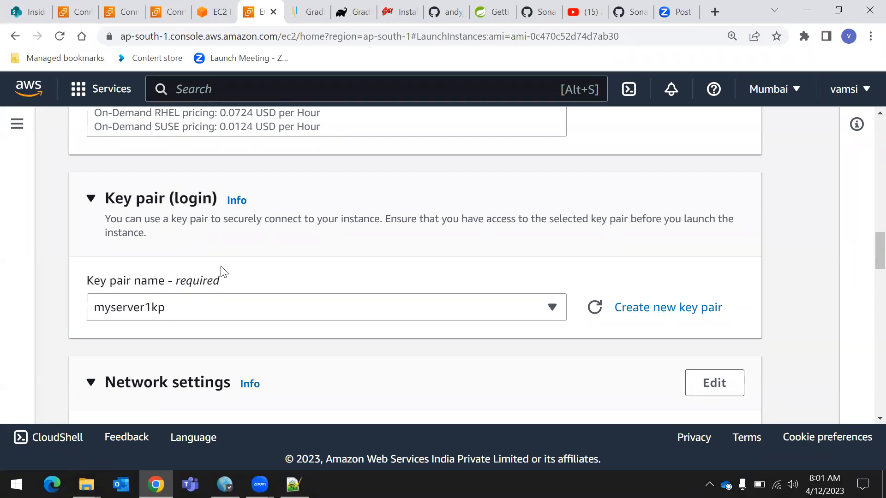
scroll(99, 326, down, 1)
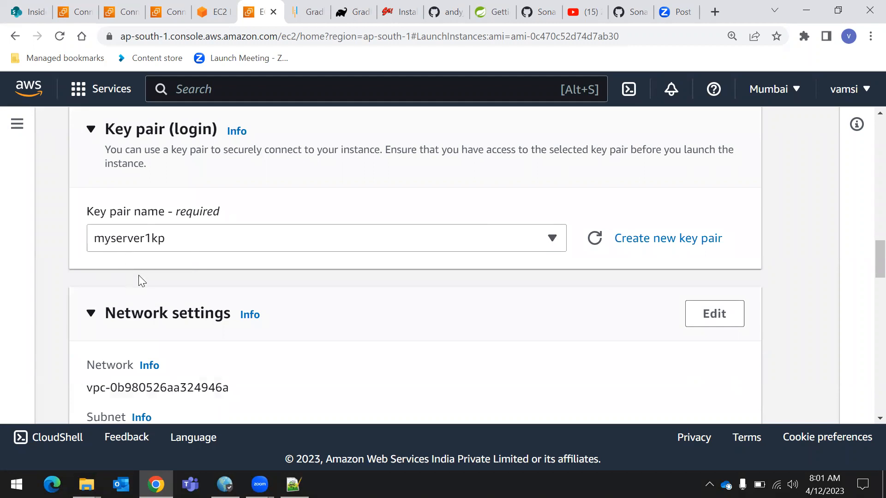
scroll(159, 299, down, 1)
scroll(158, 299, down, 2)
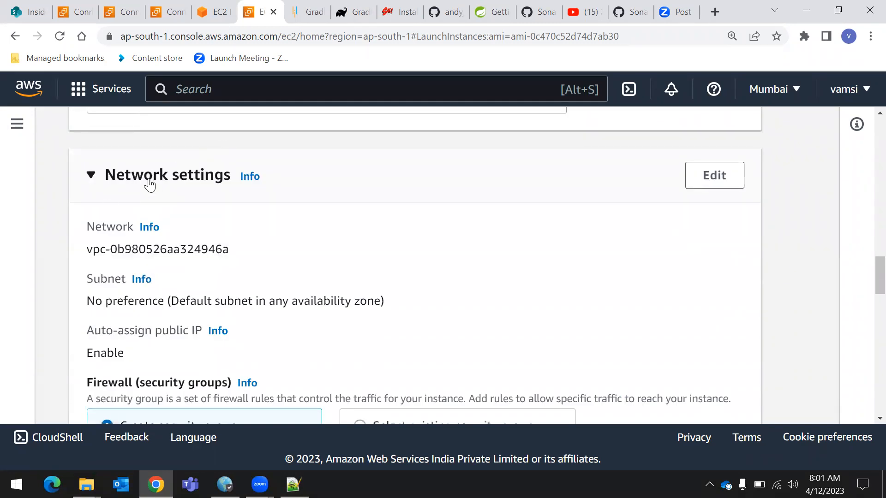
scroll(194, 203, up, 4)
scroll(175, 342, down, 1)
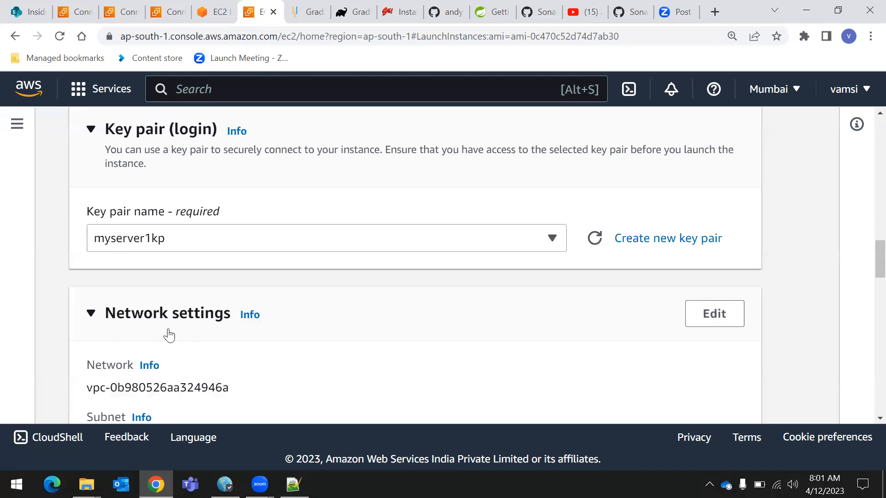
double_click(89, 390)
click(383, 337)
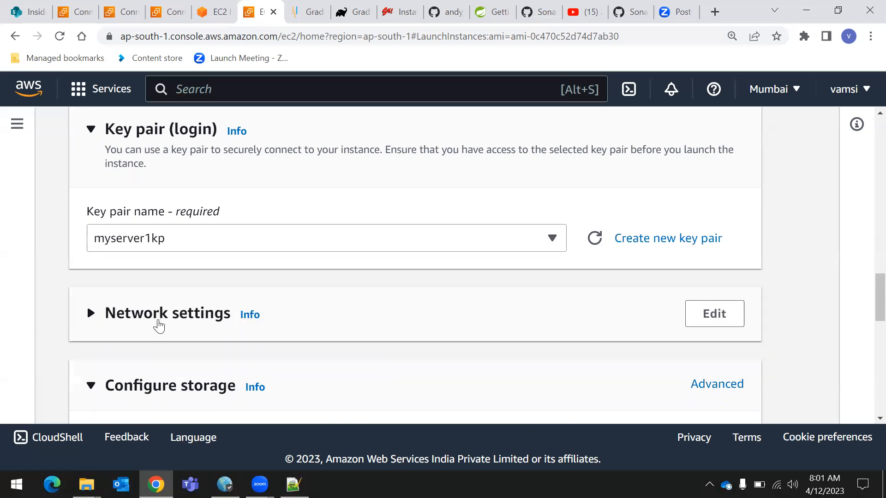
Review the root volume storage configuration and launch the instance
scroll(177, 332, down, 1)
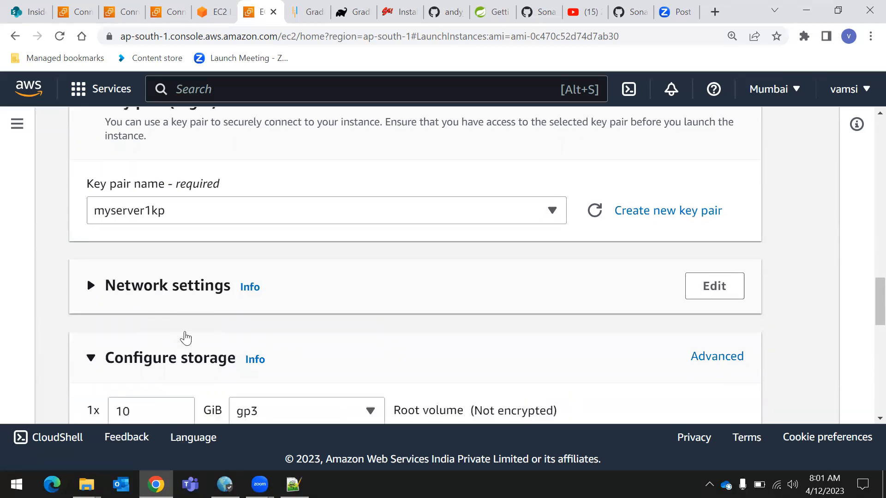
scroll(180, 336, up, 1)
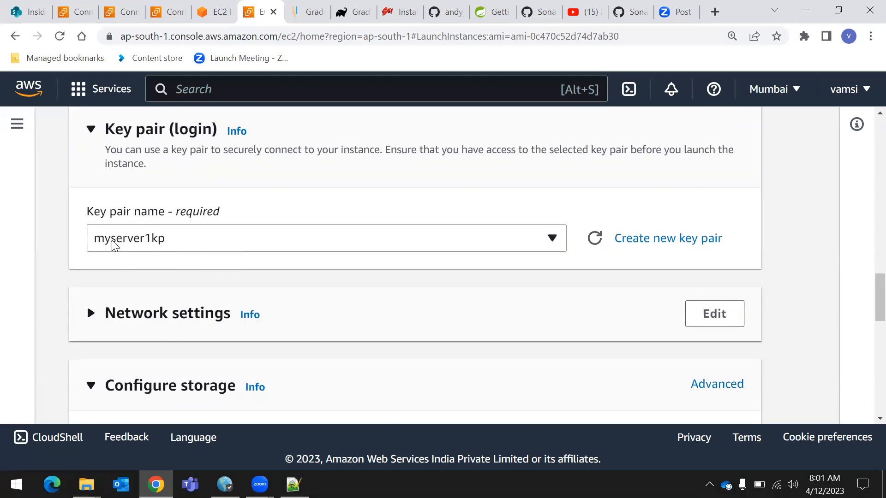
scroll(194, 234, down, 7)
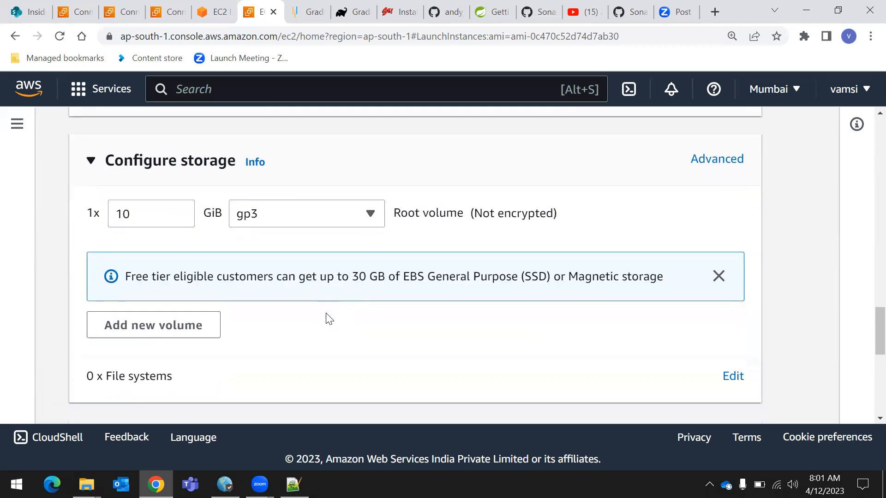
scroll(311, 316, down, 3)
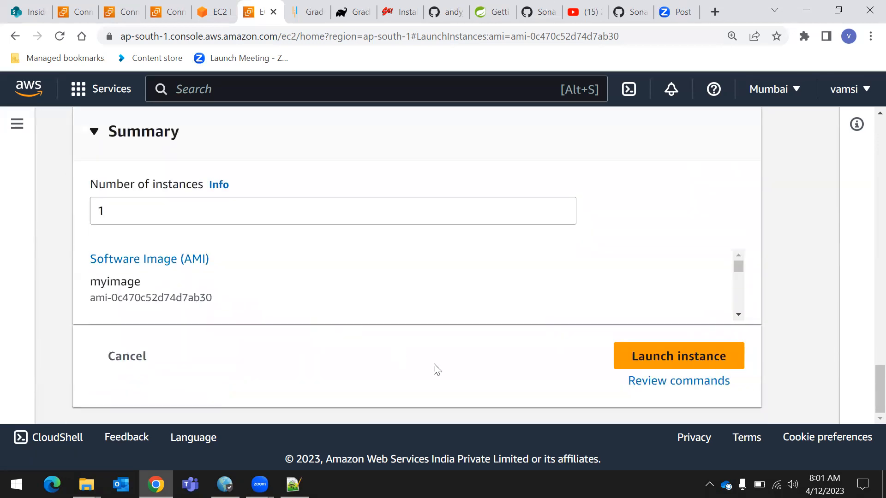
click(667, 362)
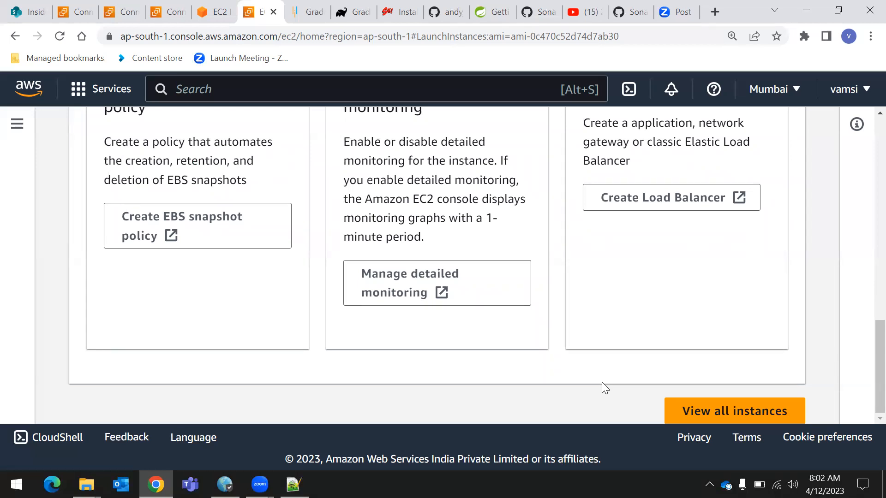
Open the running instances list from the EC2 dashboard and remove the running-state filter
drag(880, 358, 880, 154)
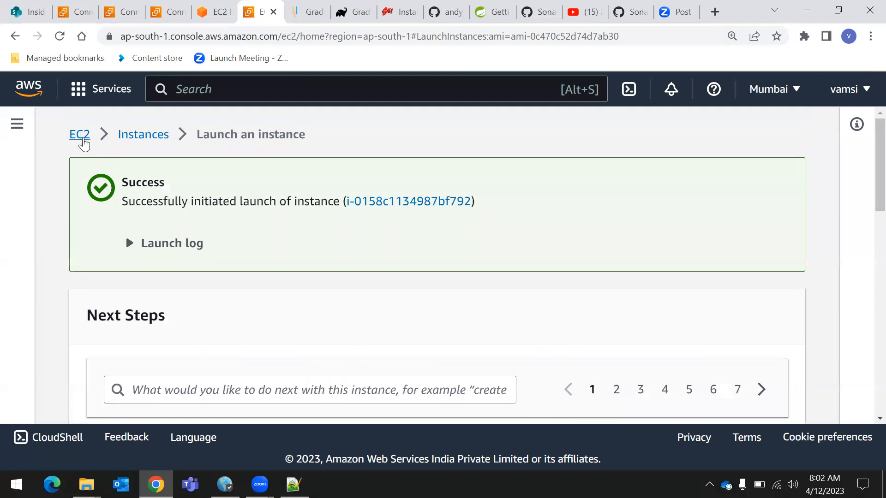
click(79, 134)
click(341, 236)
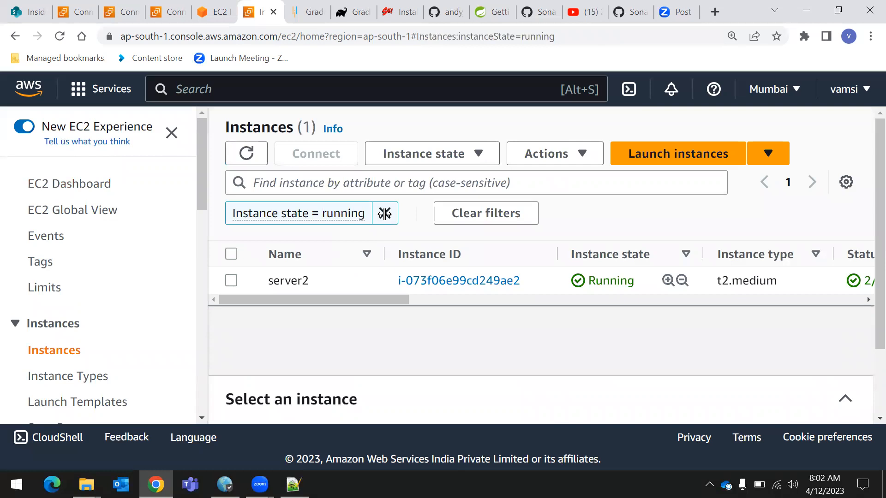
click(385, 213)
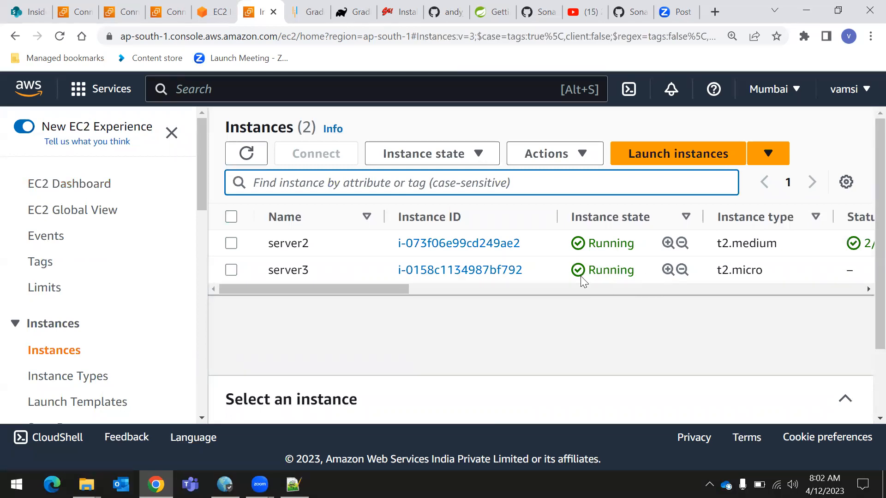
Connect to server3 through EC2 Instance Connect with the root user name
click(231, 270)
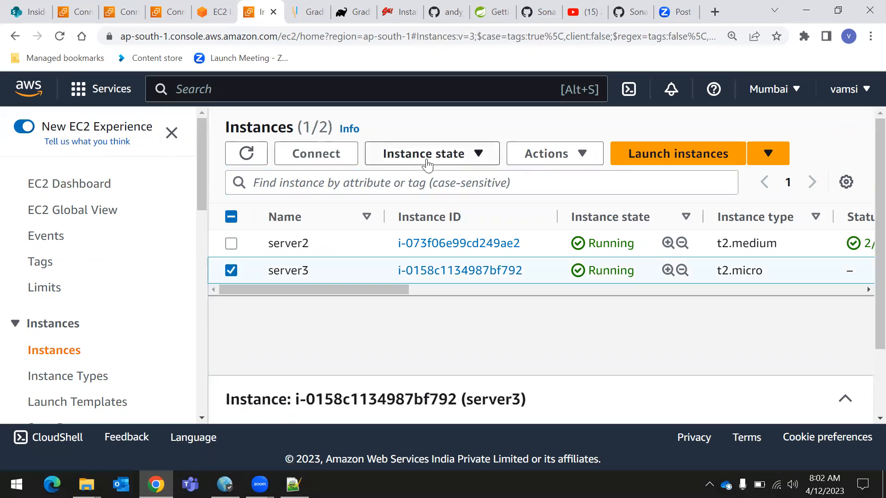
click(326, 153)
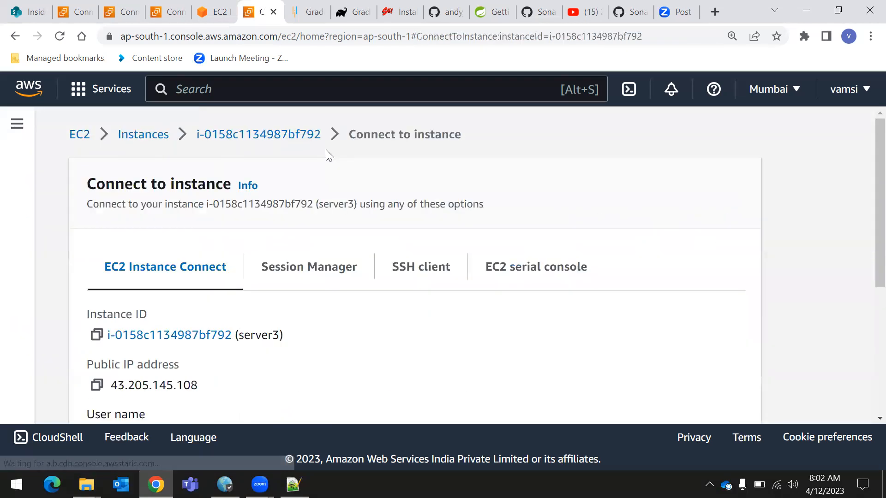
scroll(517, 339, down, 5)
scroll(415, 323, up, 5)
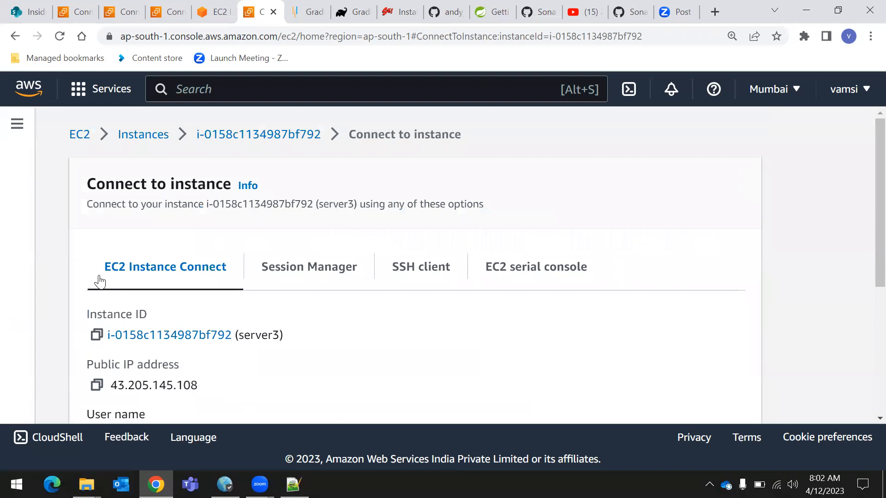
scroll(504, 298, down, 5)
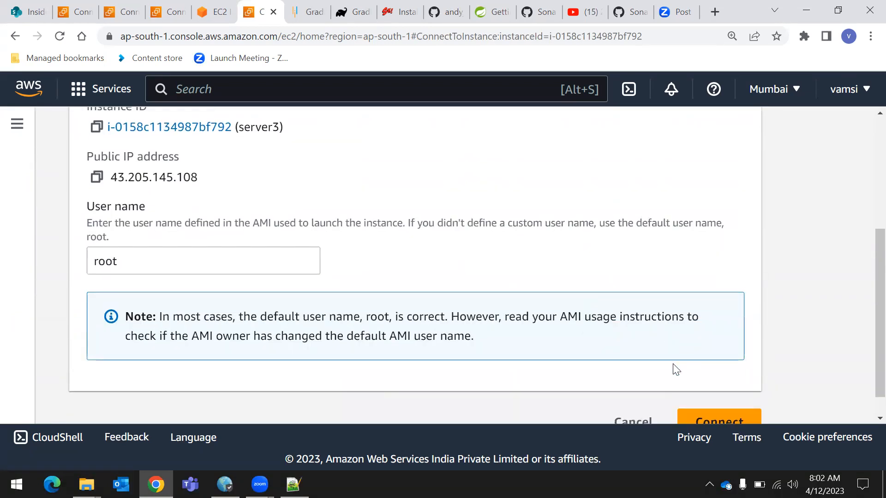
click(708, 398)
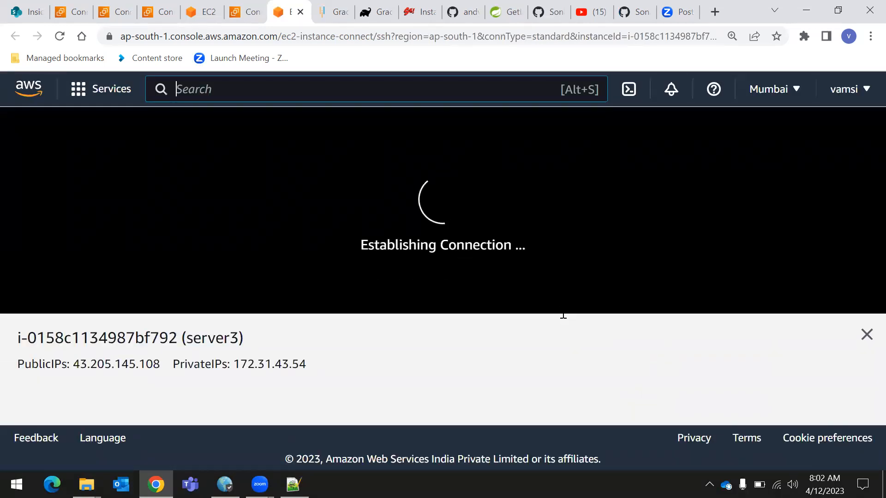
Compare the terminal sessions of server2 and server3, examining the private IP address in each shell prompt
click(253, 10)
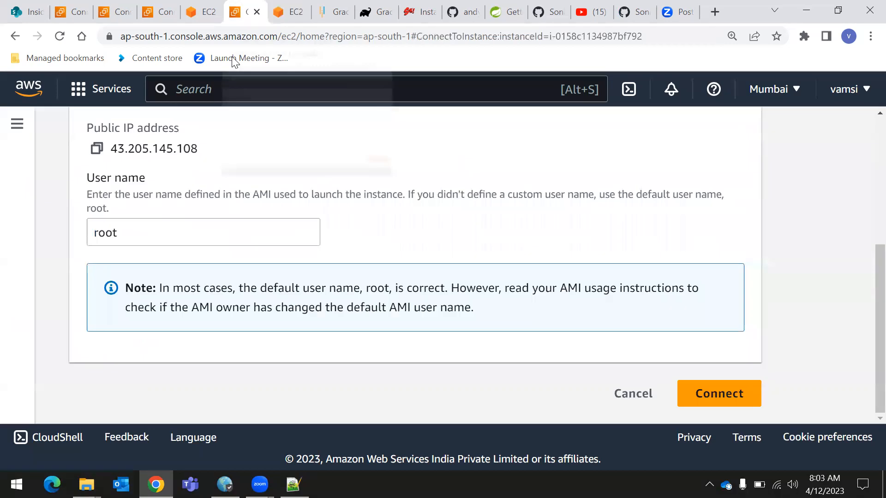
click(201, 12)
key(ctrl+minus)
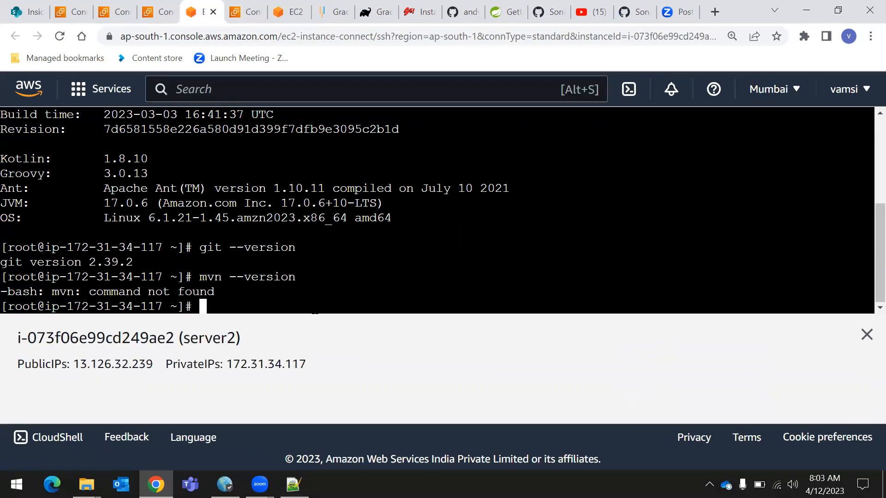
click(289, 16)
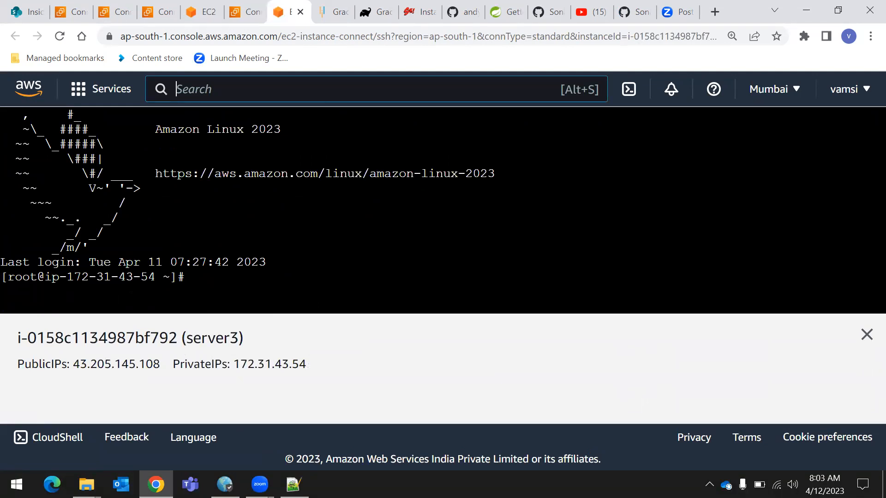
drag(51, 277, 155, 278)
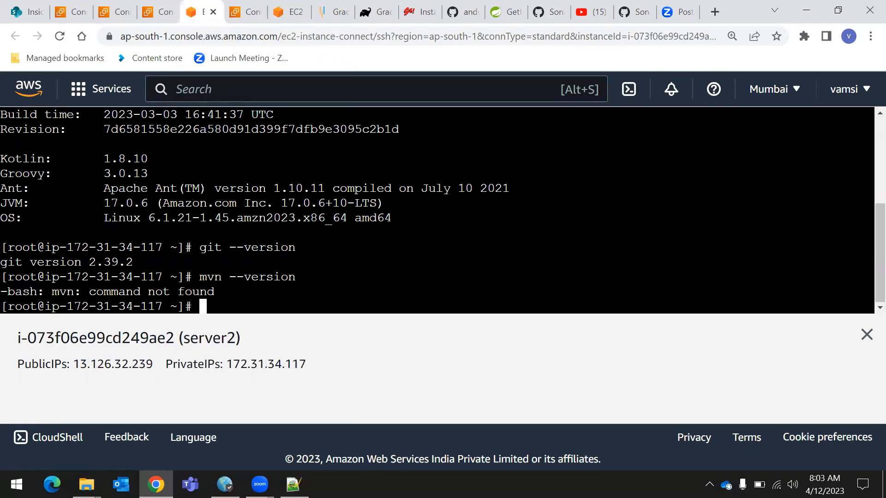
Examine the private IP address in server2's shell prompt and return to the server3 terminal session
drag(125, 306, 168, 307)
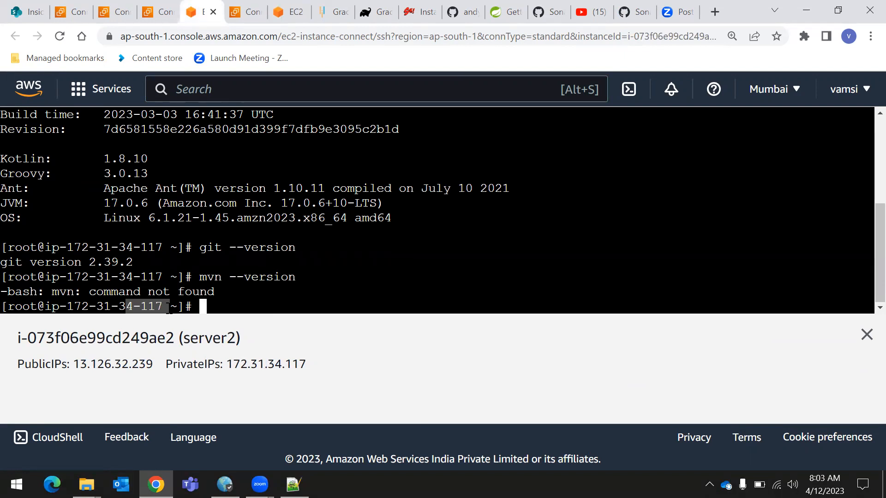
drag(74, 307, 163, 306)
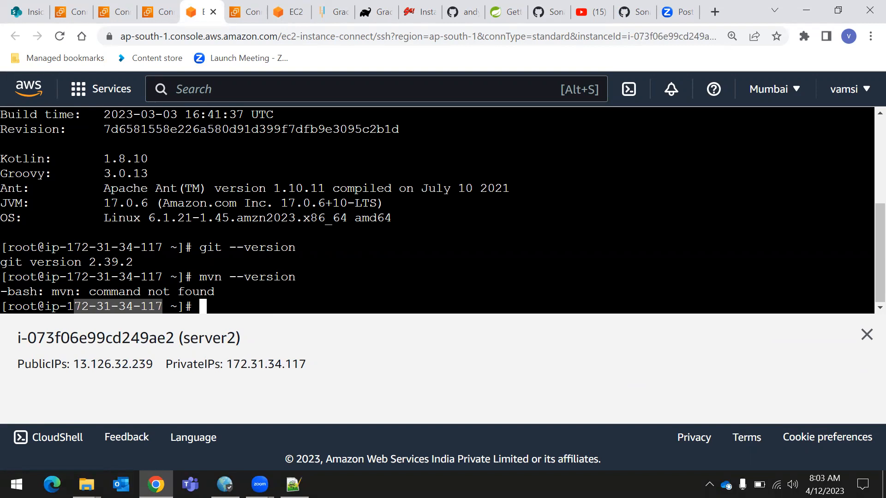
click(292, 13)
click(244, 282)
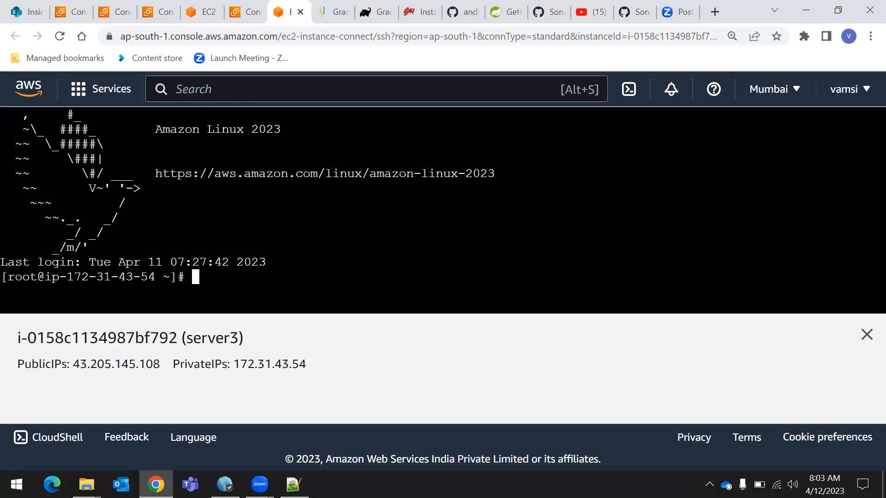
Close the instance details pane of server3 and check its installed Java with java -version
click(866, 336)
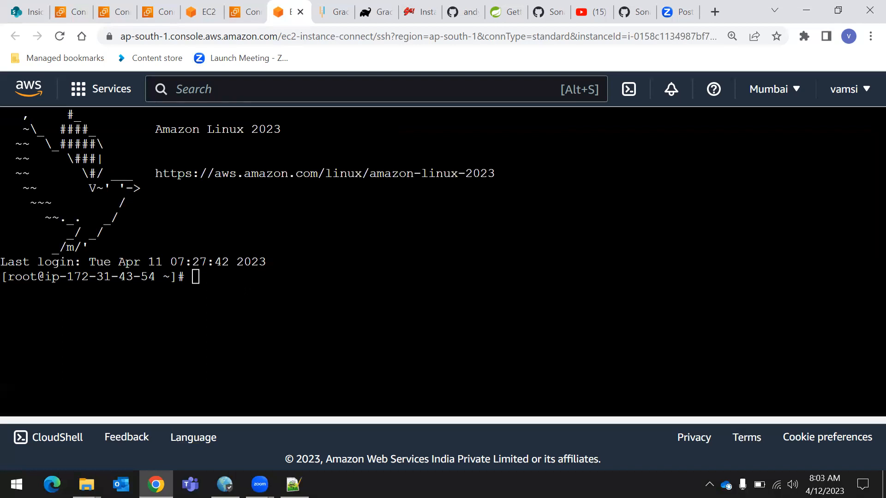
click(228, 289)
text(java -vers)
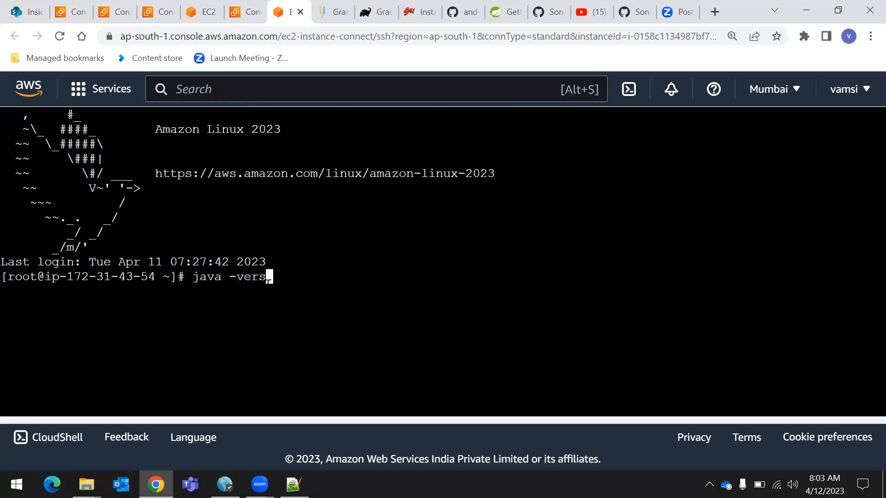
text(ion)
key(Return)
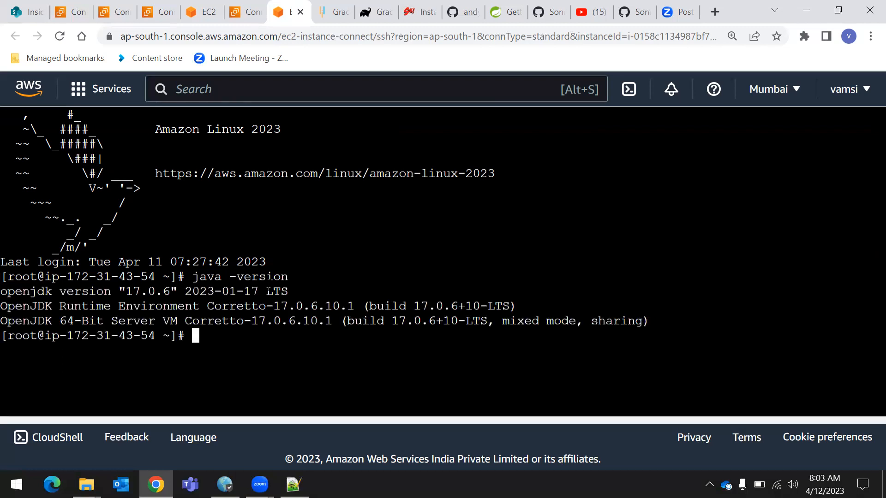
drag(0, 292, 676, 319)
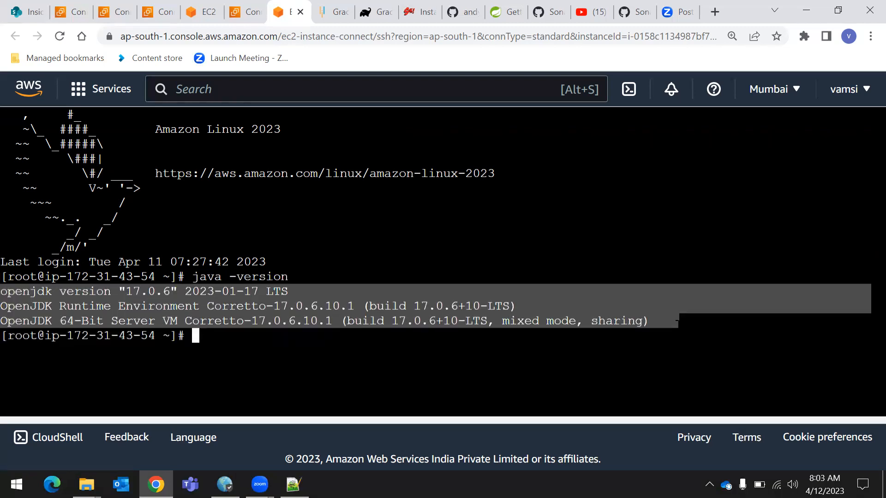
Check the Gradle installation on server3 by running gradle --version
click(195, 336)
text(gradle)
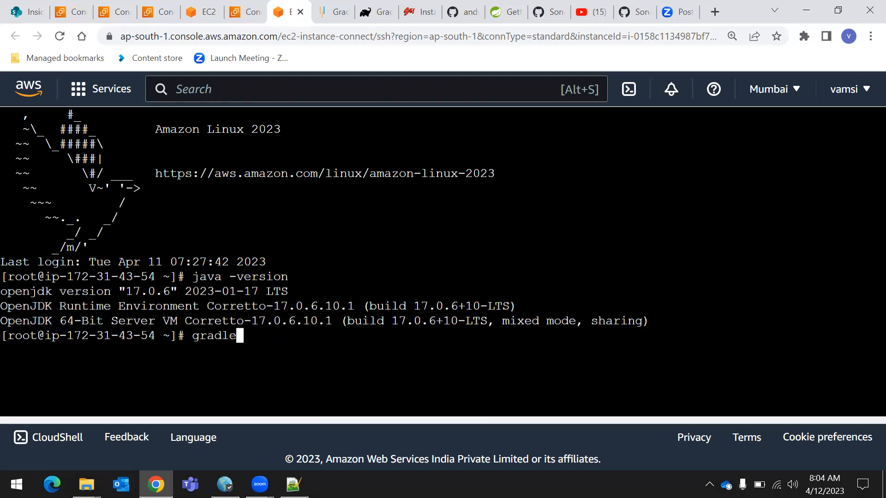
text( --version)
key(Return)
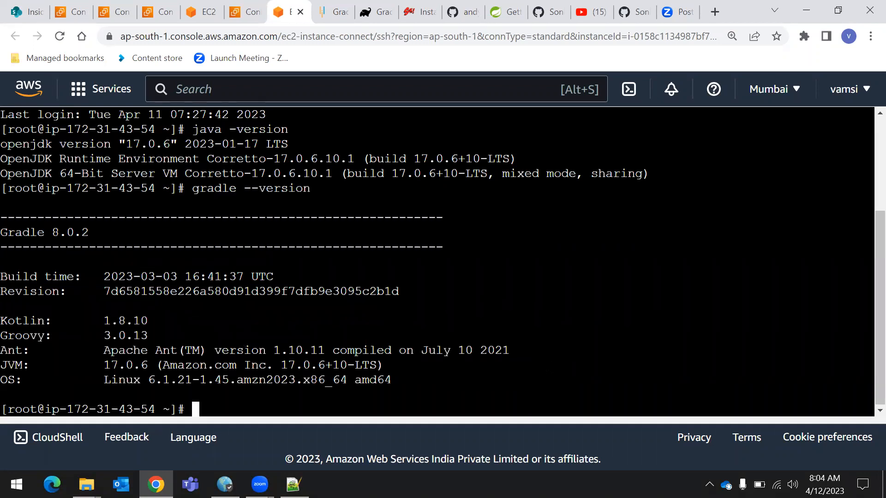
Check the Git installation on server3 by running git --version
text(git --version)
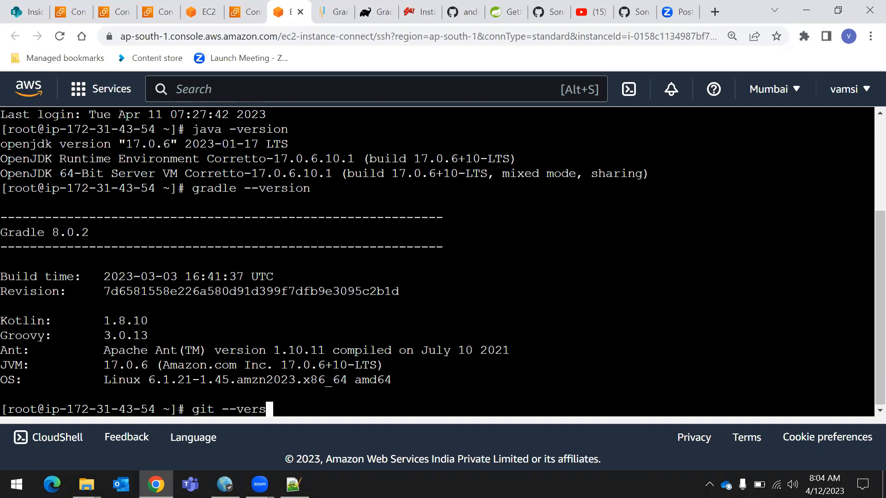
key(Return)
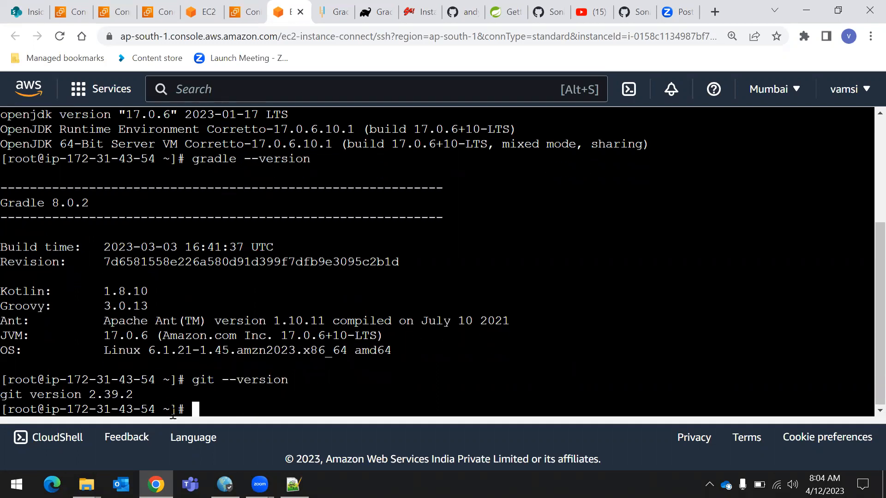
Check whether Maven is installed on server3 with mvn --version and examine the response
text(mvn --version)
key(Return)
drag(15, 395, 191, 394)
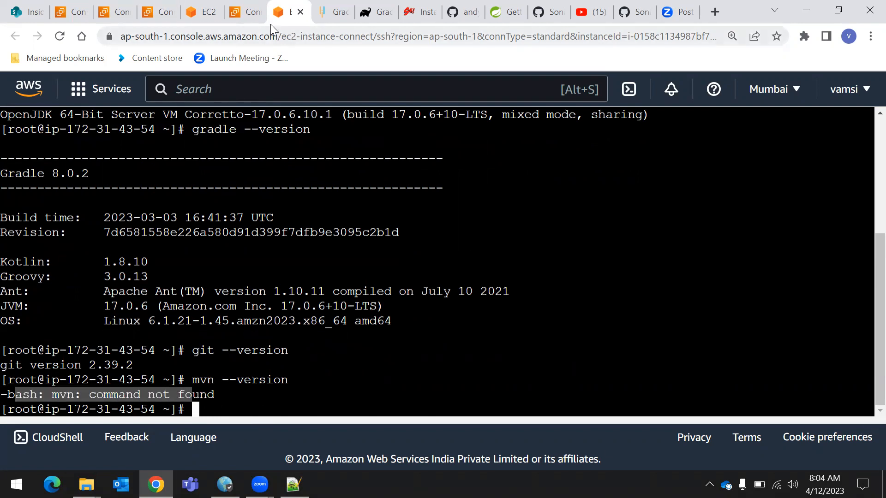
Compare server2's terminal output with server3's and review all the tool version checks in the server3 session
click(202, 11)
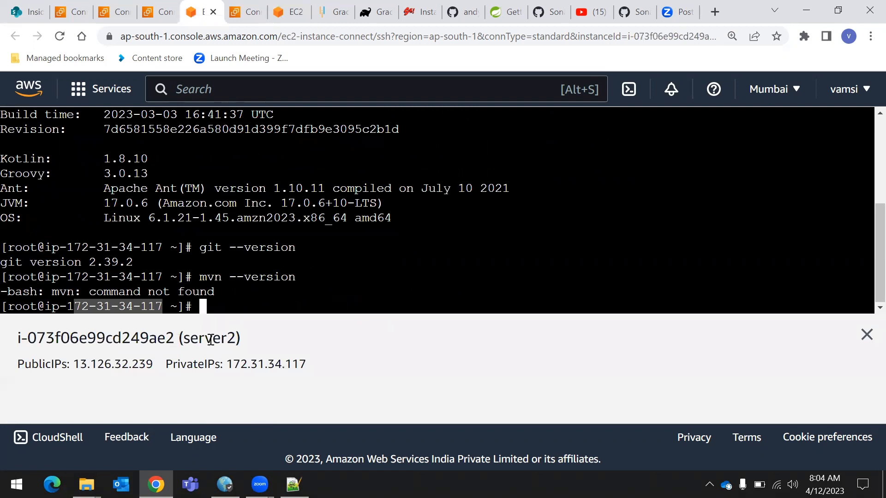
drag(179, 342, 240, 341)
click(290, 10)
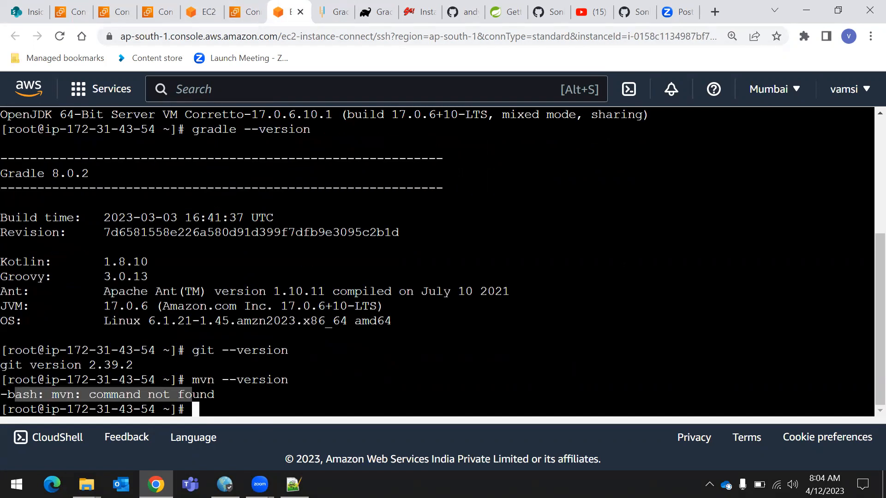
click(191, 395)
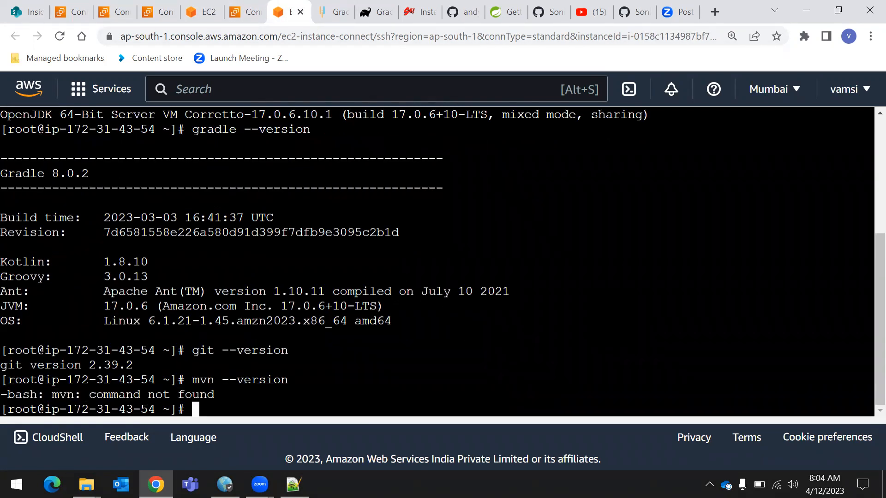
scroll(437, 262, up, 5)
scroll(437, 262, down, 7)
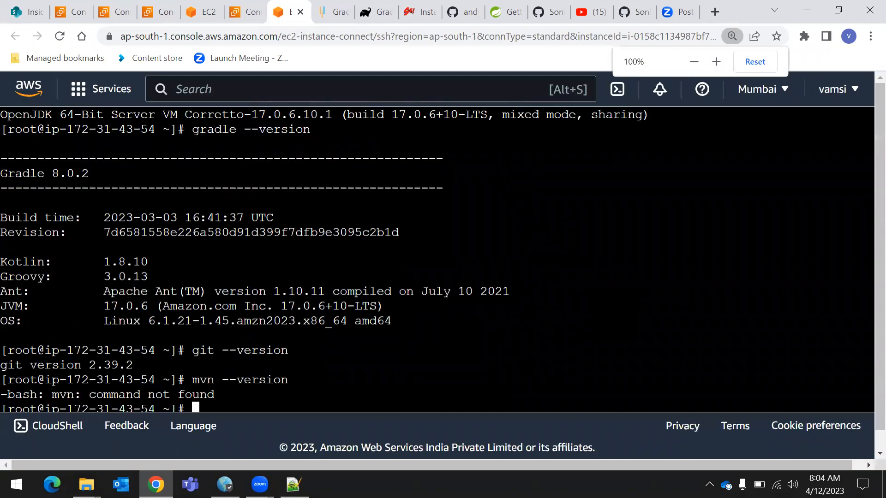
scroll(437, 262, up, 3)
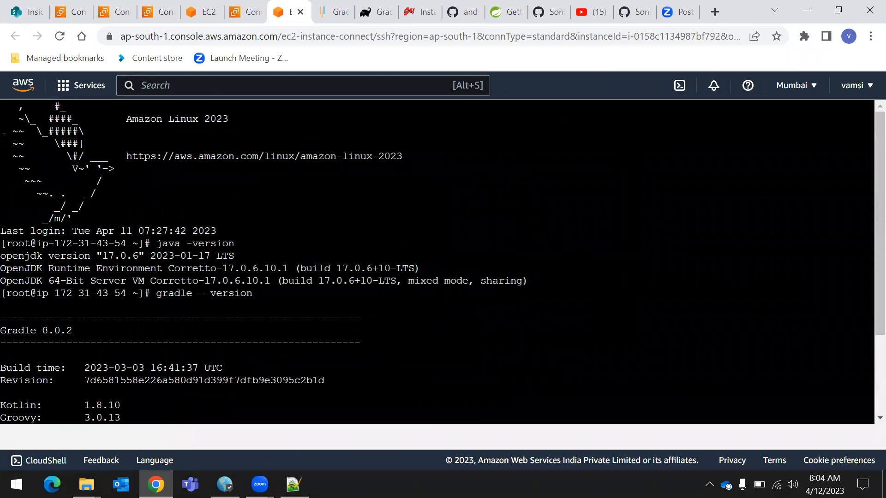
scroll(437, 261, down, 3)
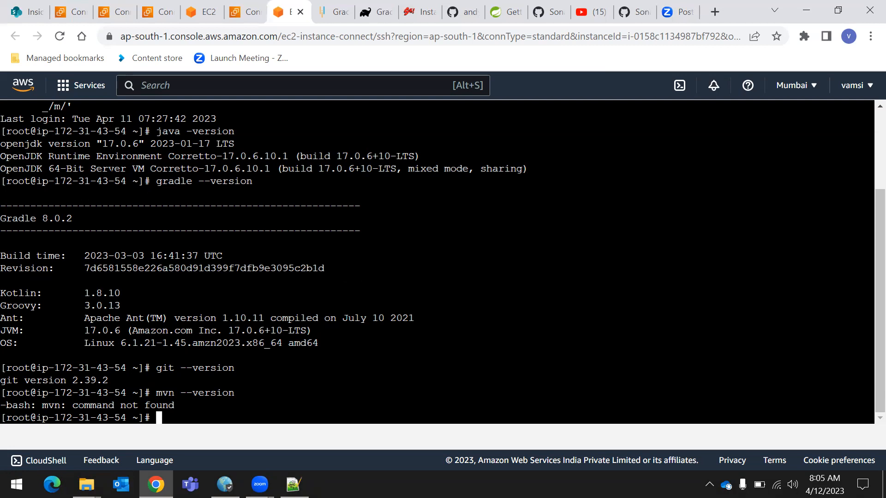
Open EC2 and go from the running instances to the list of AMIs owned in the Mumbai region
click(86, 93)
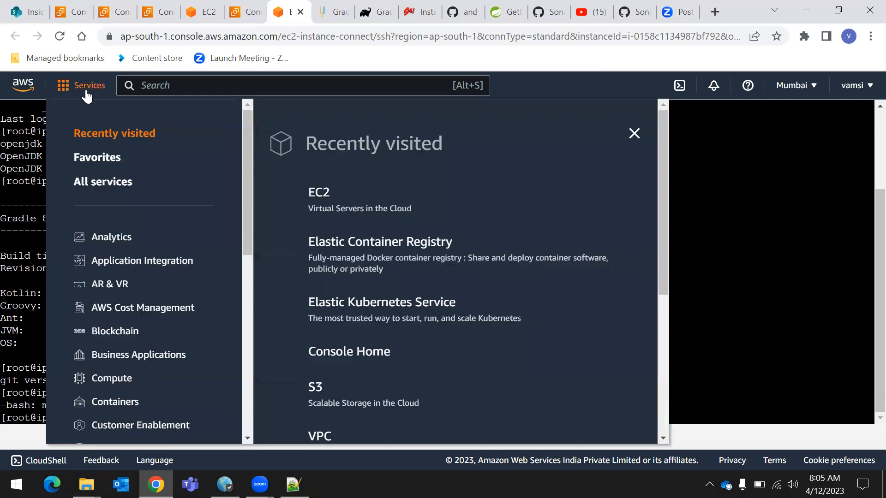
click(322, 193)
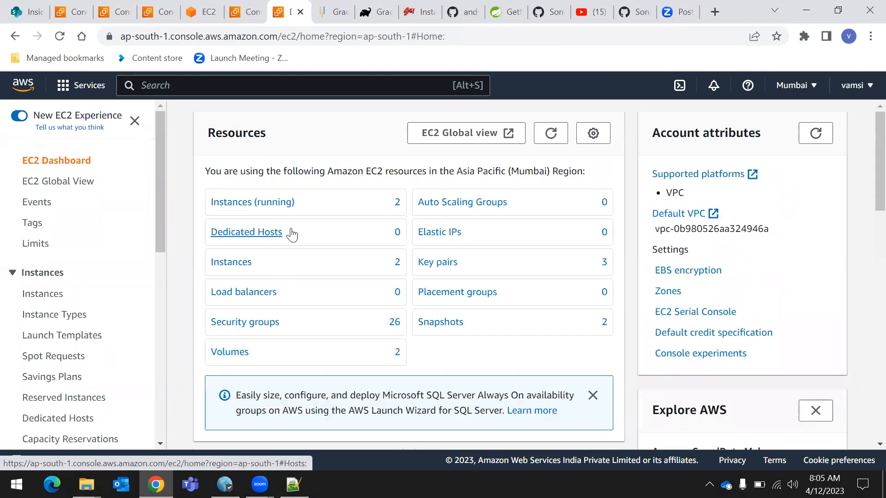
click(253, 203)
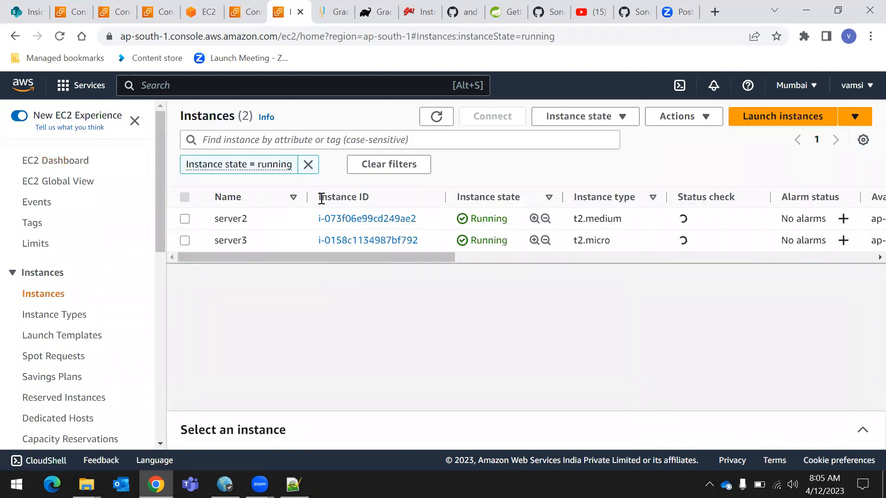
scroll(91, 304, down, 1)
scroll(91, 305, down, 3)
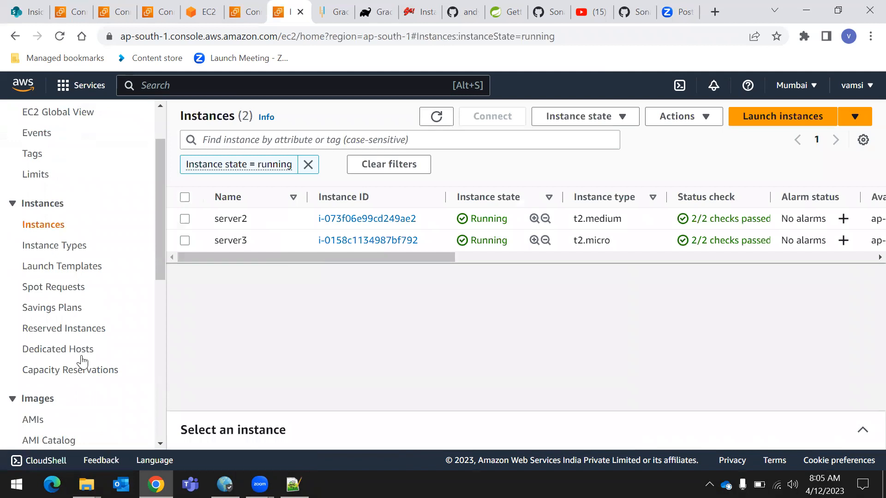
click(32, 353)
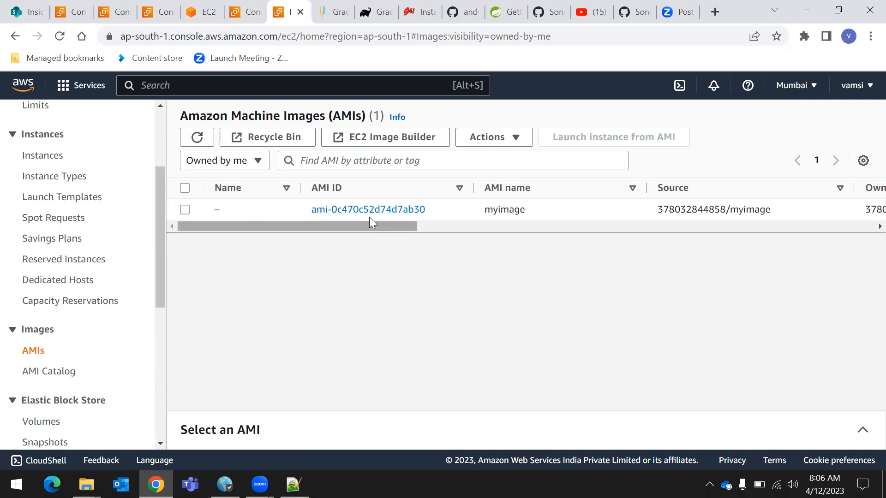
Select the myimage AMI and open its Copy AMI form
click(185, 210)
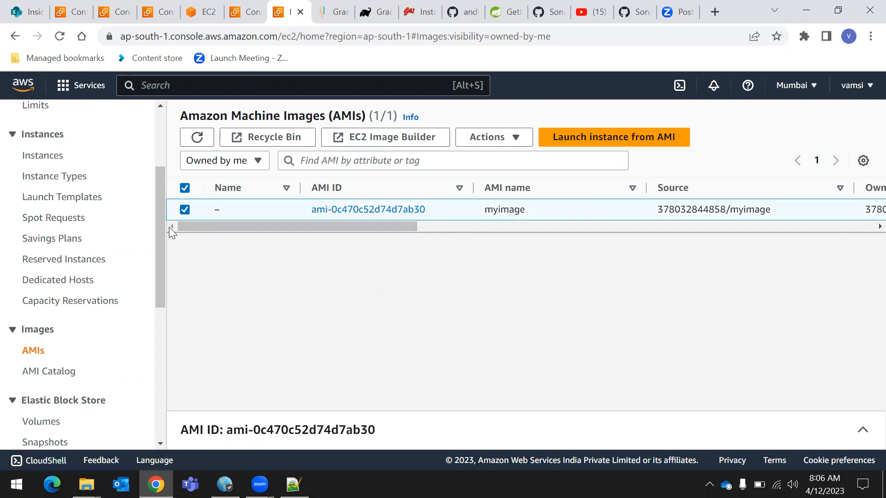
click(506, 146)
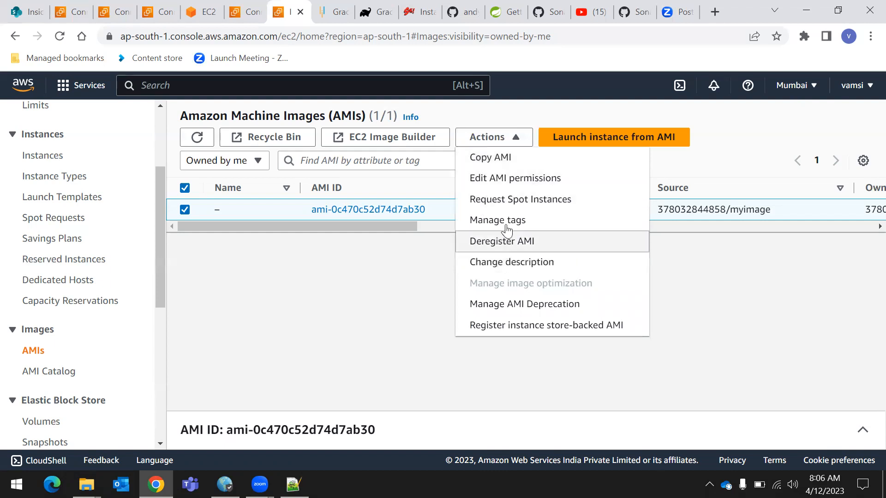
click(498, 161)
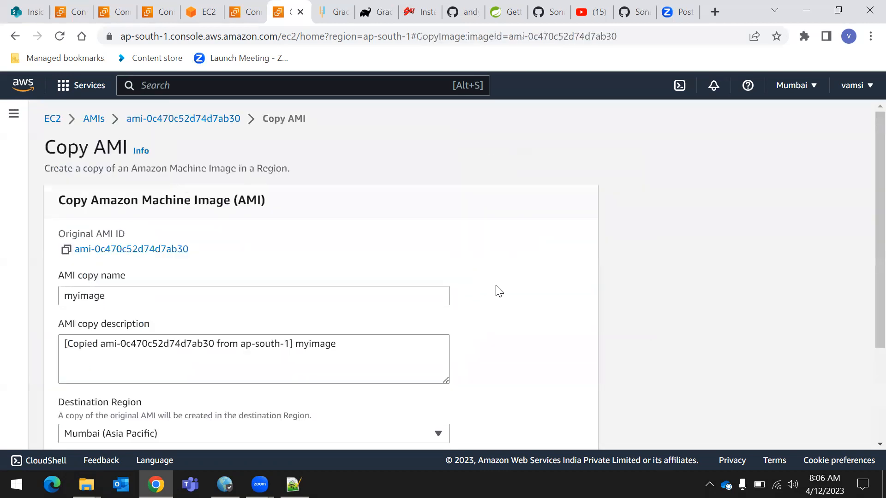
Review the Copy AMI form's name, description, destination region note and optional tag and encryption settings
scroll(354, 300, down, 1)
scroll(340, 335, down, 1)
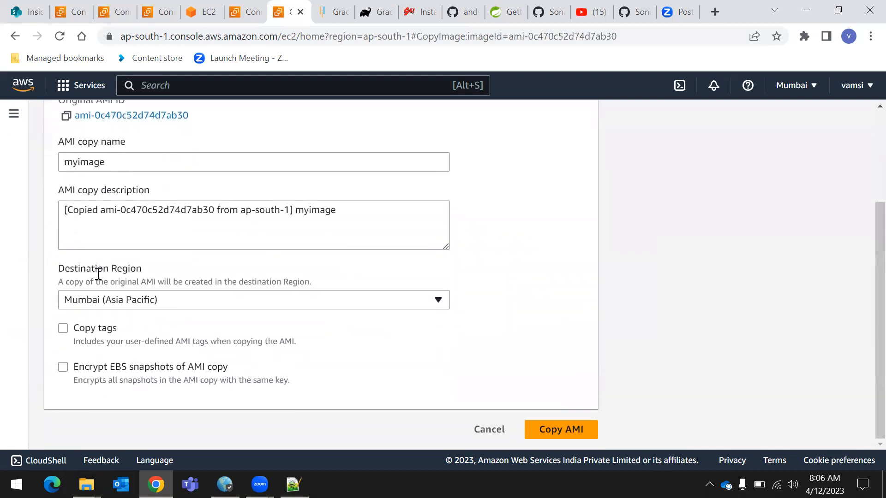
scroll(190, 257, up, 3)
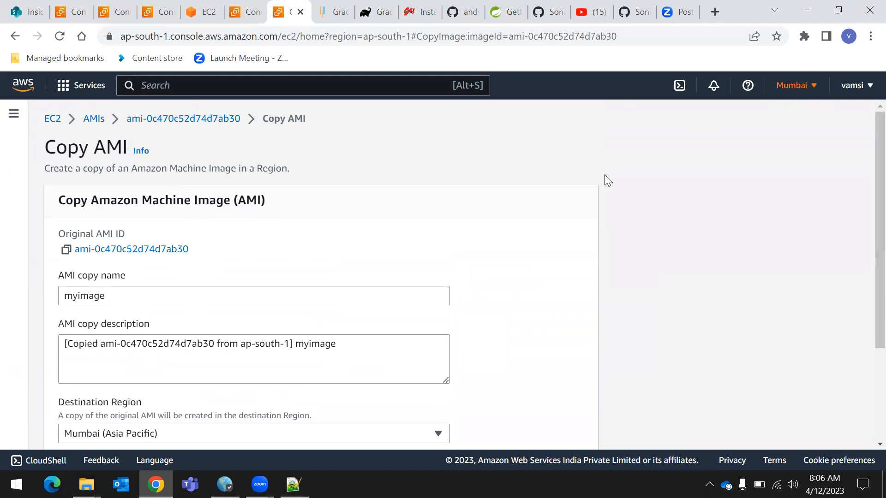
scroll(326, 340, down, 1)
drag(59, 339, 199, 326)
scroll(115, 313, down, 1)
drag(58, 282, 318, 288)
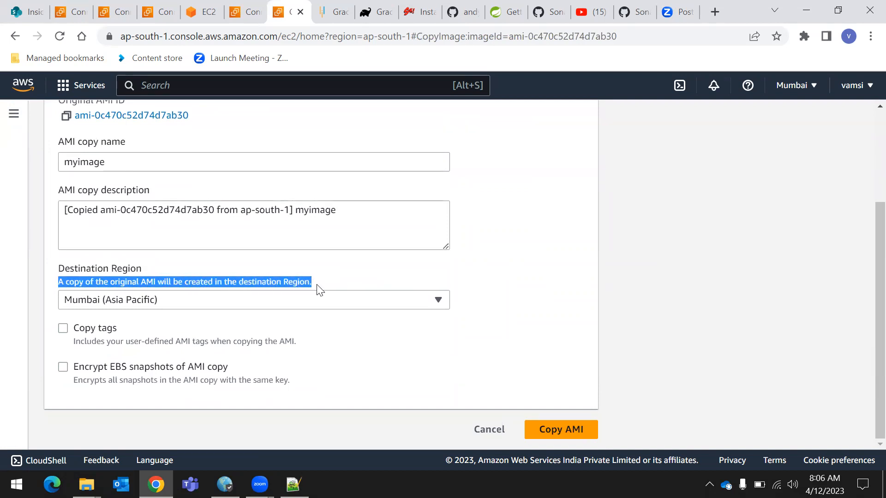
click(372, 276)
drag(52, 281, 322, 290)
click(387, 276)
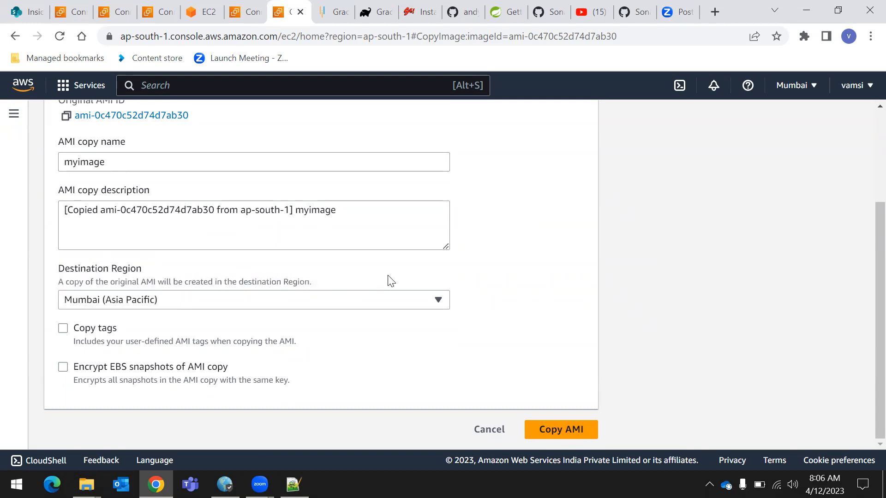
Set the destination region to Asia Pacific (Singapore) and start copying the AMI
click(402, 298)
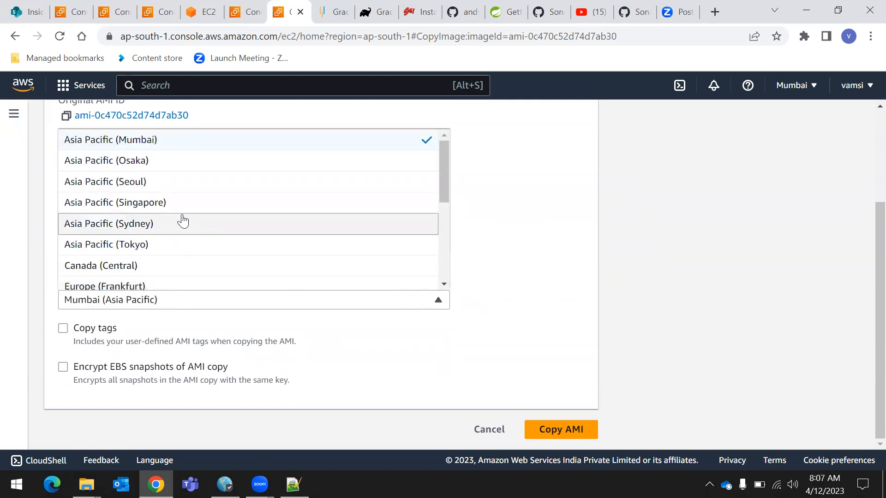
click(171, 208)
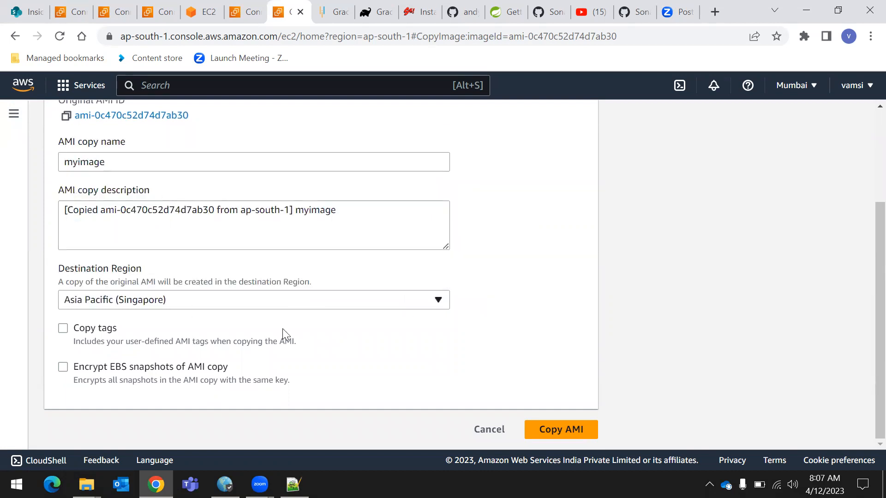
drag(407, 340, 209, 324)
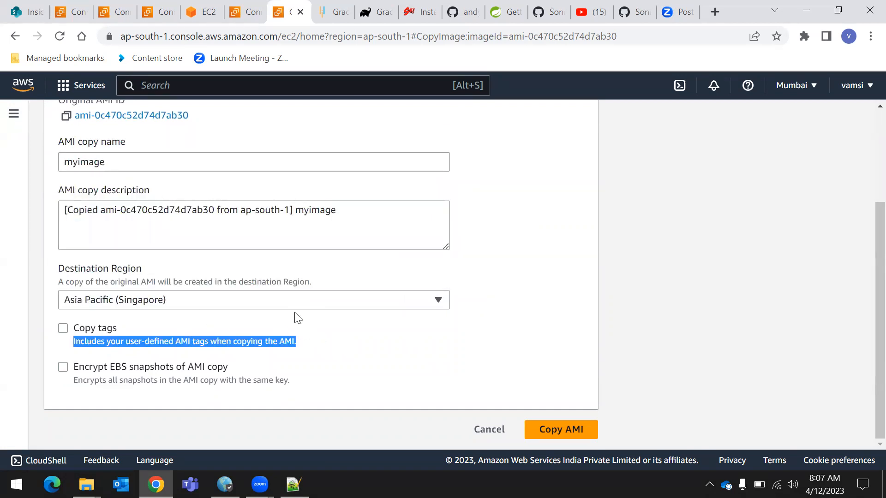
click(493, 272)
scroll(106, 277, up, 3)
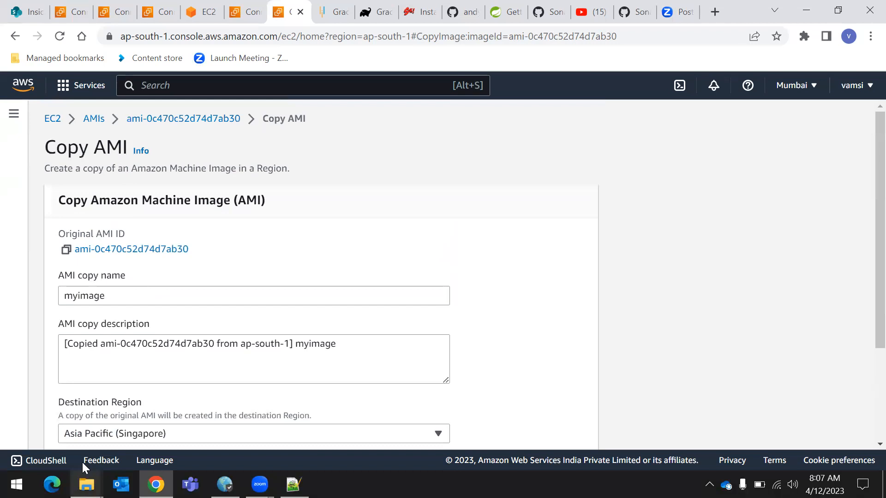
scroll(185, 373, down, 3)
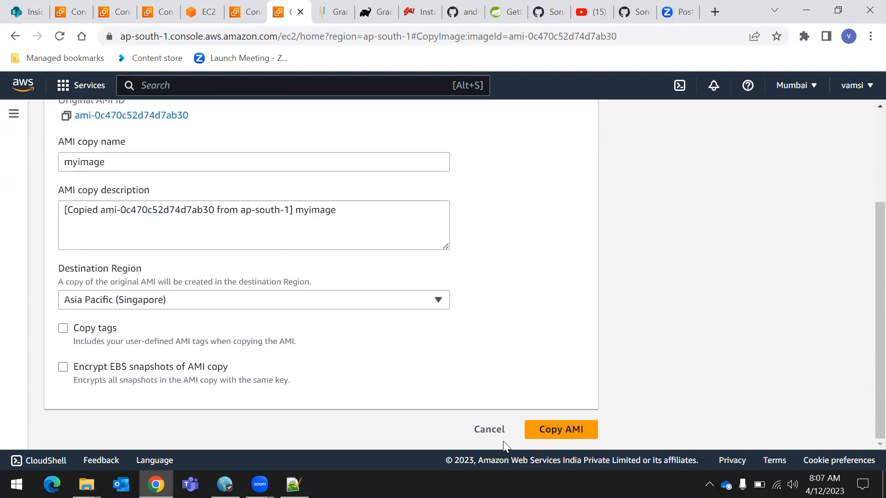
click(559, 429)
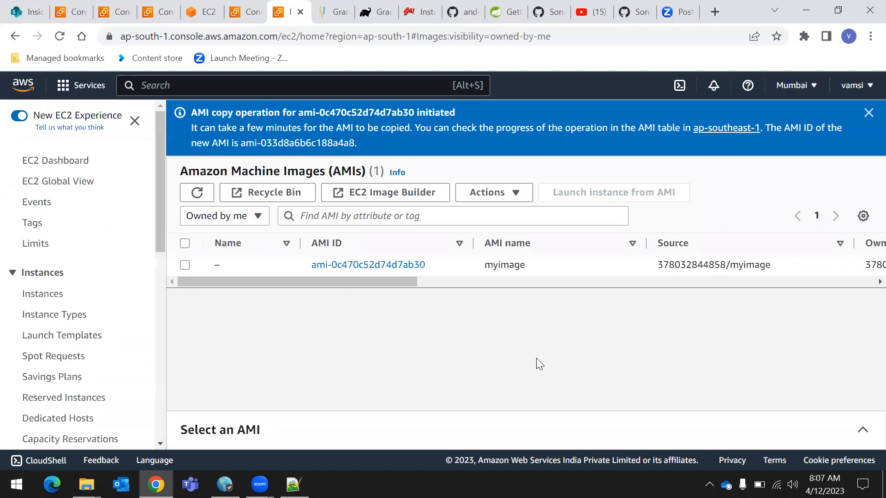
Read the copy operation notice for its source AMI, progress details and new AMI ID, and dismiss it
double_click(194, 112)
drag(261, 111, 321, 109)
drag(464, 101, 381, 137)
click(387, 135)
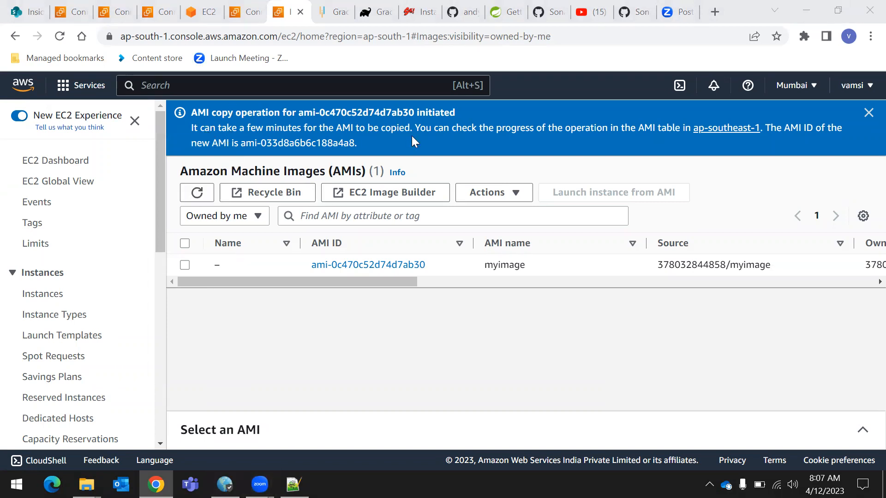
drag(433, 131, 485, 135)
drag(598, 134, 654, 131)
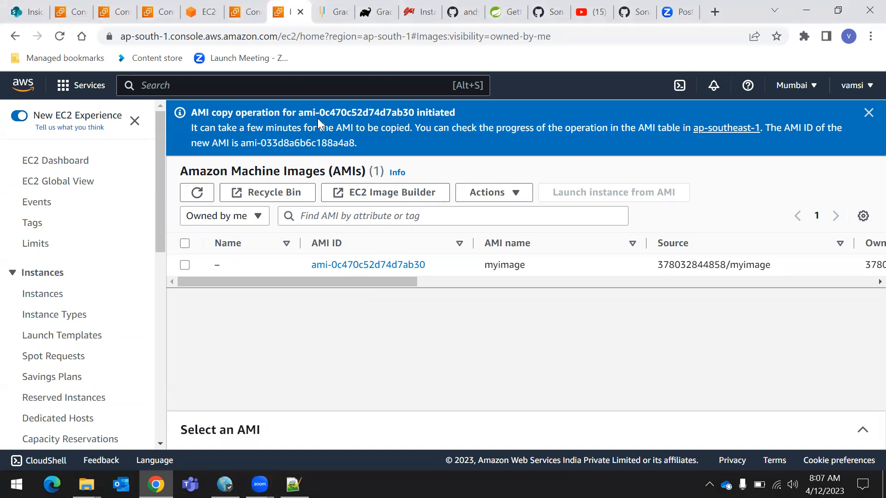
drag(298, 113, 367, 110)
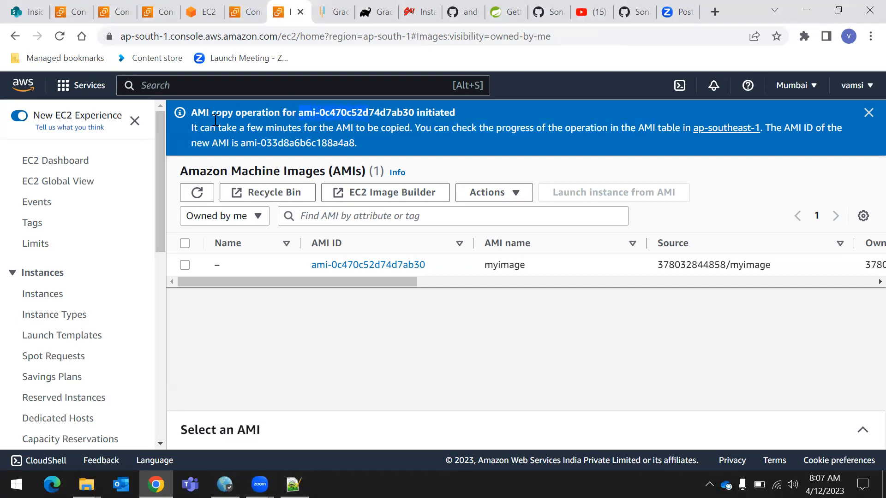
drag(191, 114, 424, 115)
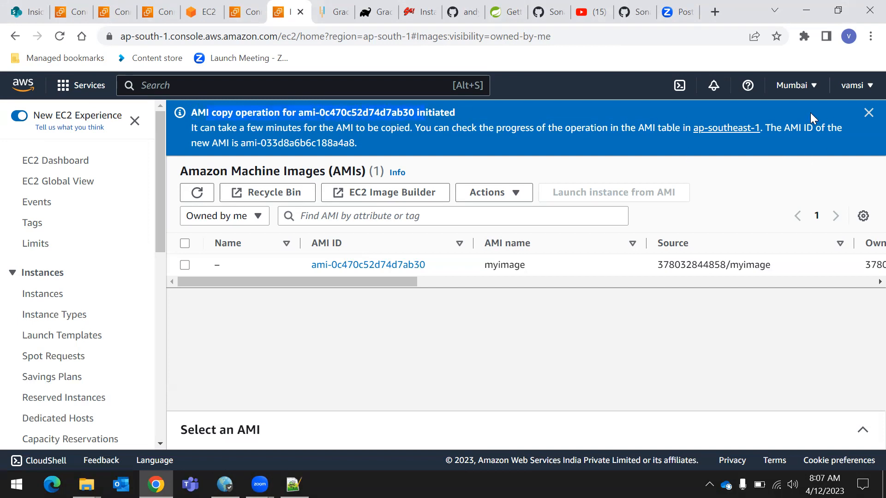
drag(761, 131, 376, 348)
click(376, 348)
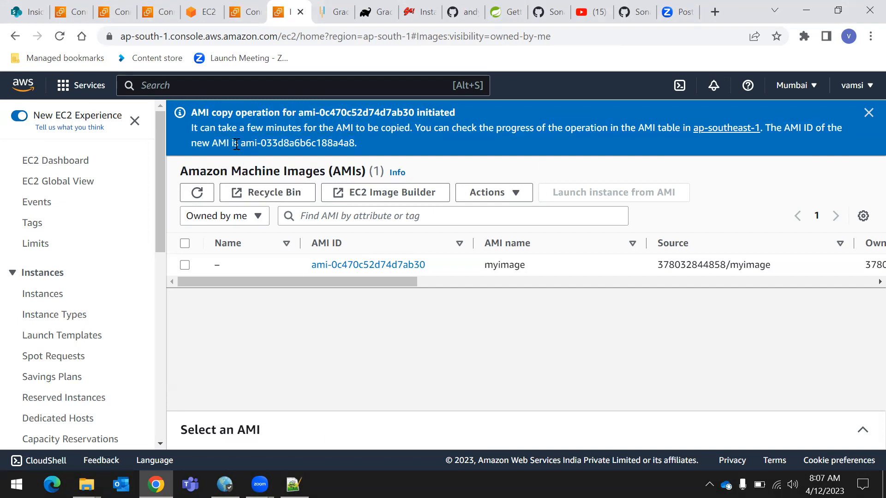
drag(239, 145, 356, 140)
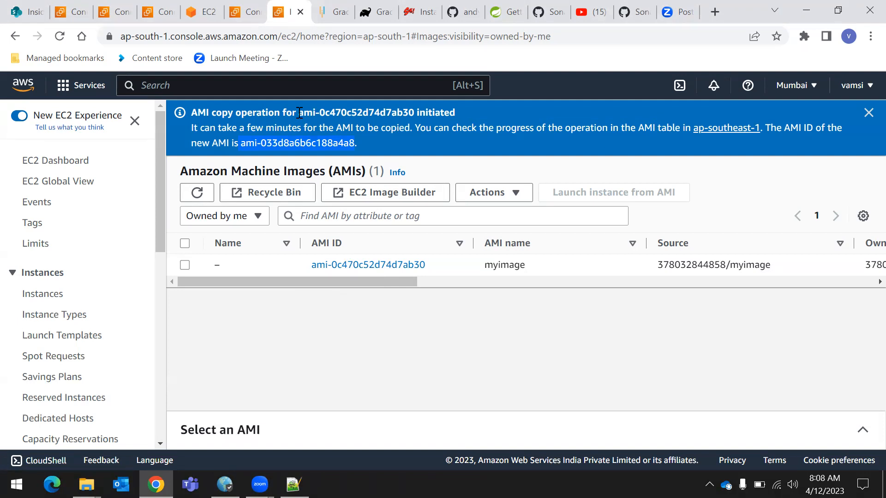
click(868, 113)
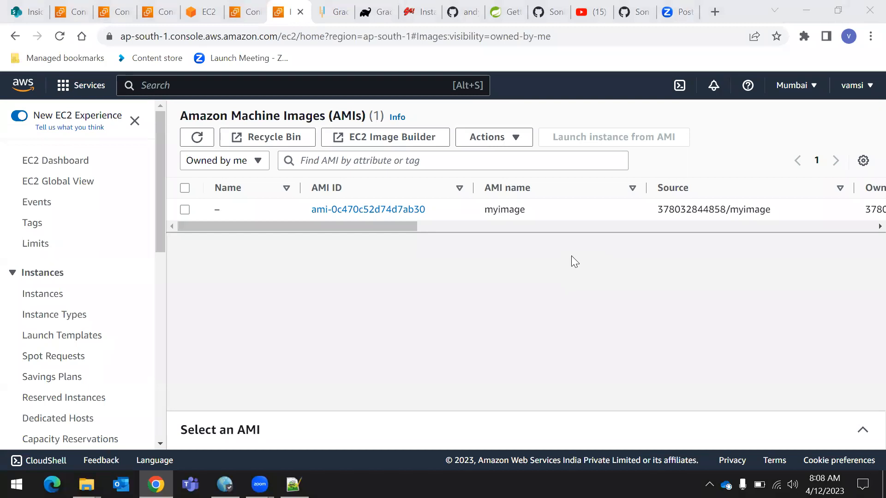
Switch the console to the Asia Pacific (Singapore) region and open its AMIs list
click(799, 89)
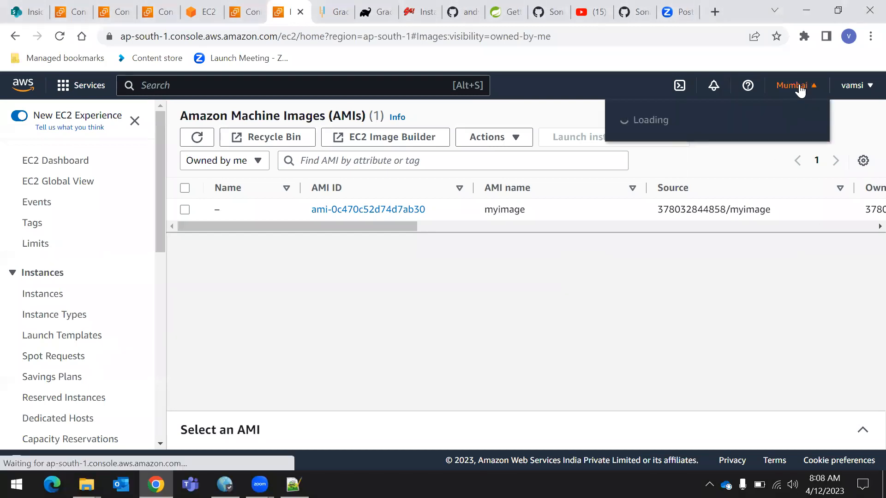
scroll(757, 210, down, 2)
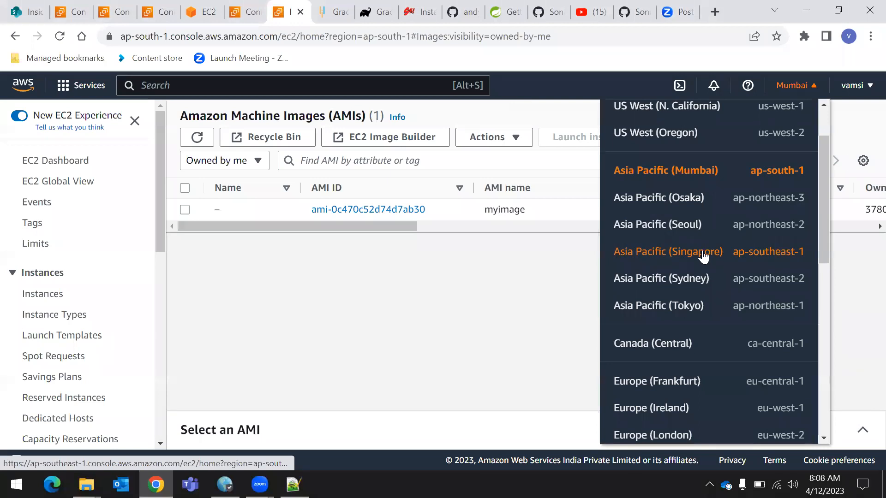
click(702, 255)
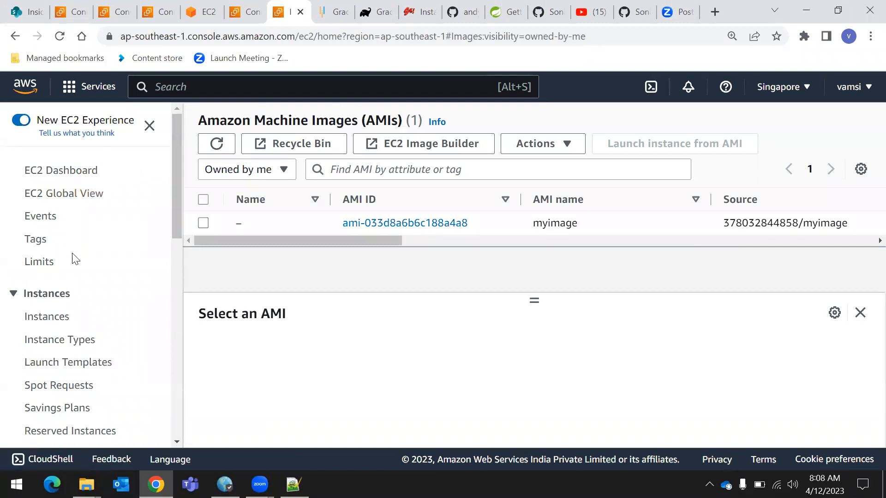
scroll(74, 258, down, 2)
scroll(166, 259, up, 2)
scroll(60, 212, down, 5)
click(38, 330)
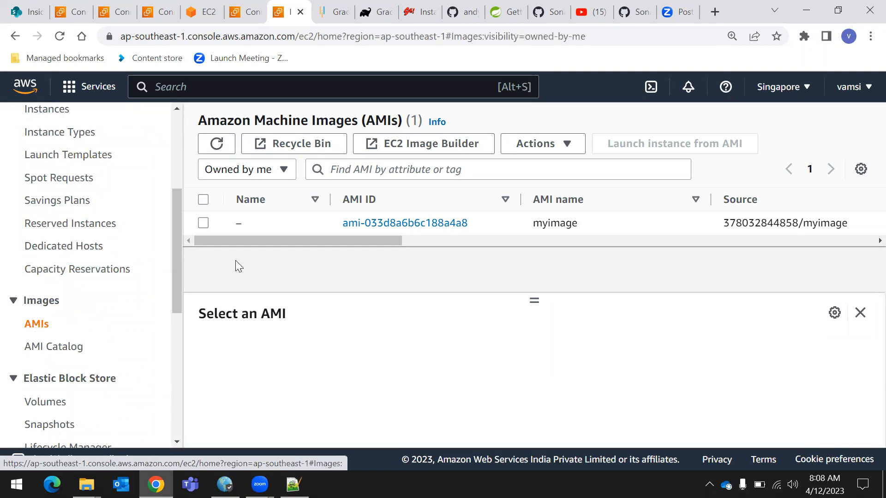
Examine the copied myimage entry in Singapore, including its status and creation date
drag(206, 120, 482, 115)
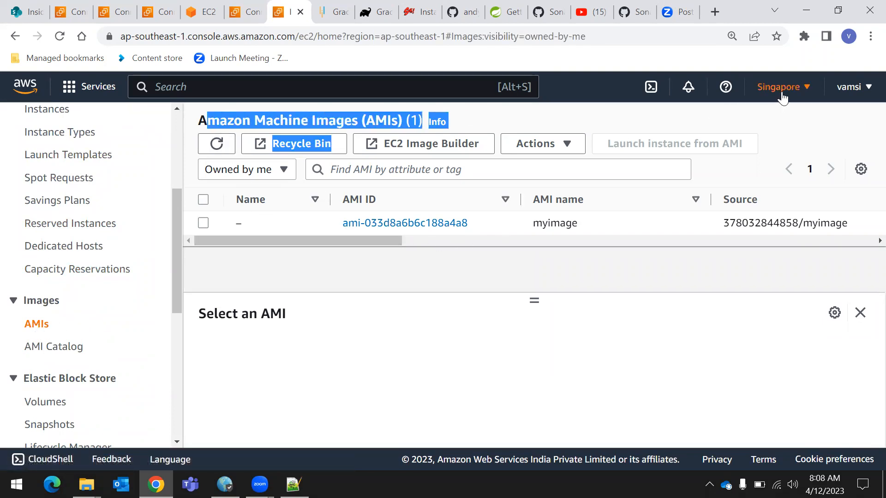
drag(368, 243, 594, 257)
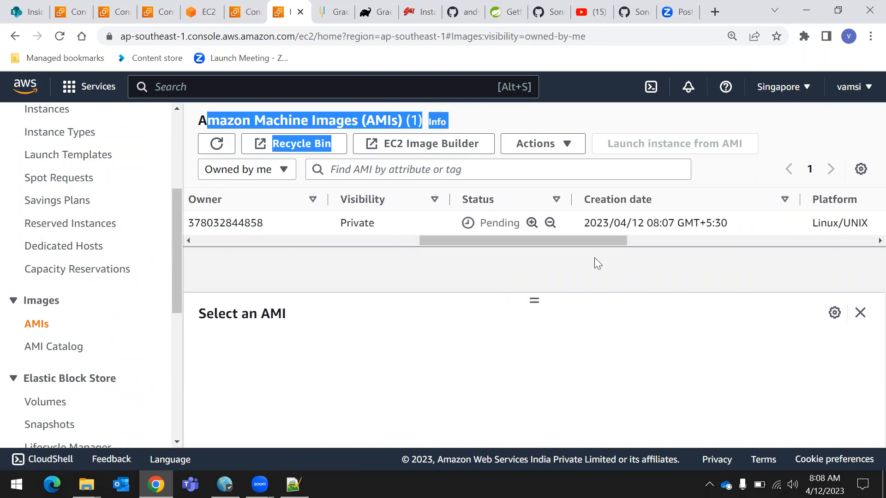
drag(457, 199, 500, 202)
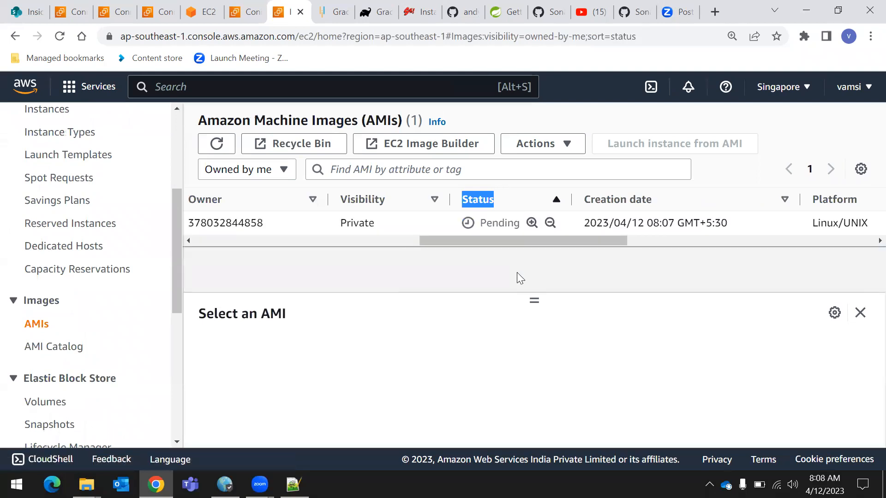
drag(522, 242, 68, 277)
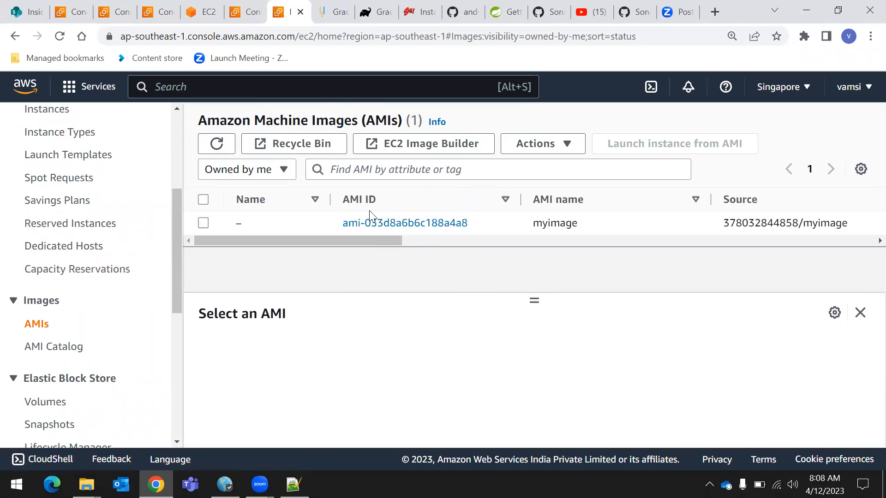
Select the copied myimage AMI and review its details and the actions available for it
click(203, 223)
click(564, 144)
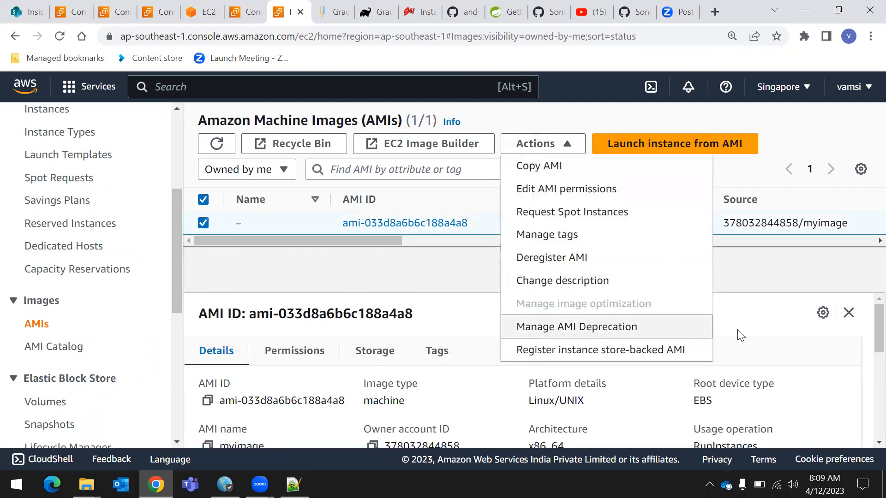
click(750, 310)
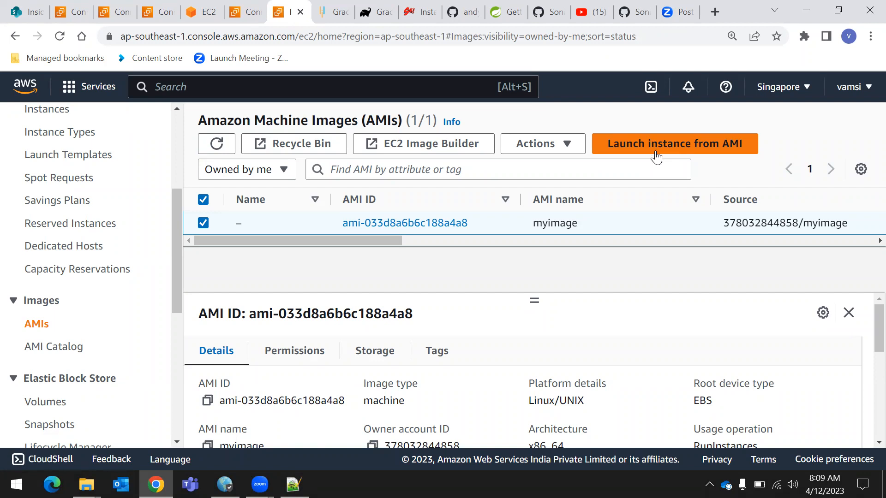
Open the EC2 dashboard for Singapore and switch the console back to the Asia Pacific (Mumbai) region
scroll(40, 179, up, 5)
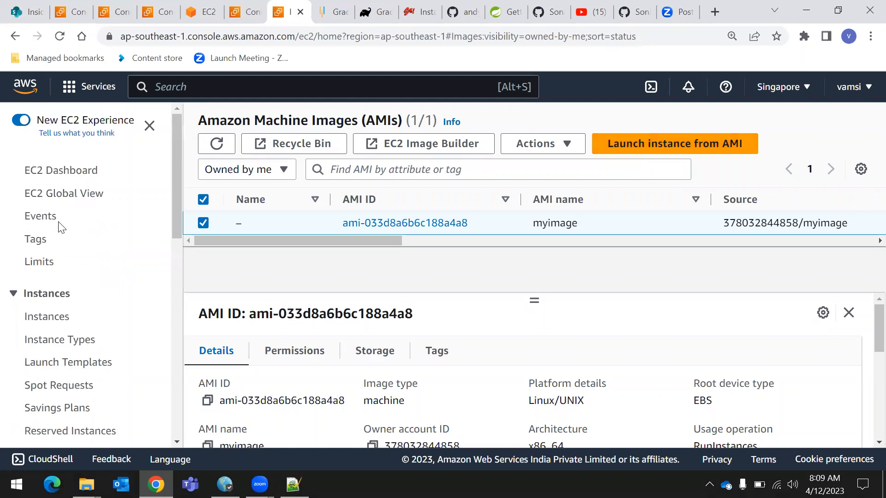
click(69, 178)
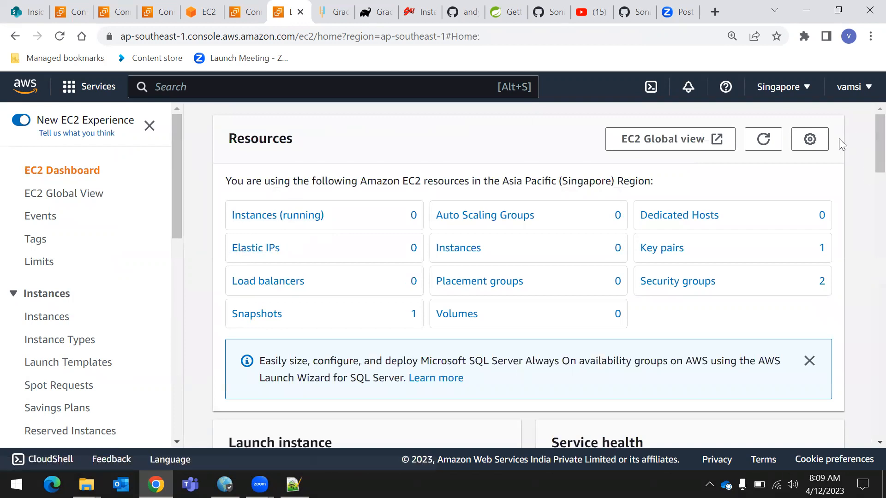
click(780, 89)
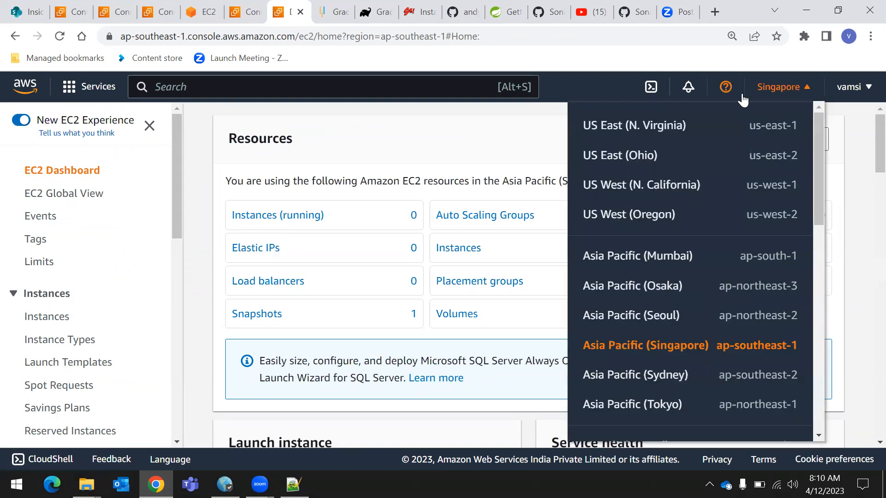
click(770, 259)
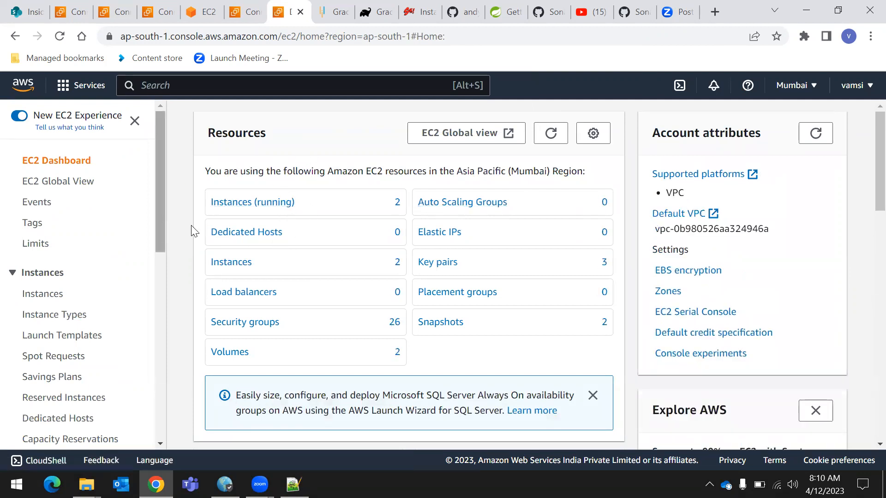
Try to terminate the server2 and server3 instances together from the running instances list
click(269, 199)
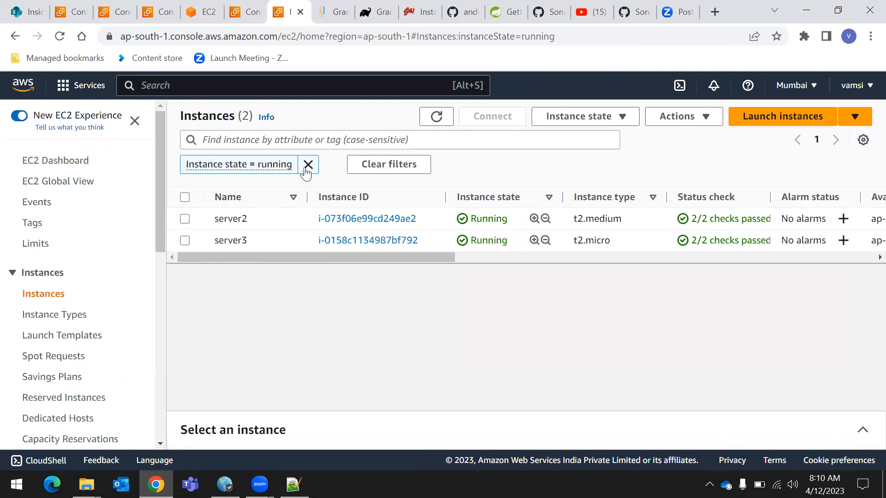
click(184, 240)
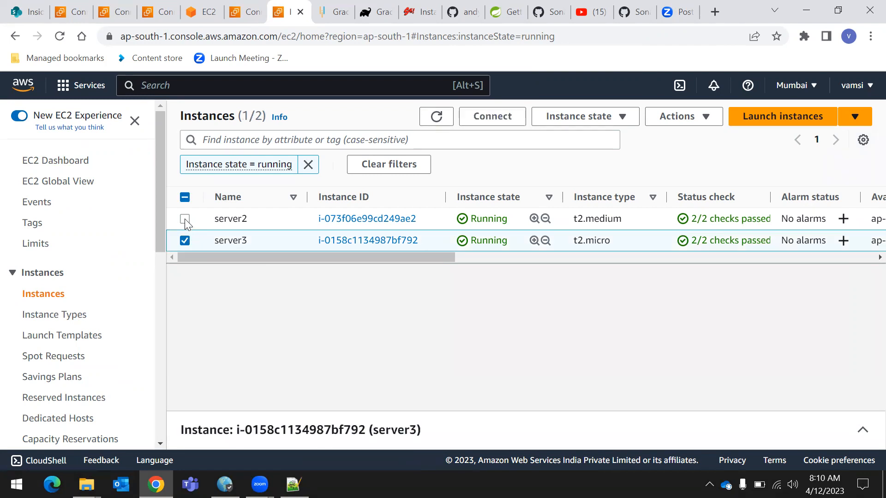
click(185, 218)
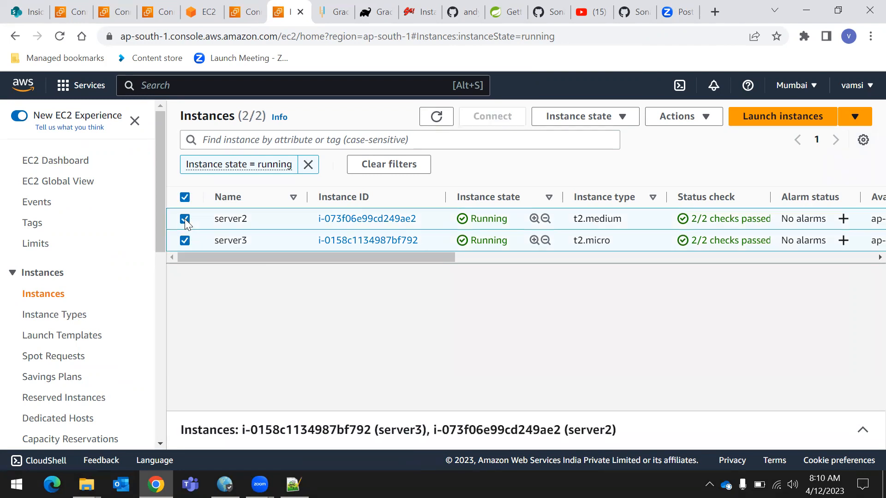
click(613, 122)
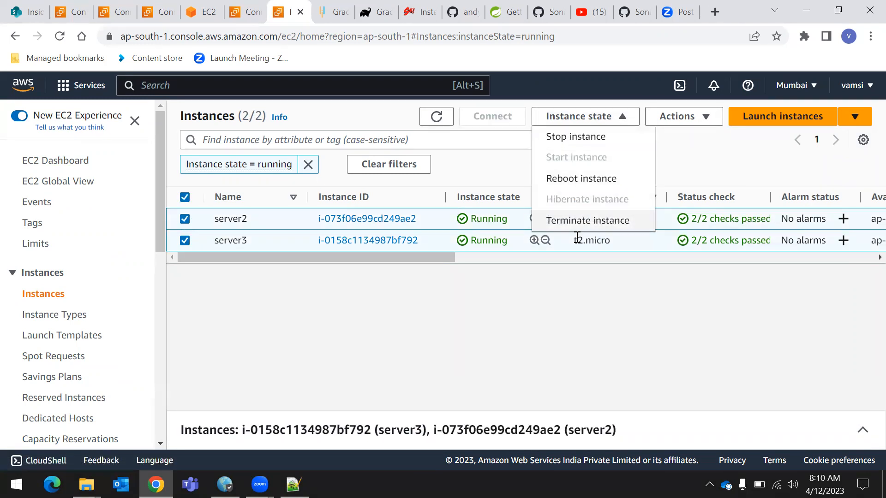
click(585, 221)
click(687, 382)
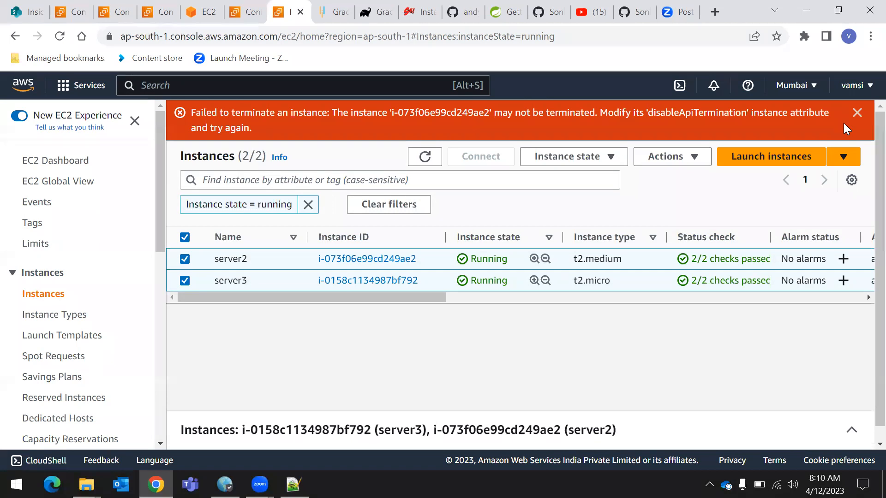
click(856, 113)
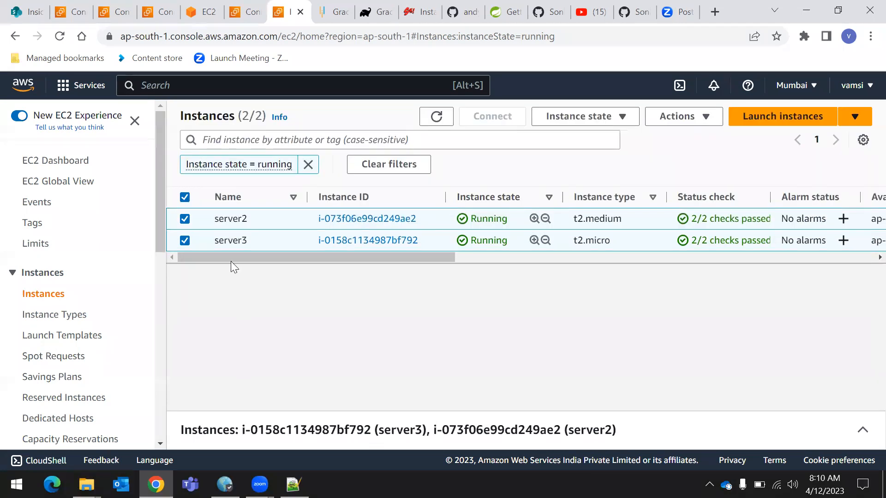
Clear the running-state filter from the instances list and disable termination protection for server2
click(308, 165)
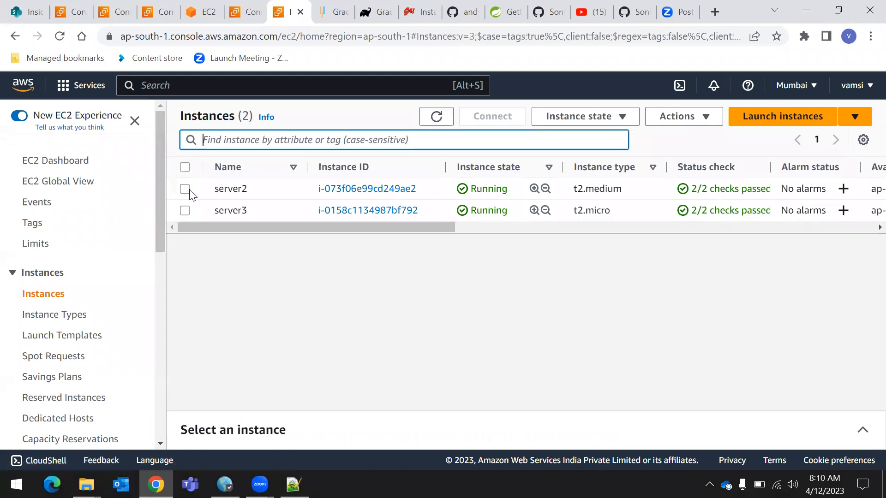
click(390, 190)
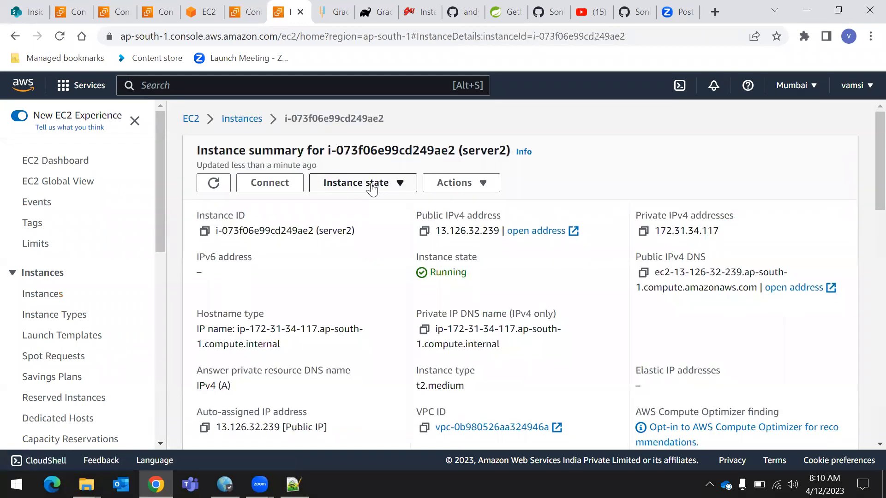
click(244, 119)
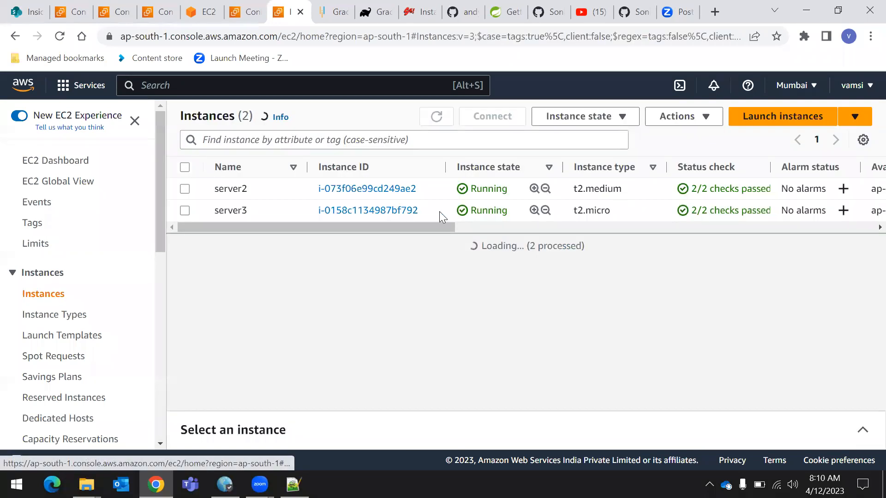
click(185, 189)
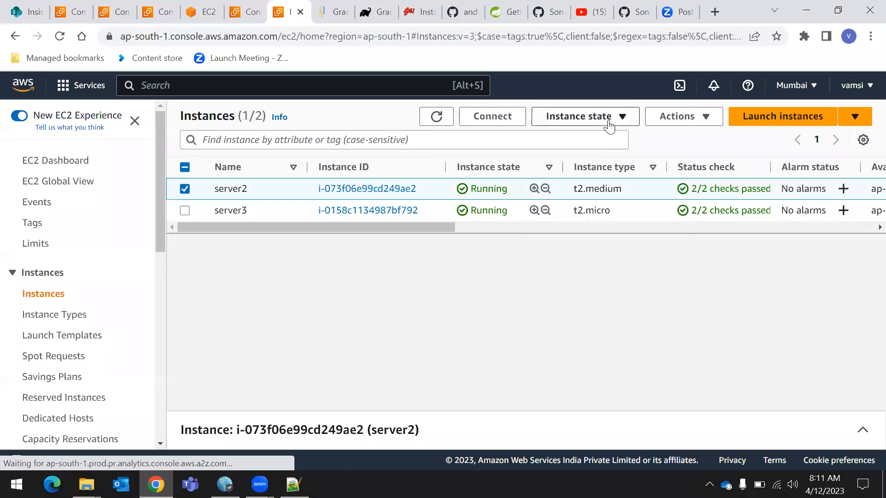
click(676, 119)
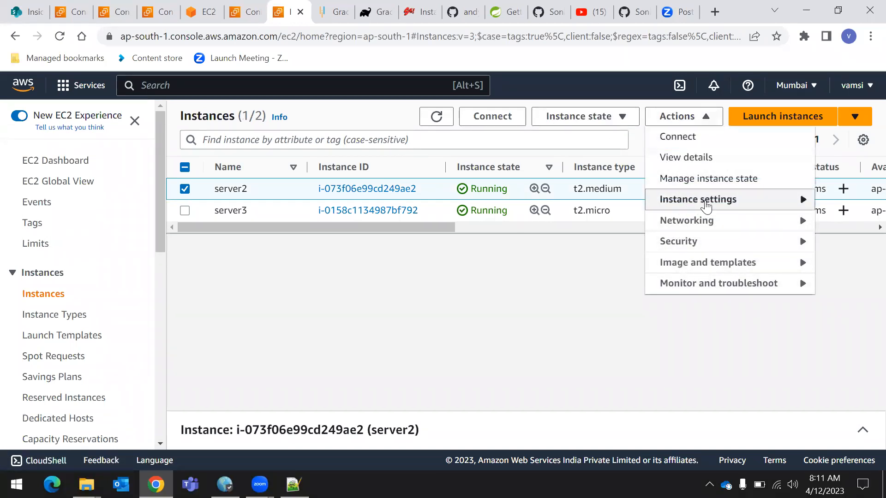
mouse_move(706, 205)
click(558, 226)
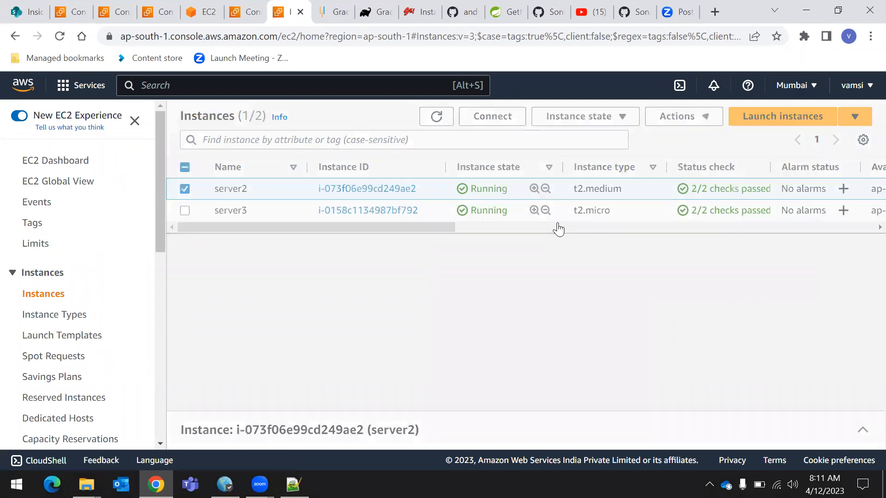
click(337, 291)
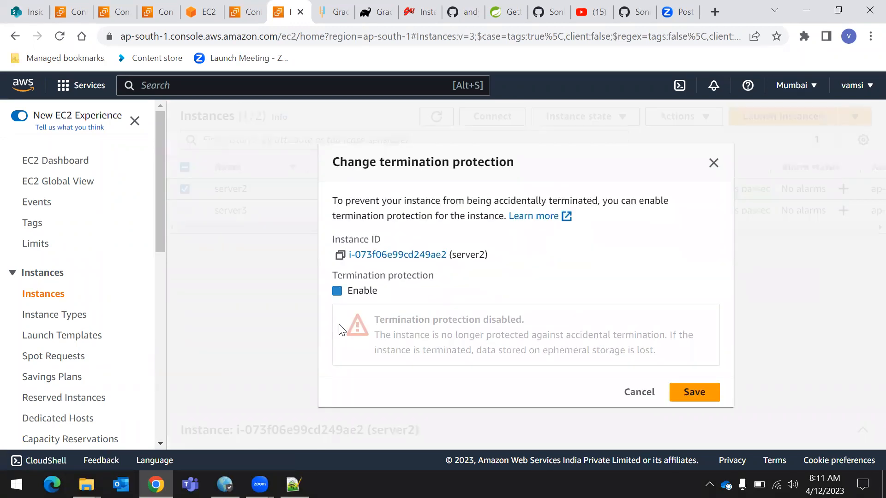
click(688, 392)
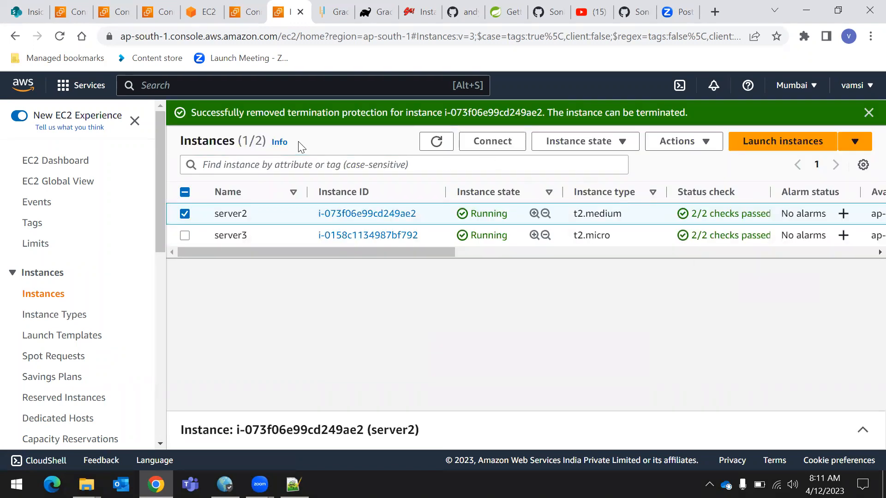
drag(286, 113, 544, 113)
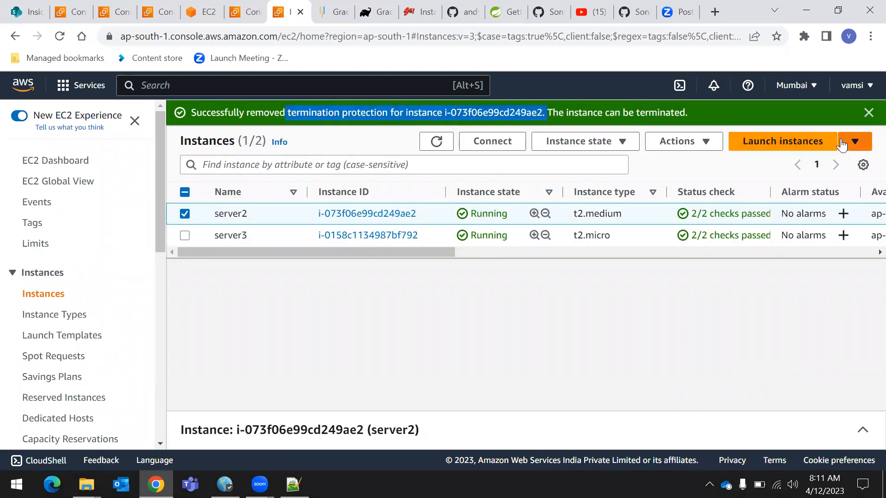
click(866, 115)
Terminate the server2 and server3 instances together
click(185, 210)
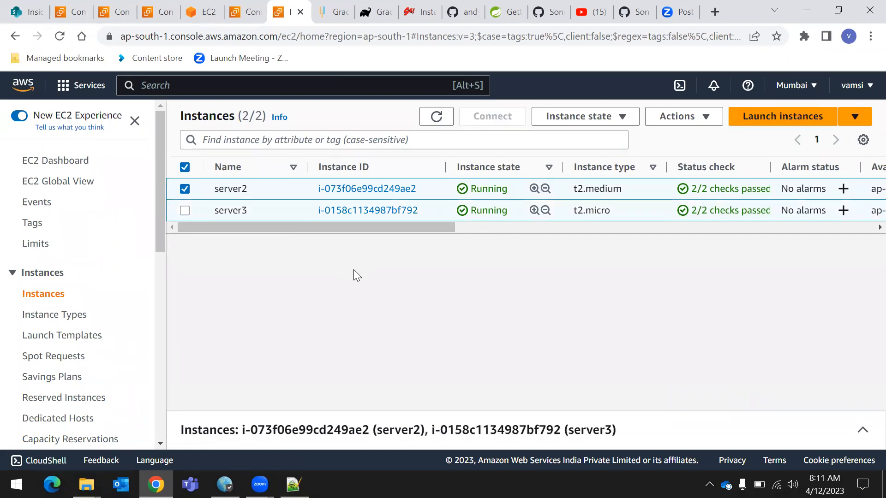
click(610, 118)
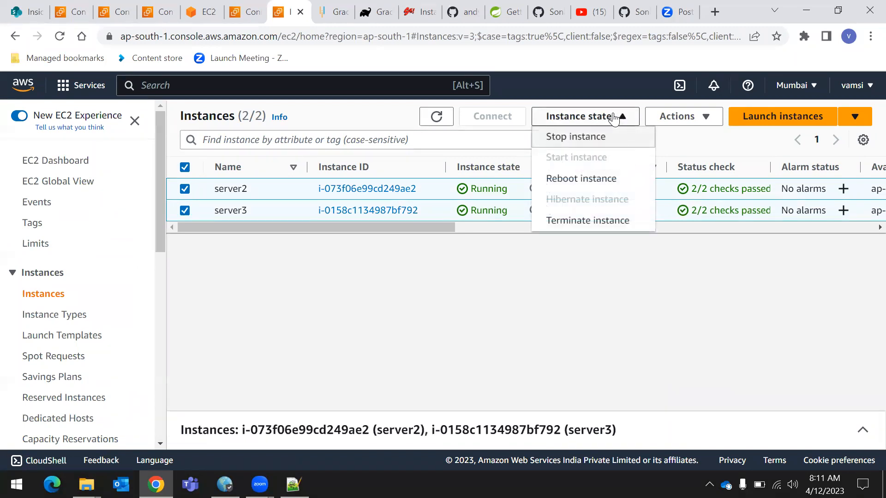
click(587, 221)
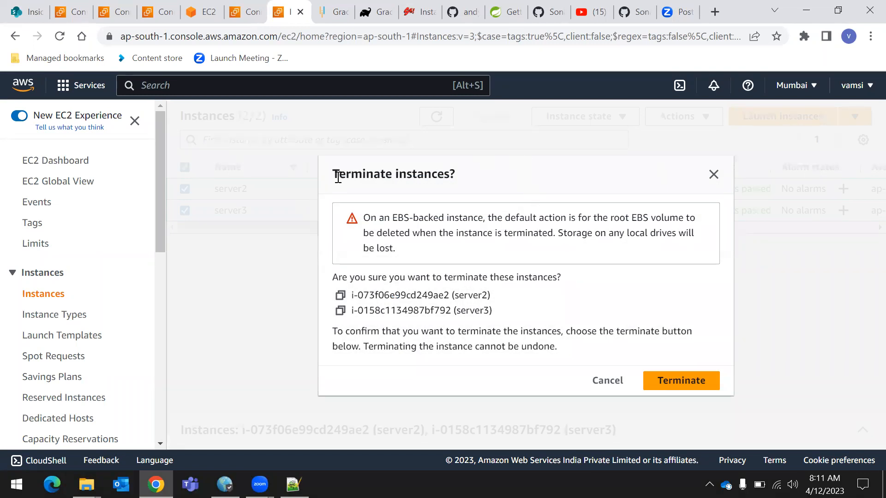
drag(339, 178, 500, 177)
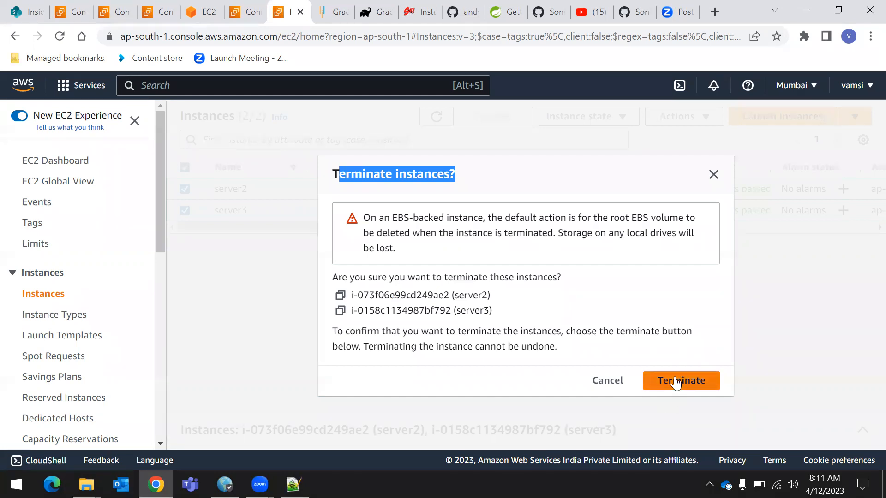
click(673, 385)
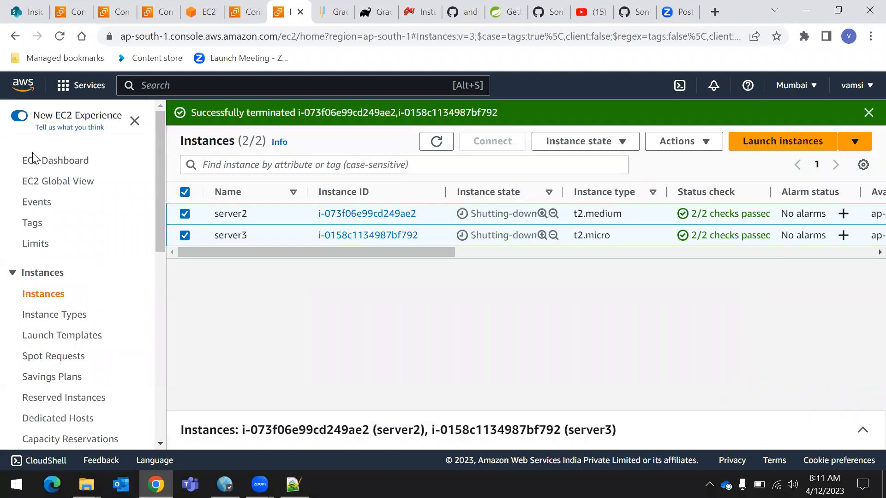
Check the running instances from the EC2 dashboard, and view the unfiltered list to follow the states of server2 and server3
click(76, 161)
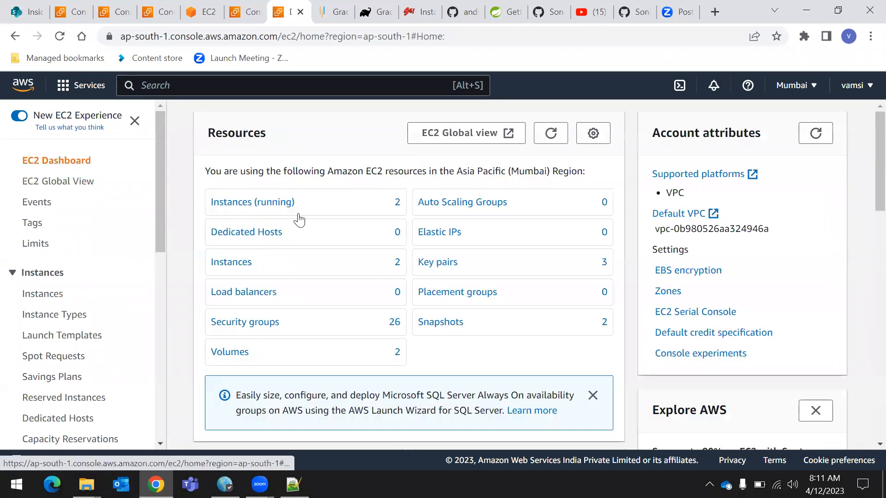
click(273, 202)
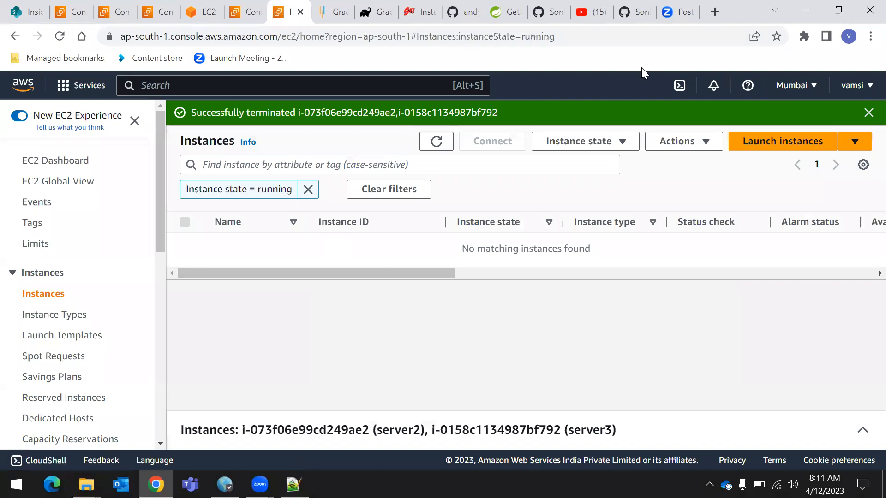
click(867, 112)
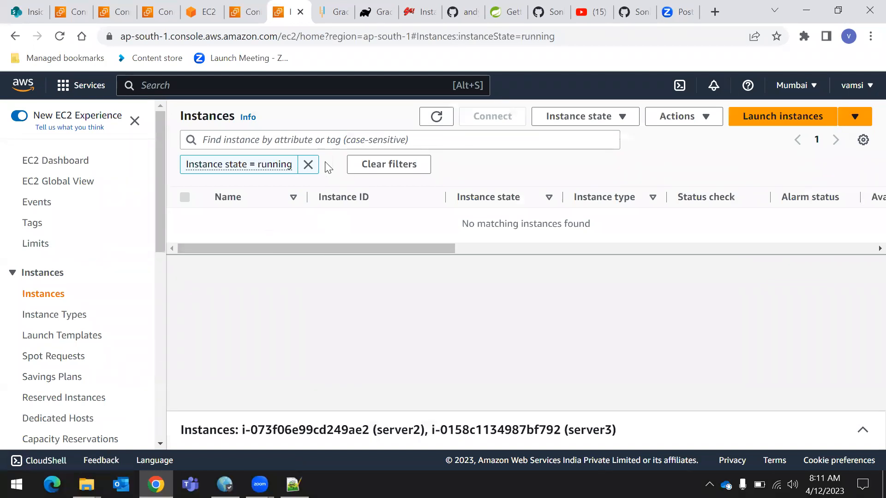
click(308, 164)
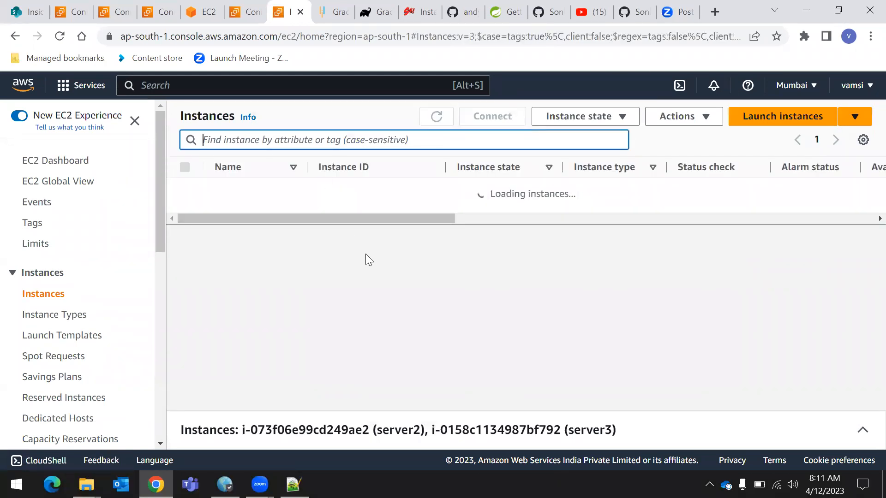
click(383, 276)
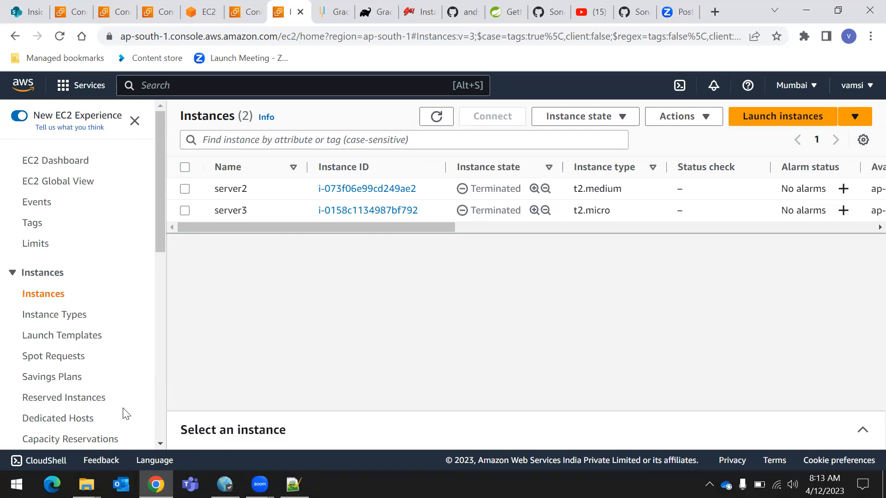
Open the Elastic Block Store volumes list for Mumbai and check it for remaining volumes
click(56, 161)
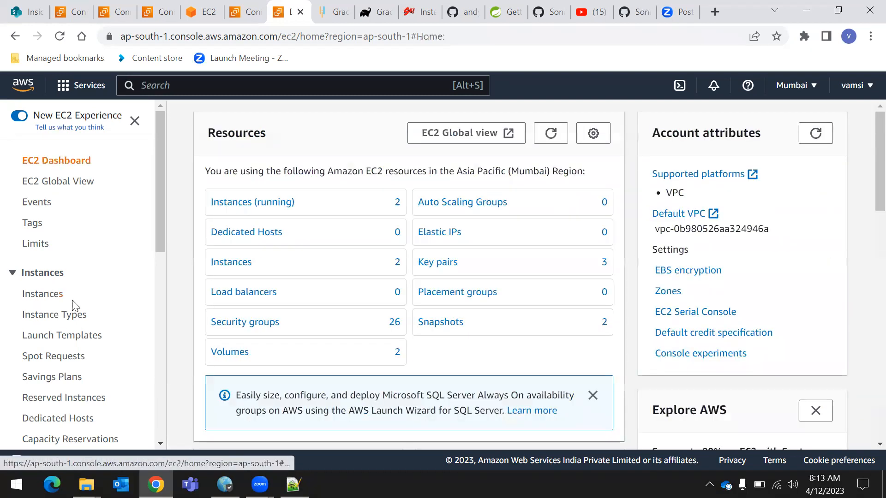
scroll(74, 306, down, 3)
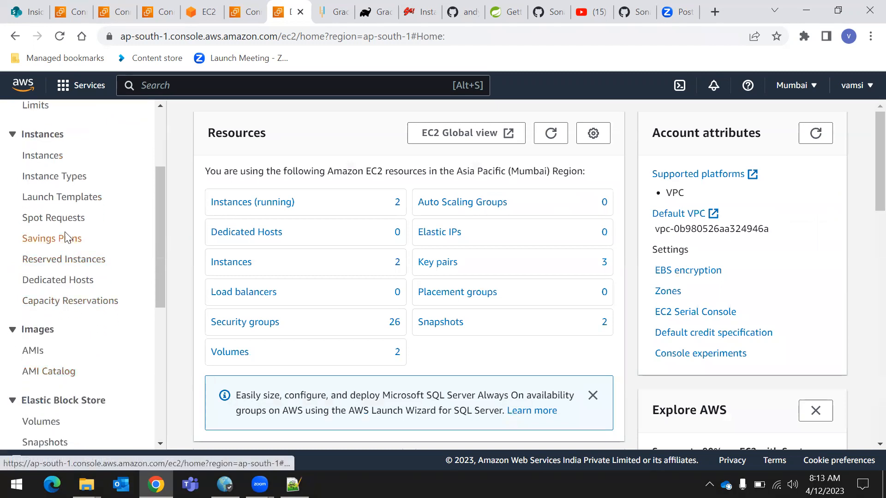
scroll(70, 277, down, 3)
click(49, 288)
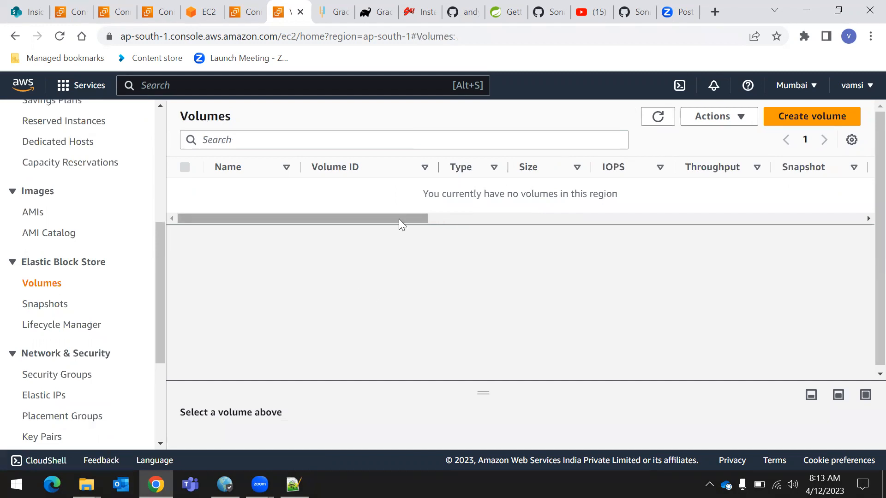
drag(415, 219, 283, 265)
drag(412, 219, 860, 180)
drag(846, 213, 782, 224)
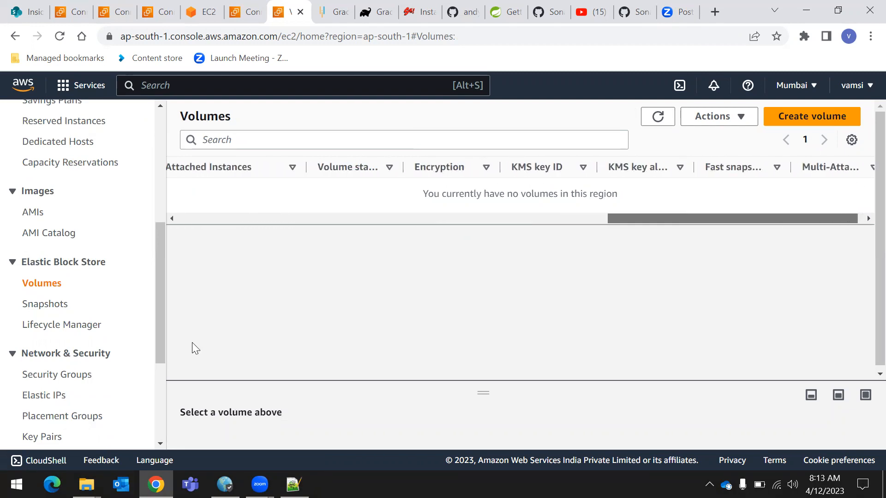
drag(191, 342, 123, 310)
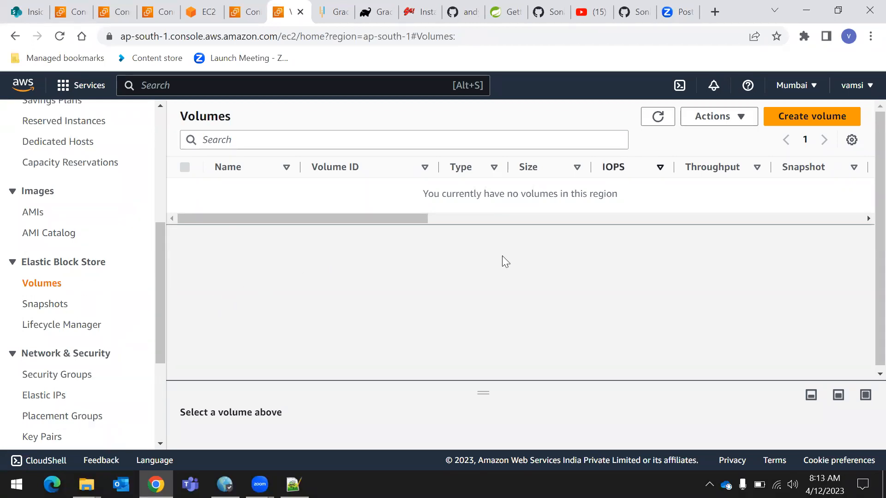
scroll(66, 206, up, 6)
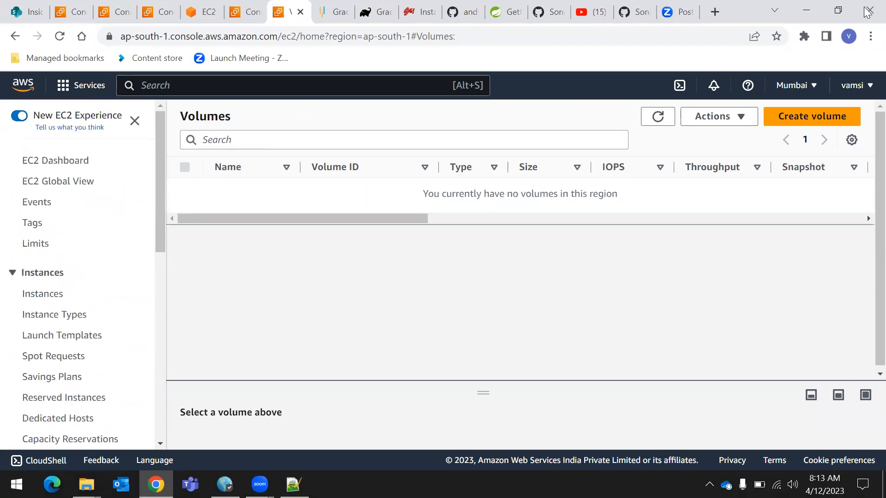
Open the account's Billing Dashboard and examine the current month's total forecast in the AWS summary
click(850, 89)
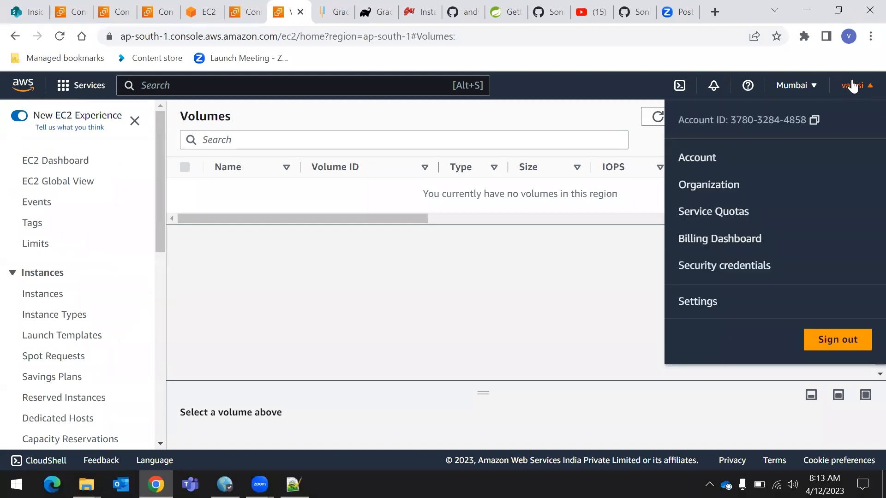
click(560, 282)
click(856, 88)
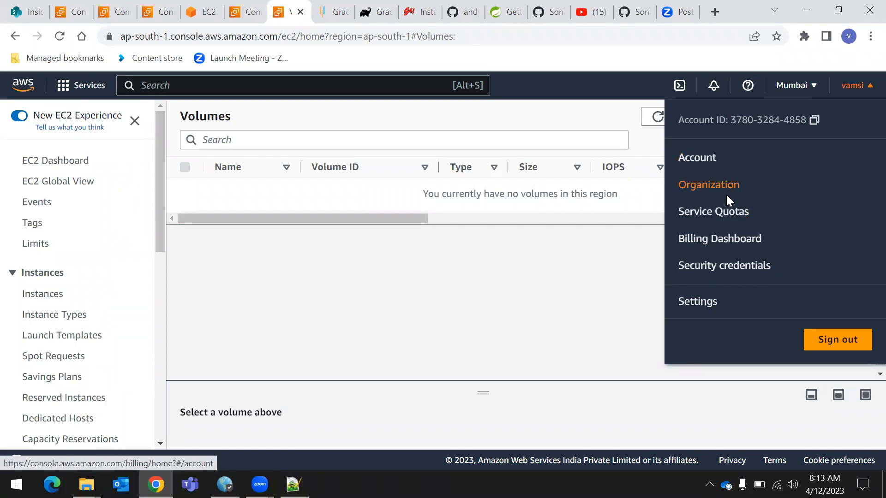
click(727, 240)
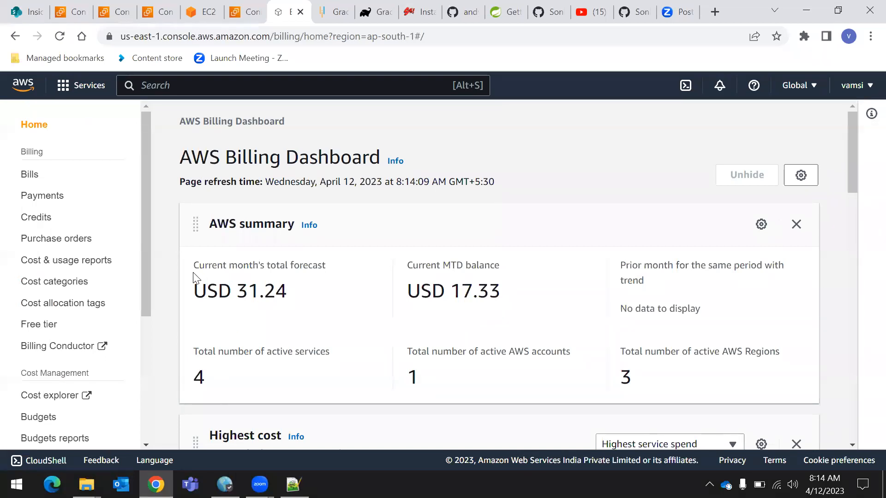
drag(194, 267, 321, 289)
click(265, 302)
drag(241, 290, 295, 306)
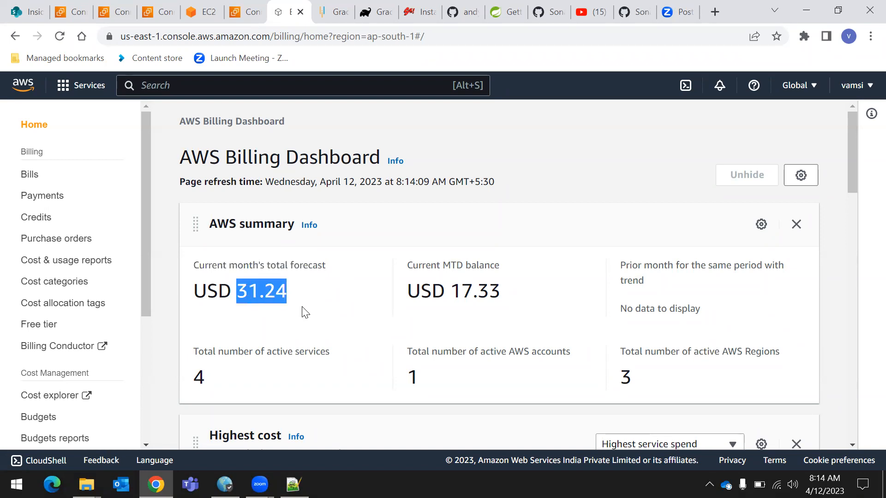
Examine the Billing Dashboard: the AWS summary's total forecast, the highest cost, the cost trend by top five services and the account cost trend
click(304, 308)
scroll(304, 314, down, 1)
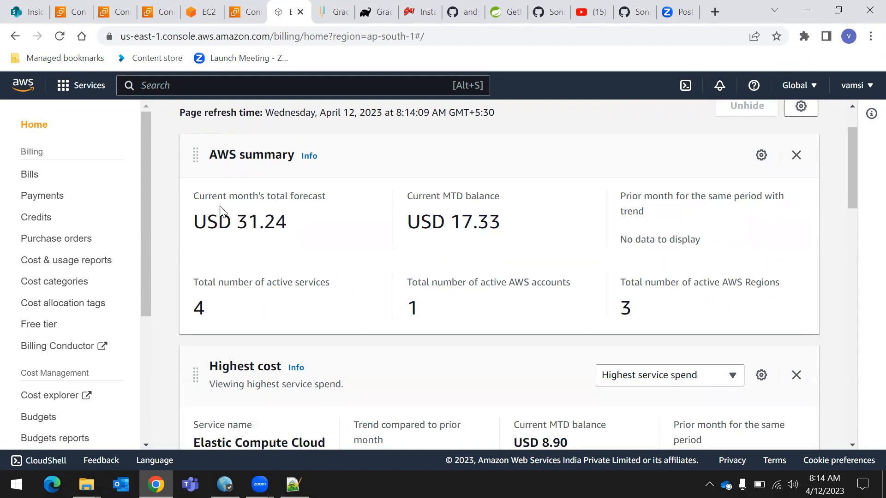
double_click(252, 222)
click(242, 248)
drag(201, 197, 314, 239)
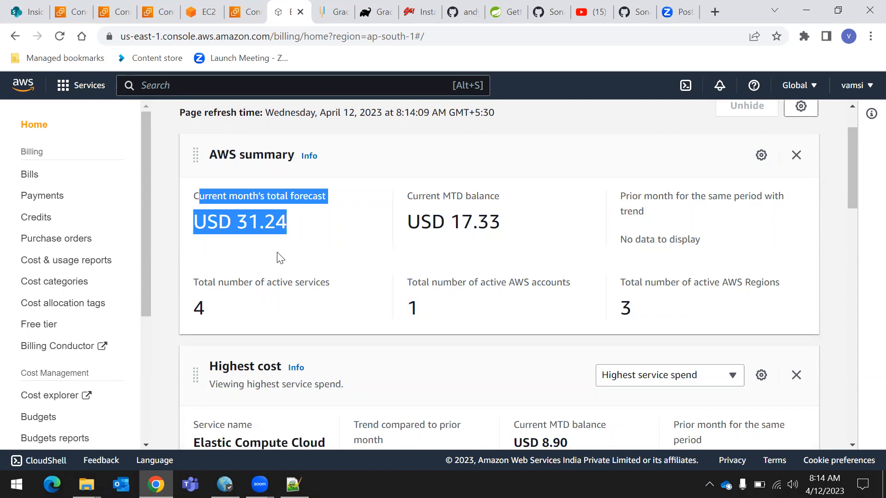
click(325, 237)
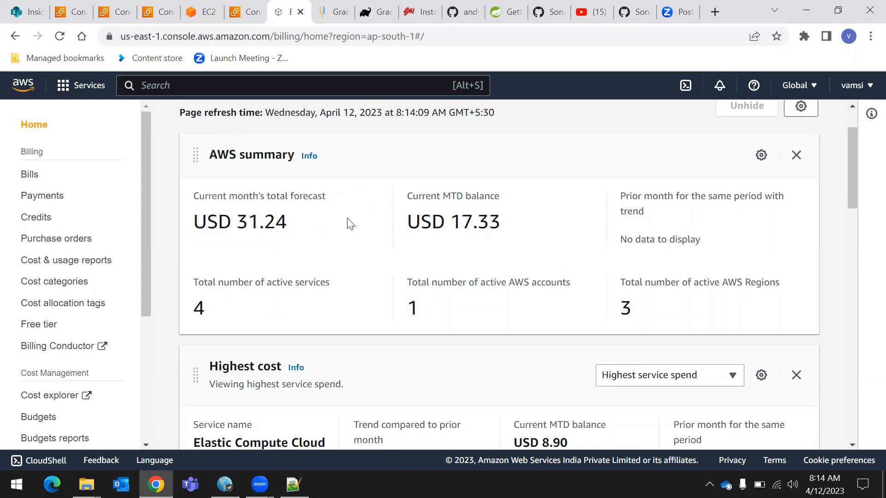
scroll(261, 224, down, 2)
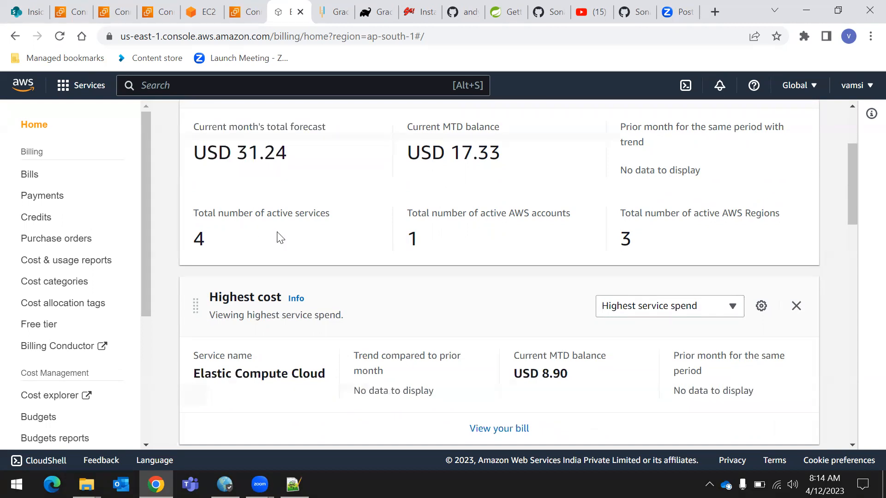
scroll(279, 237, down, 2)
scroll(277, 233, down, 3)
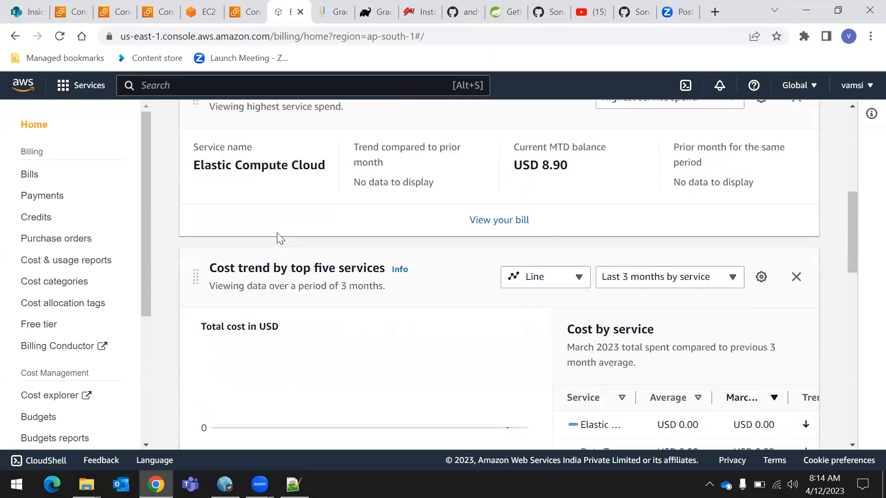
scroll(277, 238, down, 1)
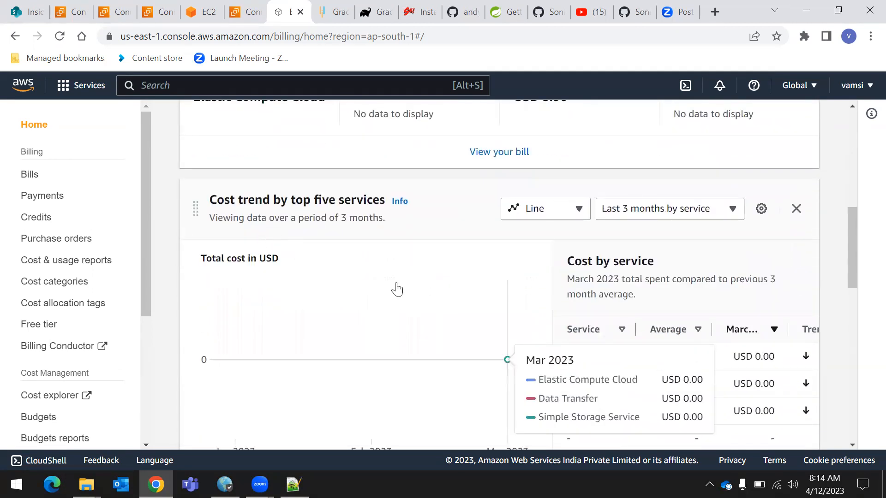
scroll(392, 288, down, 2)
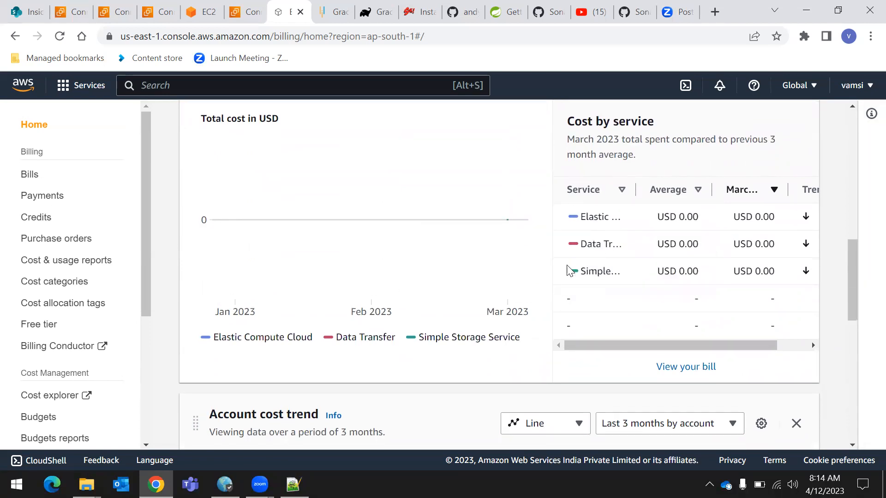
scroll(419, 297, down, 3)
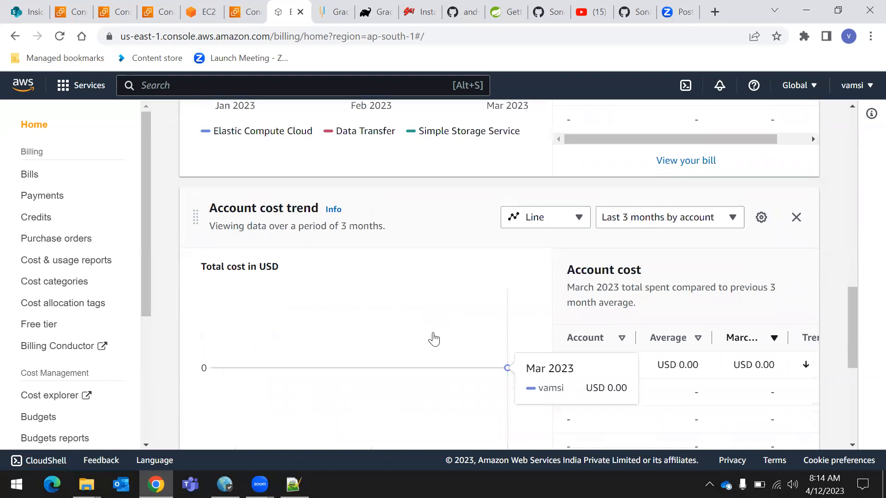
scroll(479, 302, up, 4)
scroll(488, 305, up, 3)
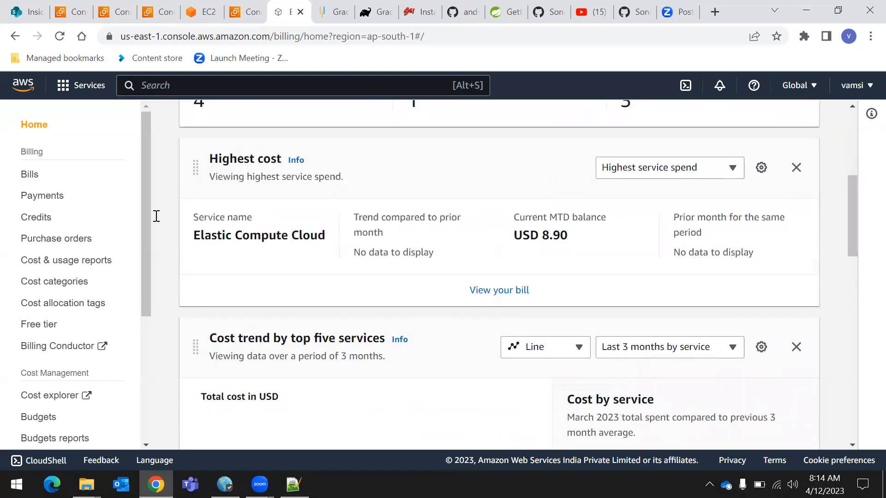
Open the Free tier page and review each service's usage limit, current usage and forecasted usage
click(53, 332)
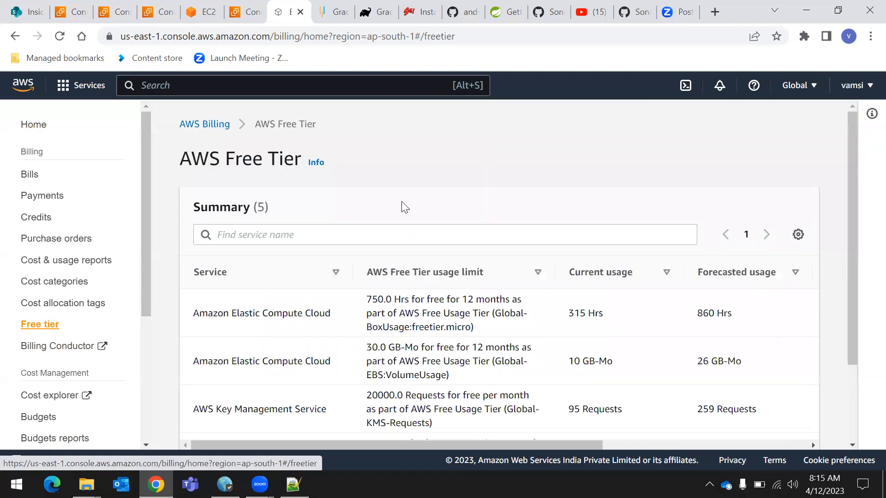
scroll(467, 166, down, 2)
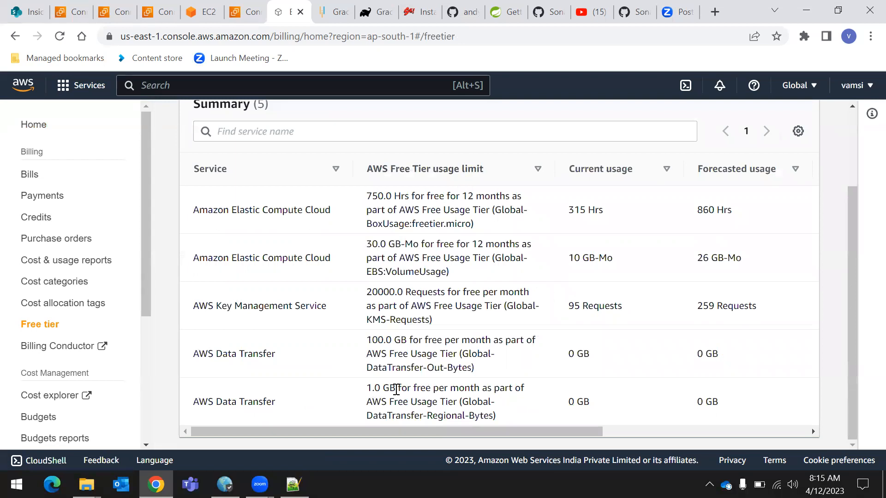
drag(560, 432, 509, 432)
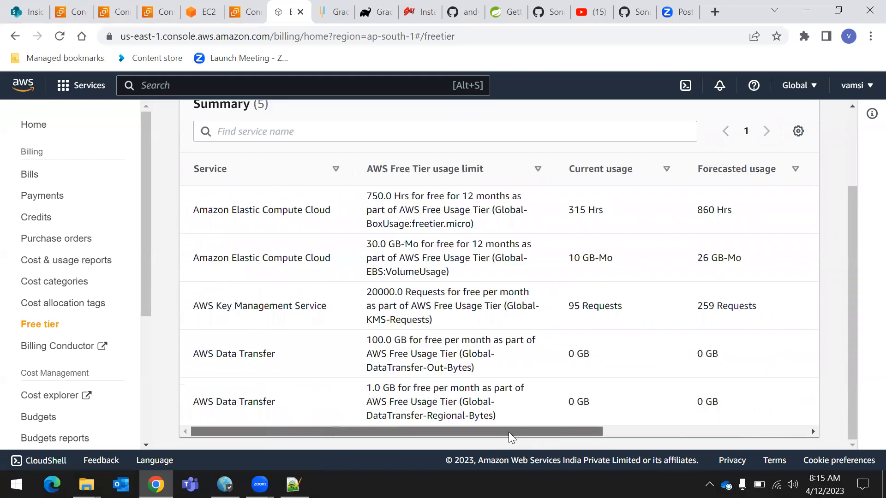
scroll(785, 251, up, 3)
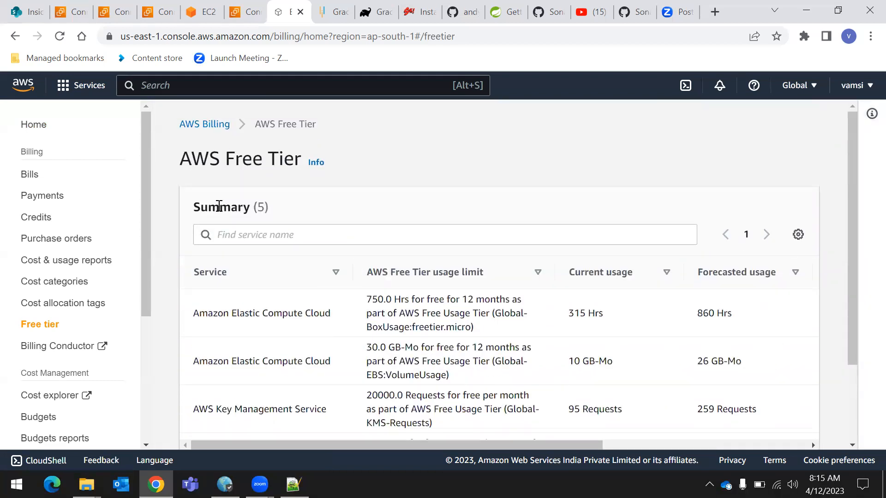
scroll(87, 351, down, 1)
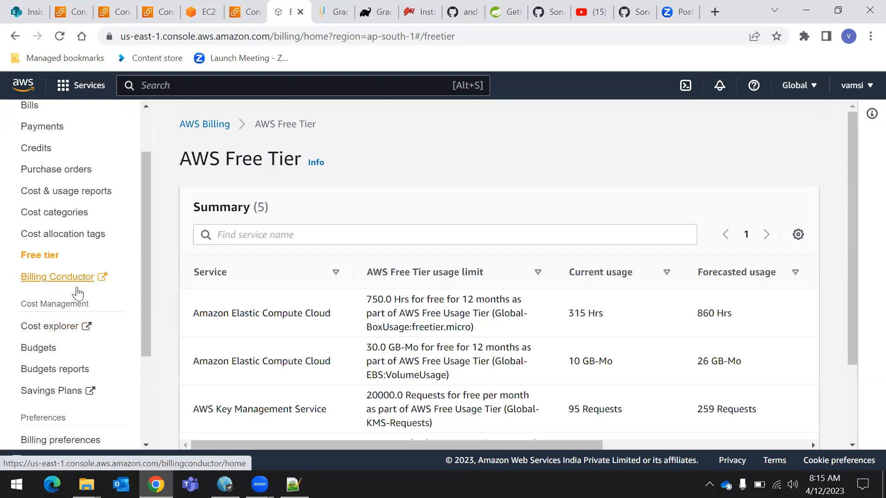
scroll(37, 328, up, 1)
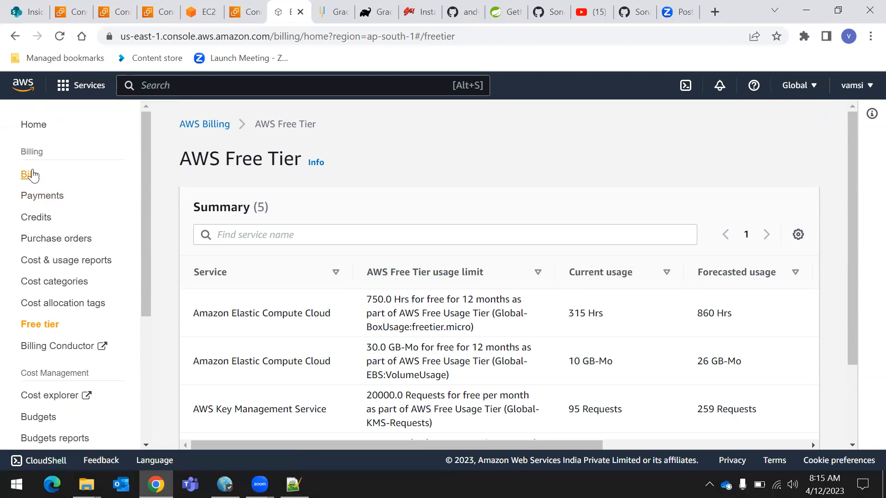
Leave billing for the EC2 dashboard, open its running instances and remove the instance state filter to check server2 and server3
click(35, 125)
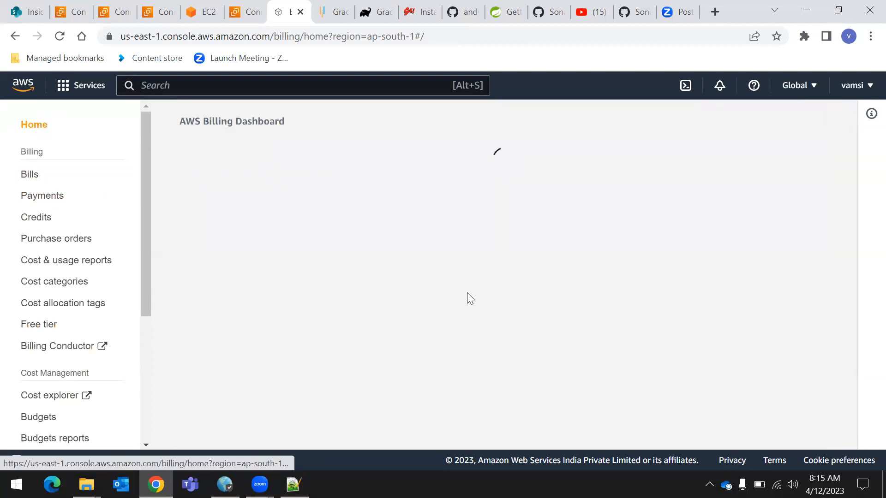
click(91, 87)
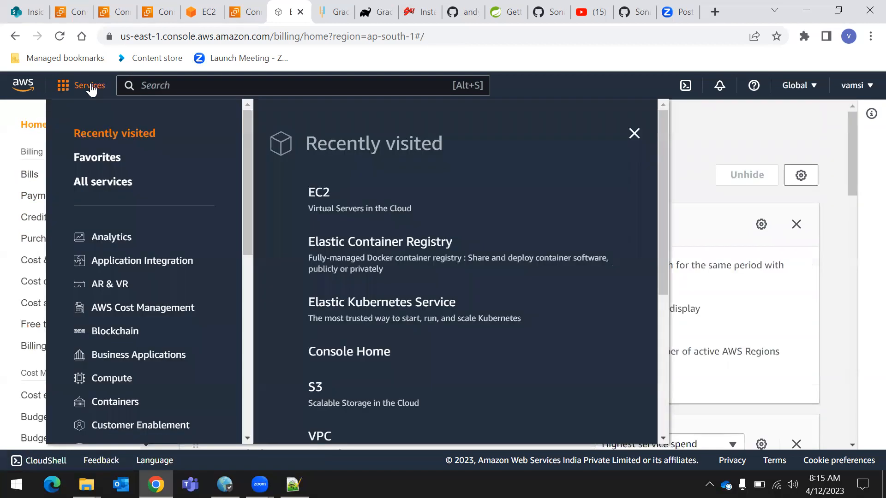
click(323, 193)
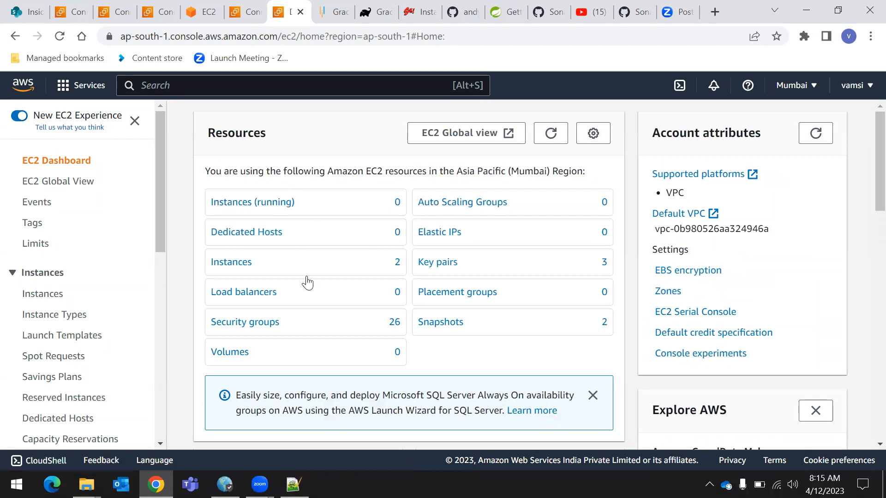
click(252, 205)
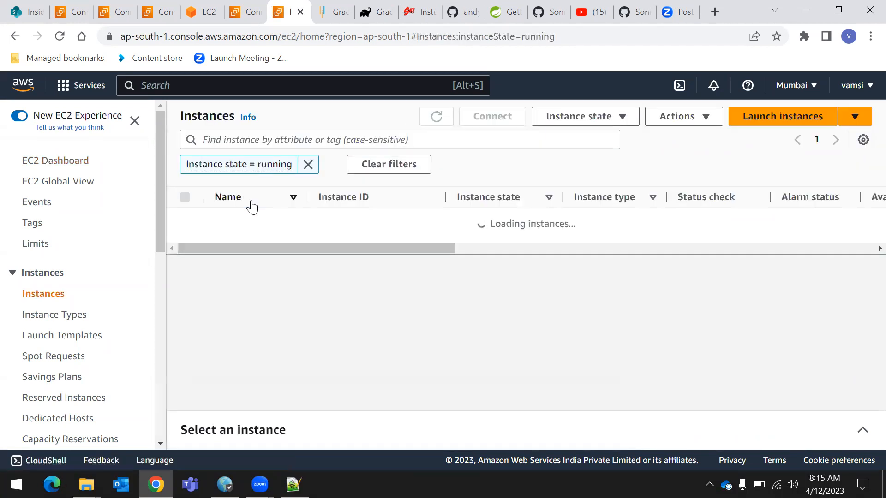
click(307, 165)
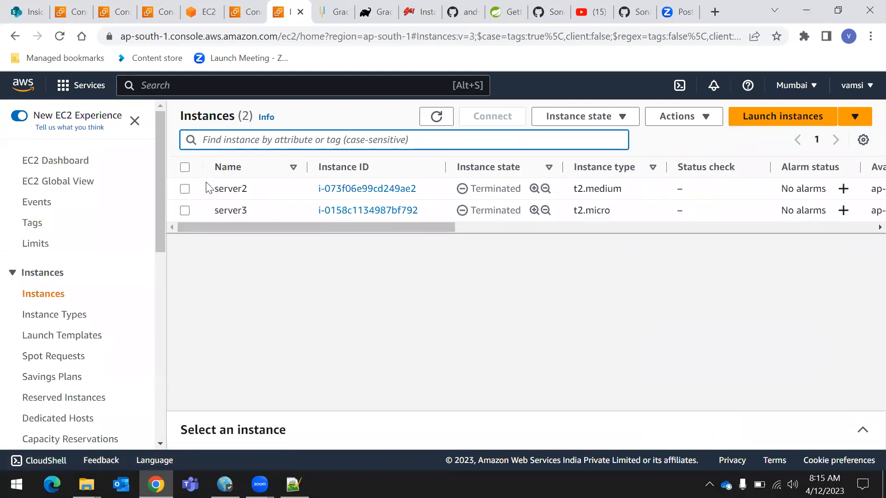
Start launching a new EC2 instance and name it server4
click(773, 122)
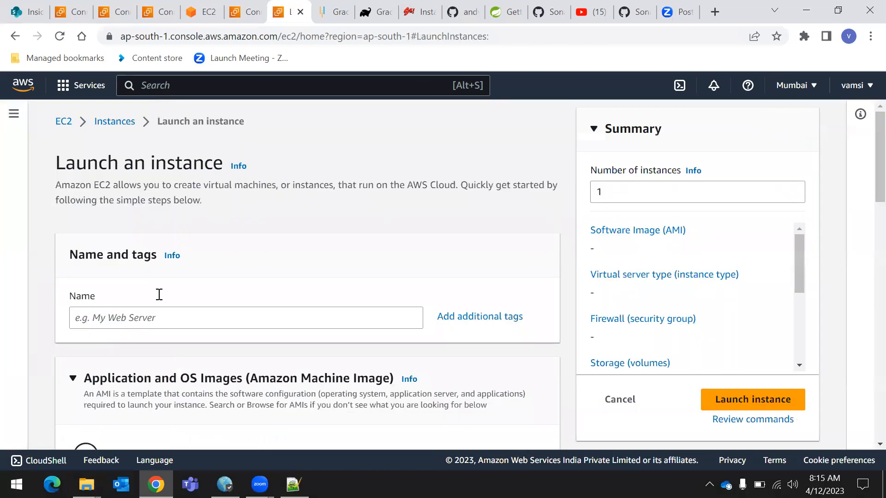
scroll(156, 315, down, 1)
scroll(156, 315, down, 2)
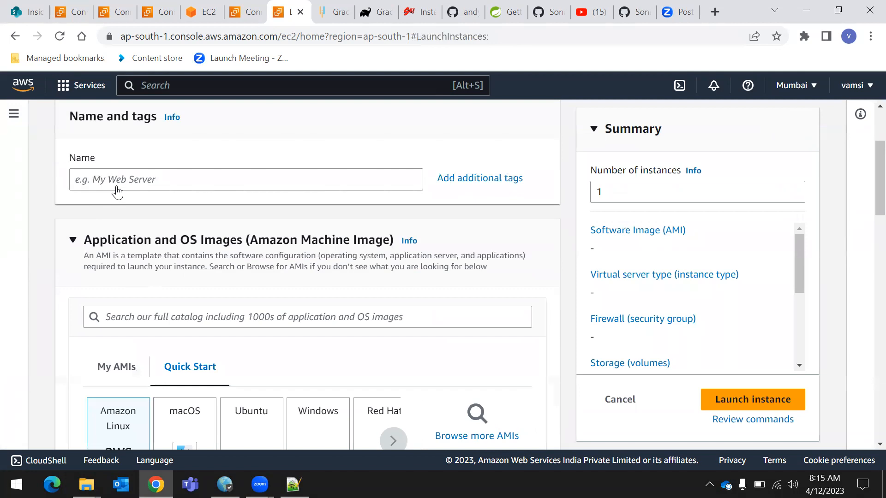
click(147, 181)
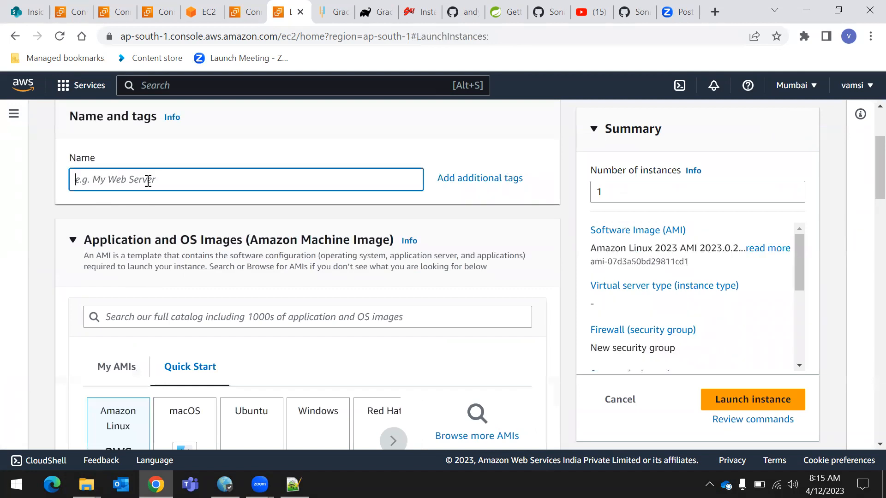
text(server4)
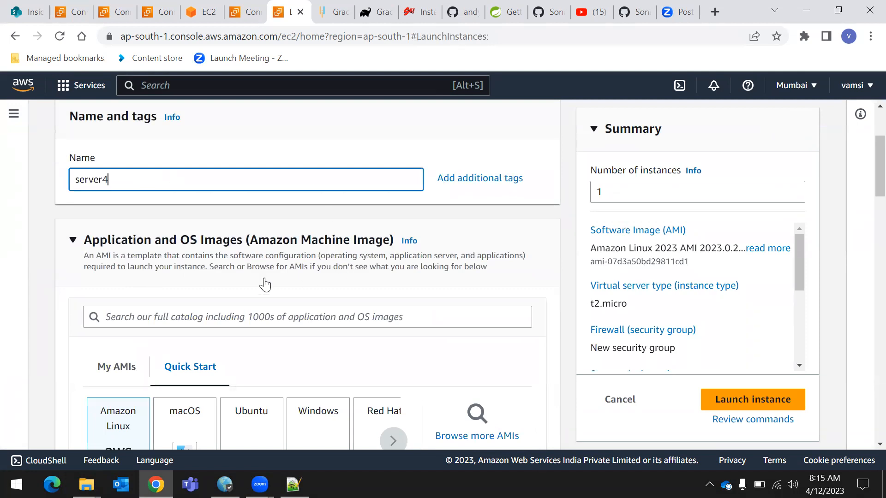
Review the machine image, instance type and key pair sections of the launch form, and collapse the key pair section
scroll(259, 283, down, 3)
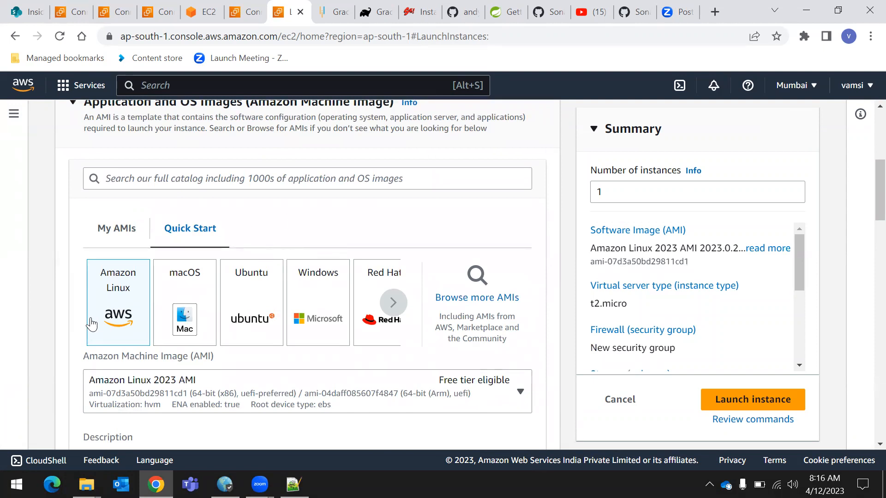
scroll(277, 272, down, 9)
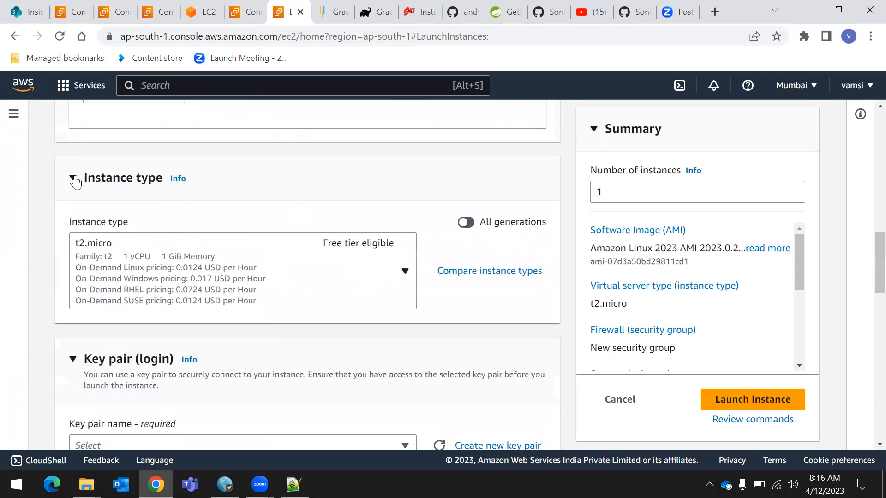
scroll(244, 152, up, 4)
scroll(273, 257, down, 3)
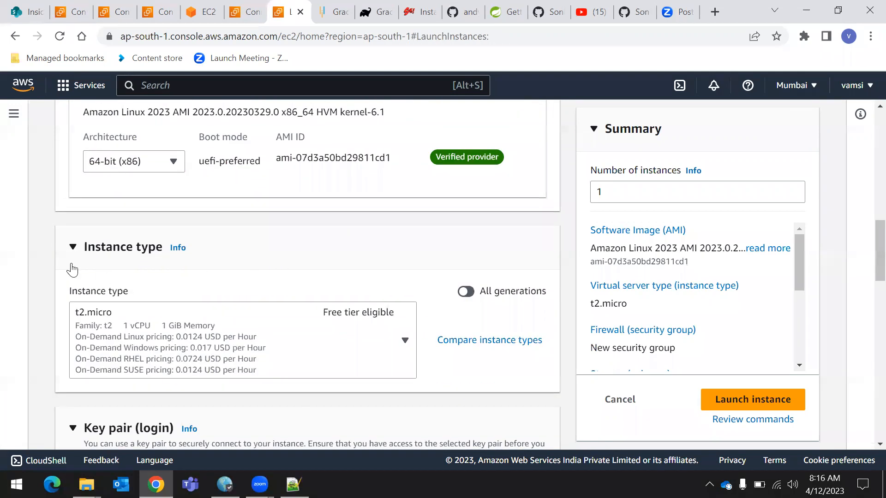
scroll(199, 347, down, 3)
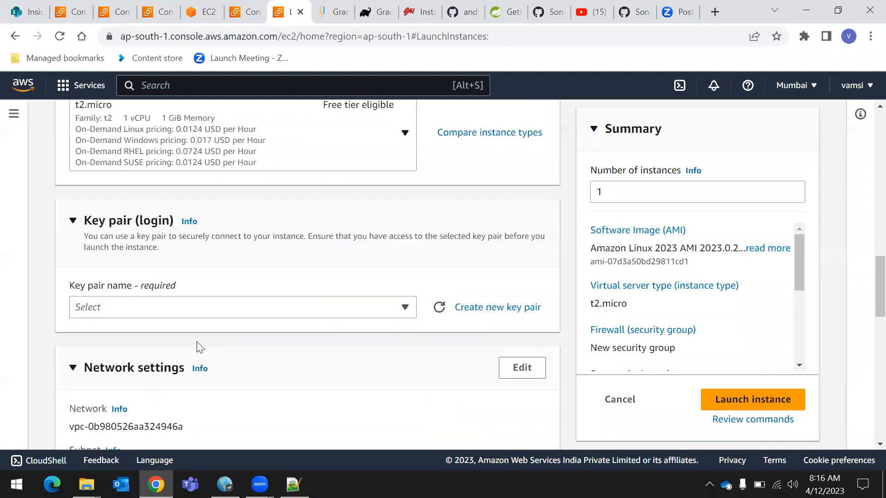
click(182, 306)
click(235, 266)
click(235, 266)
scroll(359, 215, up, 3)
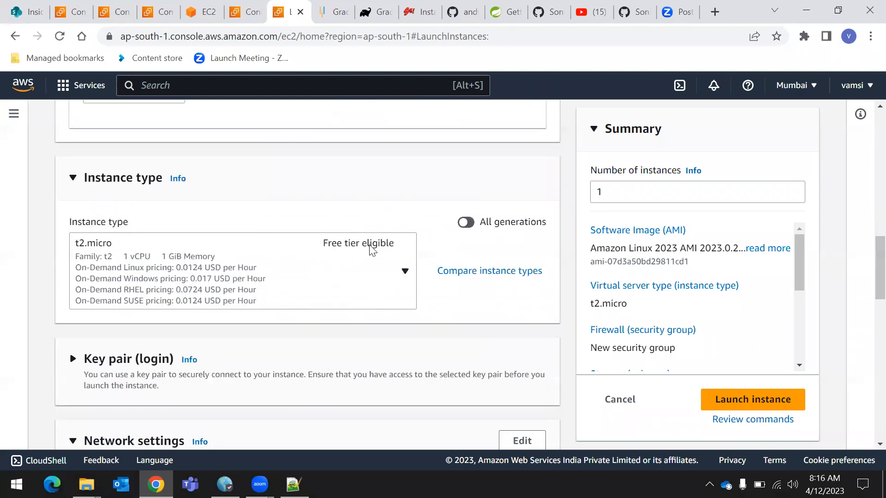
click(387, 249)
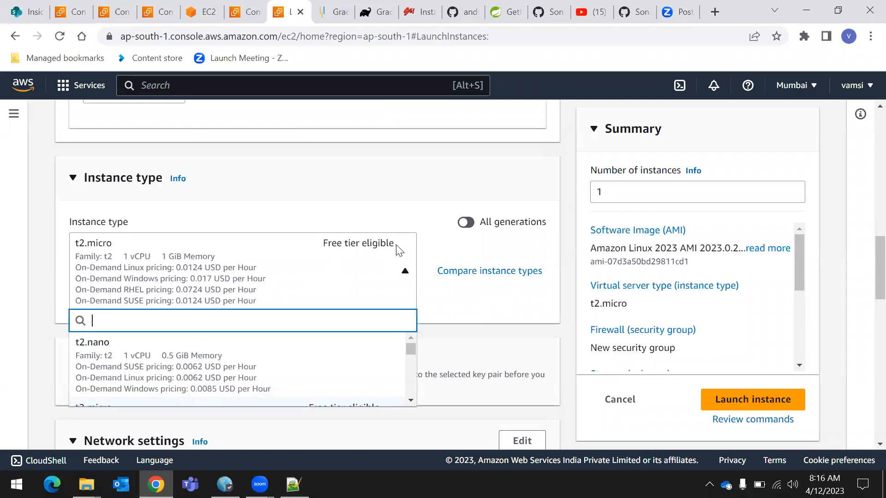
click(405, 197)
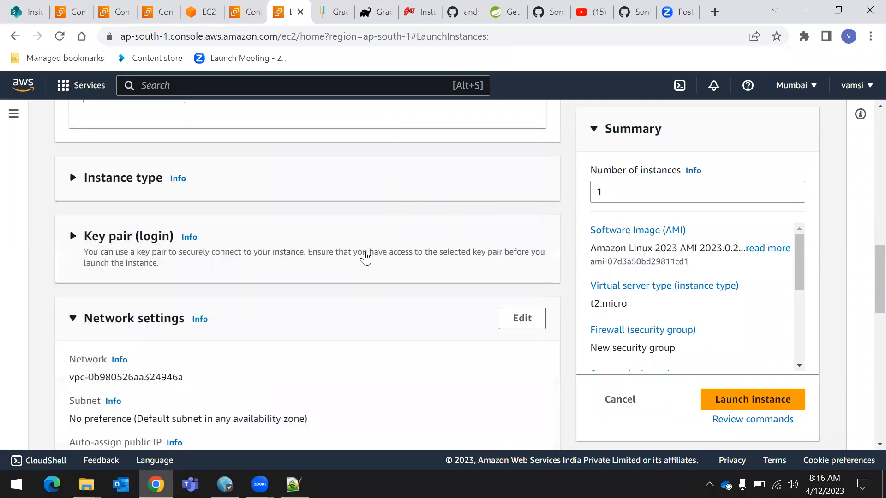
click(108, 185)
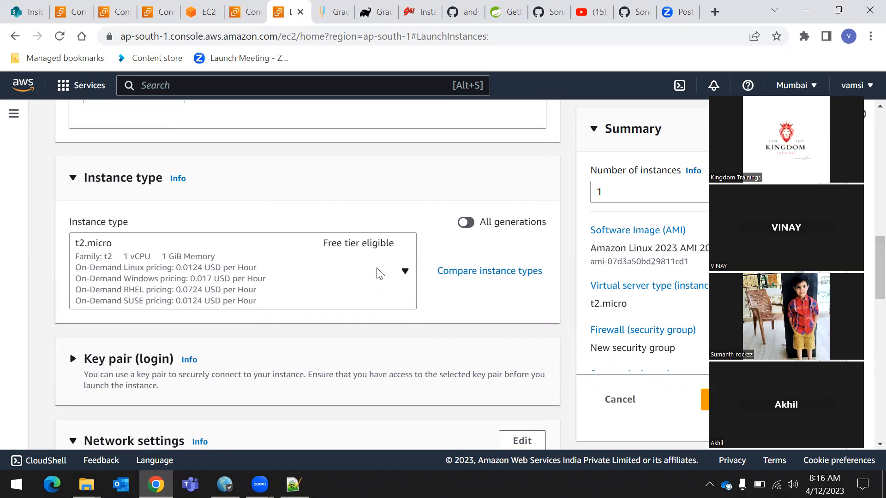
Set the instance type of server4 to t2.nano
click(413, 271)
scroll(271, 350, down, 2)
scroll(261, 364, up, 2)
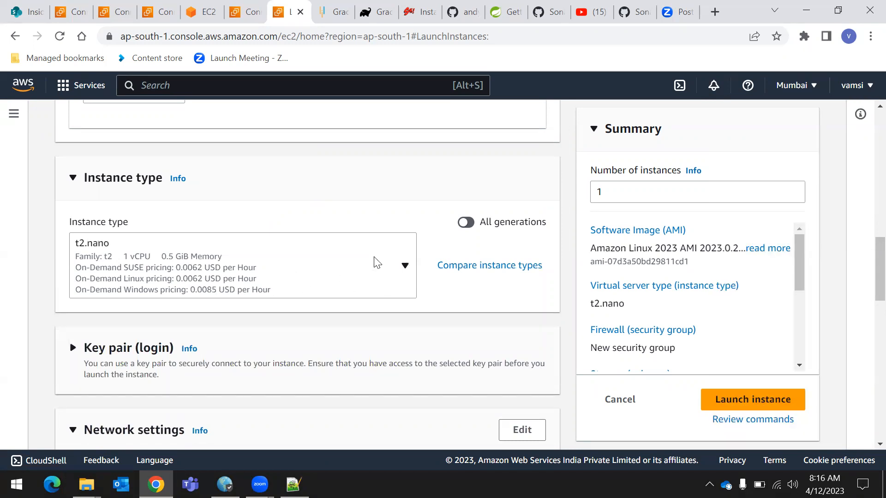
Look through the instance types and hourly prices offered for server4, from t2.micro to the c5 family, without changing the selection
click(378, 263)
scroll(326, 330, down, 2)
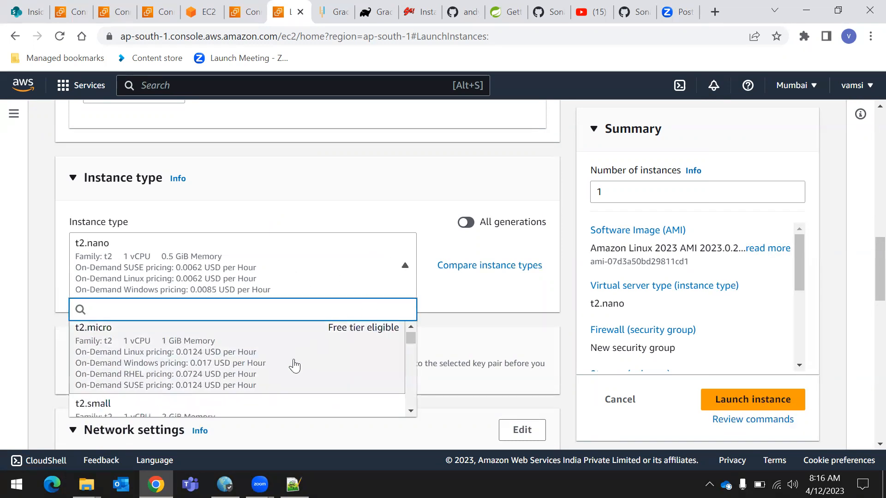
scroll(276, 374, down, 5)
scroll(251, 378, down, 10)
scroll(266, 381, down, 10)
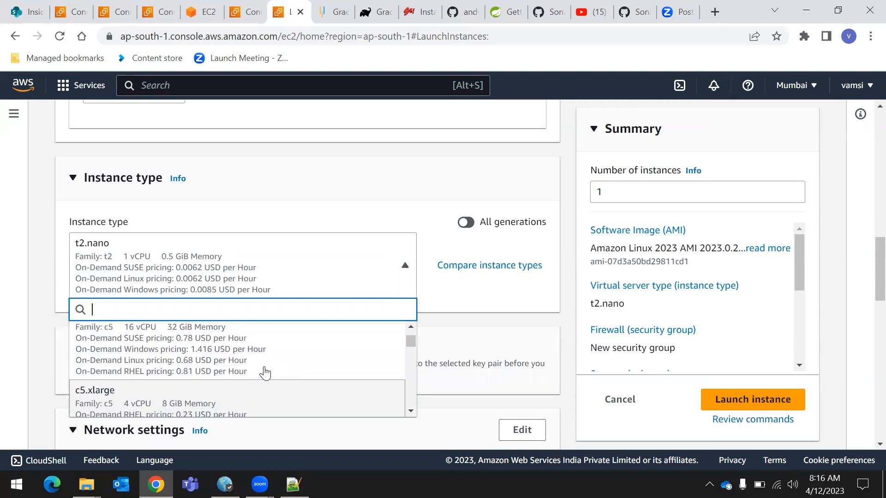
click(279, 186)
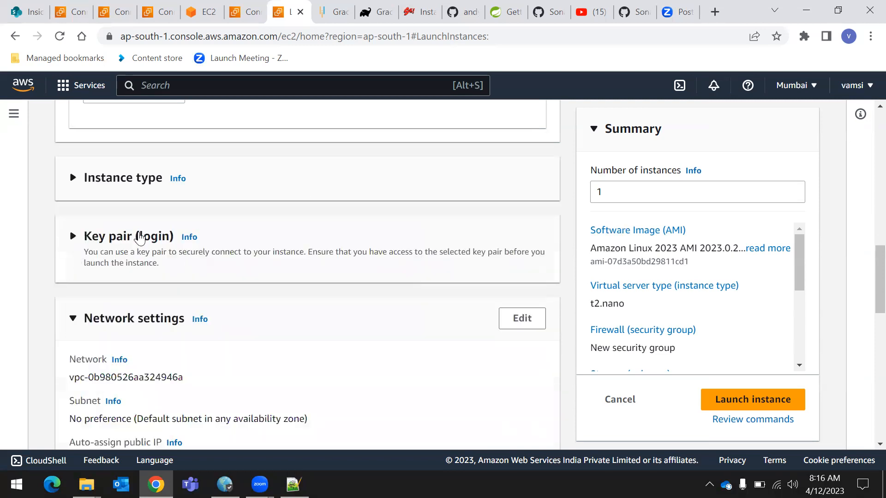
click(119, 187)
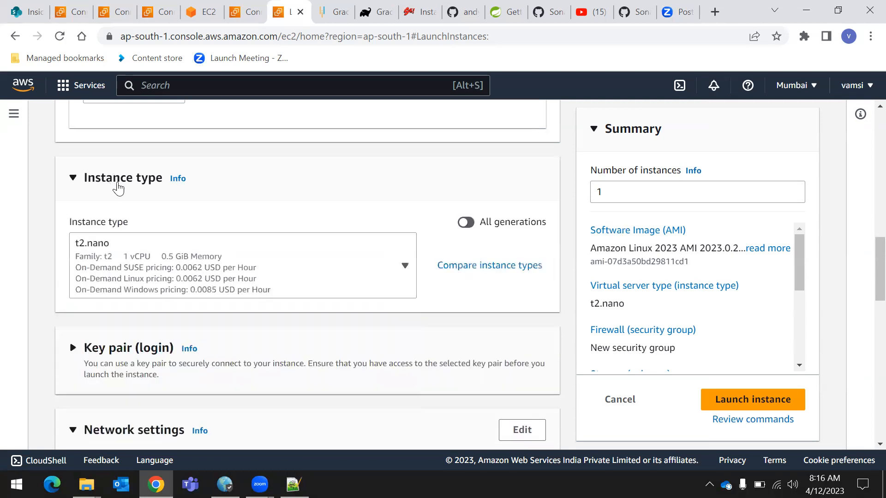
Set the instance type of server4 to the free tier eligible t2.micro
click(388, 273)
scroll(283, 364, down, 2)
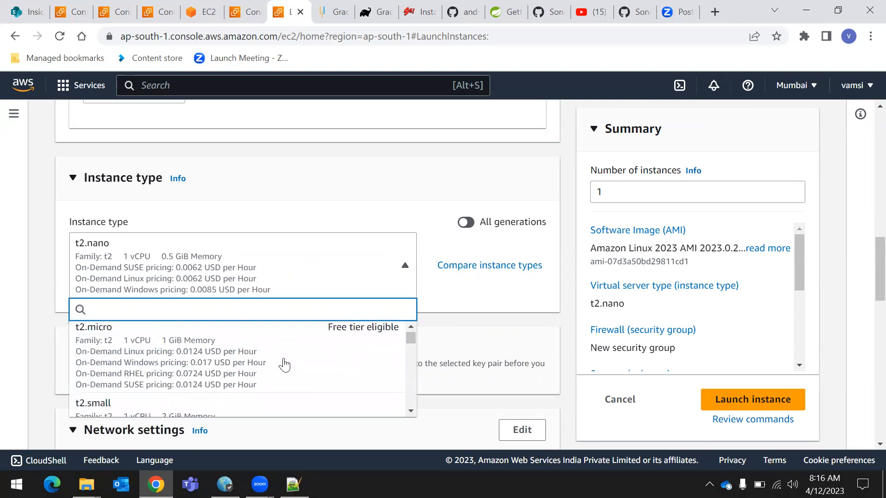
click(266, 366)
click(336, 181)
click(116, 179)
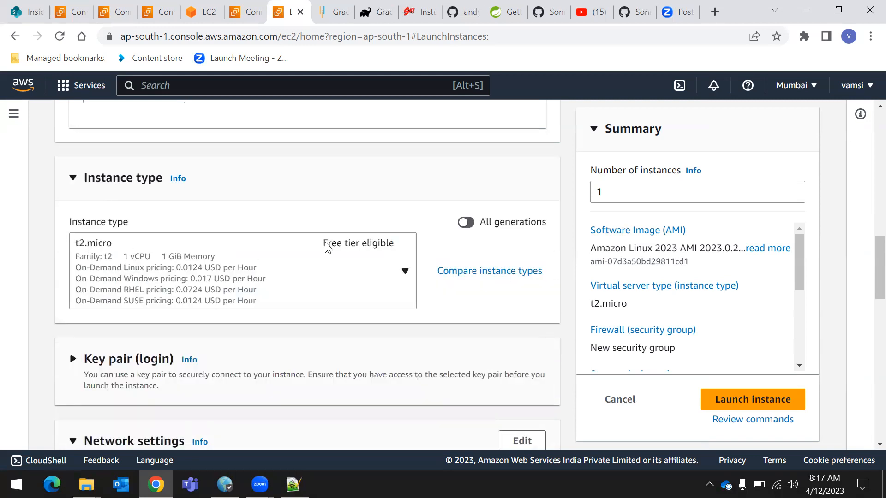
click(391, 249)
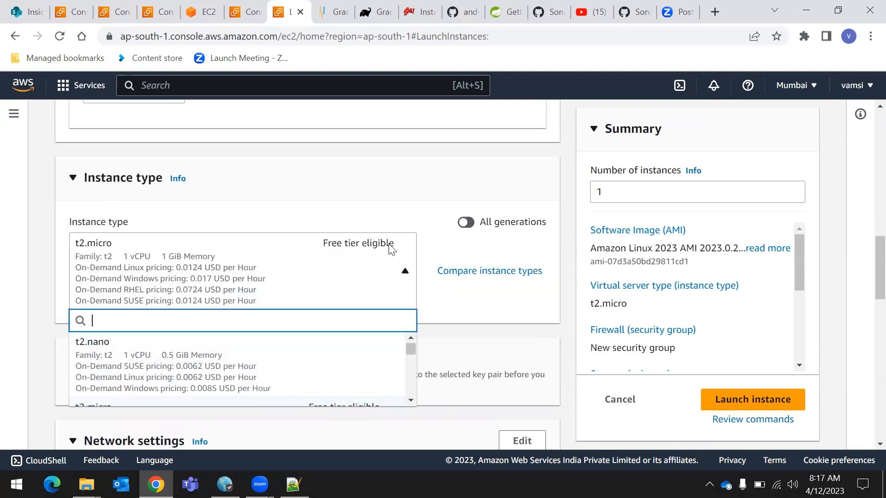
click(407, 208)
Select the Ubuntu, Windows, macOS and Amazon Linux quick-start images in turn to compare their free tier eligibility
scroll(417, 229, up, 4)
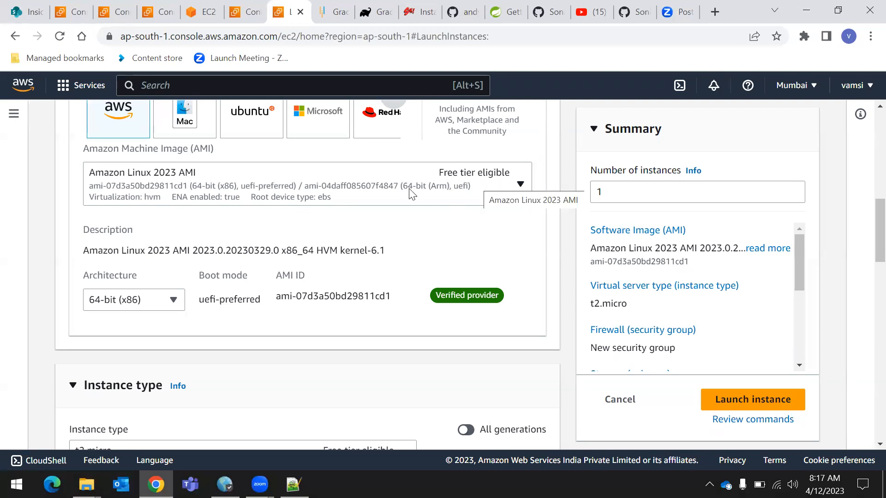
scroll(303, 208, up, 1)
click(242, 183)
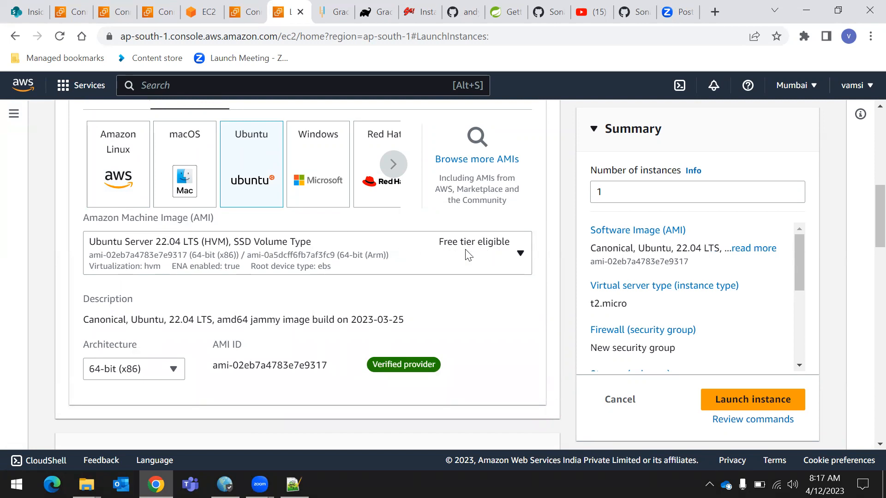
click(325, 164)
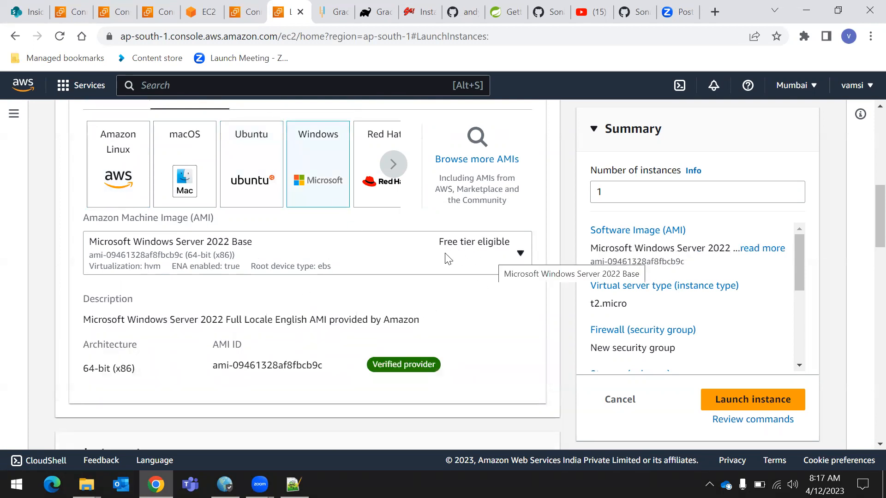
click(183, 163)
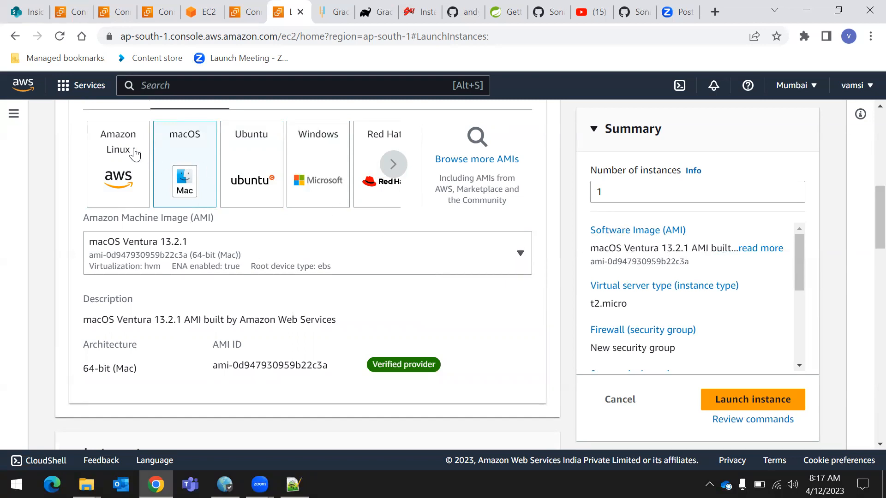
drag(111, 153, 113, 153)
click(133, 189)
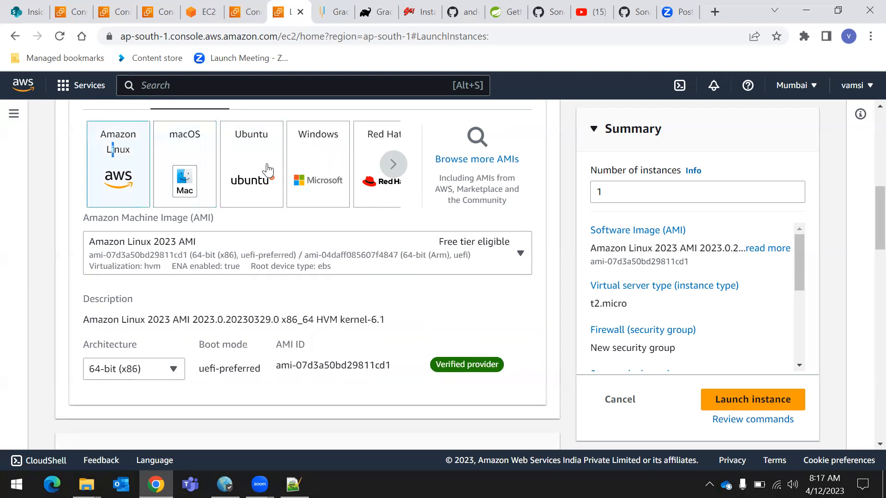
Choose the Red Hat Enterprise Linux 9 quick-start image as the machine image for server4
click(356, 154)
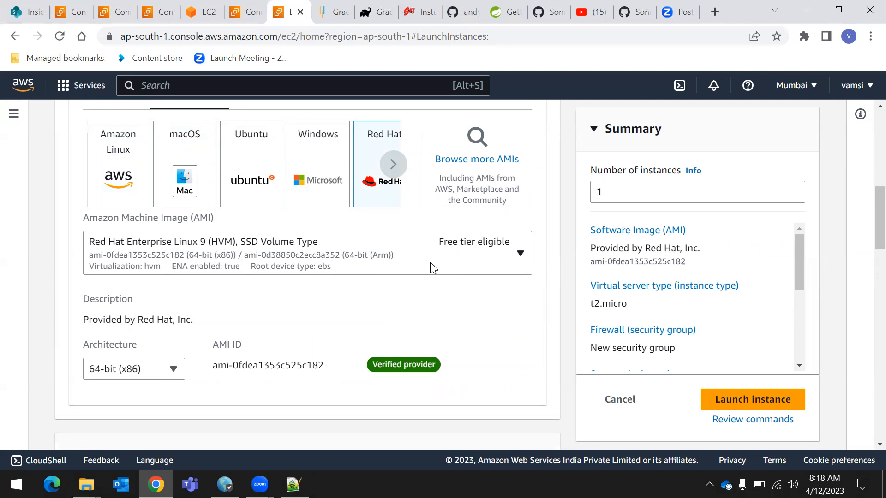
scroll(418, 305, up, 9)
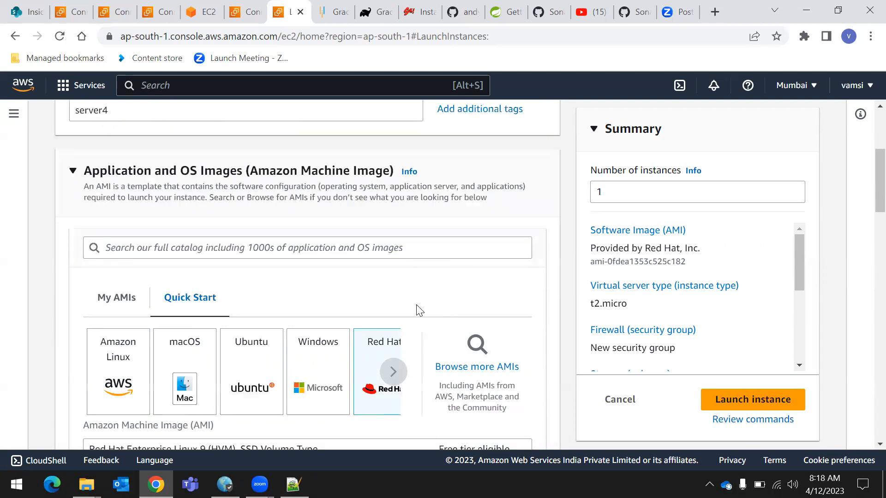
scroll(389, 295, down, 6)
scroll(400, 314, down, 6)
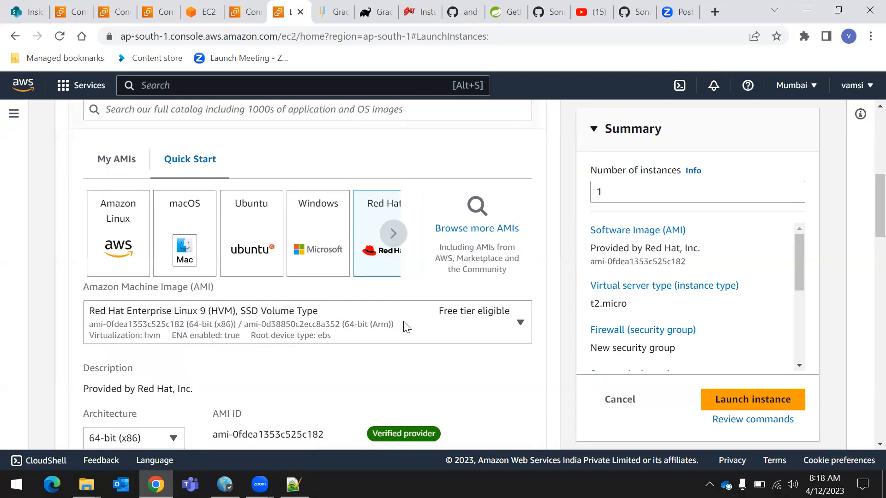
Expand the key pair section and assign the existing key pair myserver1kp to server4
scroll(374, 326, down, 5)
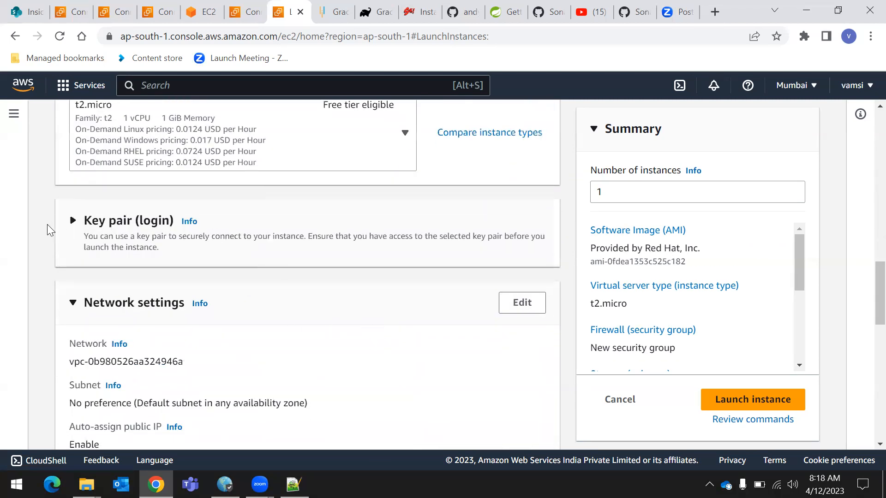
click(74, 221)
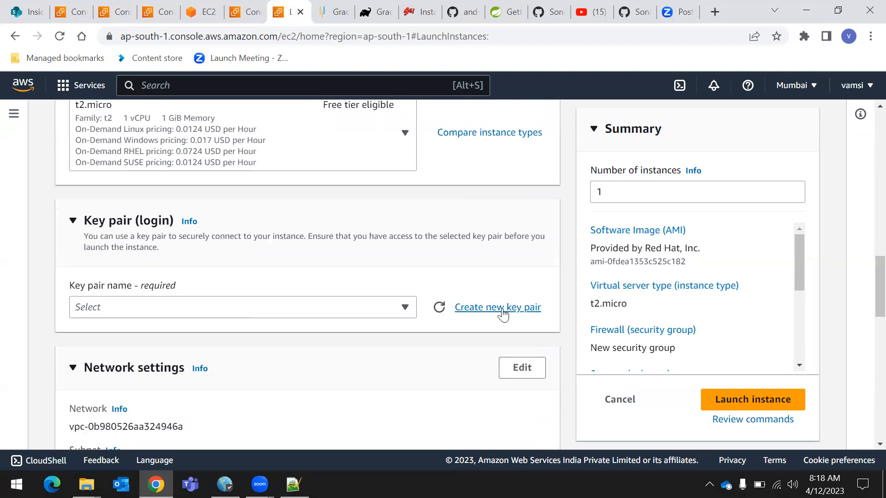
click(311, 312)
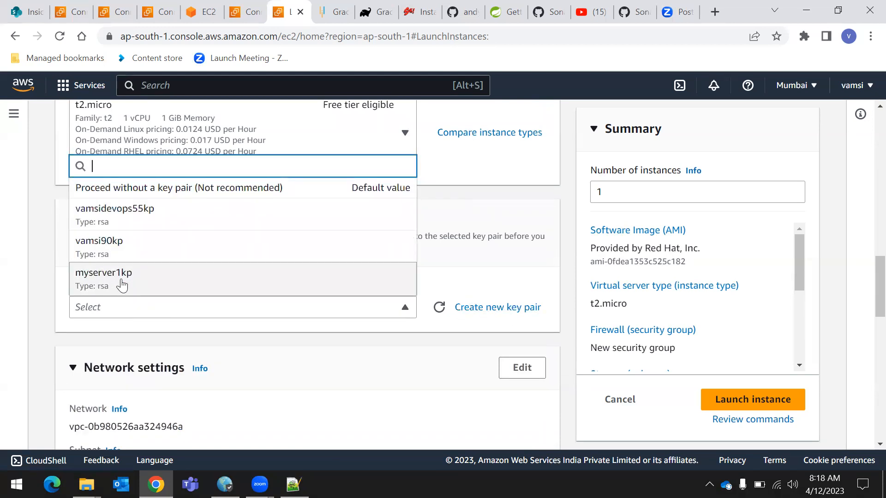
click(122, 286)
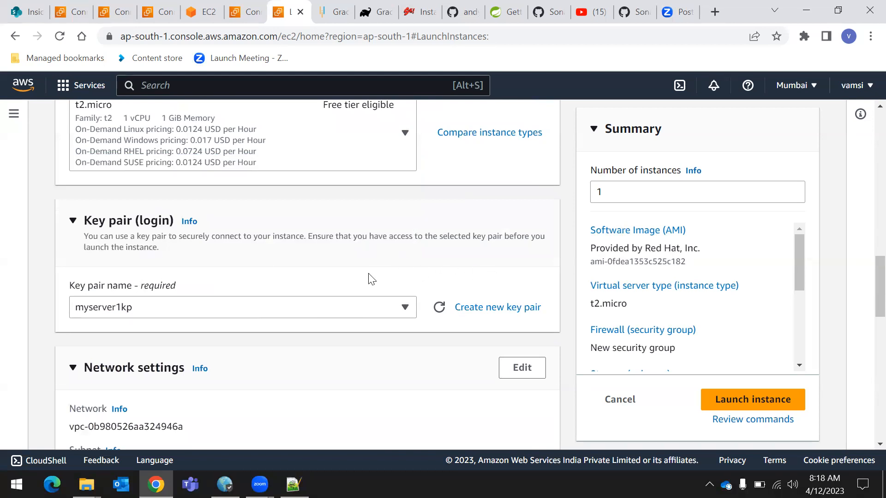
Examine the VPC in the network settings of server4 and collapse that section
scroll(292, 309, down, 5)
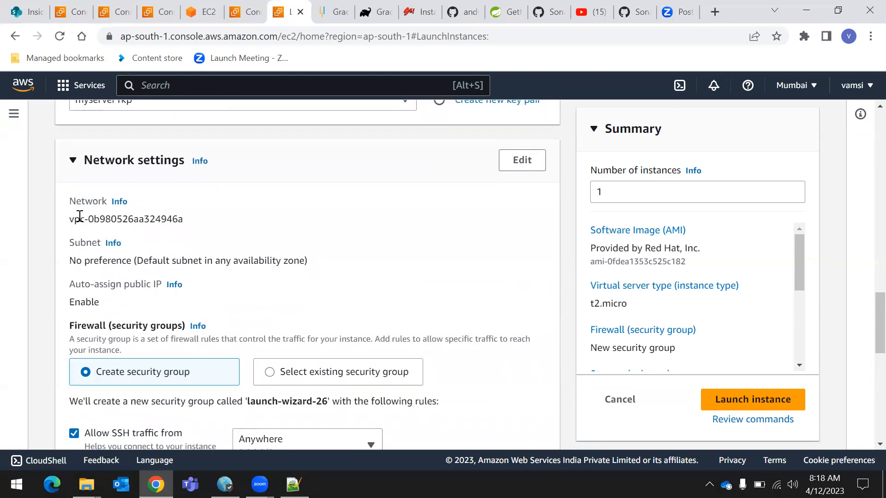
drag(62, 229, 213, 223)
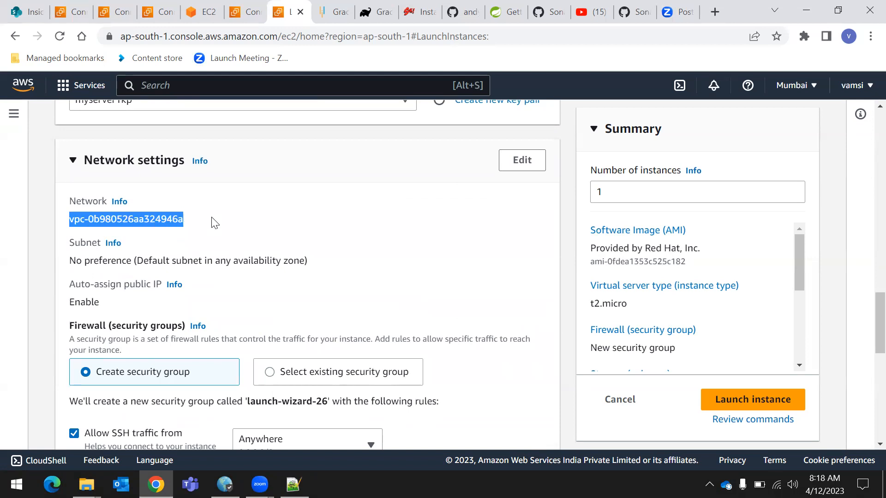
click(201, 231)
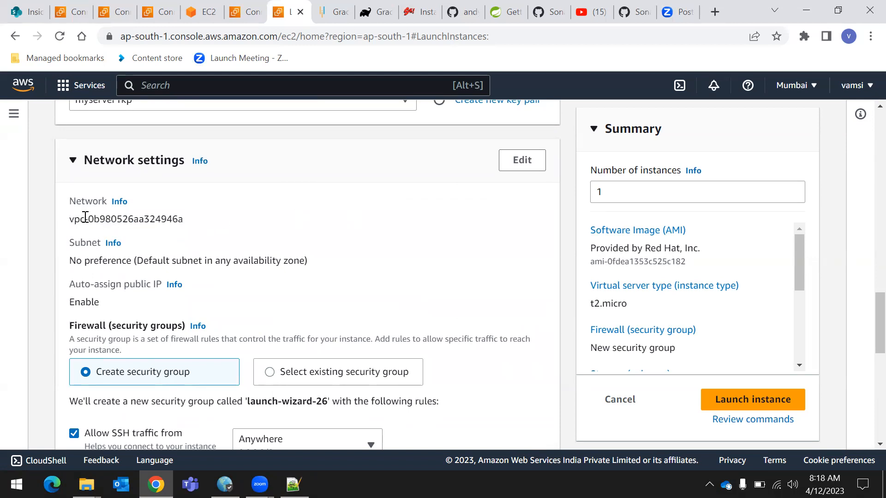
drag(68, 219, 184, 218)
click(269, 236)
drag(69, 218, 85, 218)
click(337, 220)
click(147, 161)
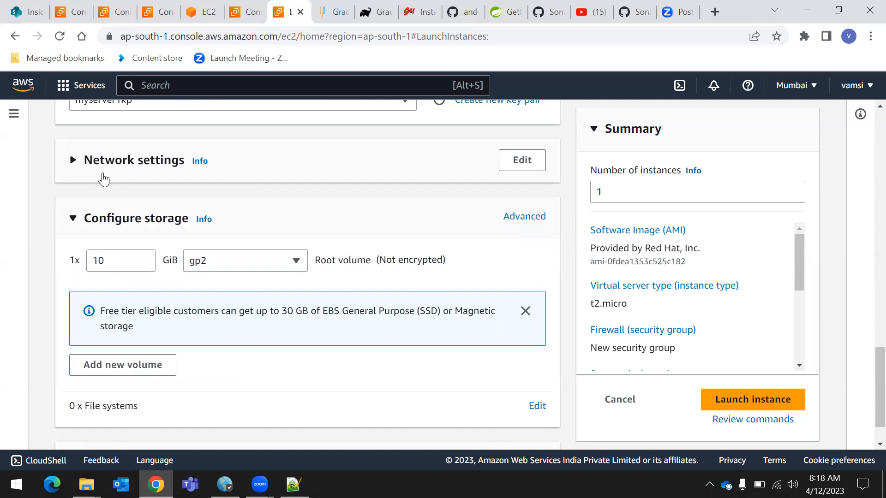
Review the storage and advanced details sections of the launch form, and launch server4
scroll(196, 285, down, 1)
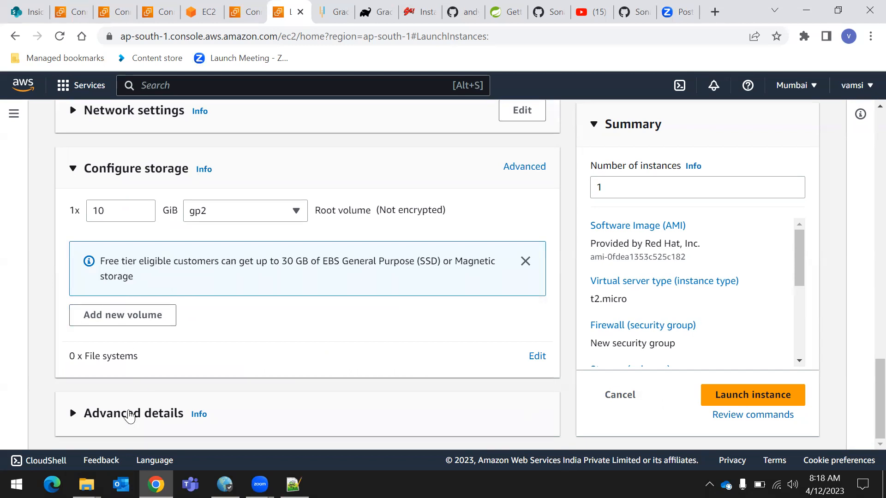
click(187, 406)
scroll(187, 406, down, 15)
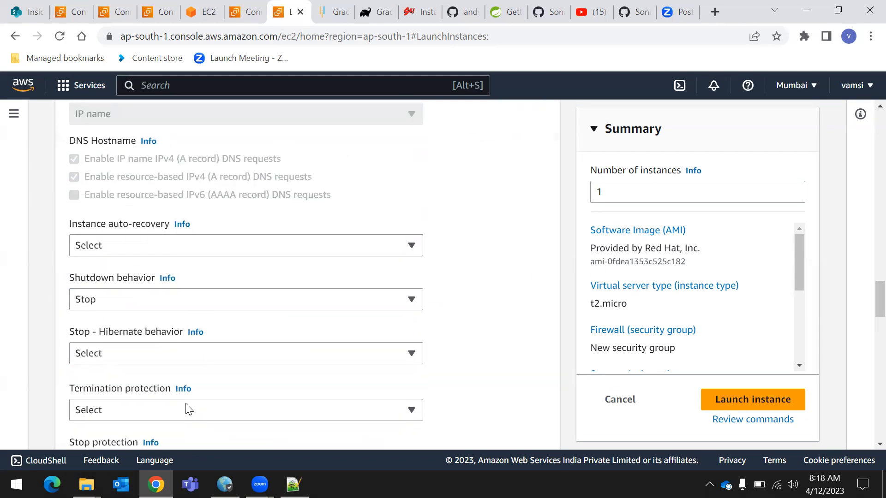
click(737, 400)
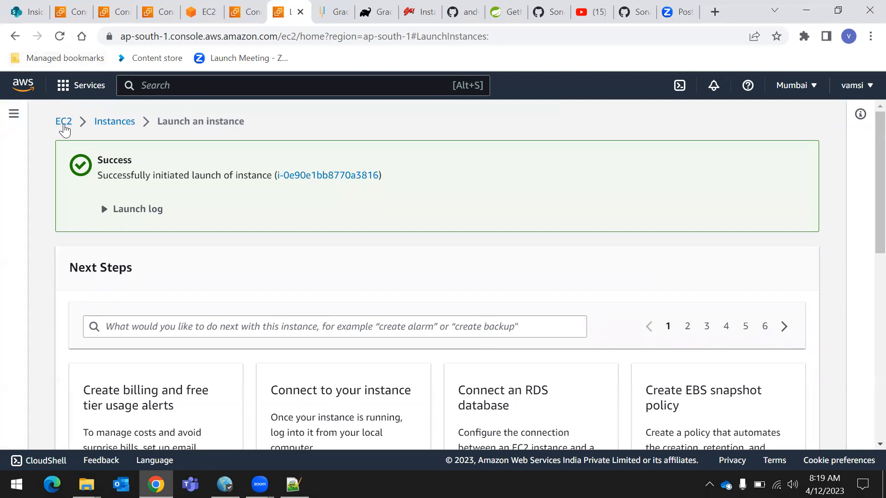
Open the running instances from the EC2 dashboard, remove the instance state filter and check the state of server4
click(63, 122)
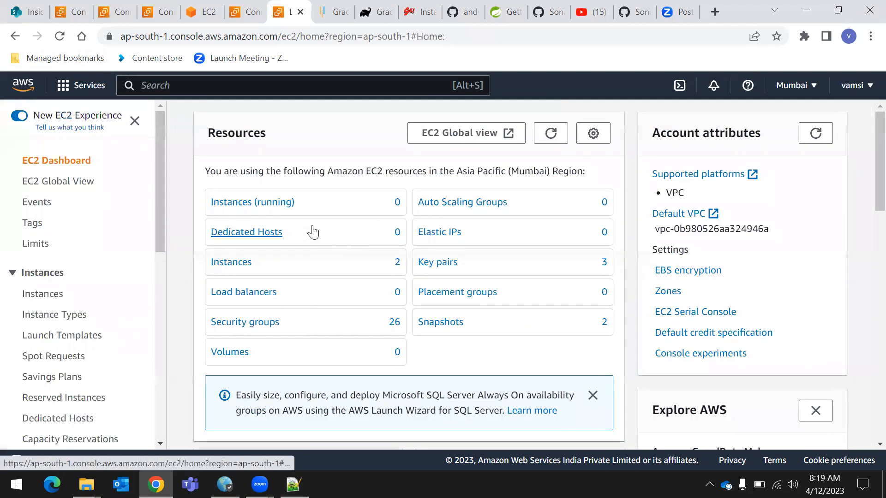
click(257, 212)
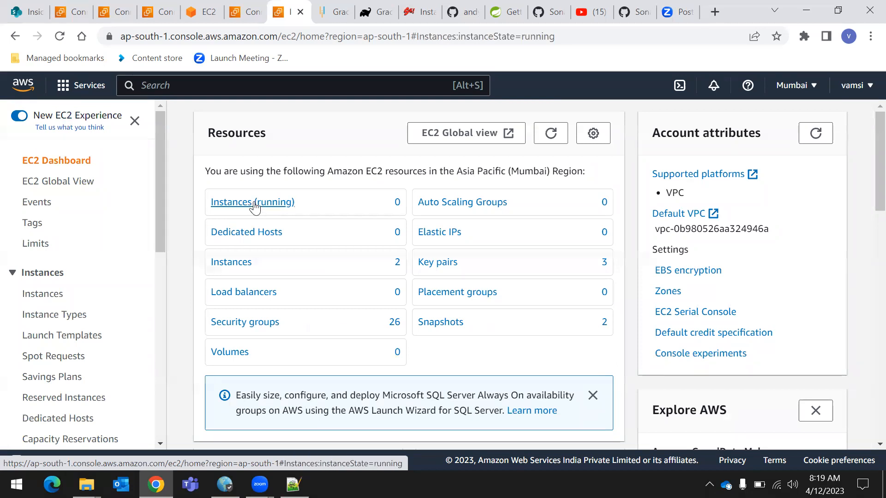
click(308, 165)
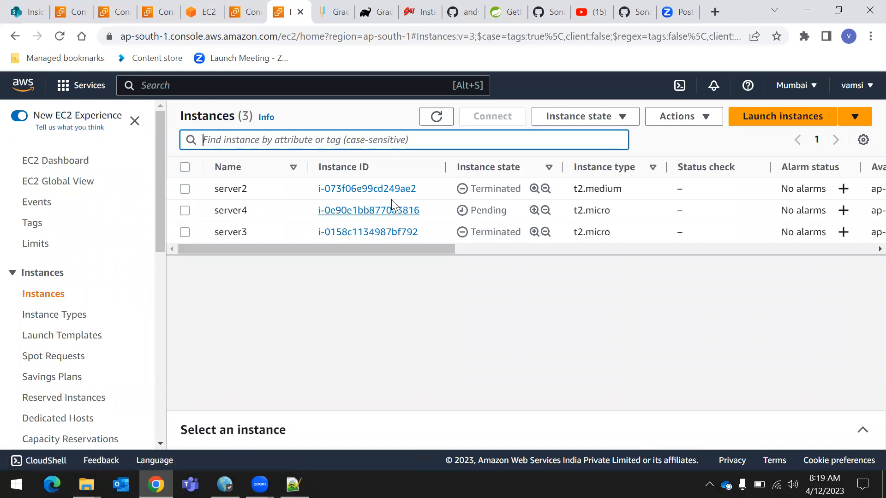
drag(219, 210, 427, 208)
click(480, 218)
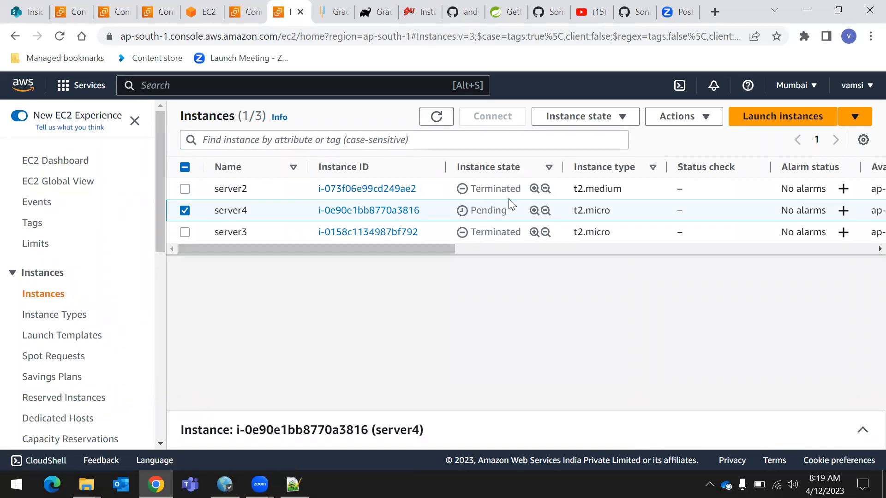
click(184, 212)
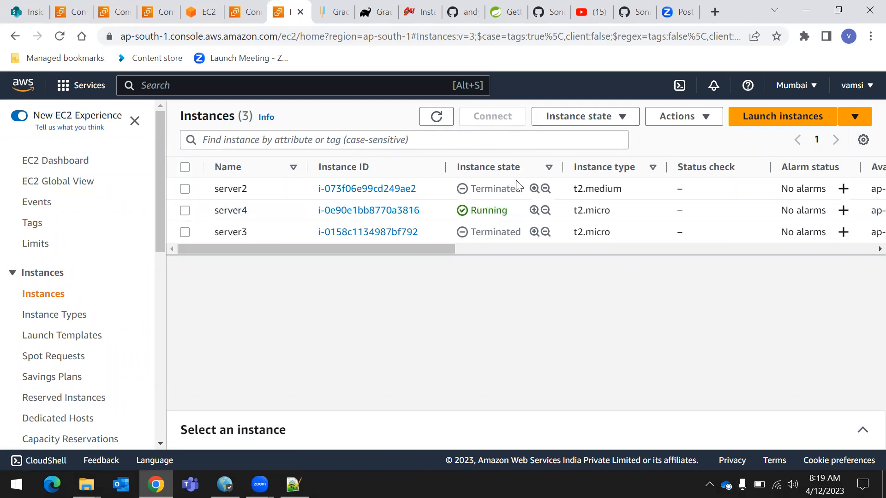
Try to connect to server4 through EC2 Instance Connect with the default user name ec2-user
click(184, 211)
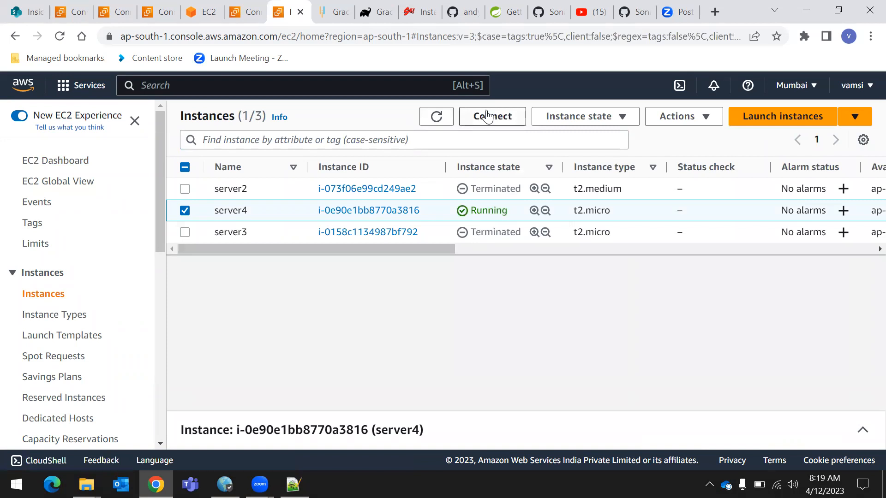
click(484, 119)
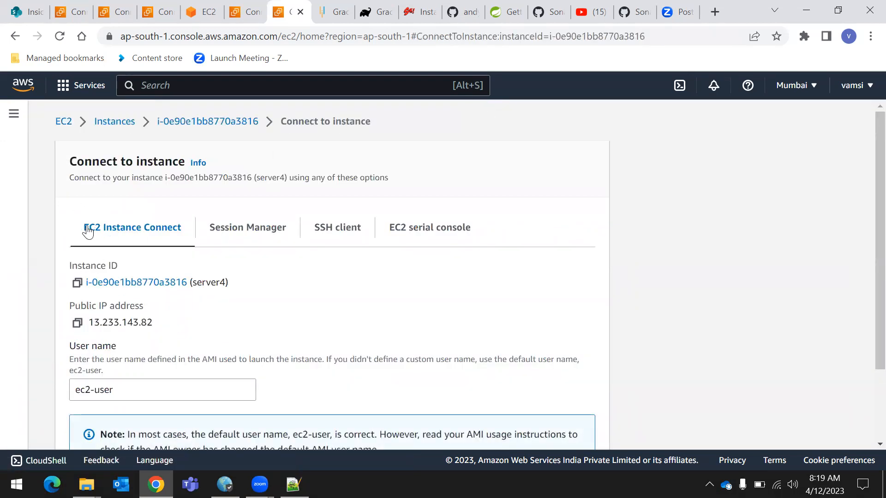
scroll(299, 286, down, 2)
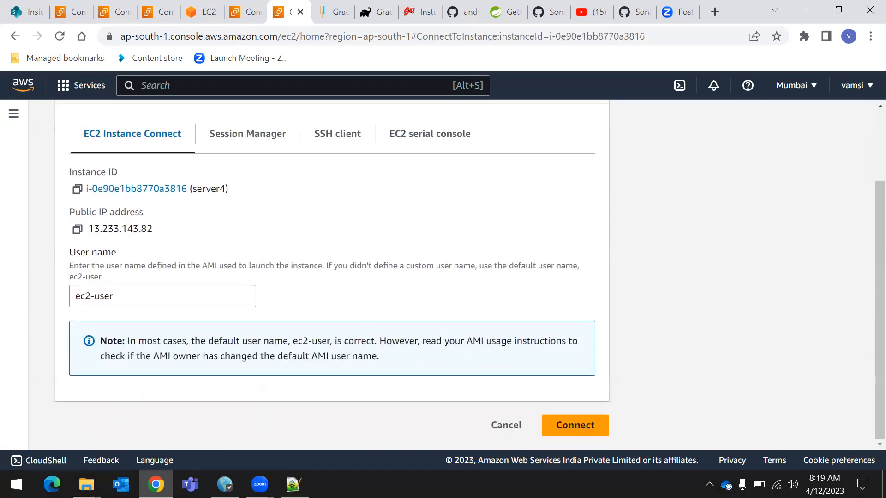
click(574, 425)
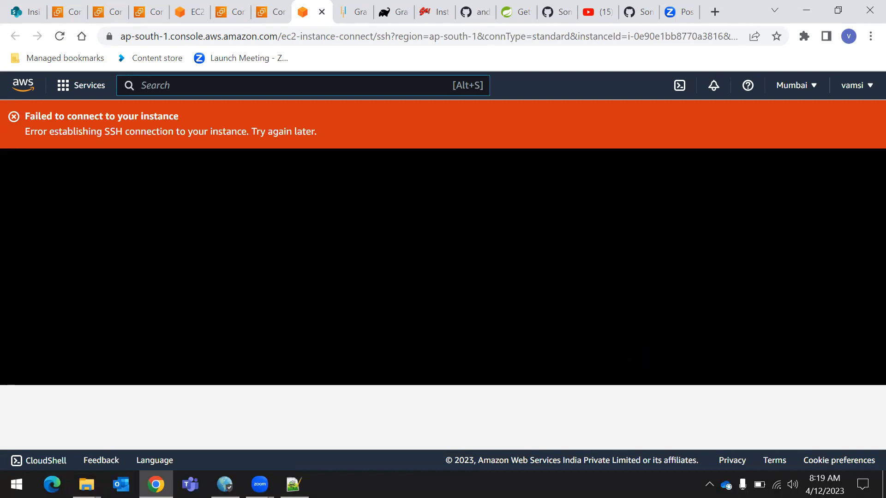
Close the failed server4 session, the server4 and server3 connection pages, and the server2 terminal session
click(322, 12)
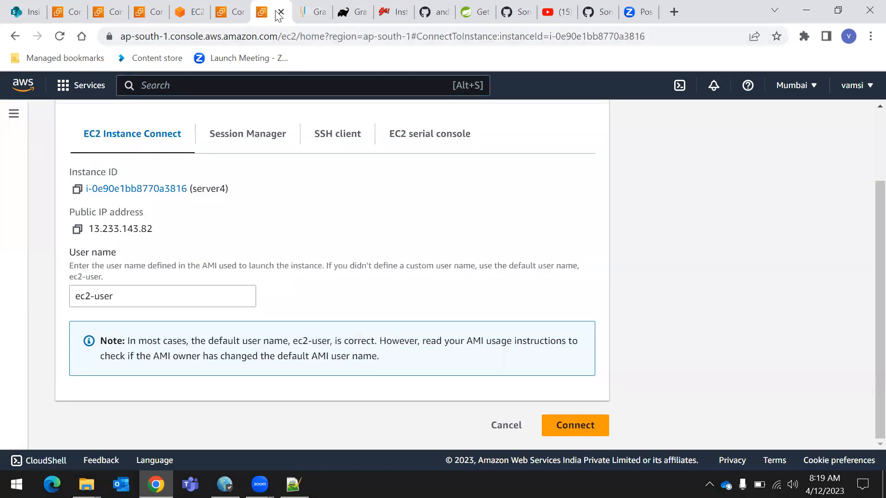
click(280, 12)
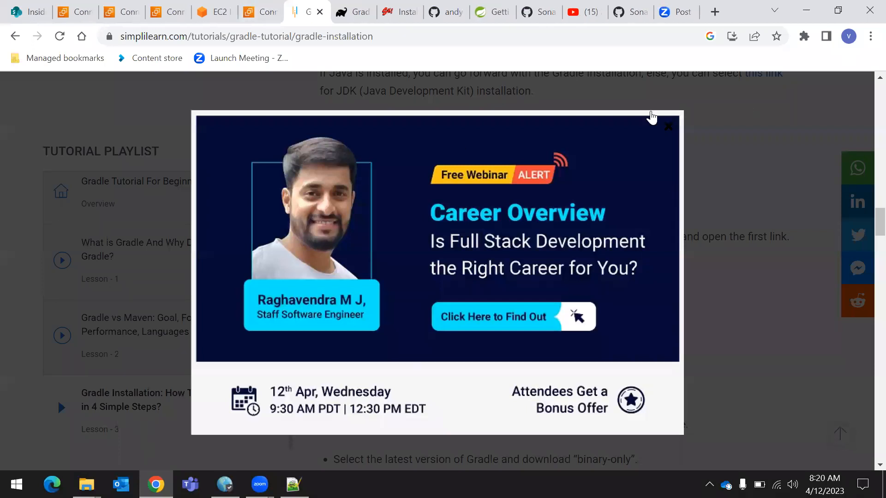
click(769, 136)
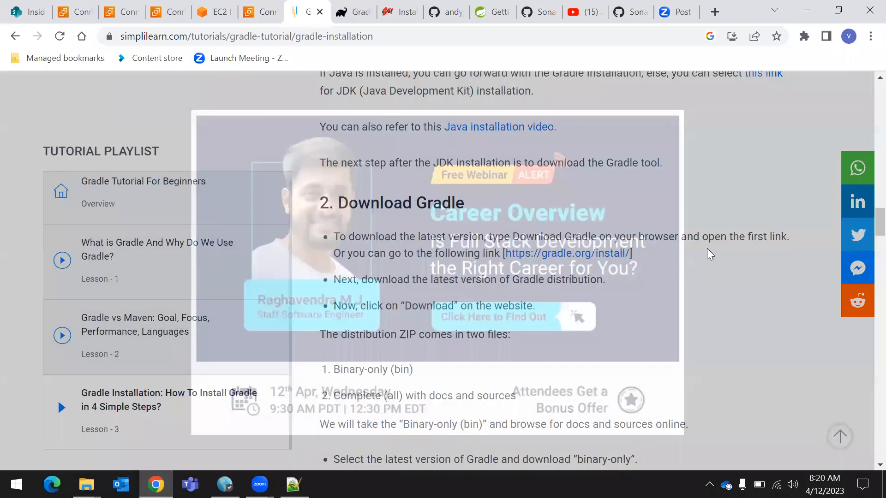
click(250, 15)
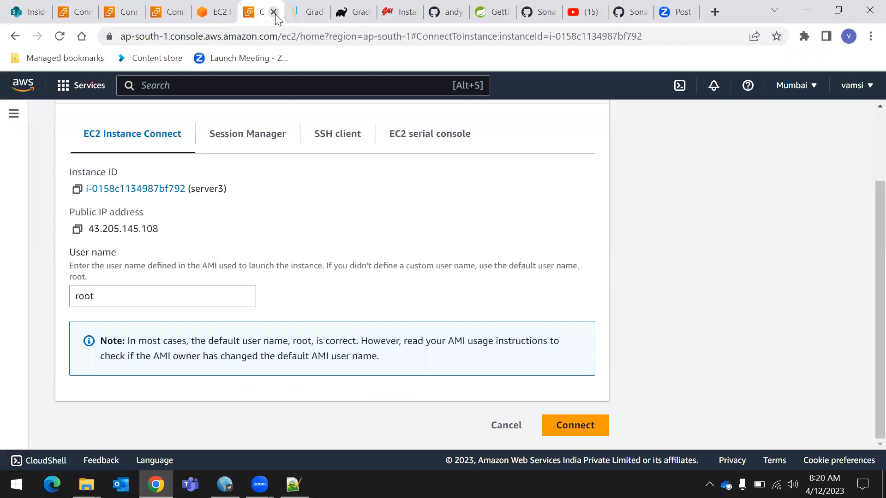
scroll(193, 159, up, 3)
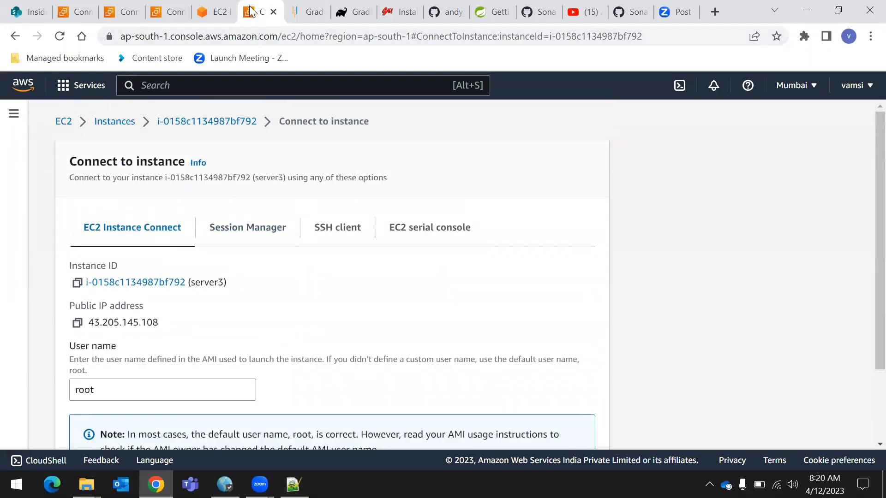
click(273, 11)
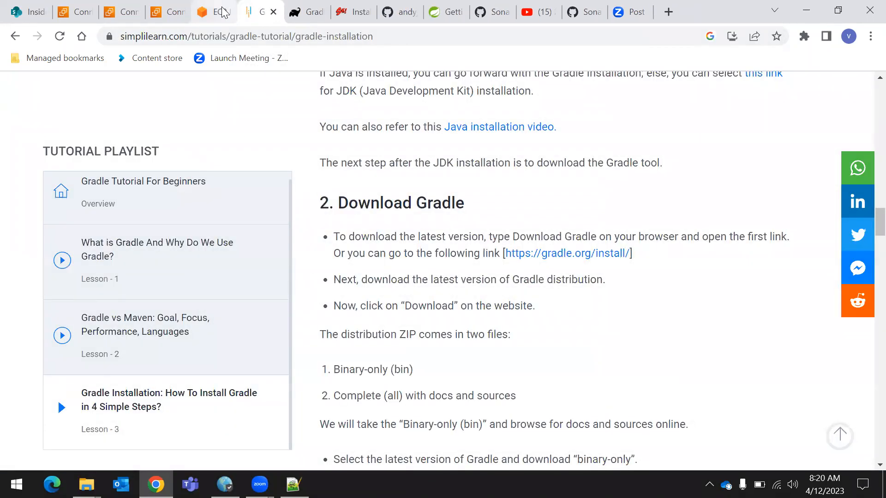
click(223, 12)
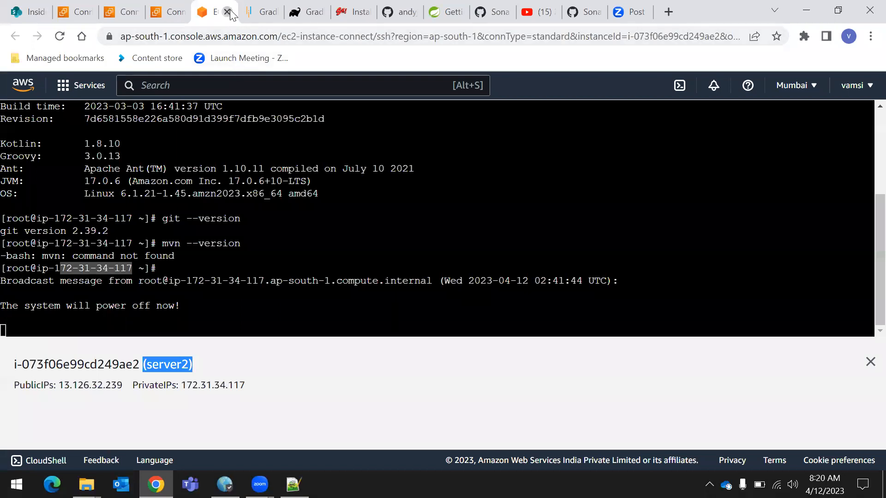
click(226, 12)
List the EC2 instances from the dashboard without the running-state filter, and close the spare server2 connection page
click(175, 14)
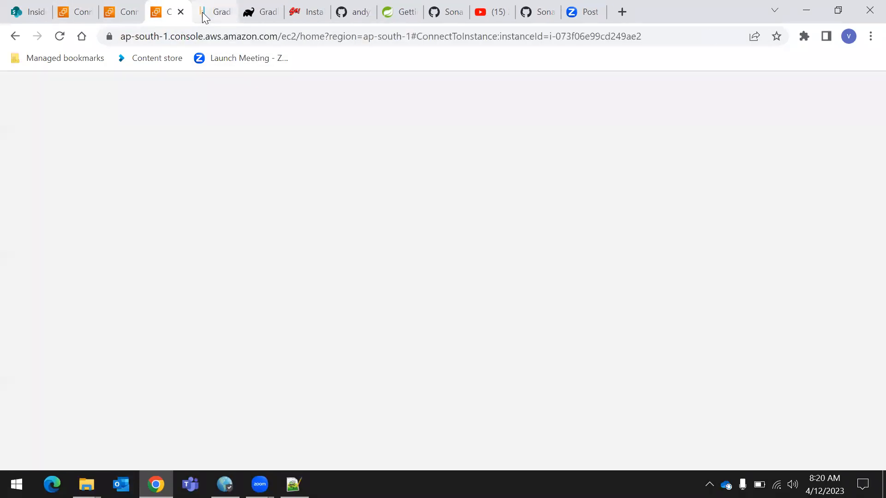
scroll(168, 200, up, 3)
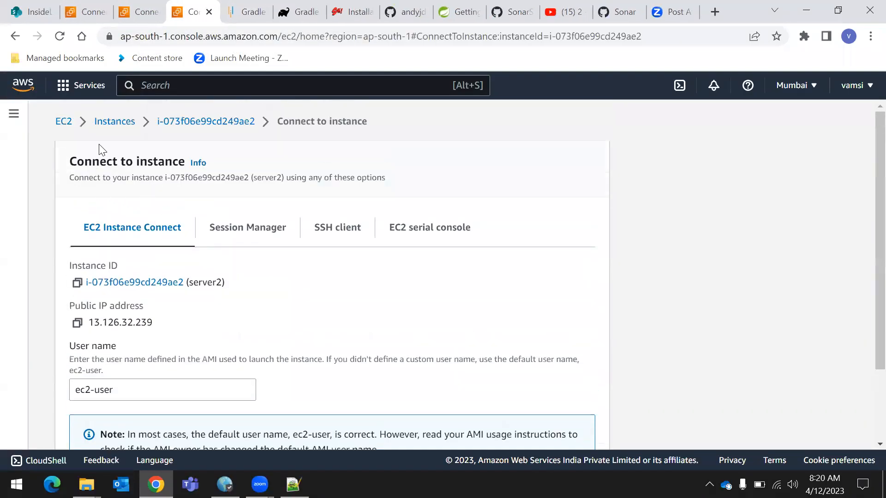
click(63, 120)
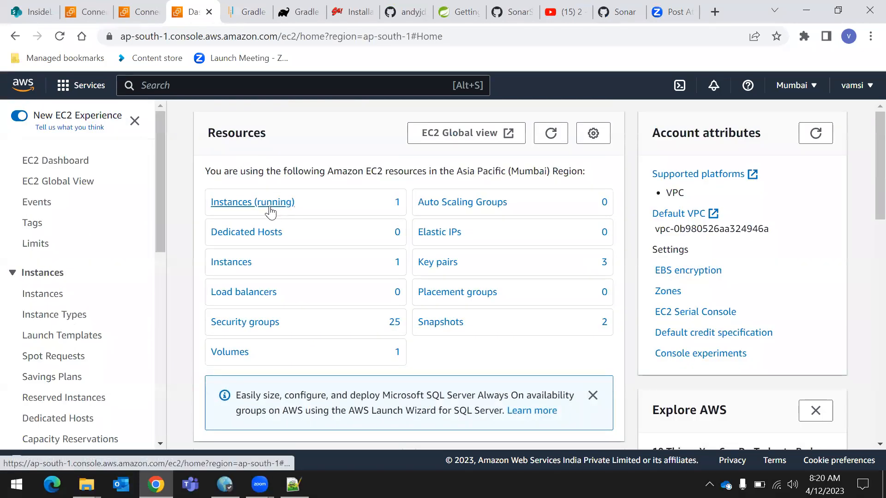
click(264, 206)
click(139, 14)
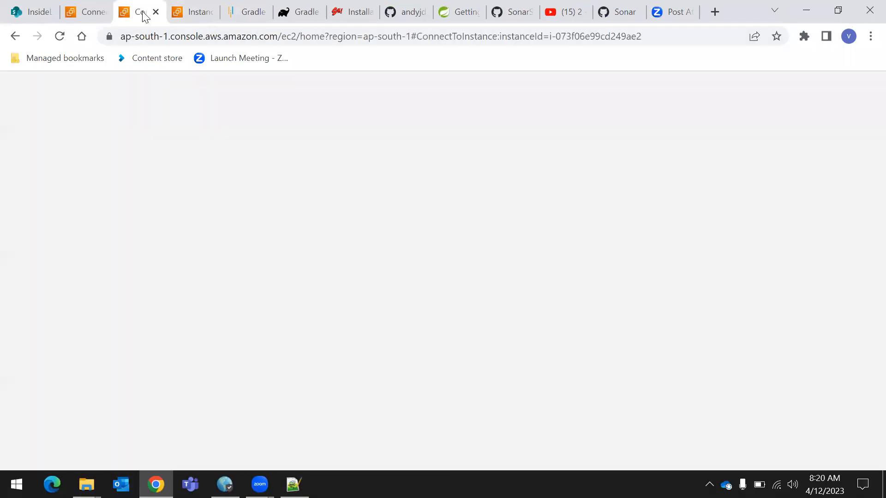
click(156, 14)
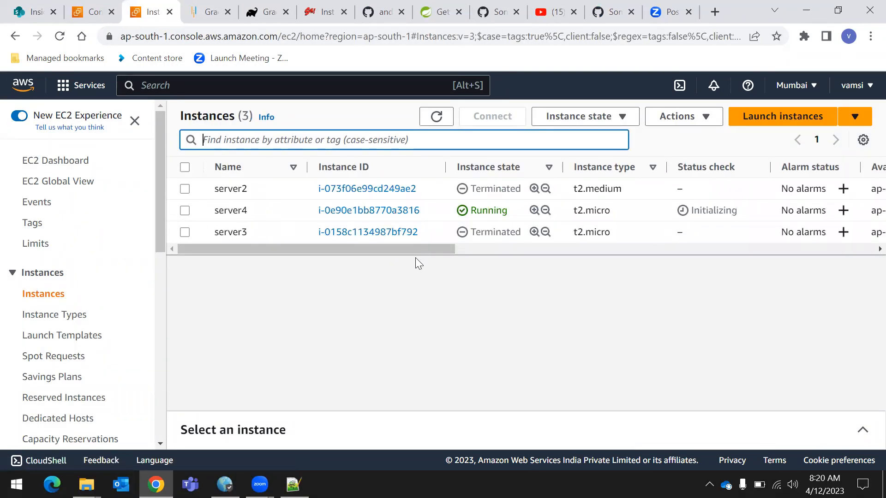
Examine the status check of server4 in the instance list and reload the page
drag(680, 165, 751, 184)
click(728, 306)
drag(687, 211, 741, 220)
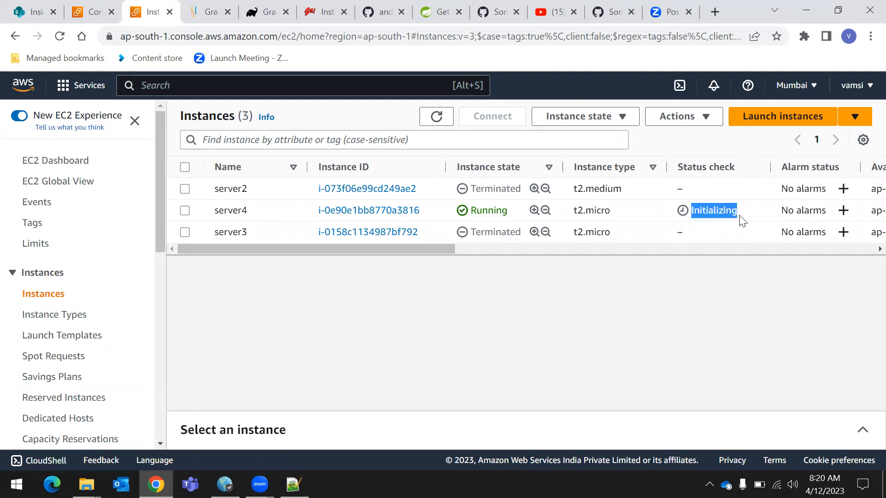
click(59, 36)
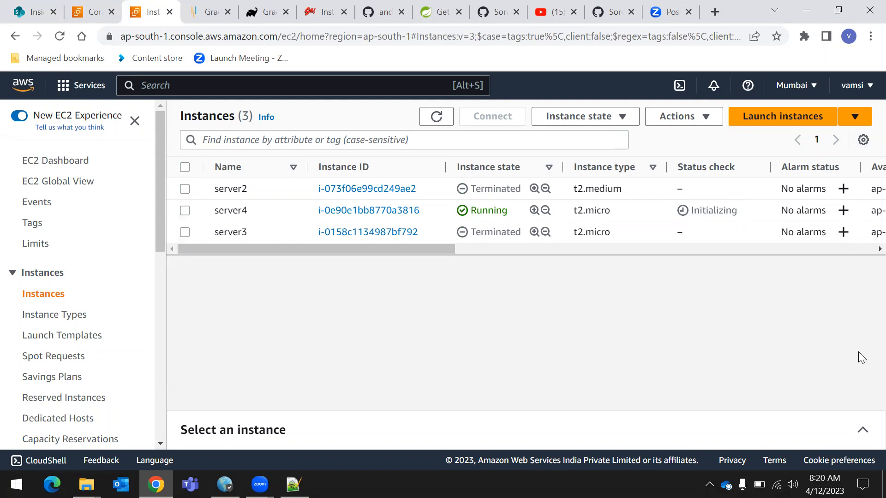
Try again to connect to server4 through EC2 Instance Connect as ec2-user, read the error and close the session
click(185, 211)
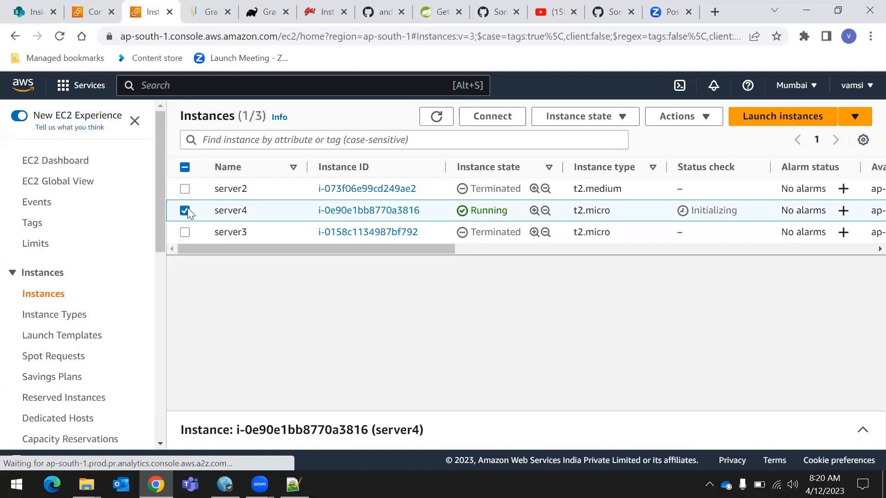
click(487, 116)
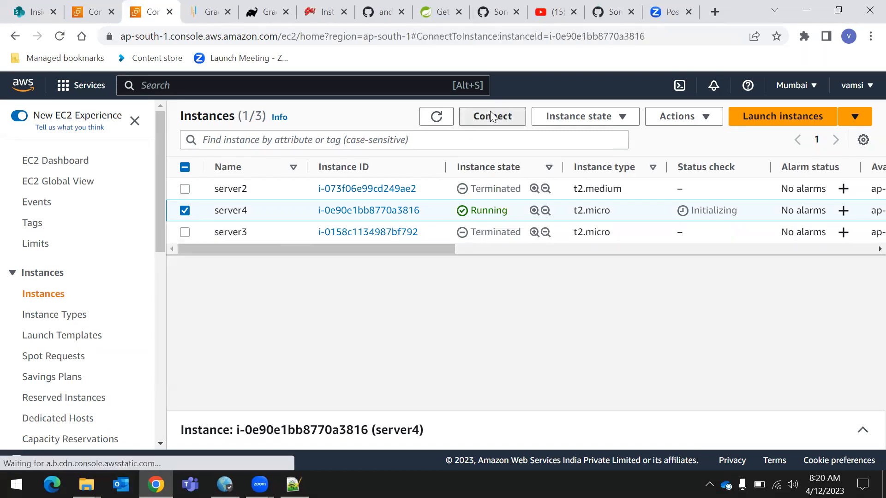
scroll(346, 267, down, 2)
click(572, 425)
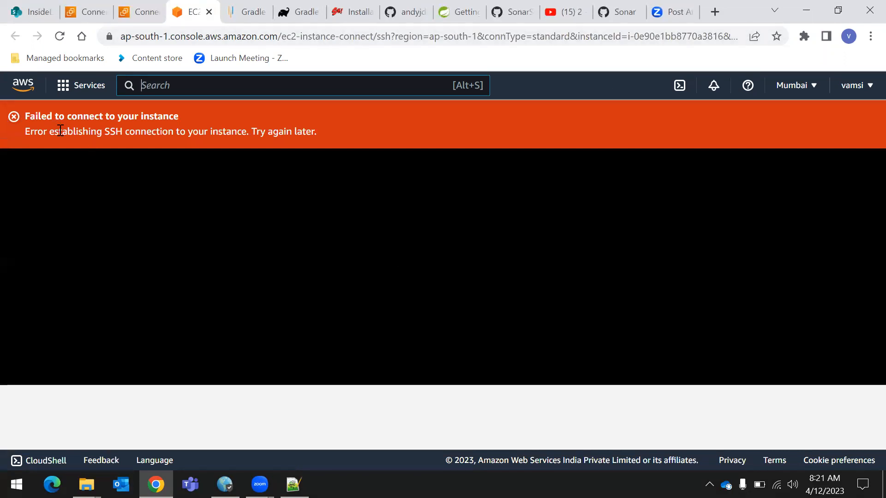
drag(21, 135, 142, 129)
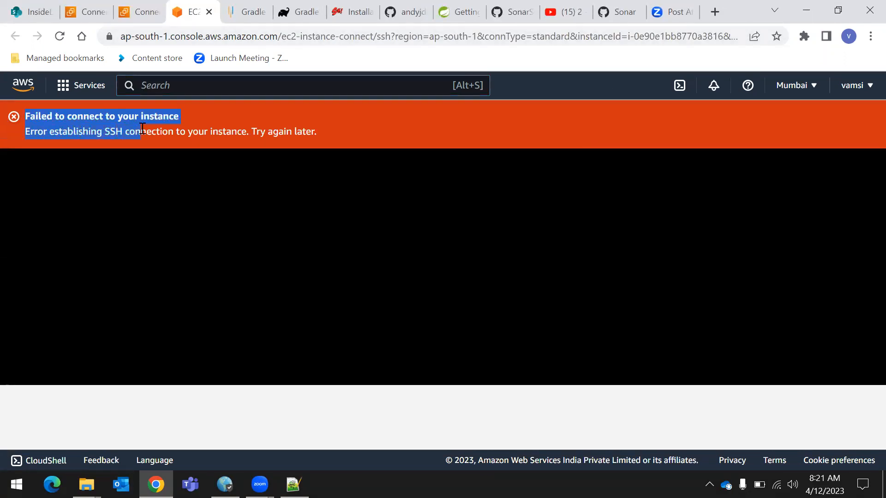
click(118, 148)
drag(21, 137, 51, 134)
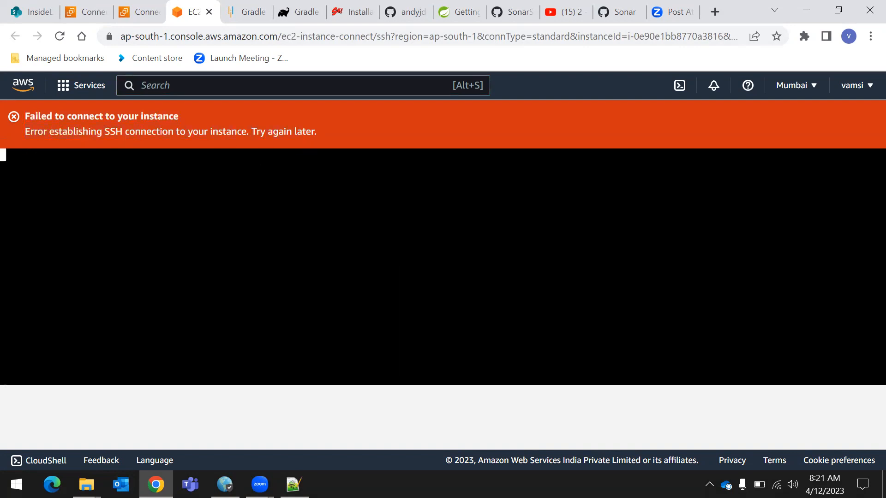
click(208, 11)
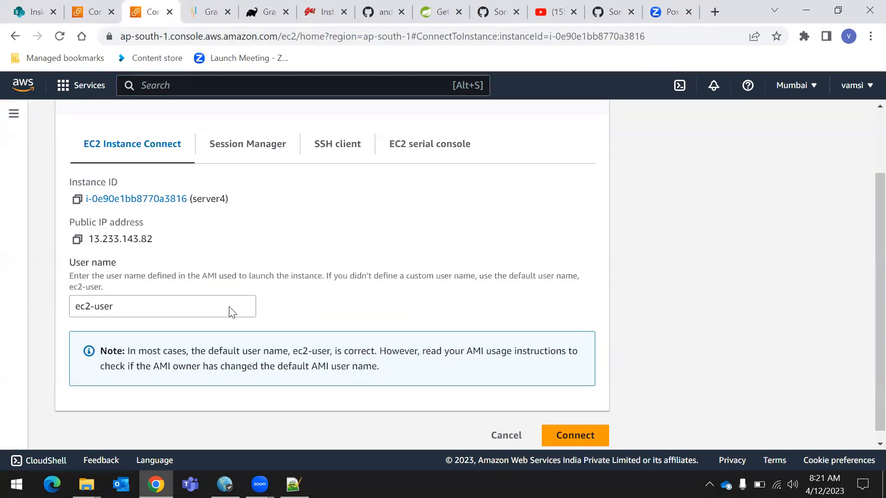
Open the instance summary of server4 from the EC2 dashboard's list of running instances
scroll(232, 311, up, 2)
click(62, 123)
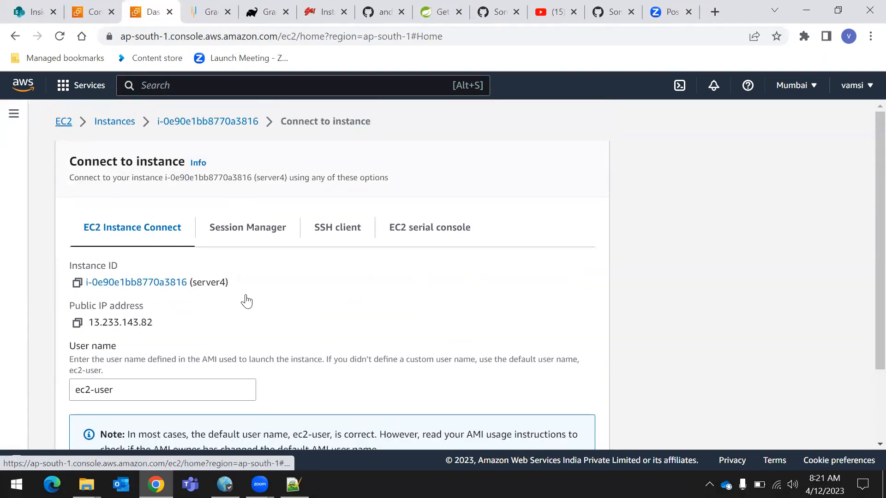
click(256, 204)
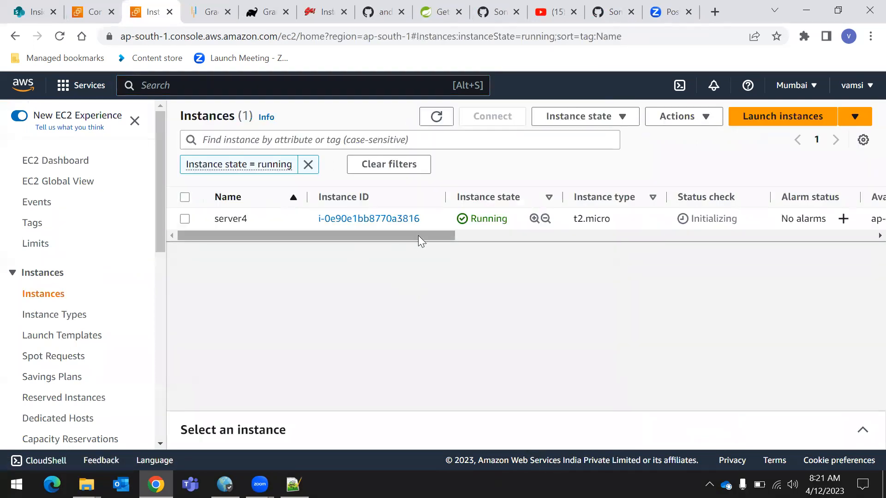
click(339, 221)
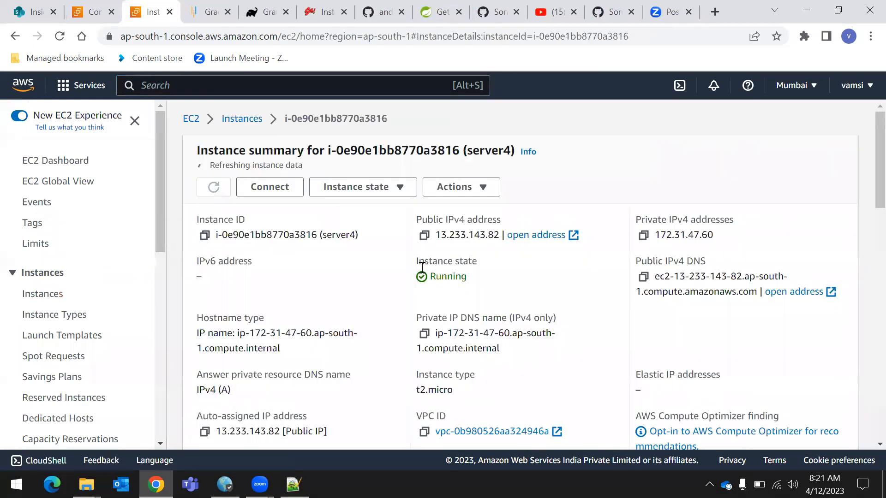
Examine the summary, platform details and security details of server4
scroll(391, 289, down, 1)
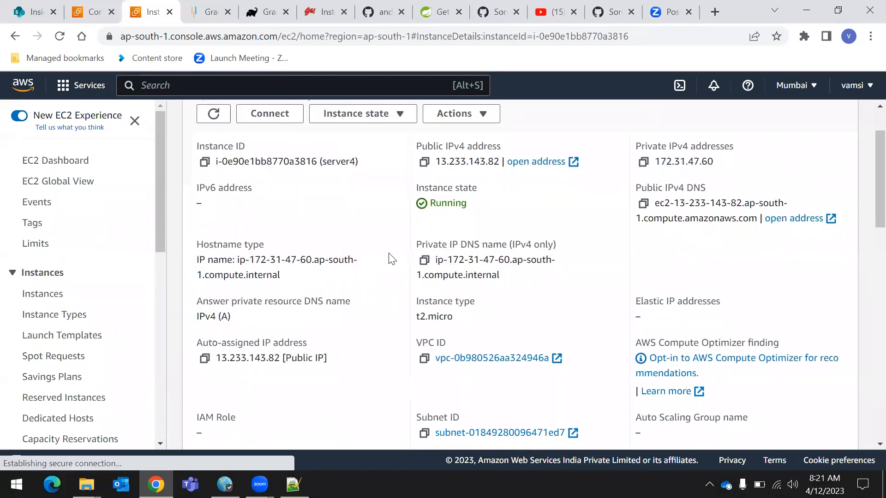
scroll(508, 286, down, 4)
scroll(484, 300, up, 5)
scroll(475, 307, down, 1)
scroll(471, 313, down, 5)
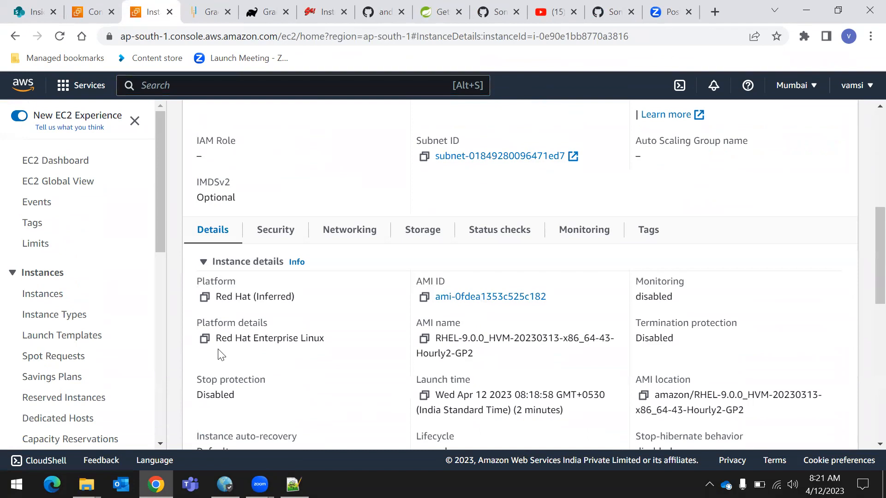
drag(216, 342, 344, 341)
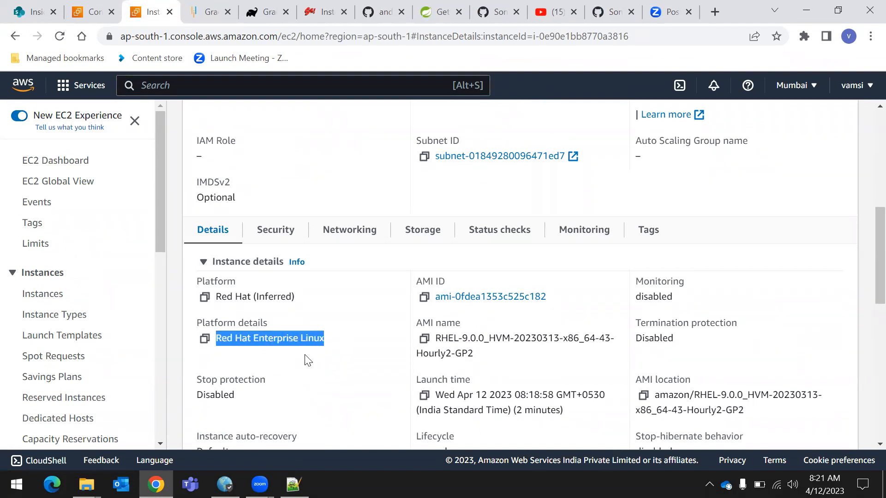
click(277, 354)
drag(214, 339, 335, 346)
click(302, 358)
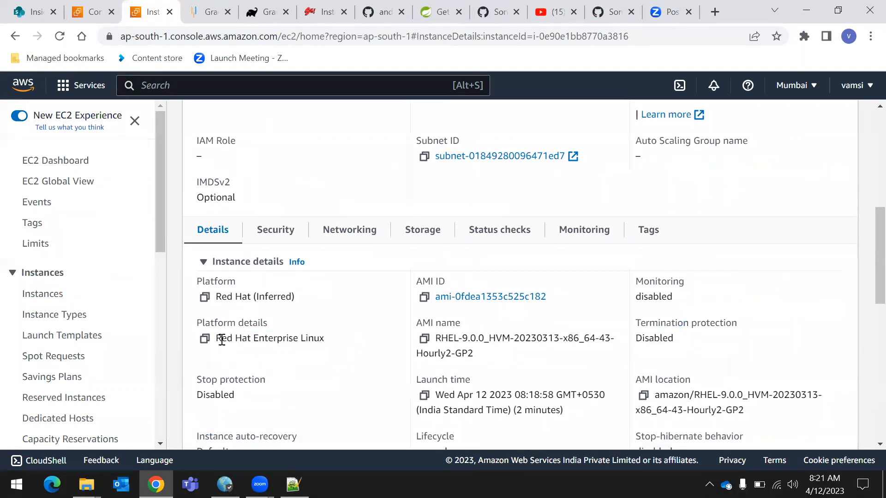
drag(221, 339, 326, 346)
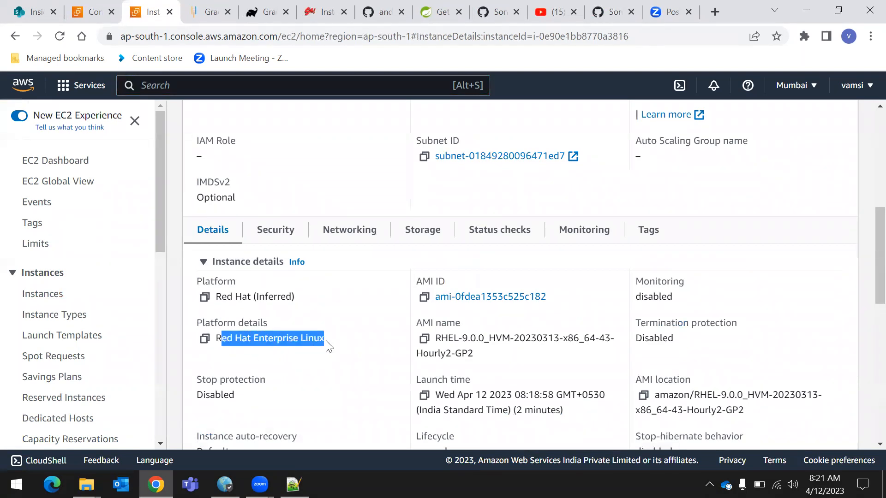
click(298, 364)
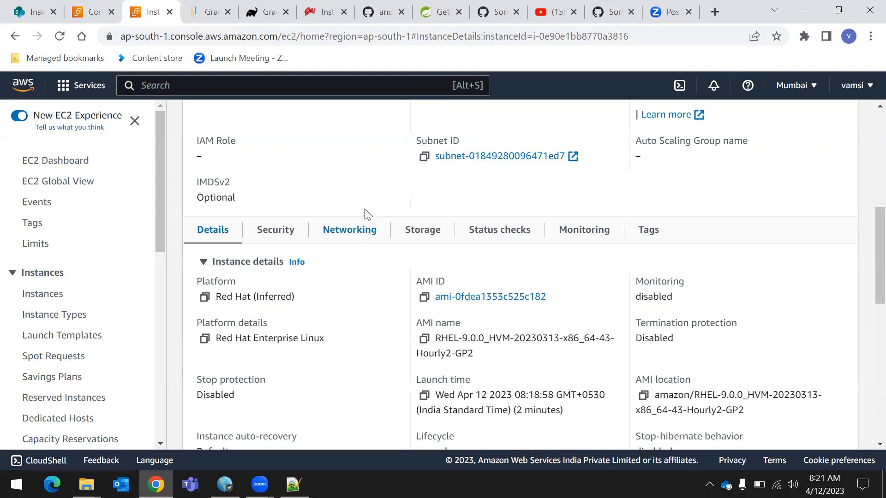
click(274, 240)
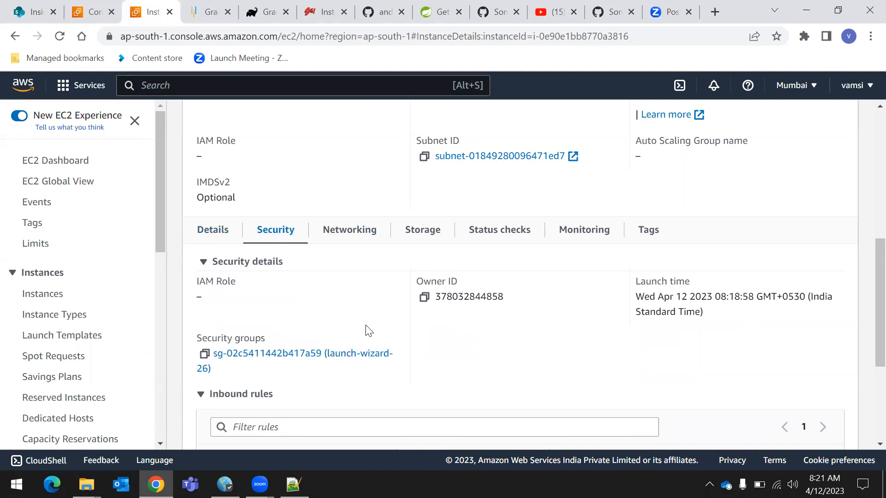
scroll(302, 312, up, 5)
List all EC2 instances by opening the dashboard's running instances and removing the running-state filter
click(74, 163)
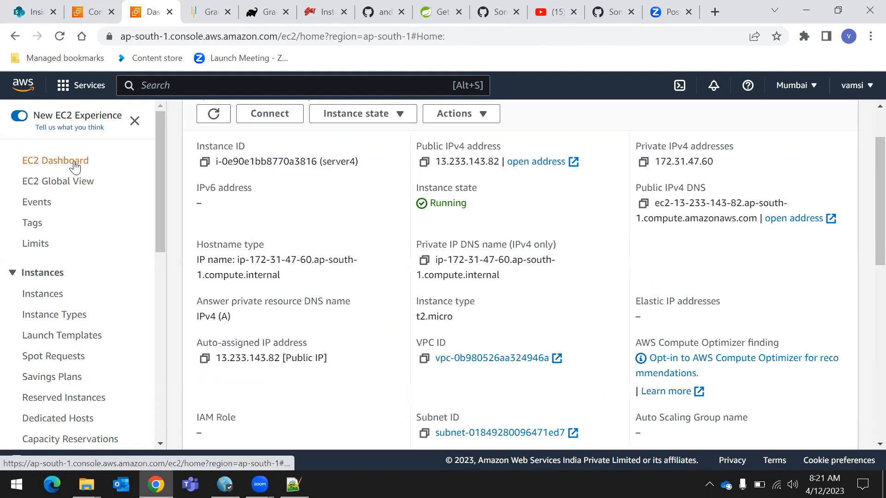
click(249, 203)
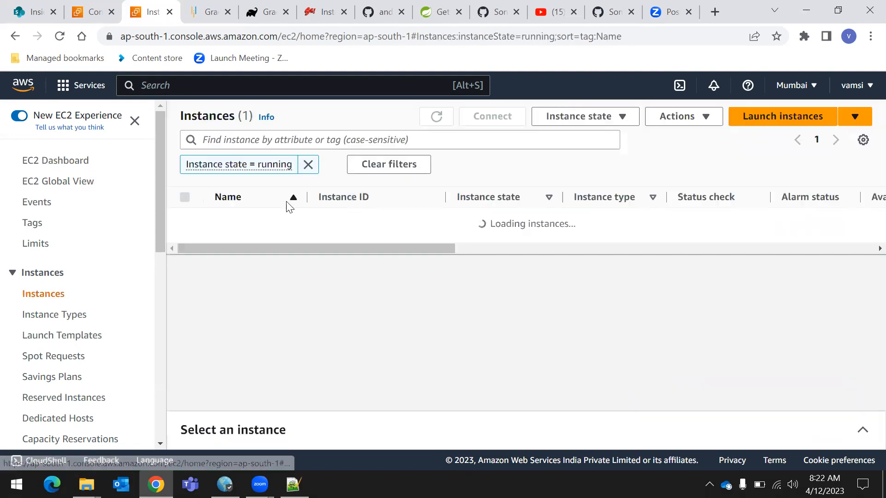
click(308, 165)
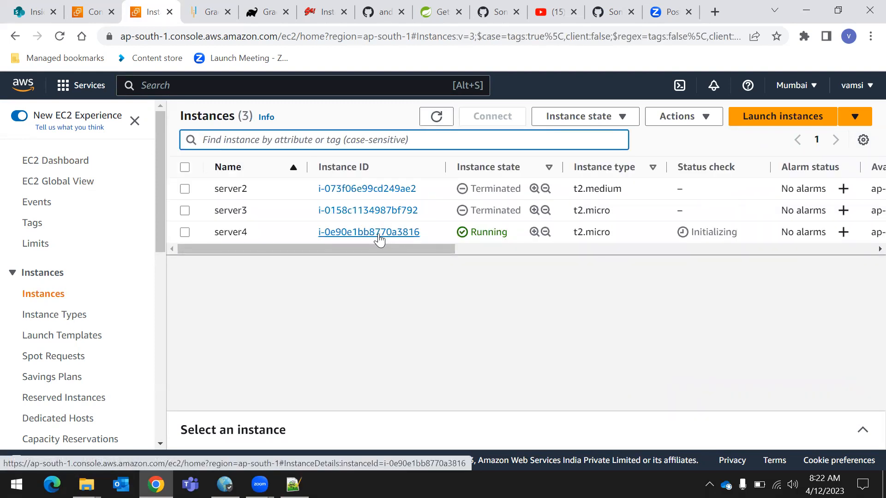
Retry connecting to server4 through EC2 Instance Connect with the user name ec2-user and read the resulting message
click(185, 232)
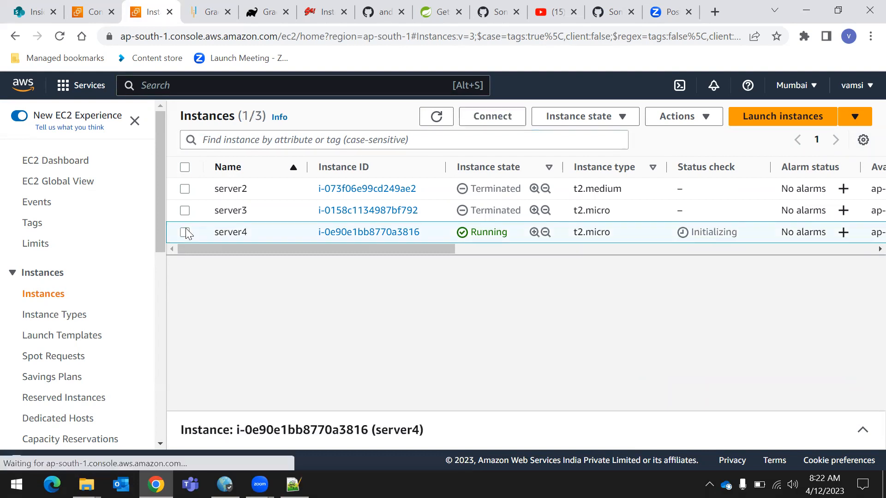
click(493, 117)
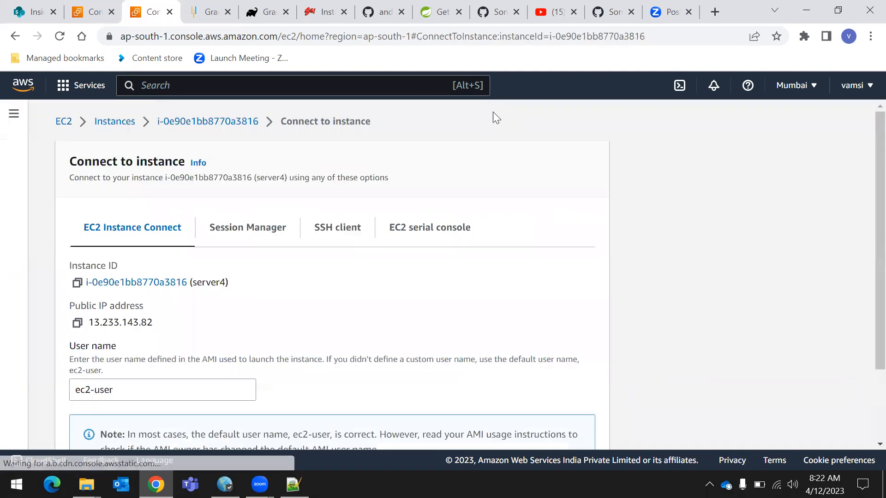
scroll(516, 339, down, 2)
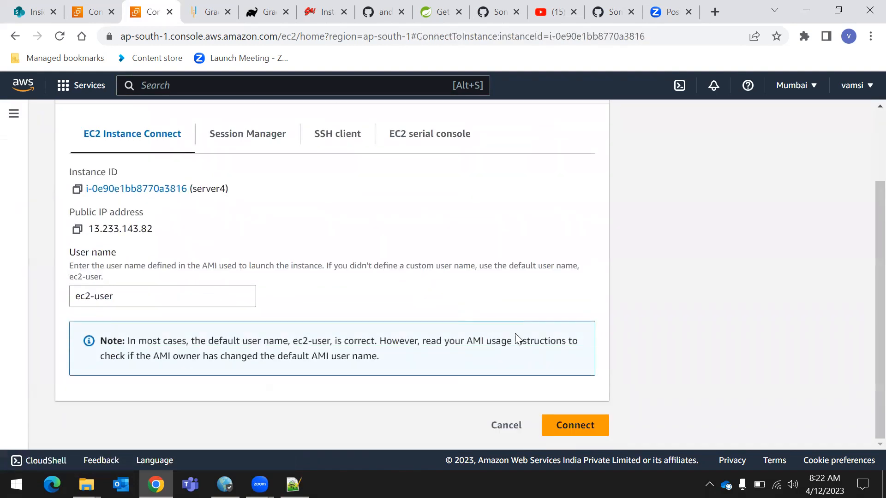
click(584, 423)
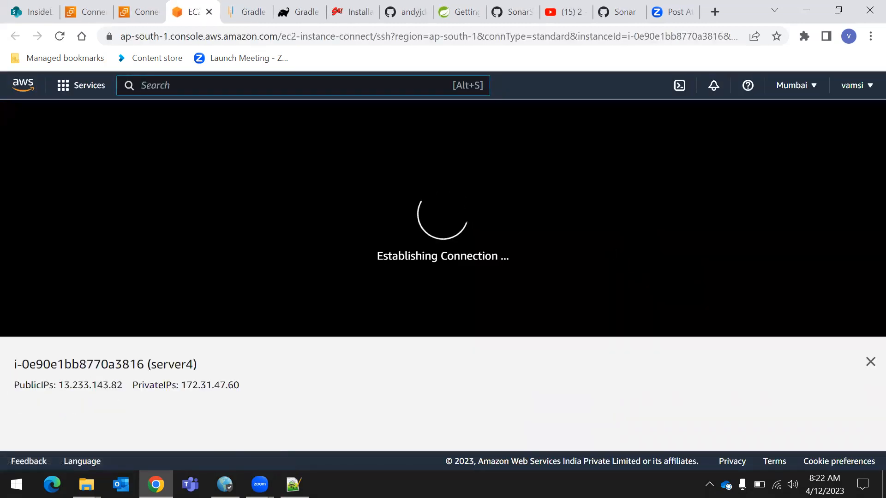
drag(16, 141, 219, 126)
click(281, 161)
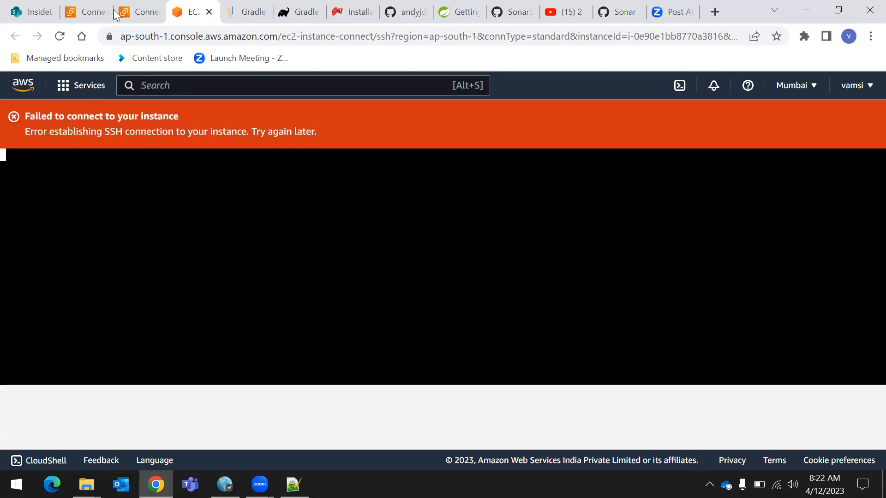
Return to the instance list from the connection page and open the details of server4
click(152, 7)
scroll(138, 194, up, 2)
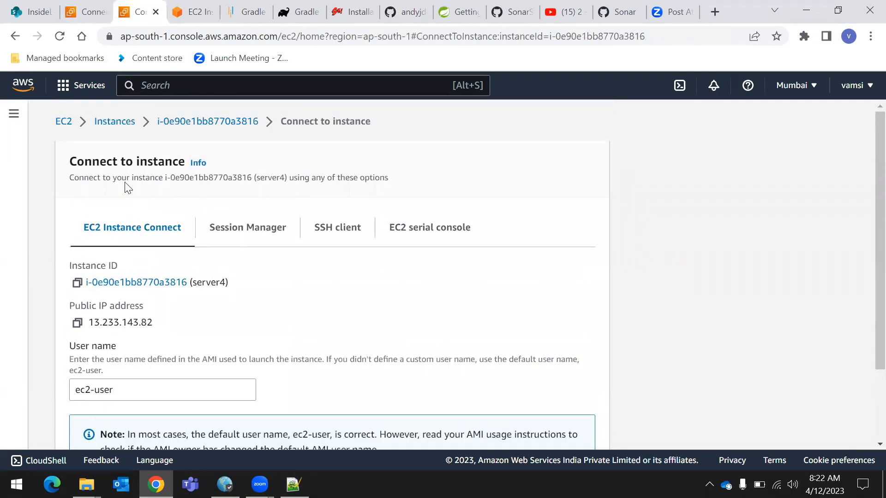
click(95, 122)
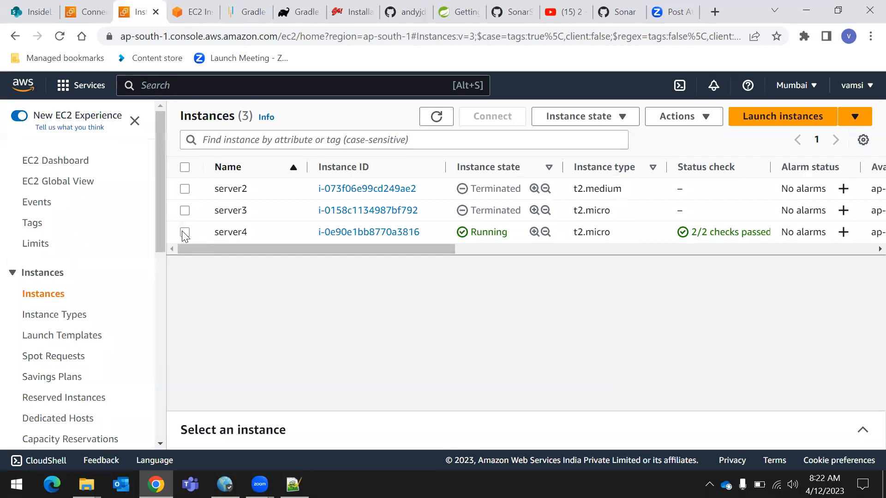
click(185, 233)
click(384, 234)
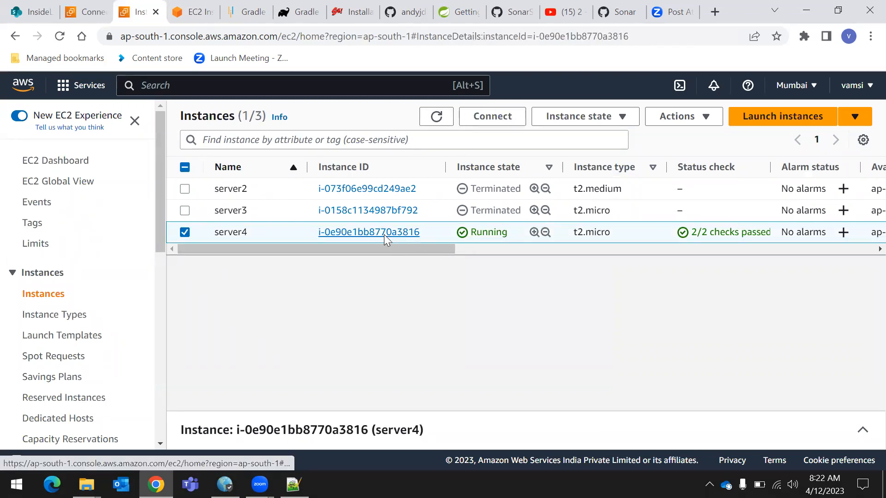
Examine server4's instance details and its security details, including the inbound rules, outbound rules and assigned security group
scroll(371, 268, down, 3)
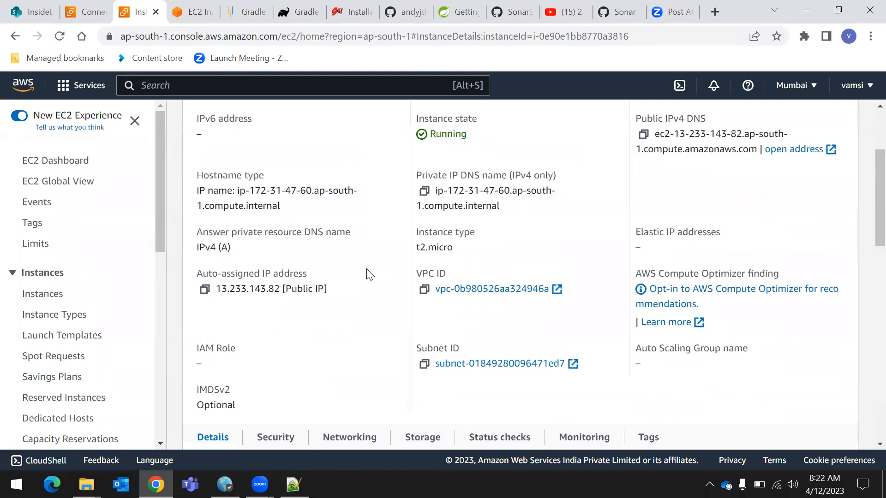
scroll(369, 274, down, 4)
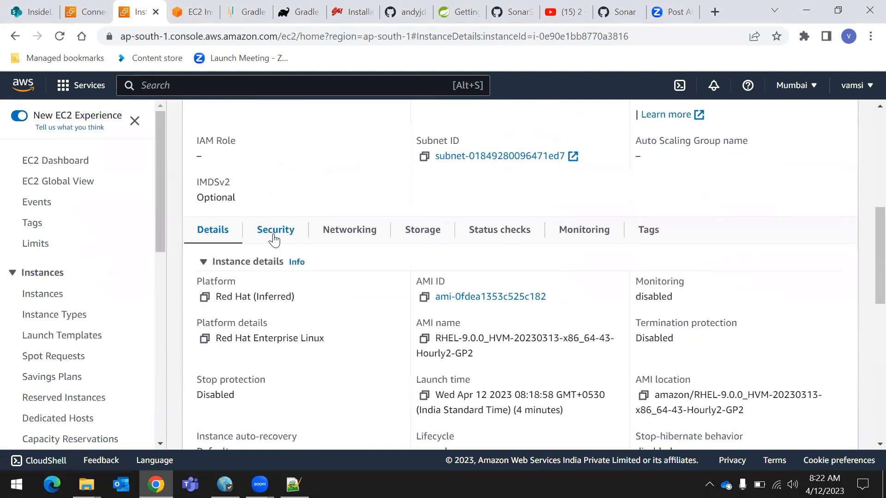
click(275, 233)
scroll(378, 249, down, 3)
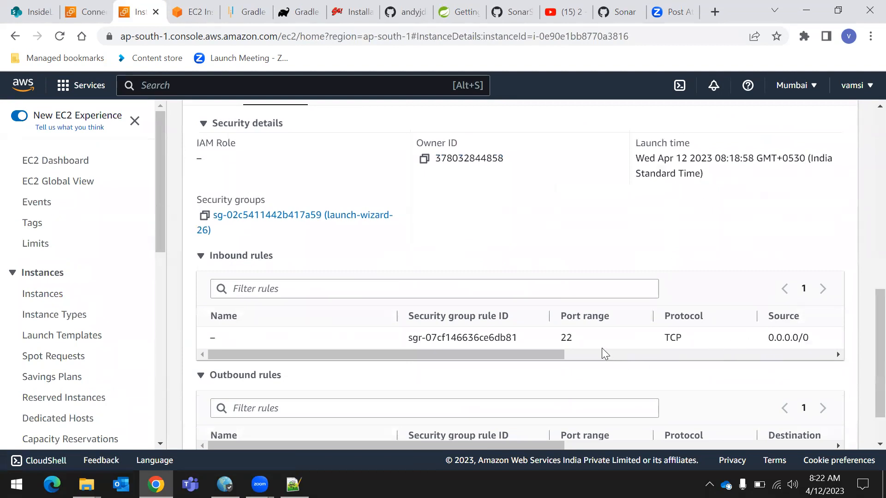
drag(535, 353, 396, 388)
scroll(548, 310, down, 1)
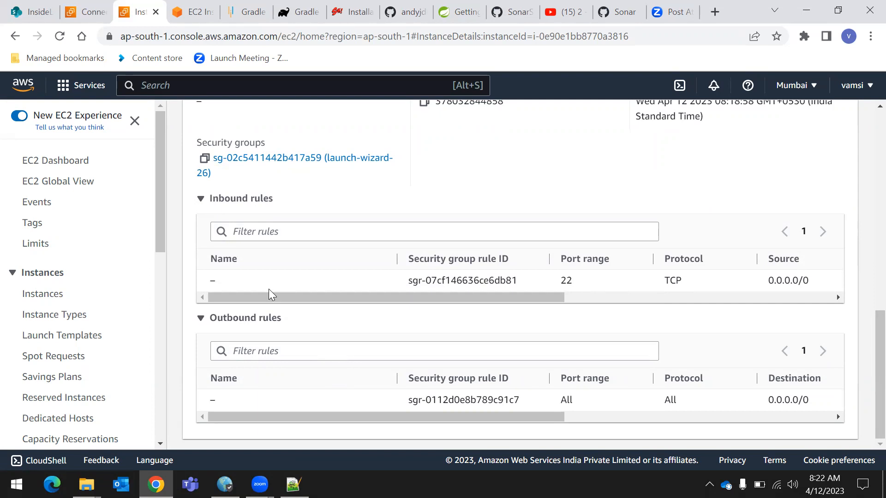
scroll(280, 312, up, 4)
scroll(285, 306, down, 3)
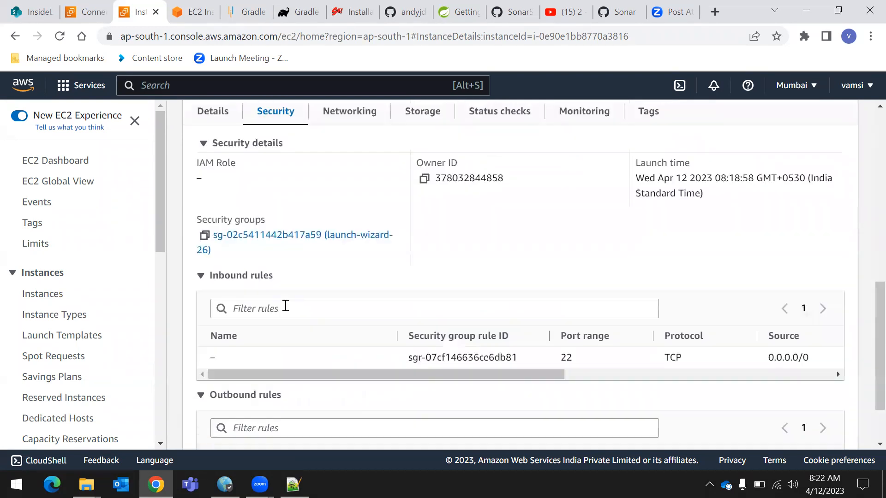
scroll(273, 249, up, 3)
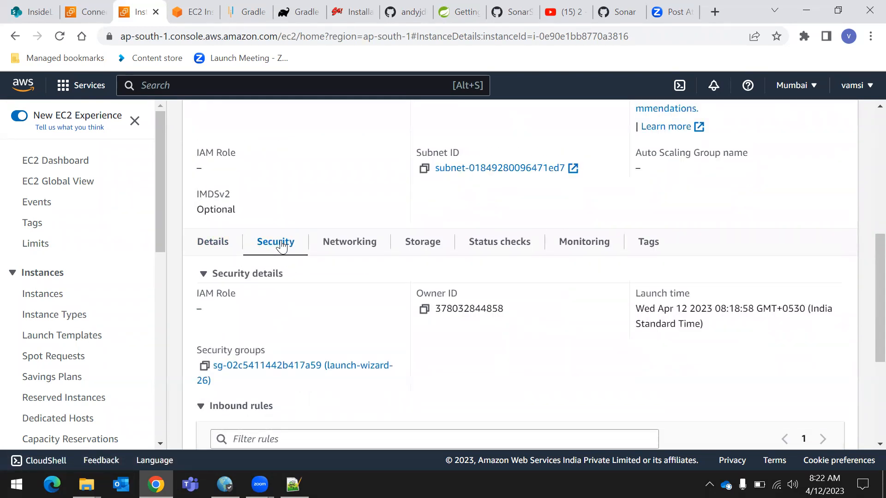
drag(195, 352, 271, 353)
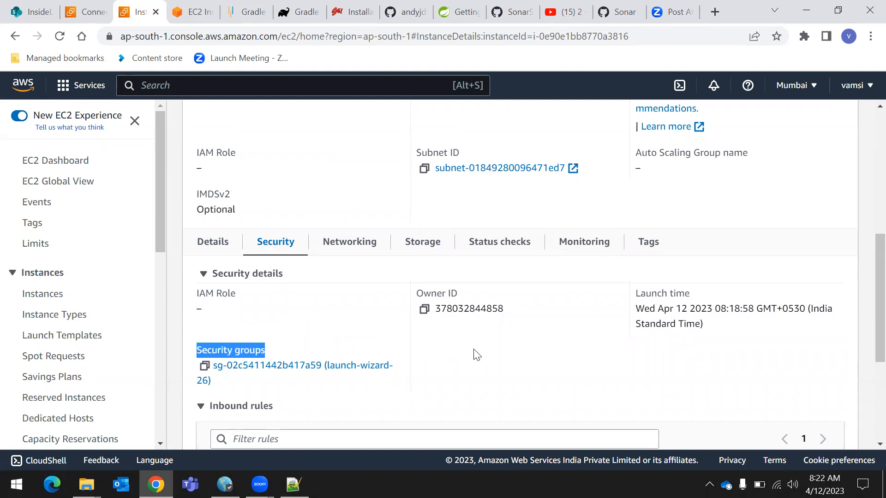
Open server4's security group launch-wizard-26 for inbound rule editing and set the SSH rule's source to Anywhere-IPv4
click(322, 365)
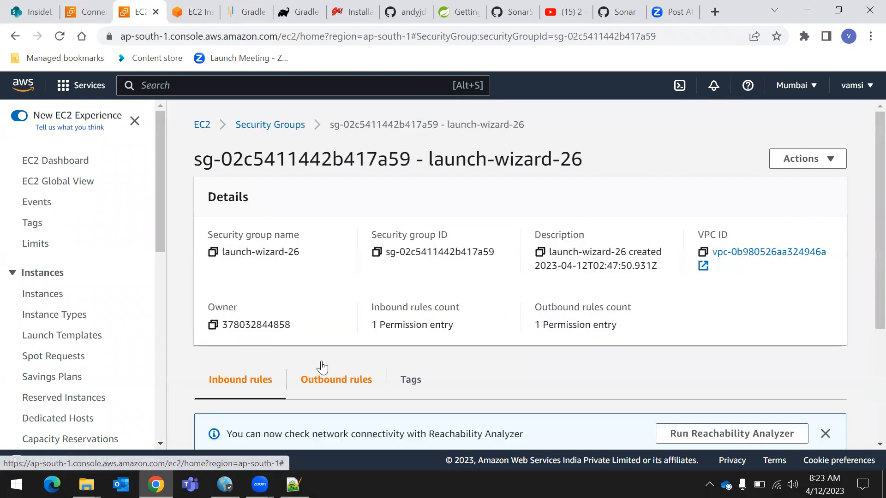
scroll(321, 368, down, 2)
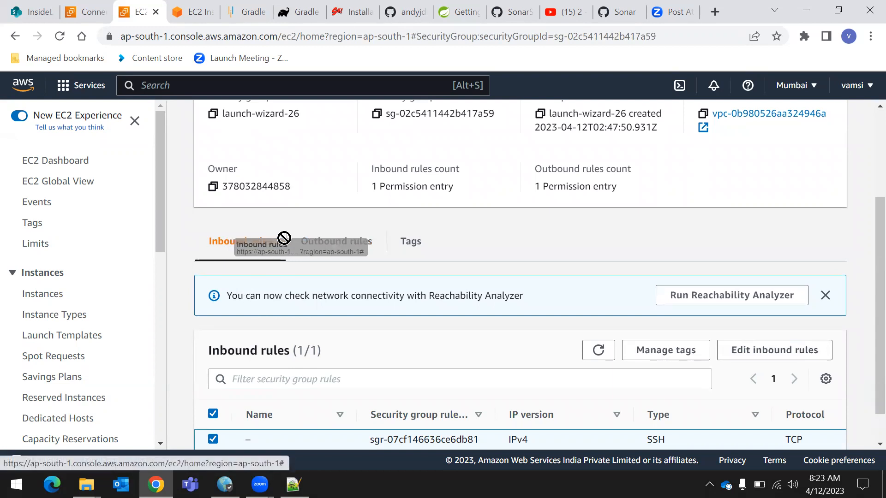
click(780, 352)
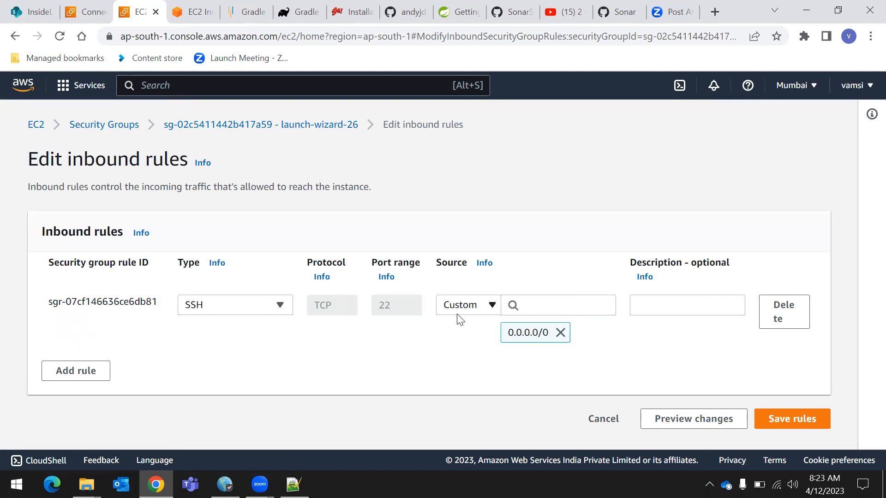
click(489, 308)
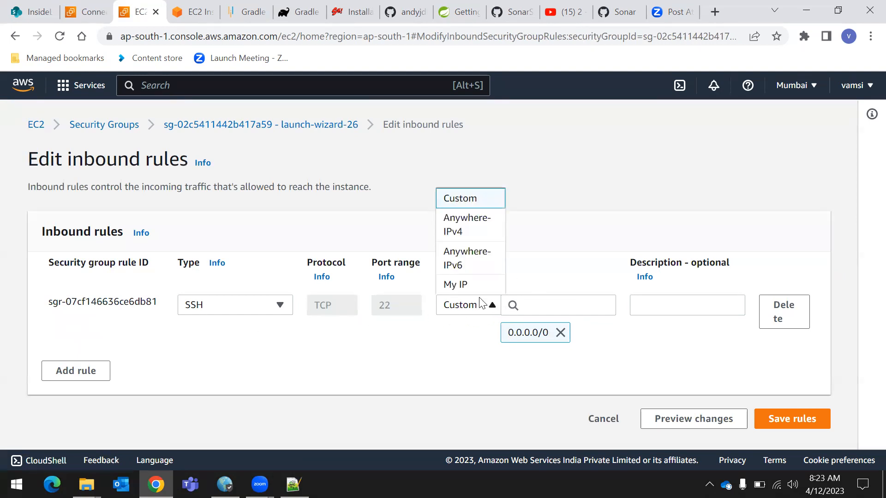
click(265, 362)
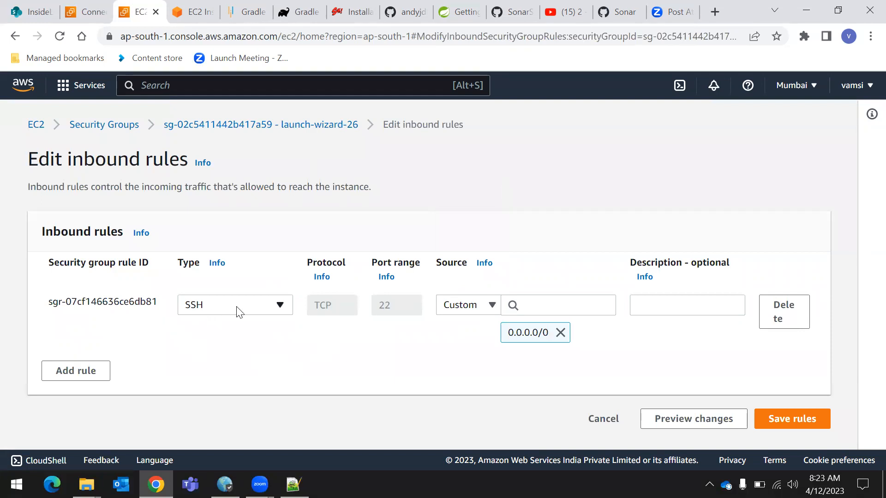
click(474, 314)
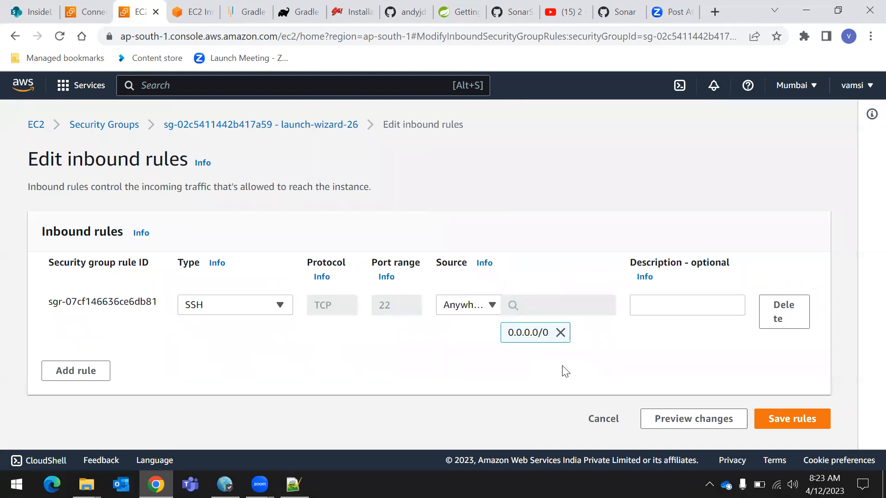
Add a second inbound rule and set its type to All traffic
click(81, 371)
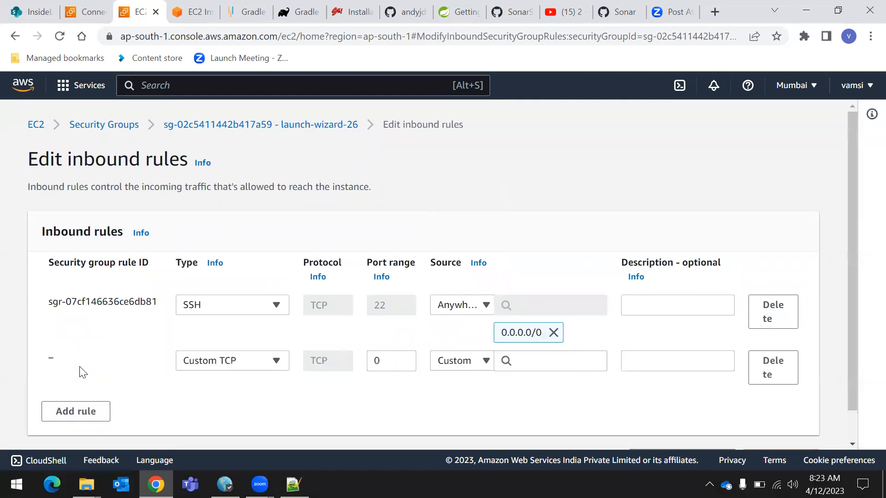
click(245, 364)
scroll(247, 298, down, 2)
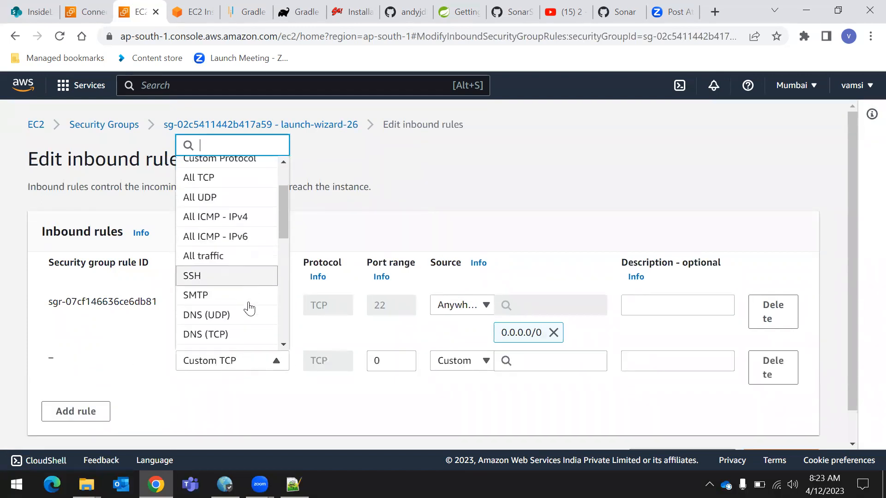
click(207, 255)
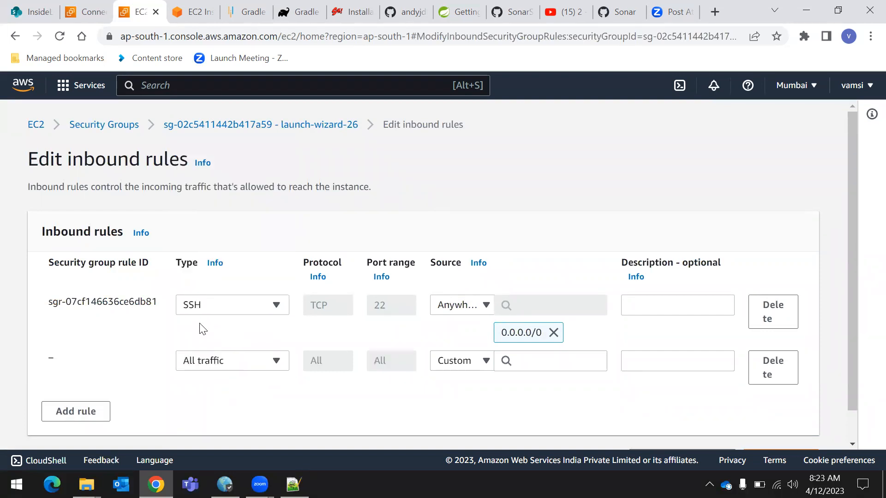
click(223, 308)
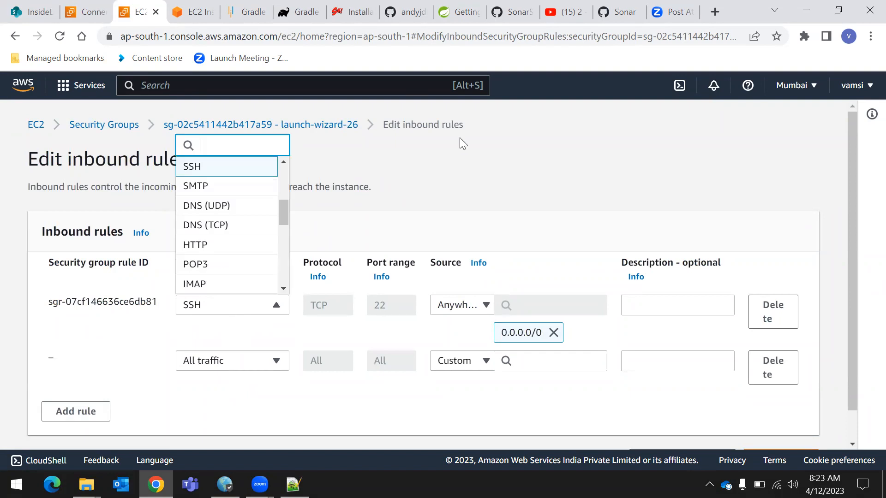
click(461, 165)
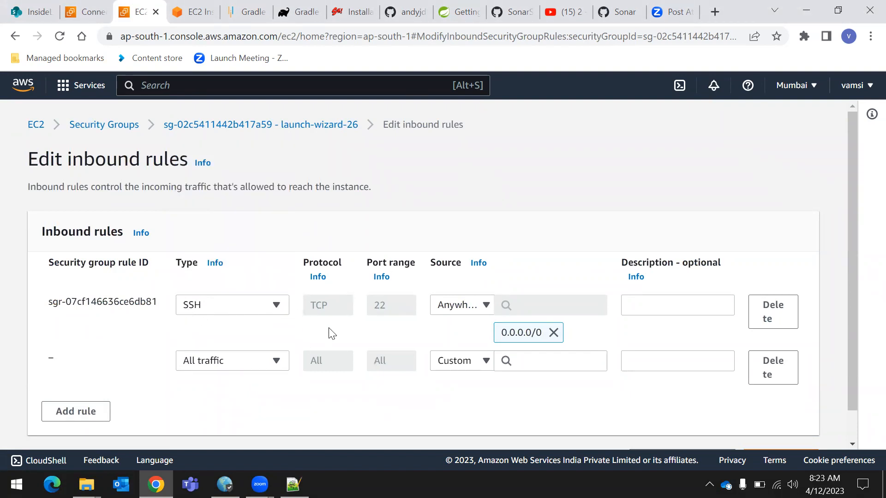
Set the All traffic rule's source to Anywhere-IPv4, save the inbound rules and review the updated rule list
scroll(220, 379, down, 1)
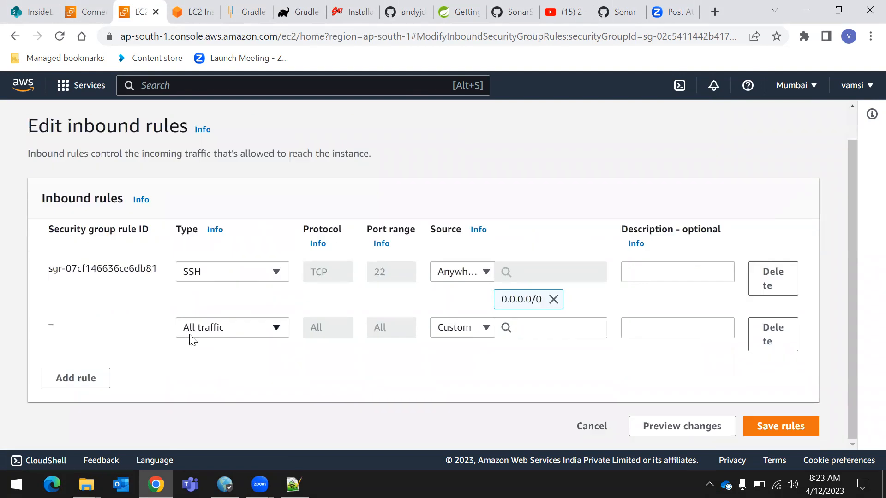
click(473, 337)
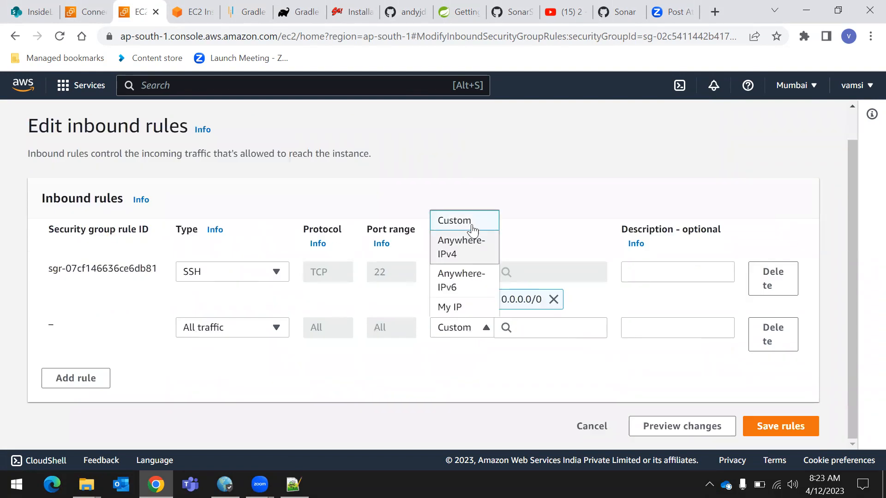
click(466, 260)
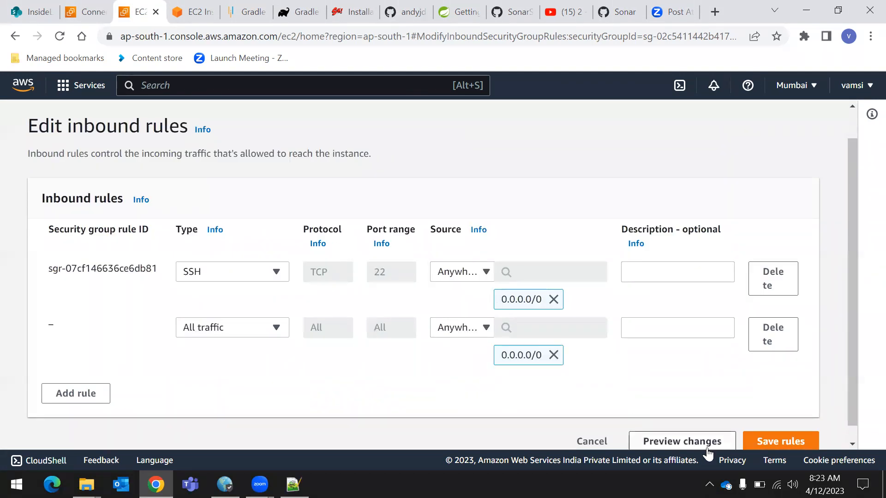
scroll(719, 436, down, 1)
click(779, 425)
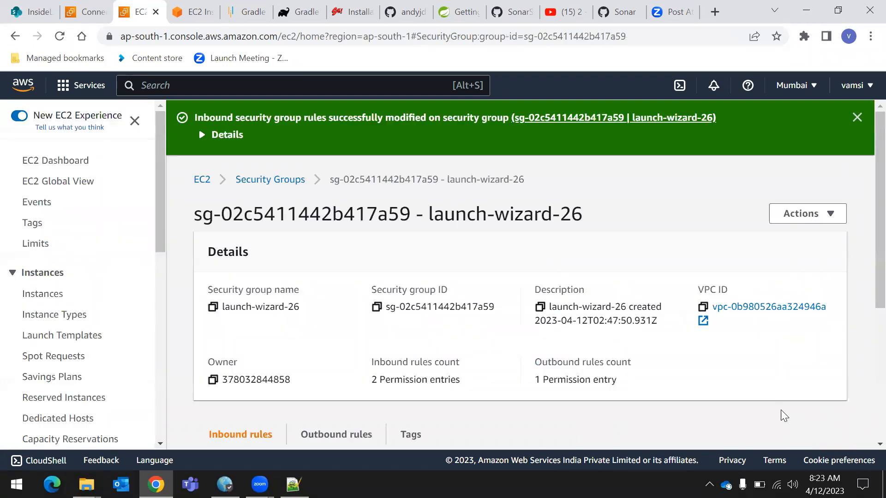
scroll(769, 389, down, 5)
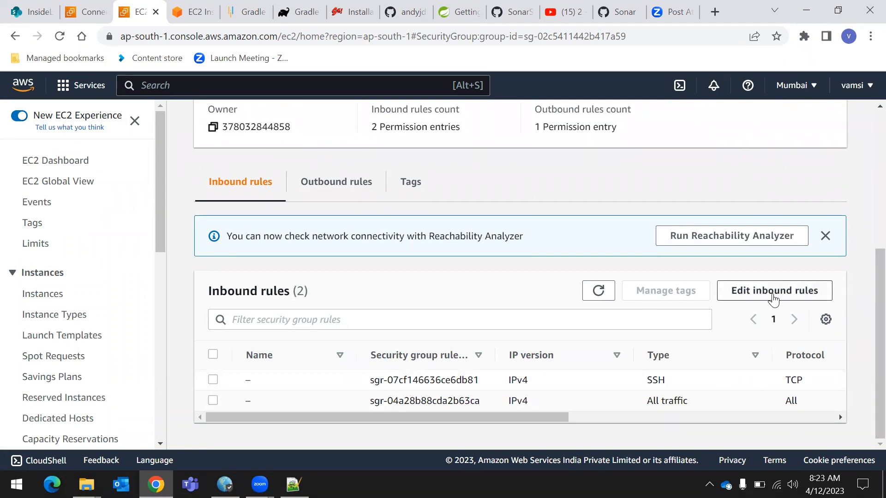
Open the Reachability Analyzer's path creation page and go back to the EC2 service without creating a path
click(763, 240)
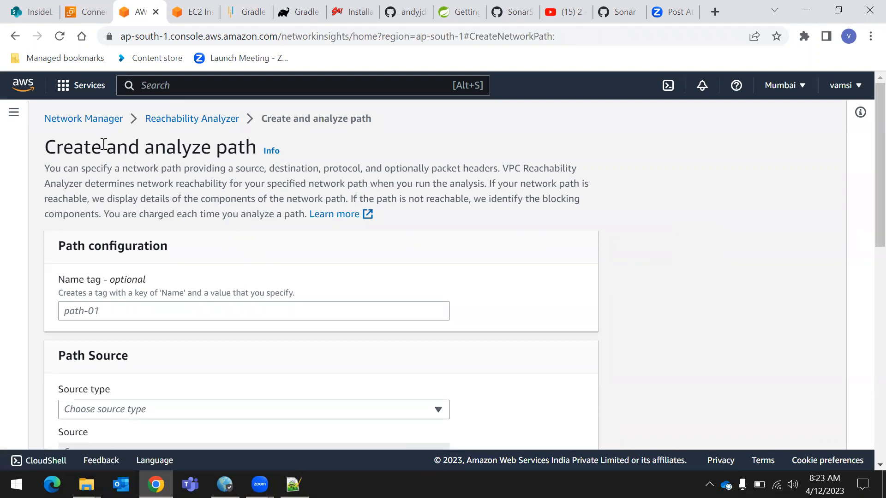
click(82, 85)
click(317, 194)
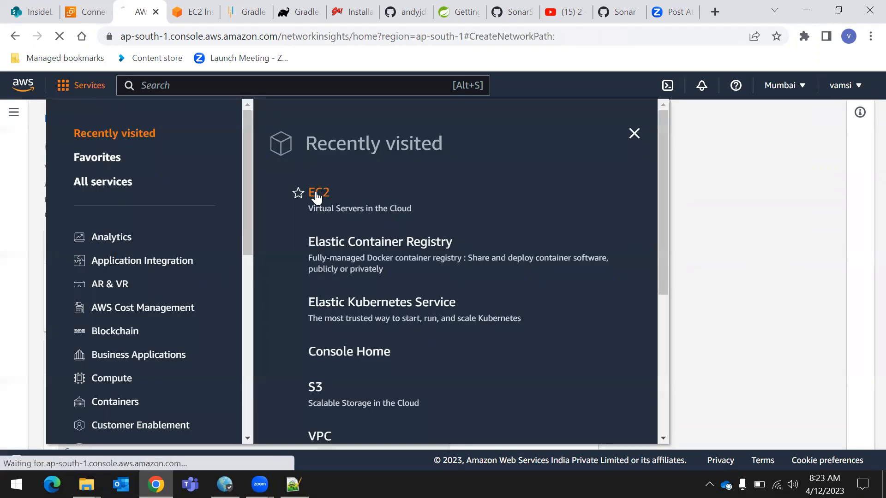
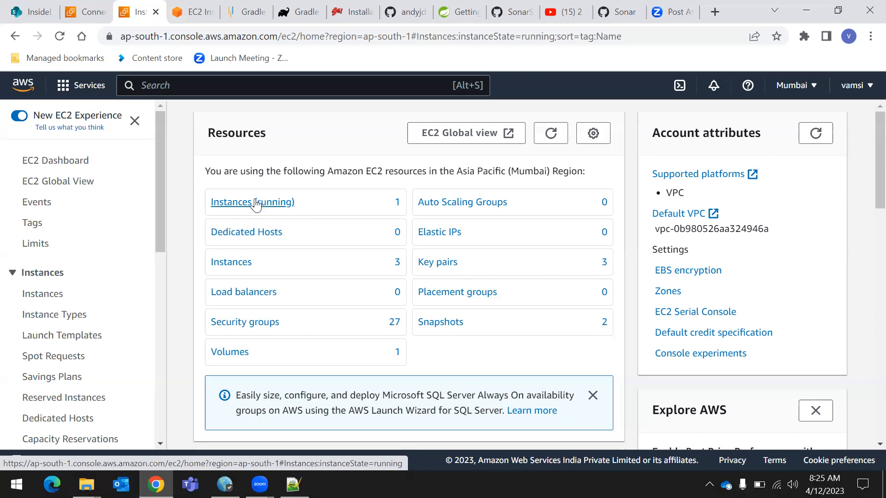
Remove the running-state filter from the EC2 instances list to show all instances
click(309, 165)
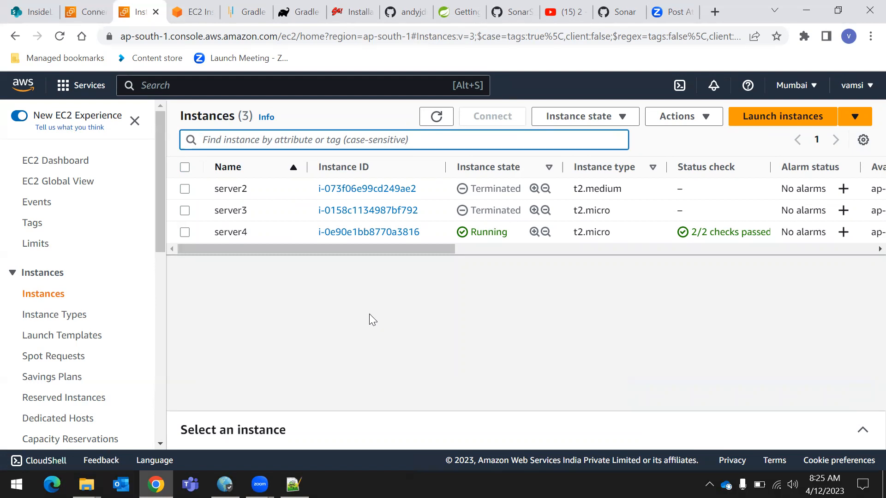
click(482, 324)
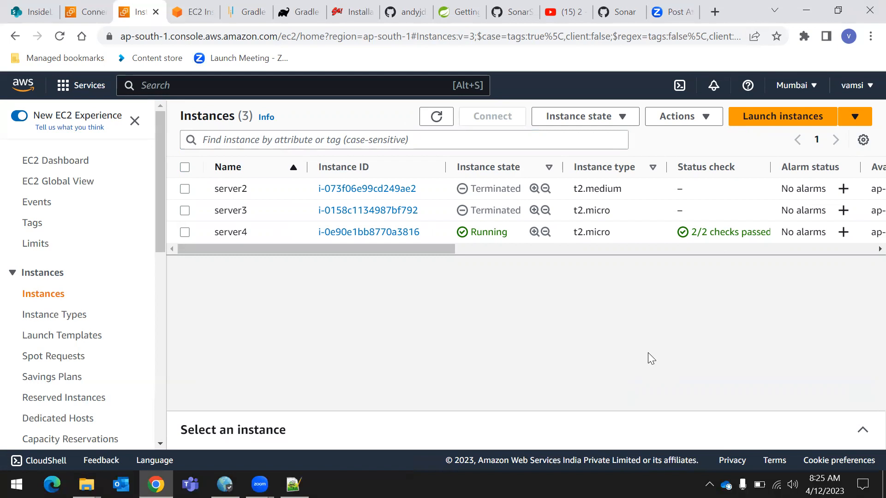
Search Google for git bash in a new browser tab
click(714, 11)
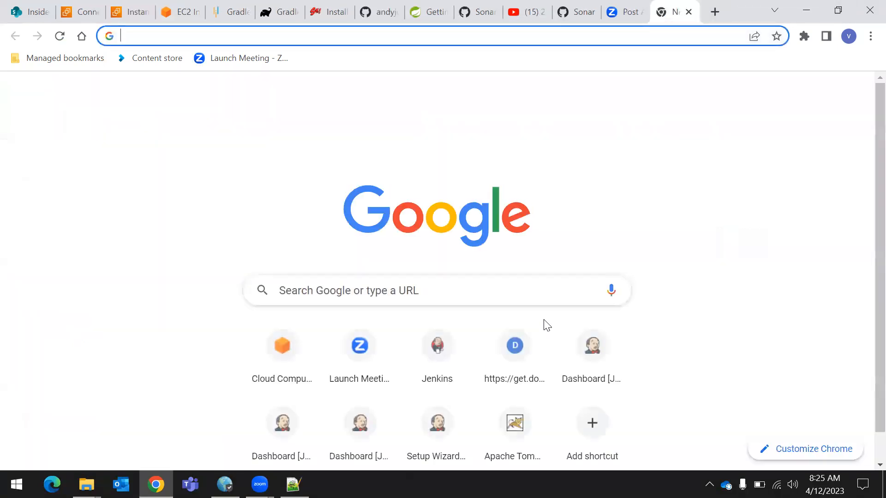
text(git )
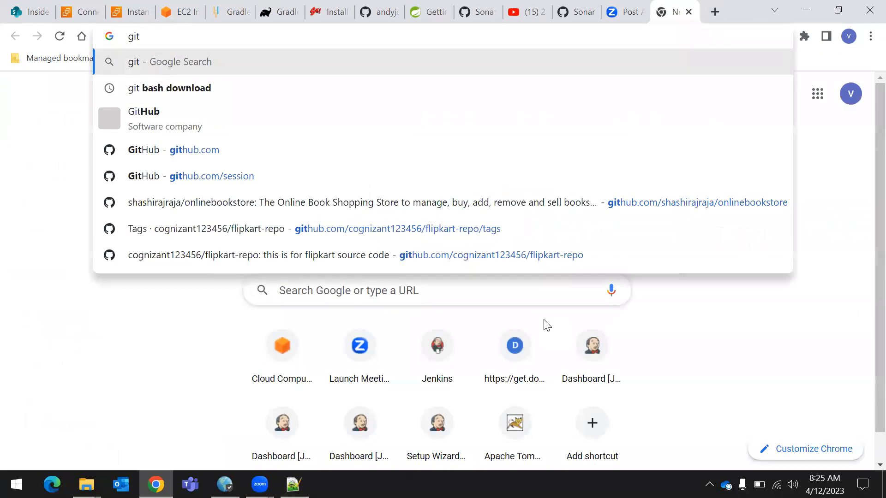
text(dow)
key(BackSpace)
key(BackSpace)
key(BackSpace)
key(BackSpace)
key(BackSpace)
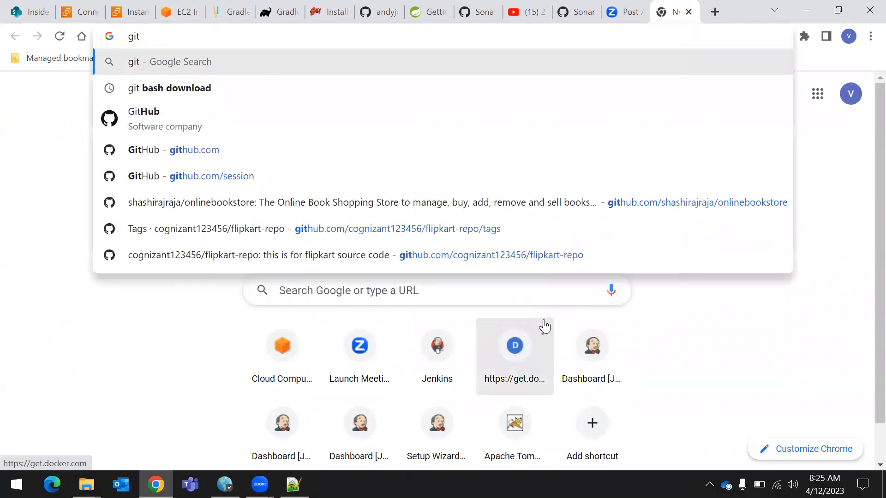
text(bash)
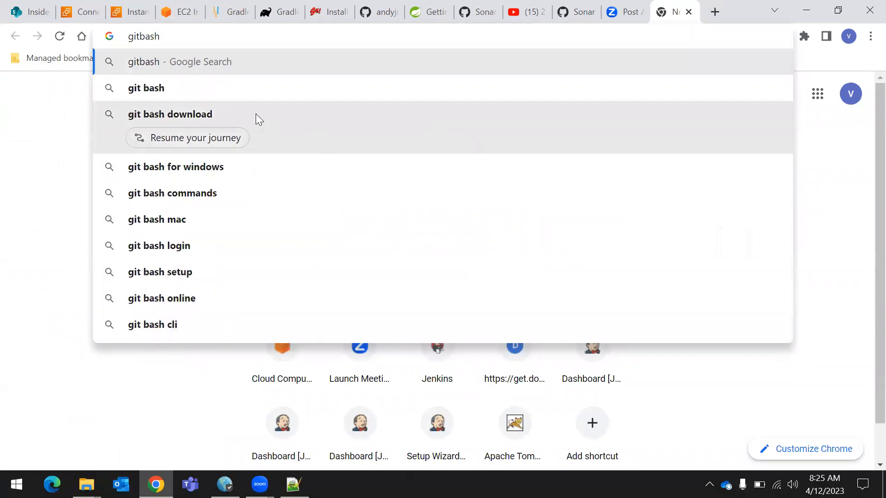
click(199, 89)
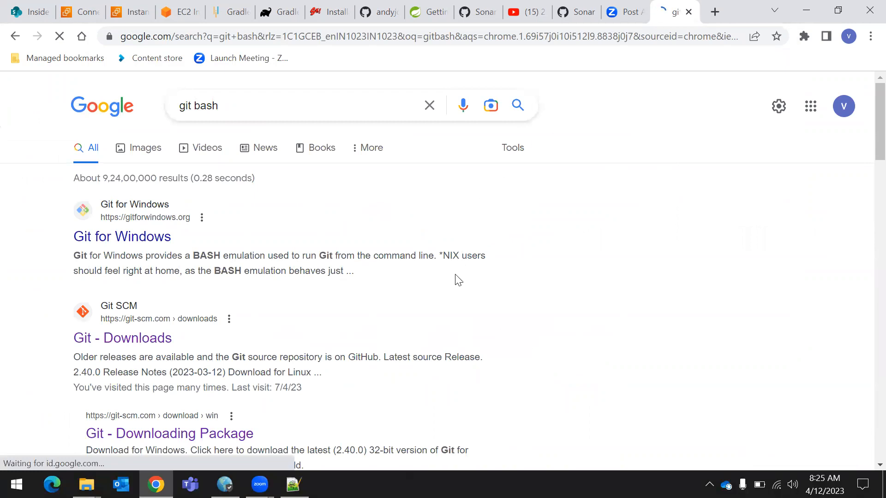
Look at the Git for Windows site, return to the results and open the git-scm.com Downloads page
click(112, 240)
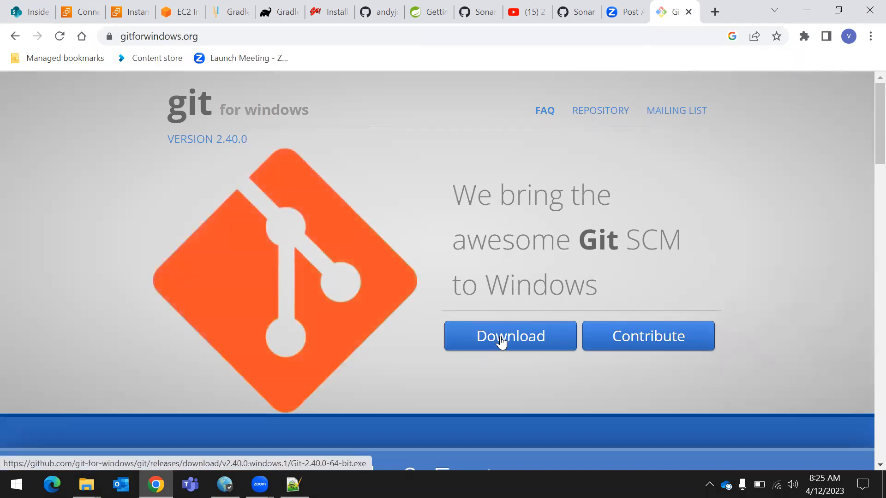
click(19, 39)
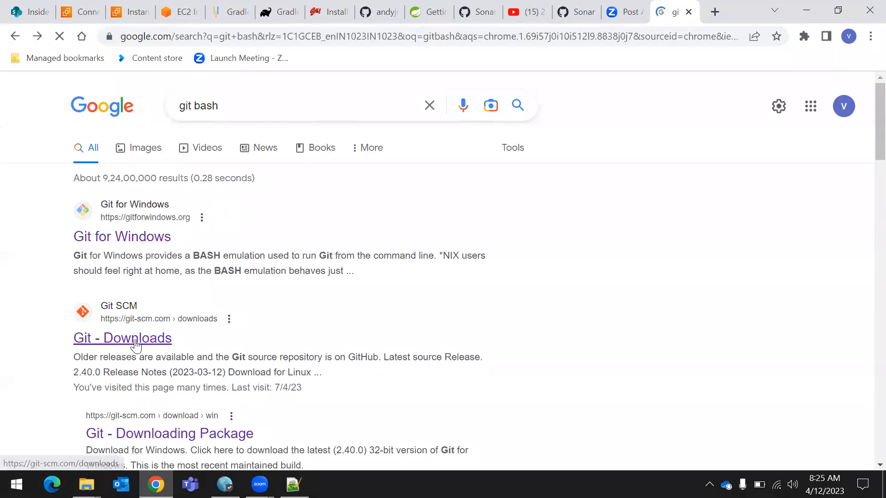
scroll(136, 351, down, 1)
click(140, 364)
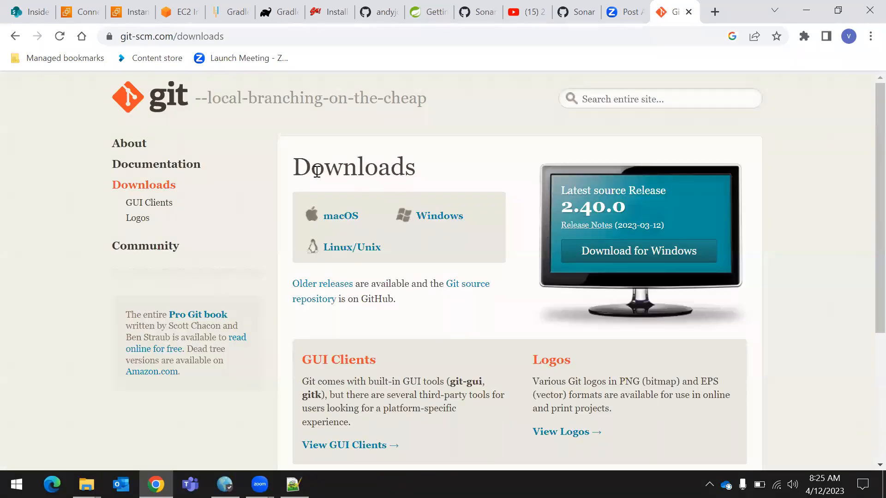
drag(283, 165, 452, 168)
click(455, 161)
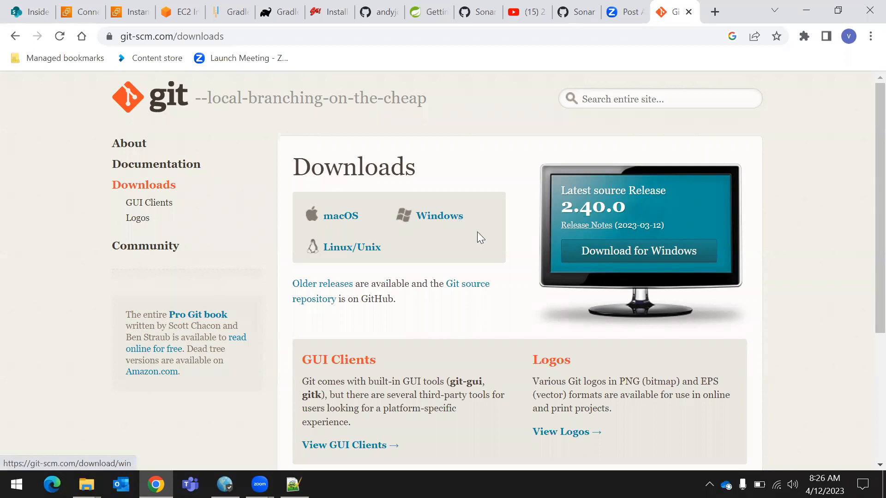
Download the 64-bit Git for Windows Setup standalone installer from the Windows download page and open the downloaded file
click(452, 225)
scroll(425, 205, down, 2)
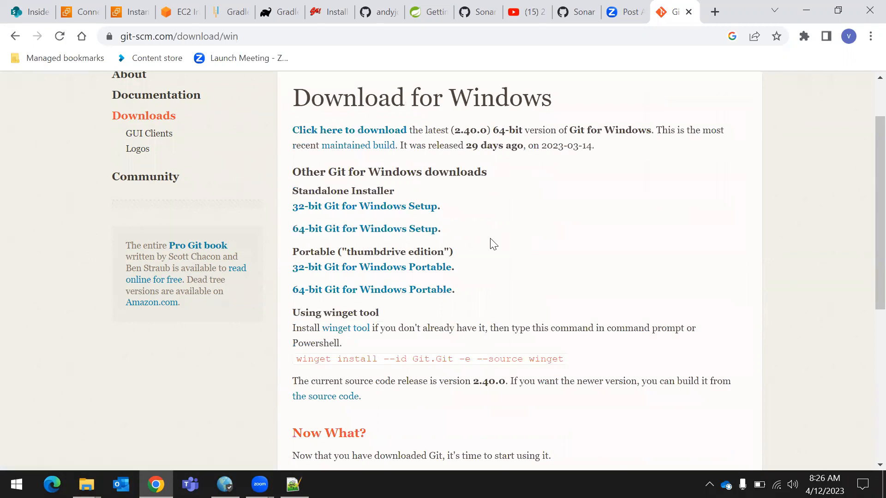
click(354, 233)
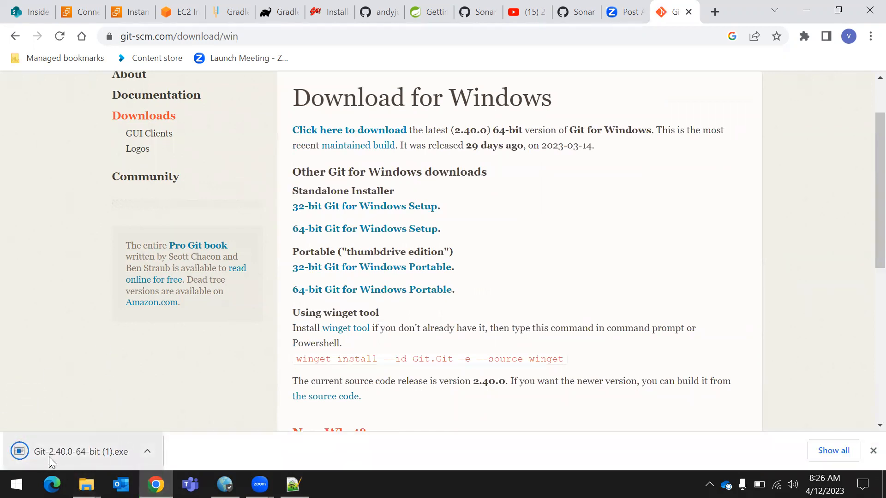
click(93, 456)
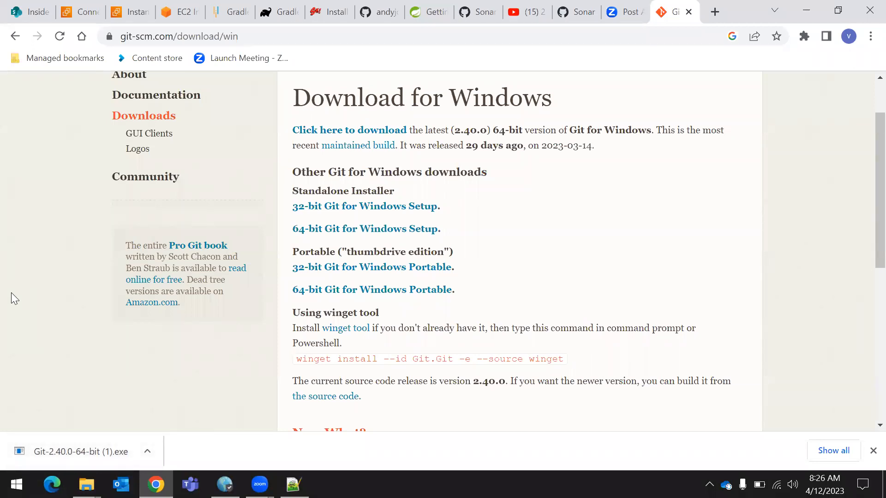
Return to the Git Downloads page and search Google for git bash download
click(20, 30)
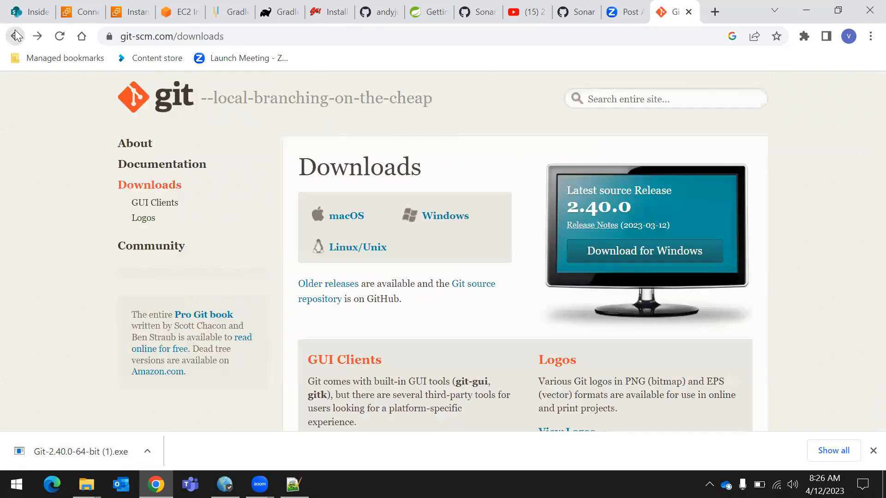
click(228, 37)
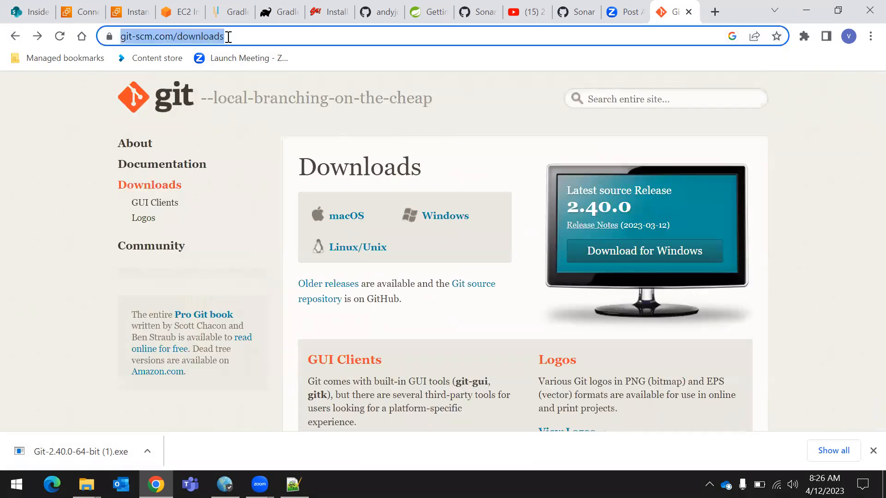
text(git )
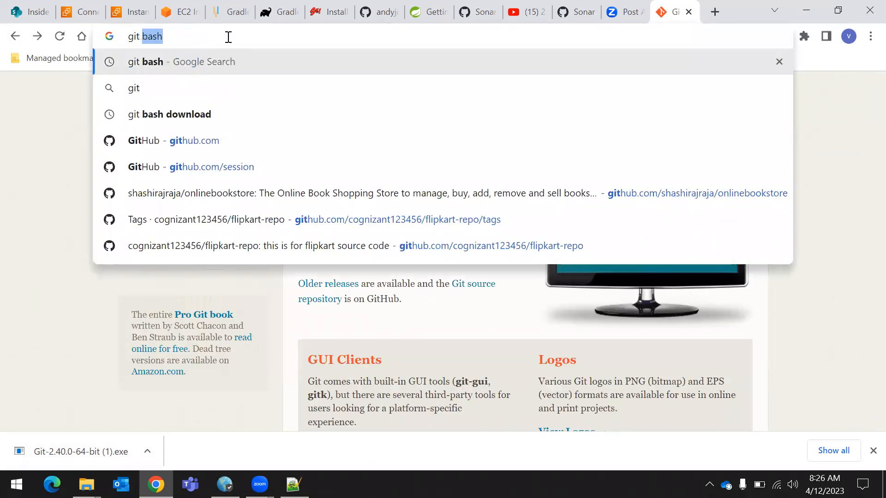
text(bash)
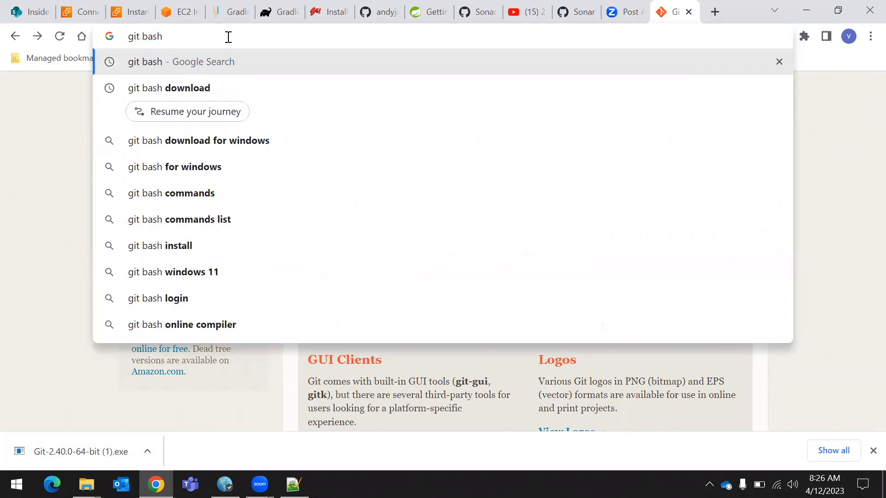
text(download)
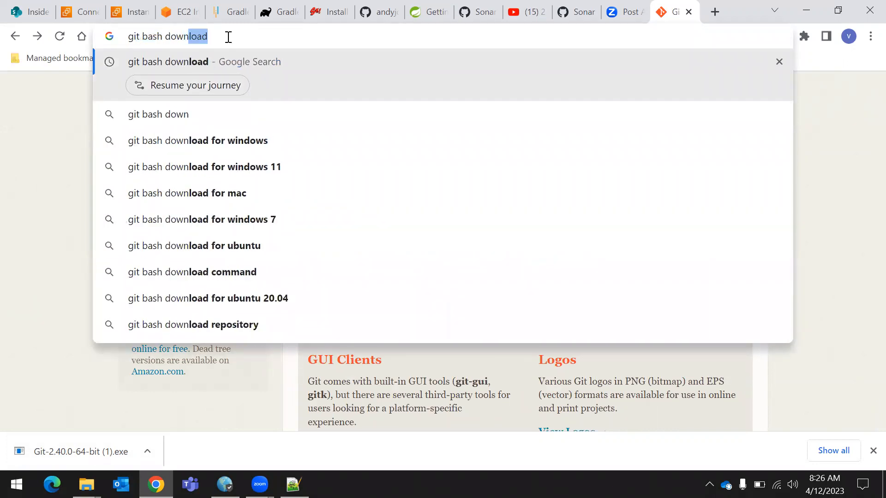
key(Return)
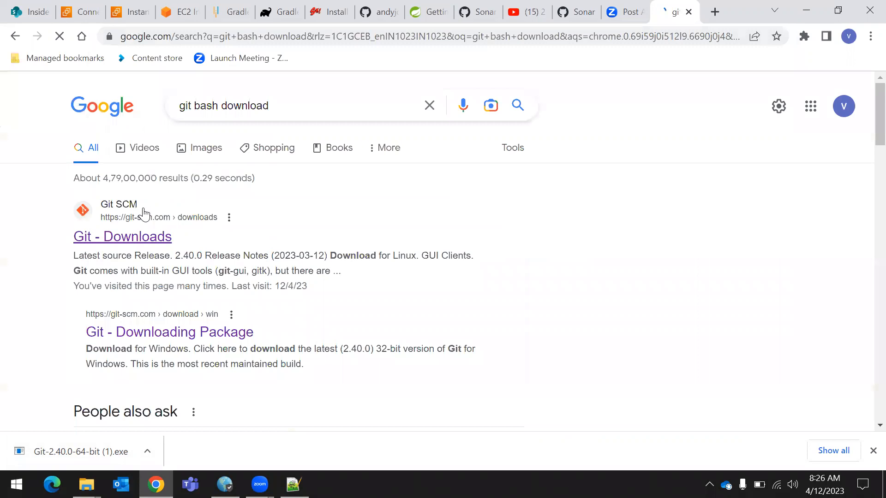
Open the Git - Downloads search result and go to its Windows download page
click(109, 237)
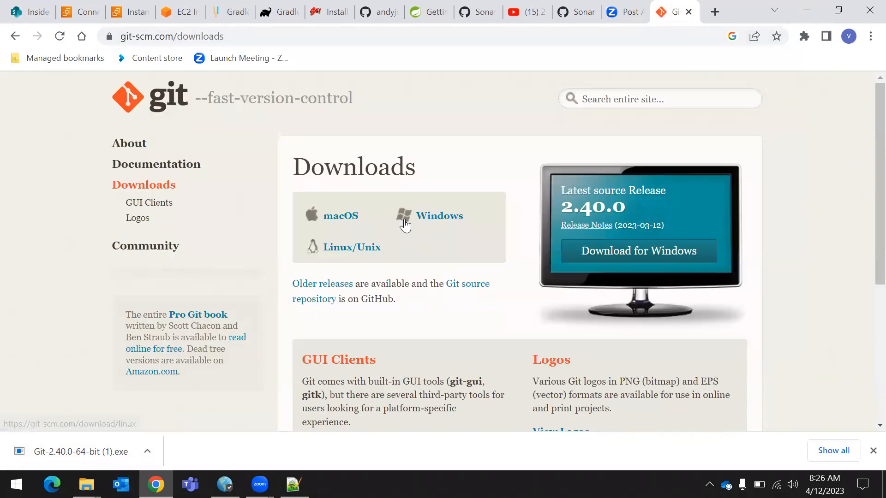
drag(304, 164, 484, 217)
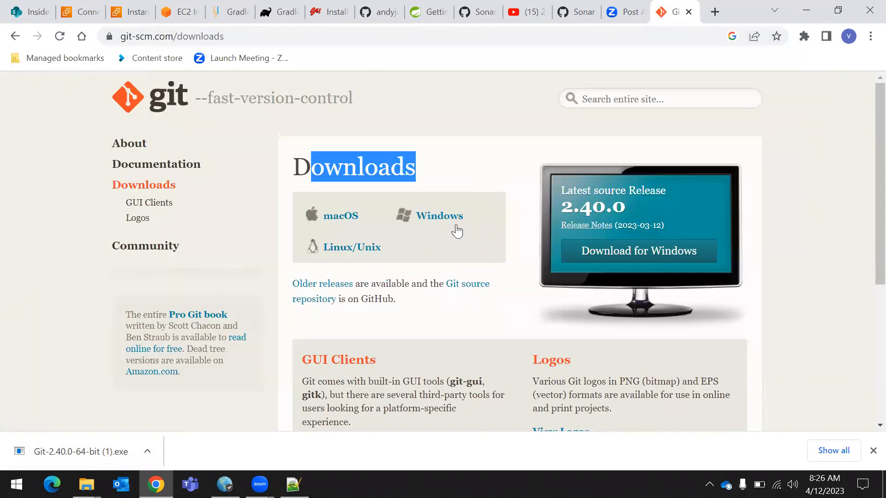
click(441, 217)
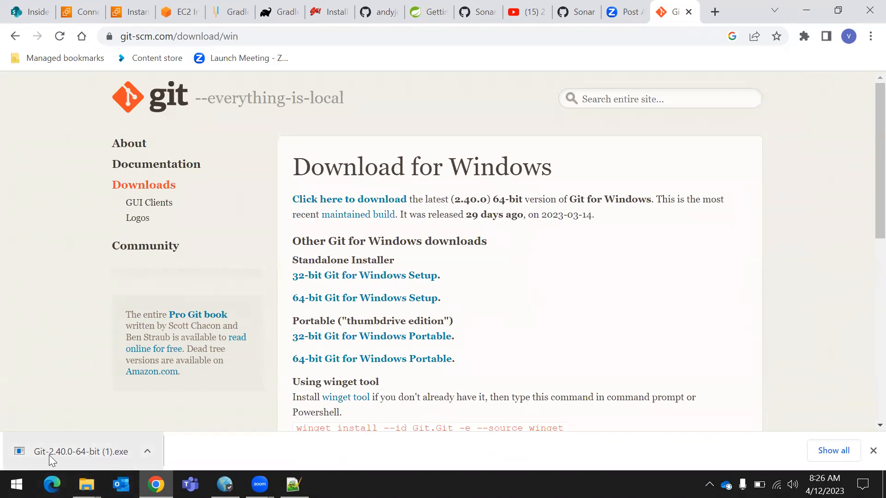
Launch the downloaded Git-2.40.0-64-bit (1).exe installer and exit the setup without installing
click(102, 455)
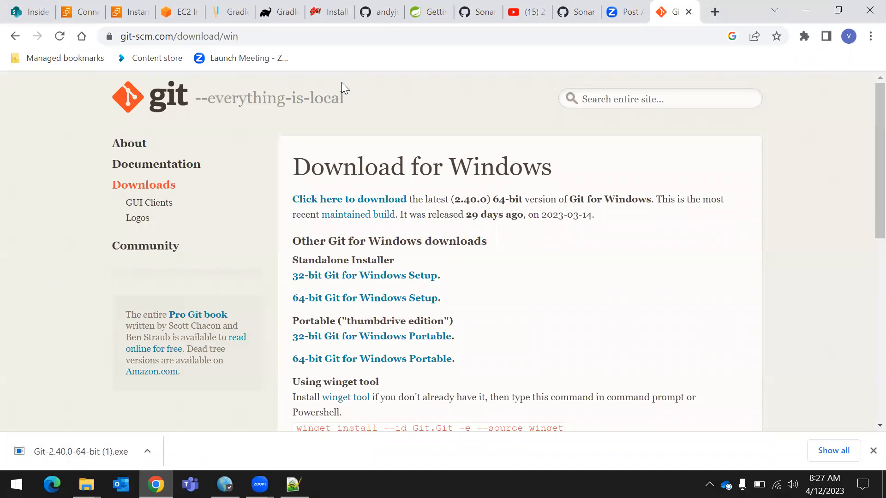
click(806, 10)
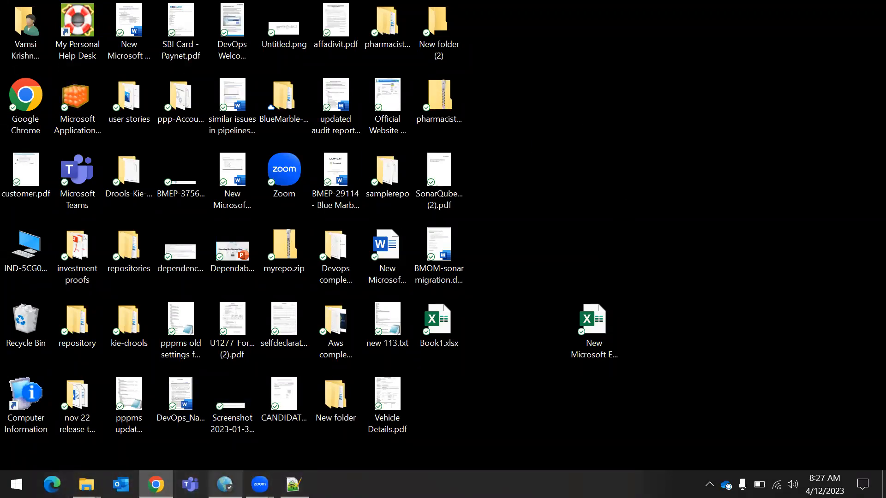
click(155, 484)
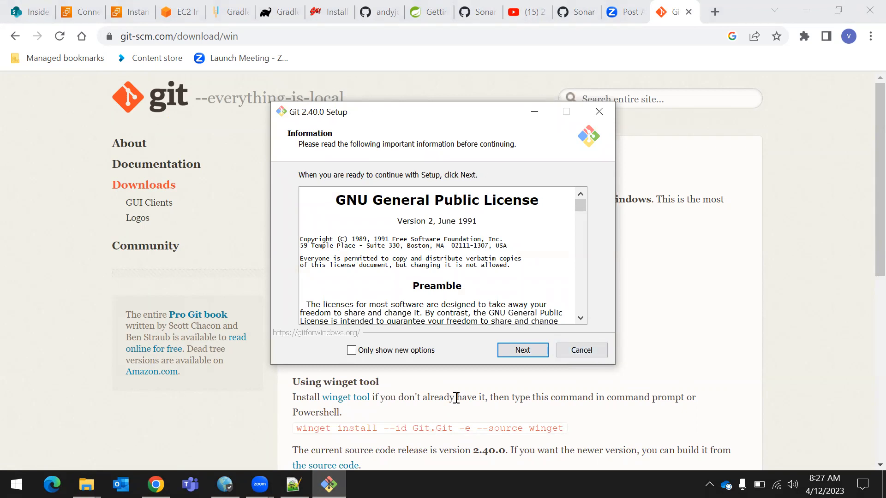
click(596, 353)
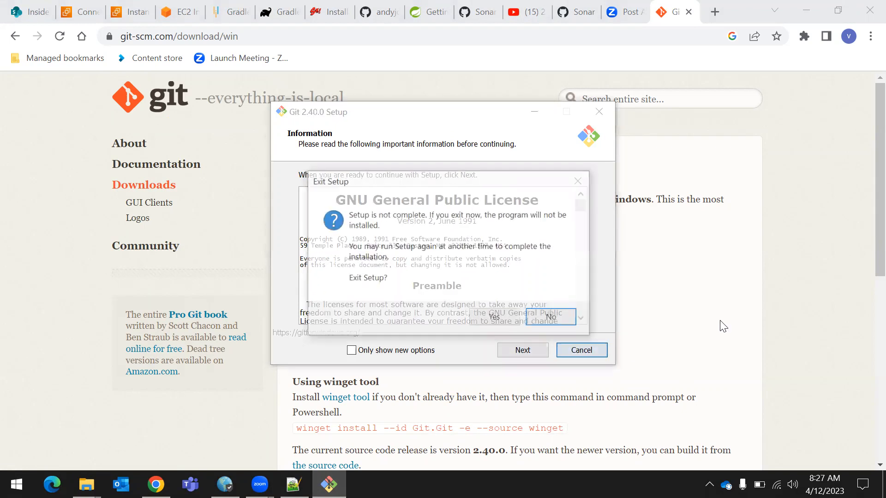
click(496, 323)
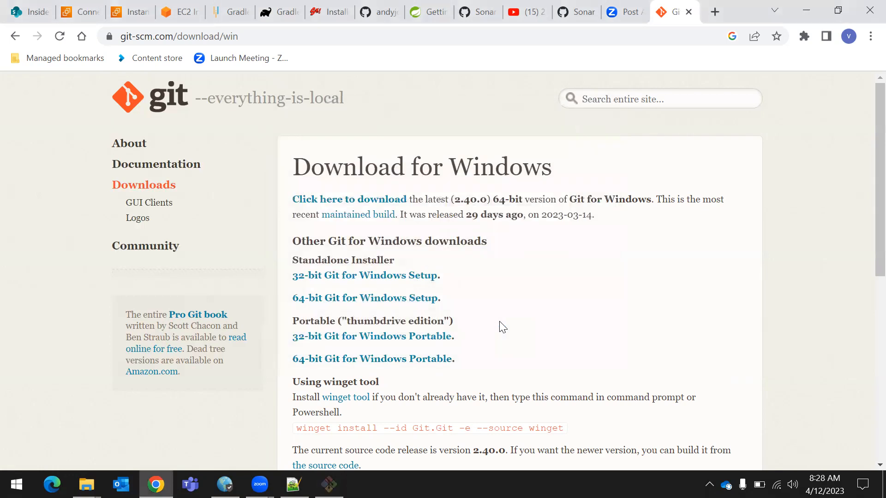
Go to the desktop and check the actions offered there for opening Git GUI and Git Bash
click(810, 10)
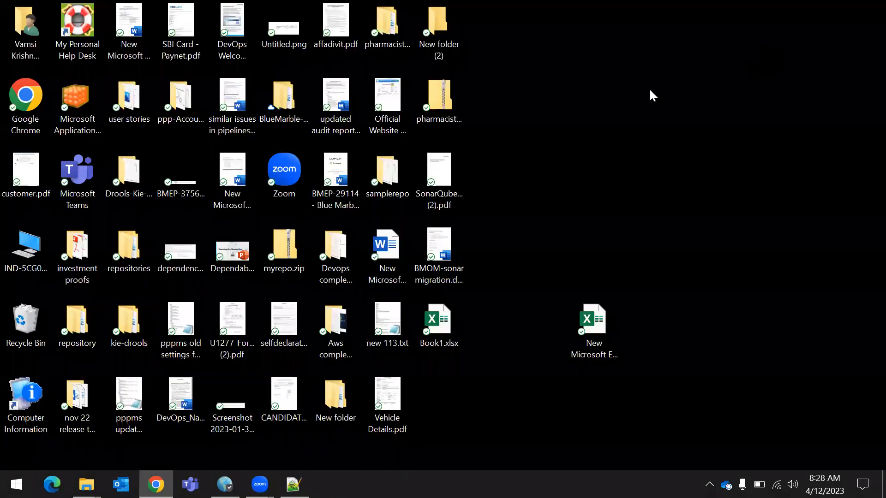
right_click(634, 62)
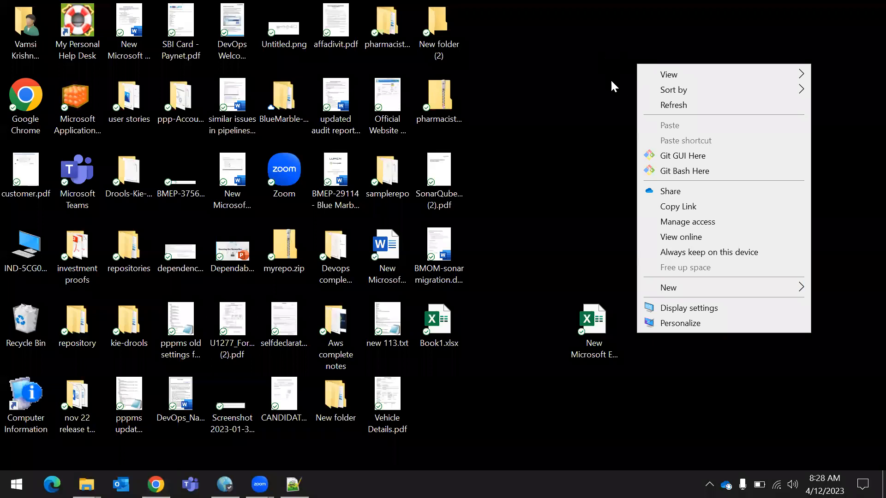
click(588, 81)
right_click(586, 61)
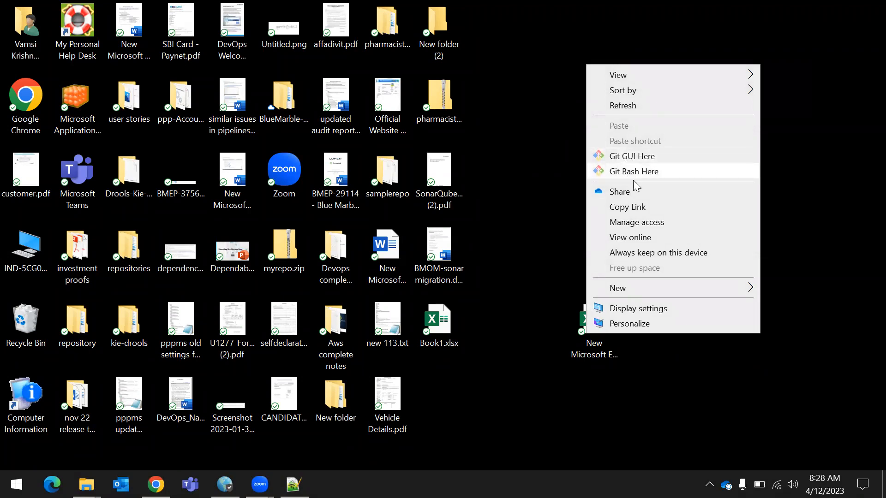
click(634, 24)
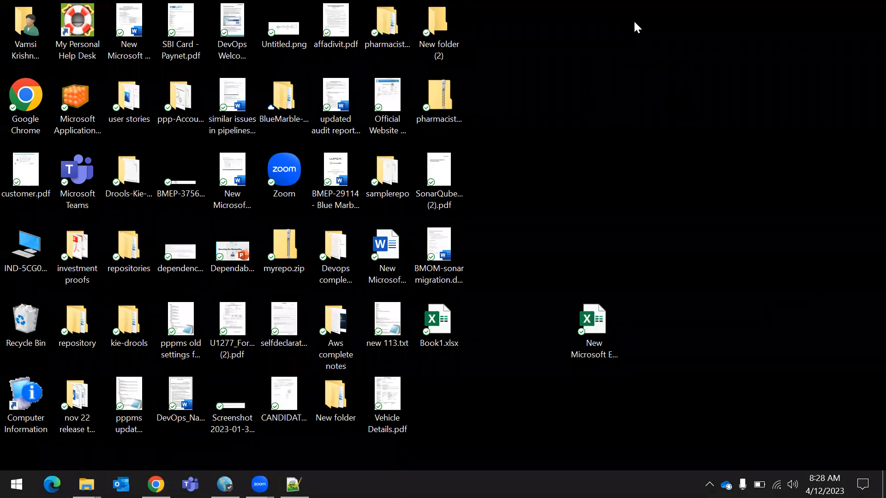
right_click(695, 22)
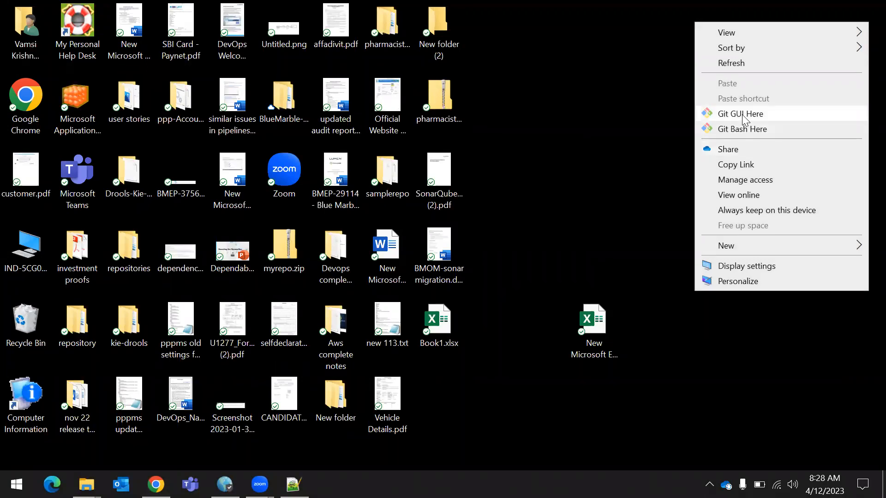
click(604, 176)
right_click(660, 108)
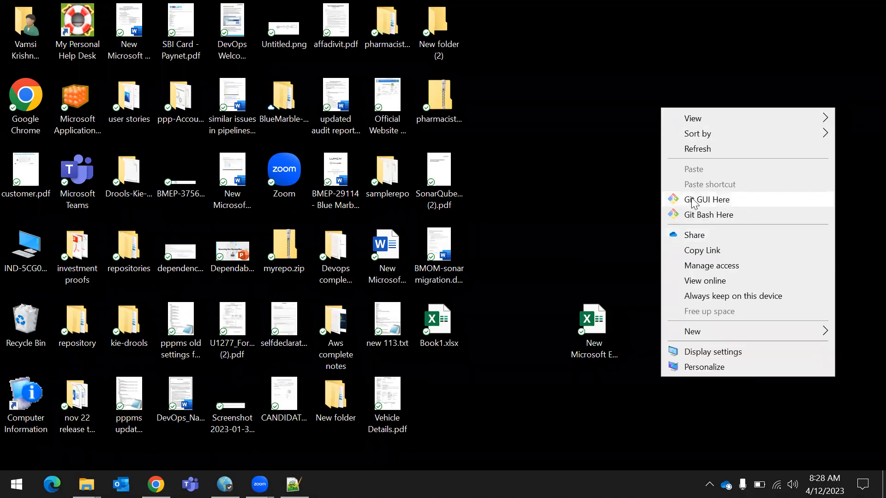
click(609, 86)
right_click(609, 86)
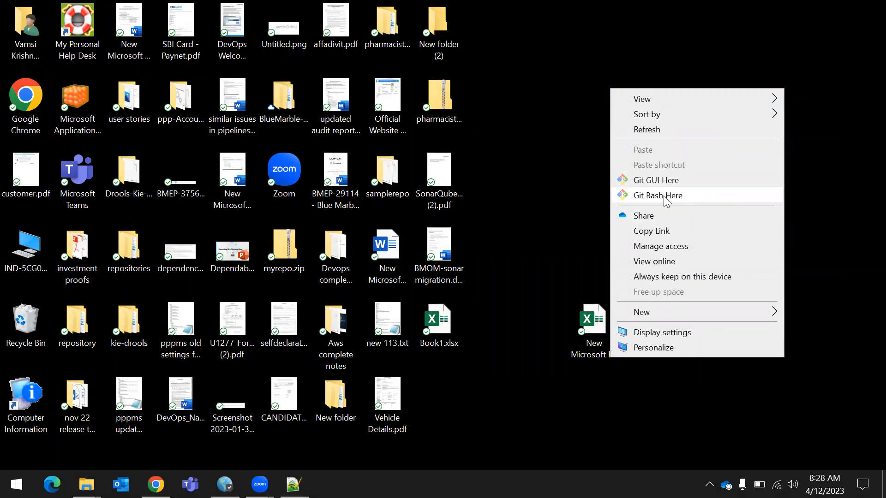
click(556, 171)
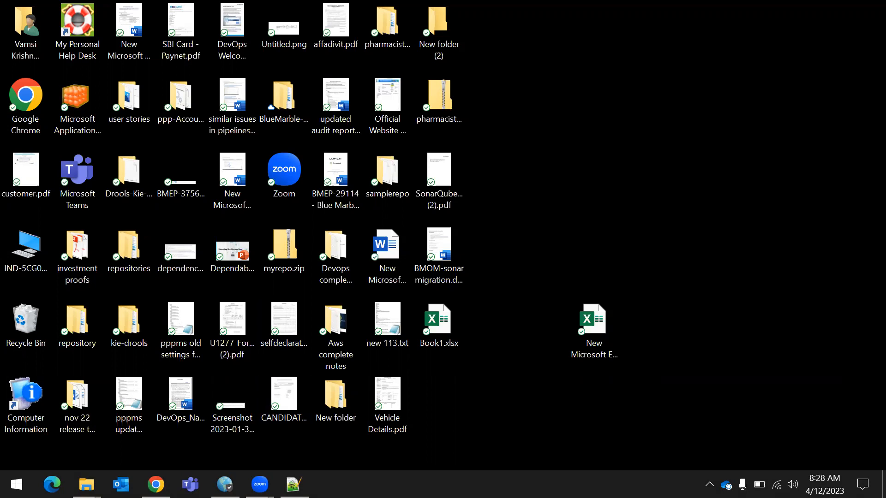
Return to the AWS console in Chrome and open the Connect to instance page for the running EC2 instance server4
mouse_move(155, 484)
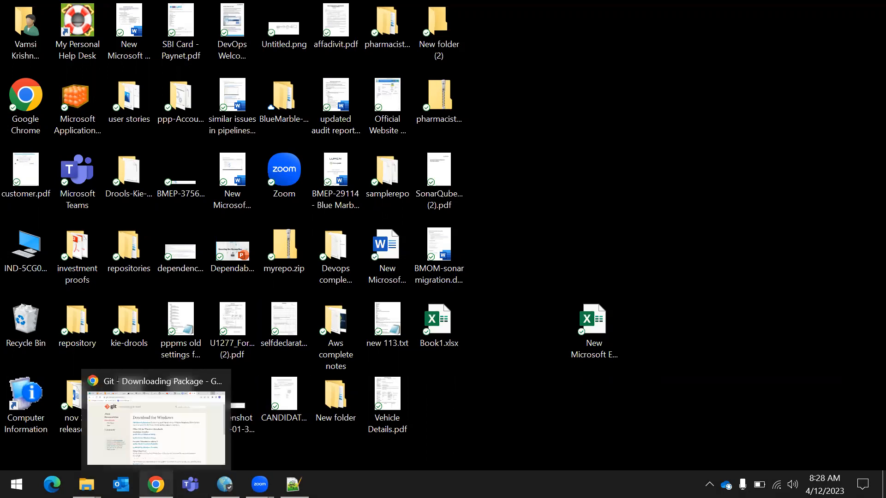
click(147, 446)
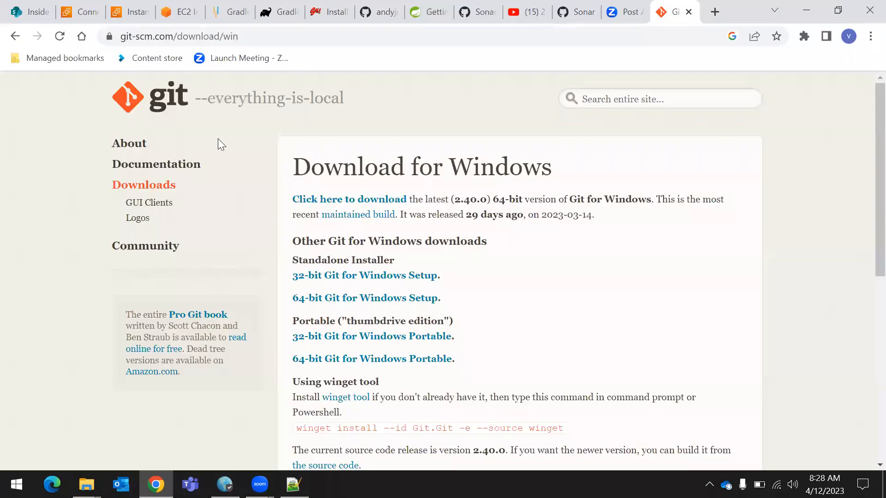
click(174, 13)
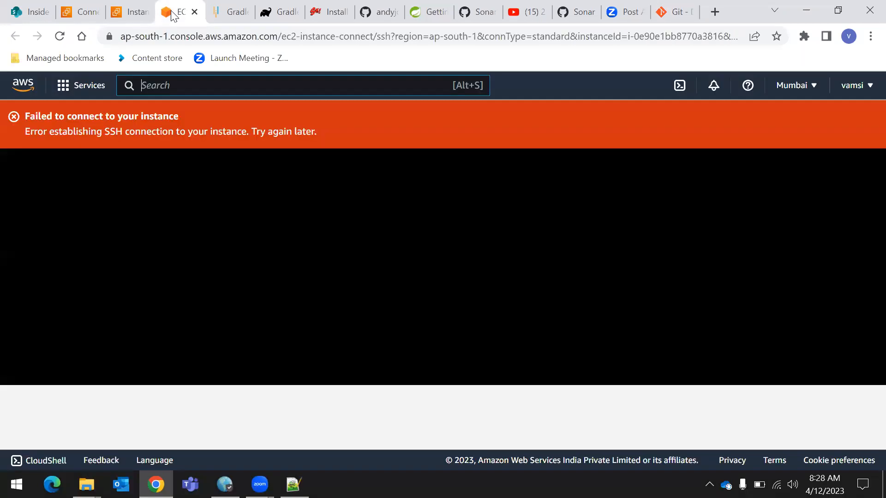
click(97, 87)
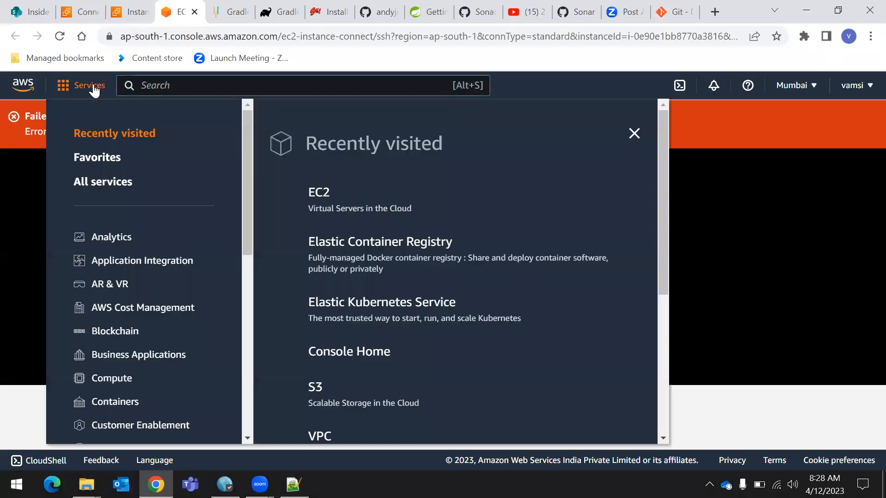
click(319, 197)
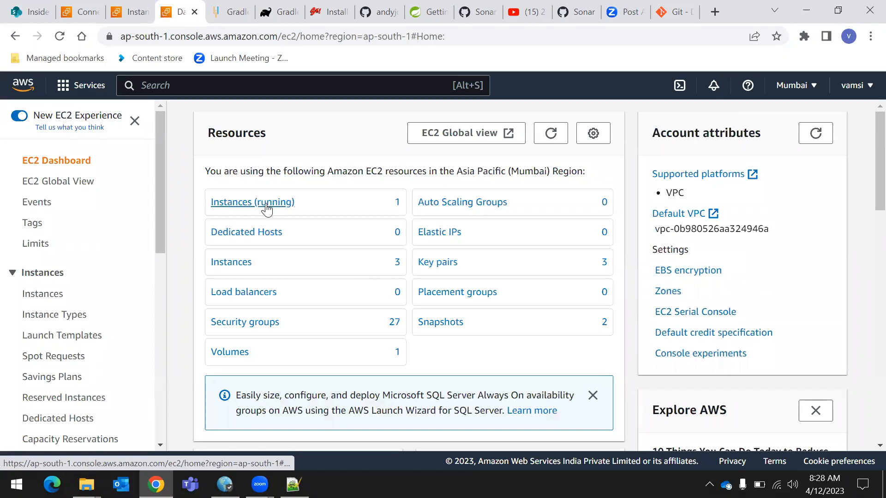
click(265, 207)
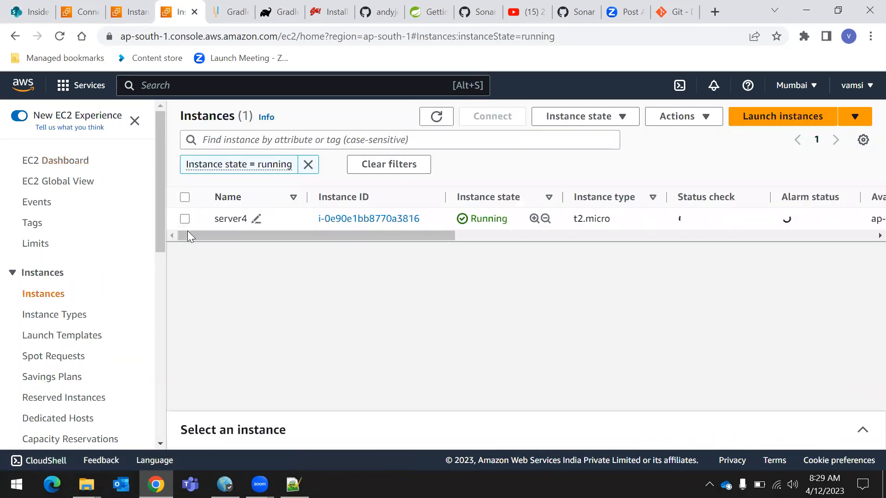
click(185, 220)
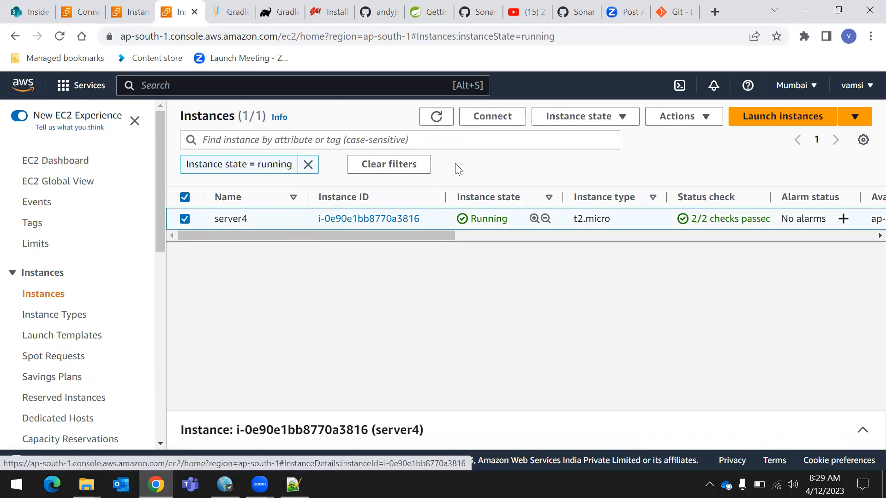
click(500, 122)
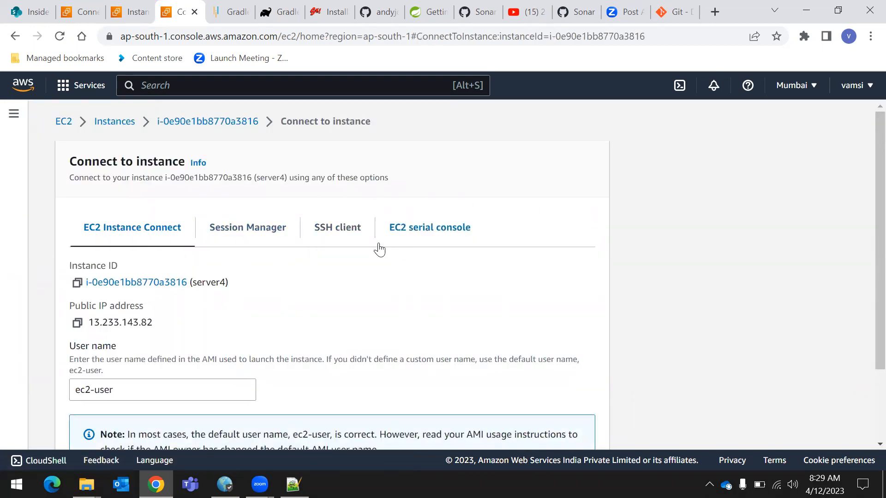
Show the SSH client connection instructions for server4 and copy the example ssh command
click(324, 236)
scroll(356, 194, down, 1)
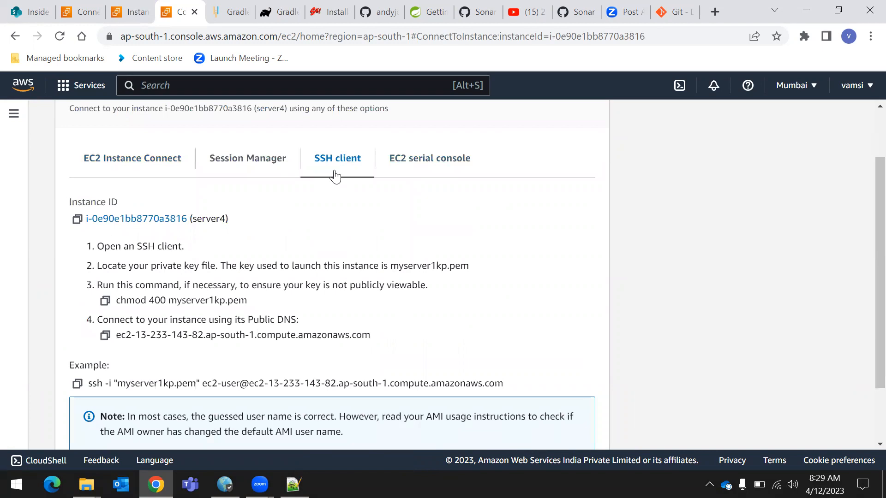
scroll(335, 175, down, 2)
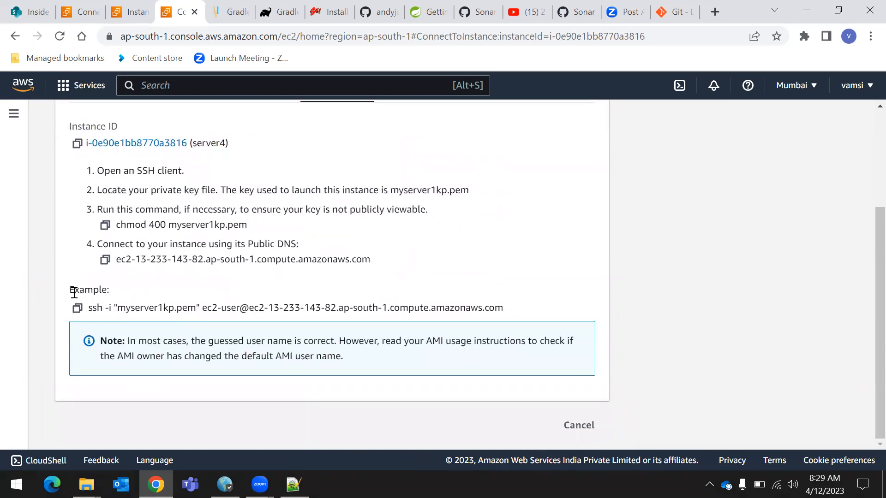
drag(64, 291, 132, 293)
click(194, 289)
scroll(239, 308, up, 3)
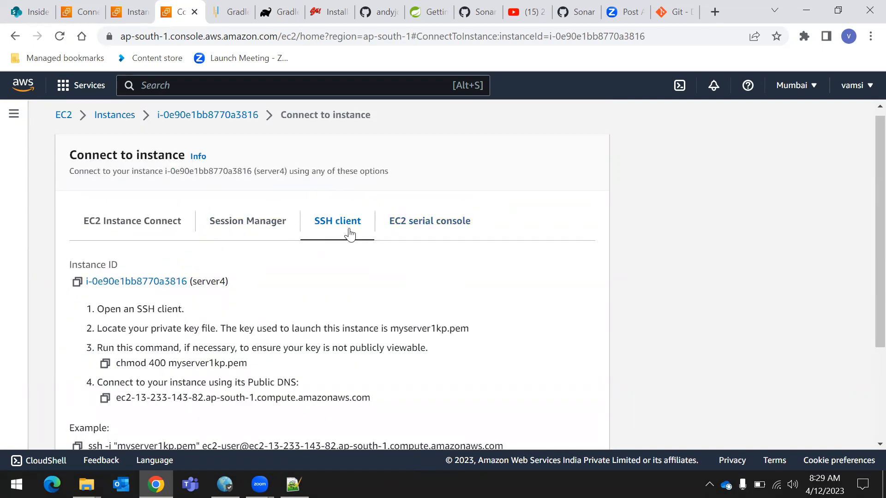
scroll(328, 233, down, 3)
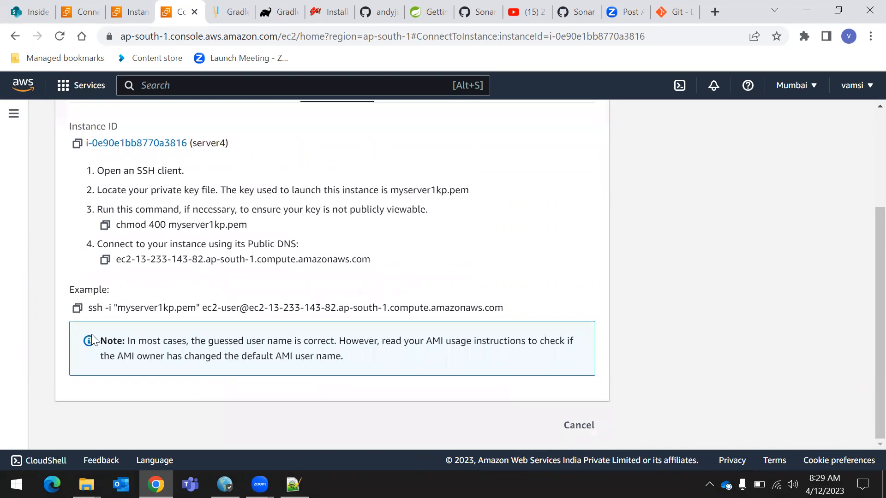
click(76, 309)
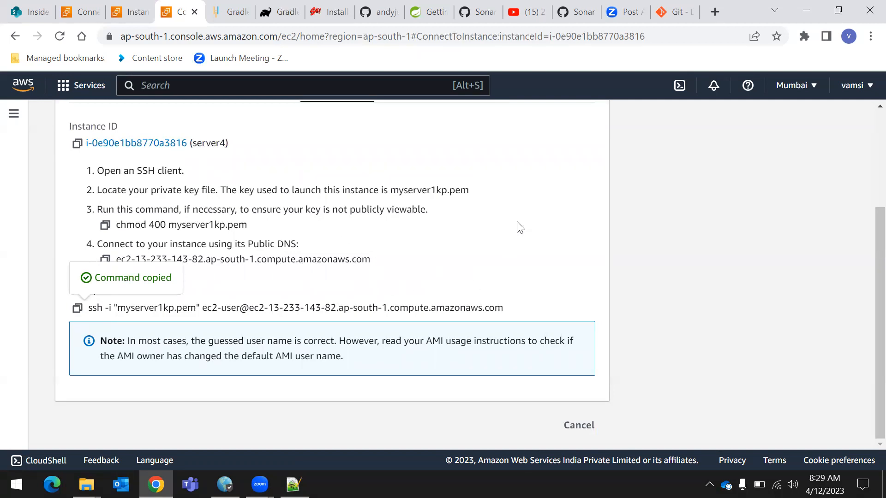
Find the key file myserver1kp.pem in the browser's download history and show it in its folder
click(870, 36)
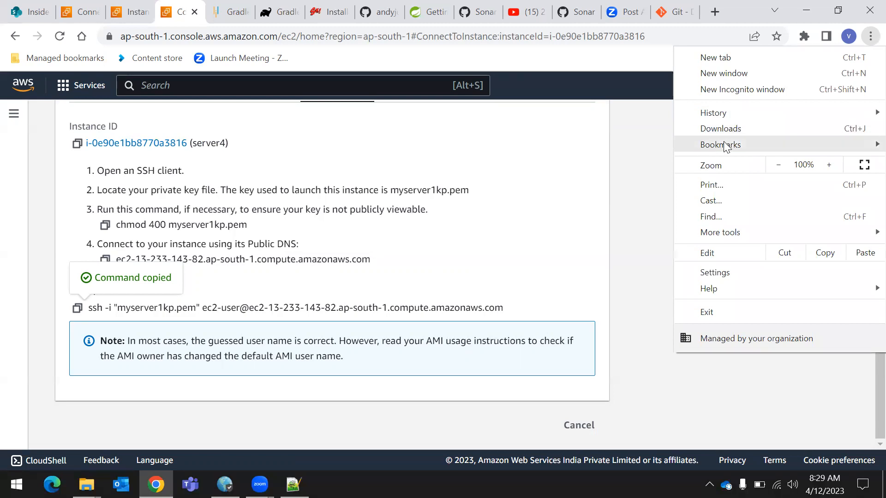
click(741, 130)
scroll(485, 263, down, 3)
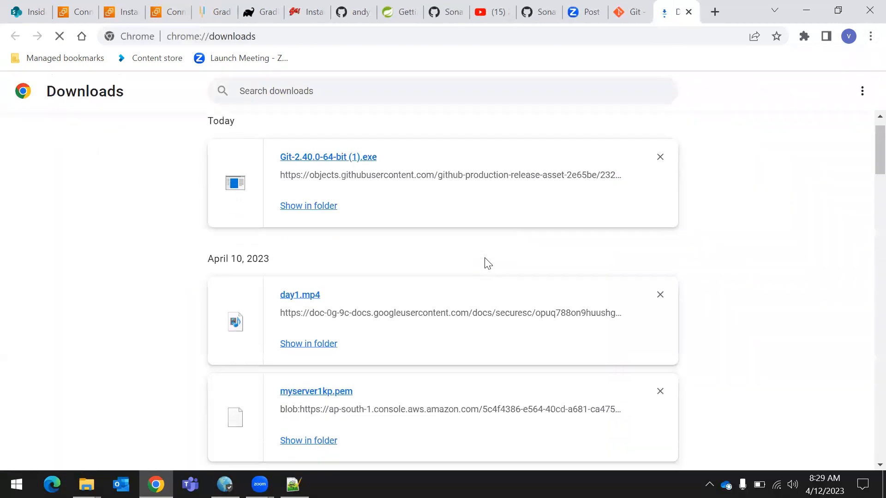
drag(271, 279, 381, 285)
click(491, 315)
drag(270, 277, 378, 279)
click(426, 322)
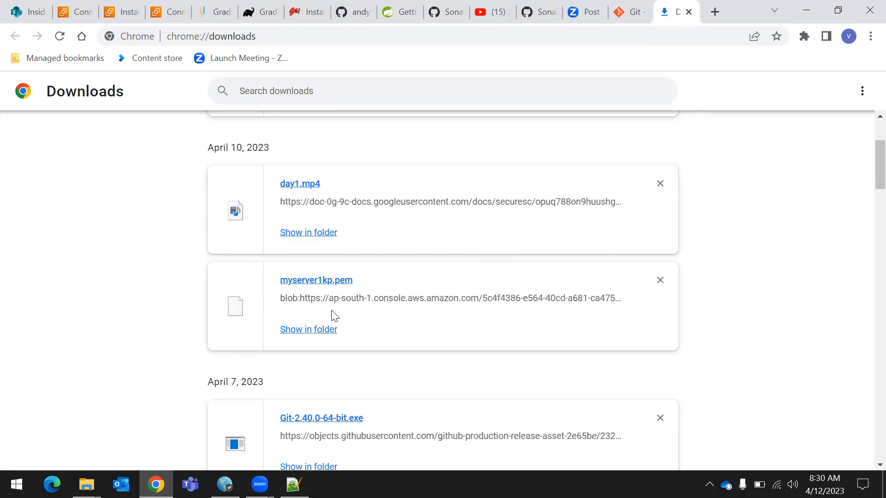
drag(282, 273, 369, 279)
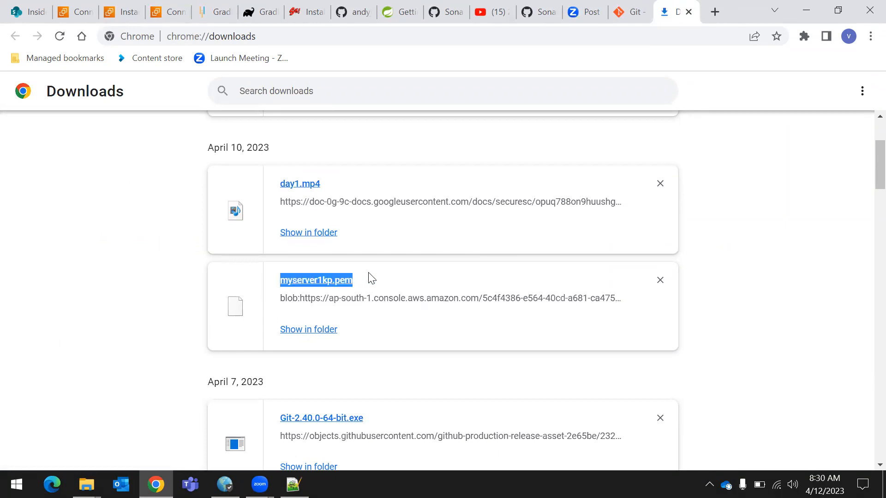
click(382, 322)
drag(281, 277, 362, 281)
click(399, 331)
drag(270, 283, 370, 294)
click(381, 335)
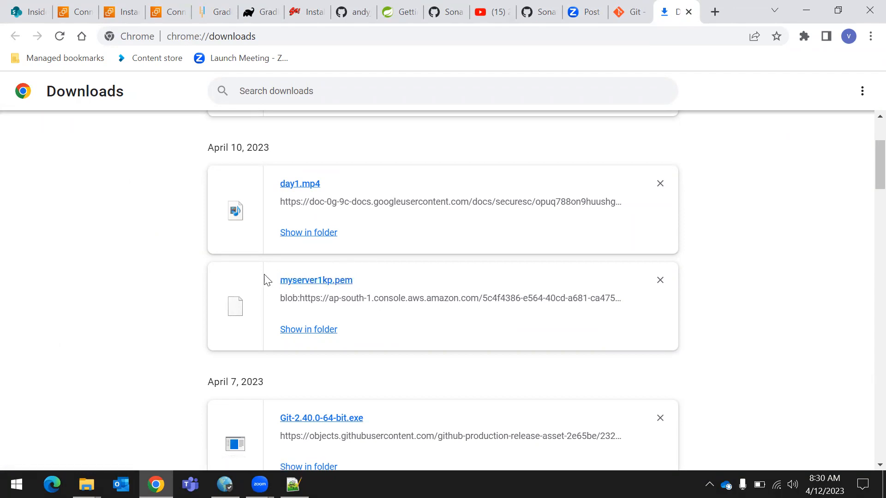
drag(285, 278, 388, 334)
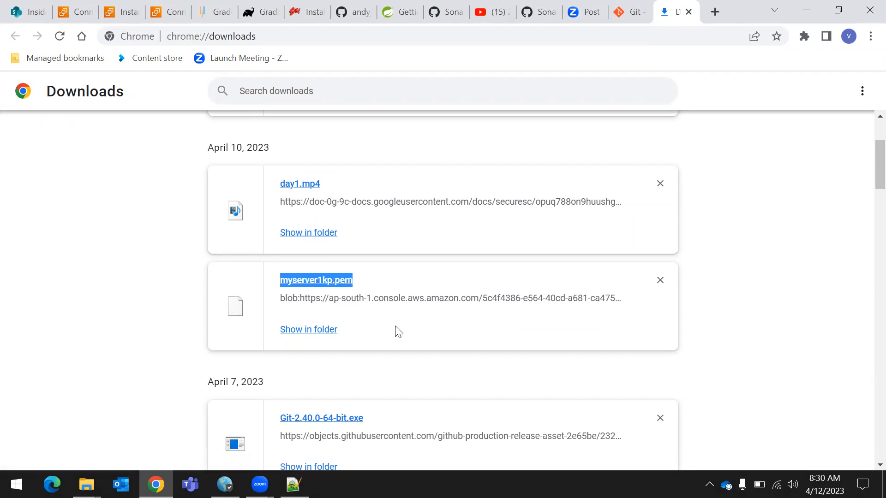
click(401, 329)
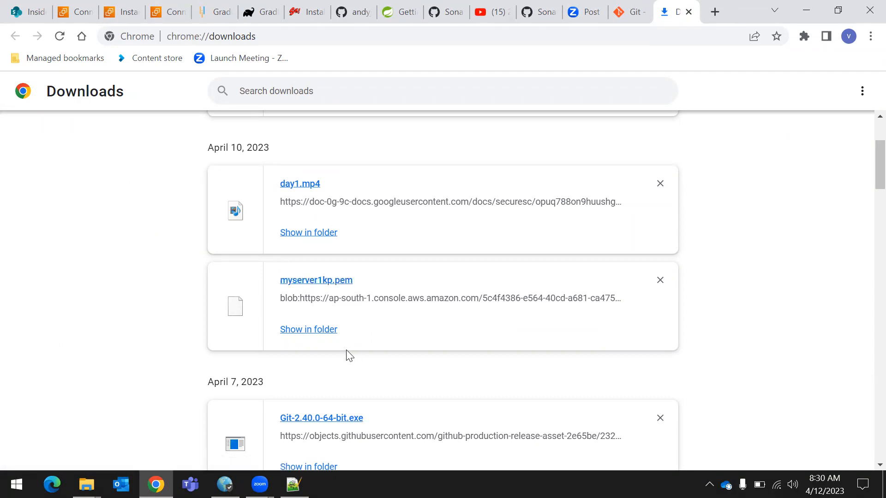
click(306, 331)
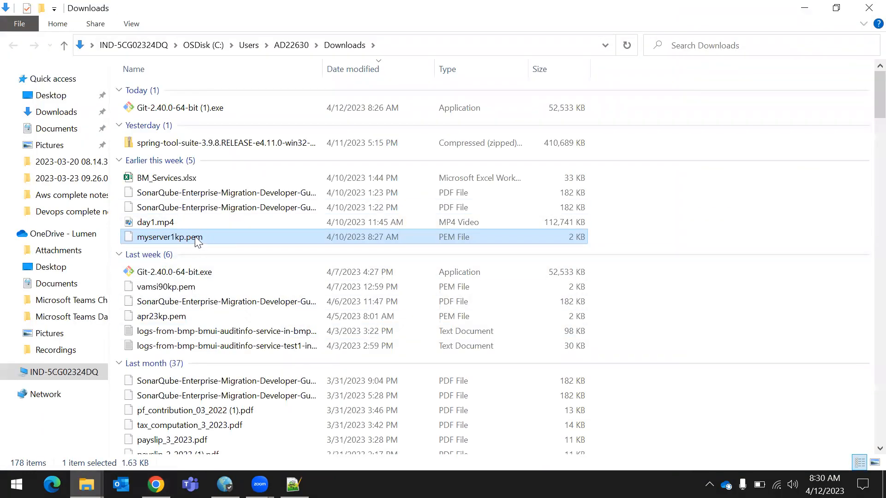
Examine the actions offered for myserver1kp.pem and for the Downloads folder itself, looking for the Git Bash Here option
click(687, 234)
right_click(696, 206)
click(651, 197)
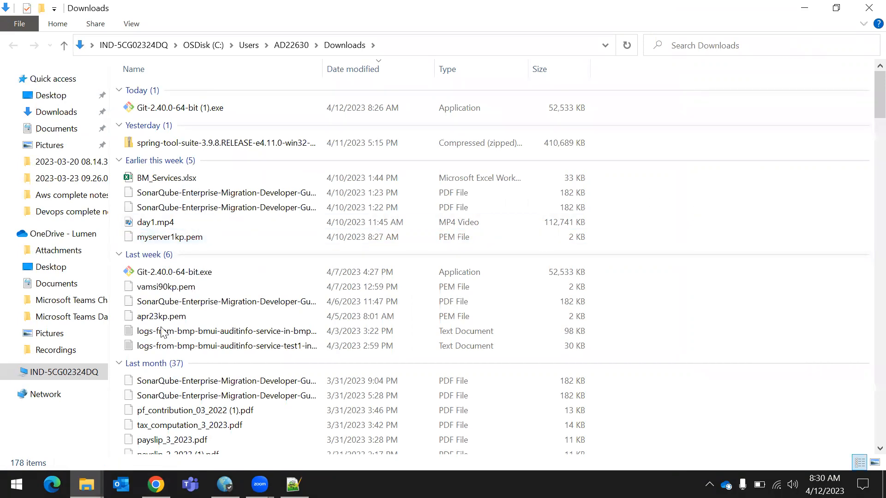
right_click(193, 238)
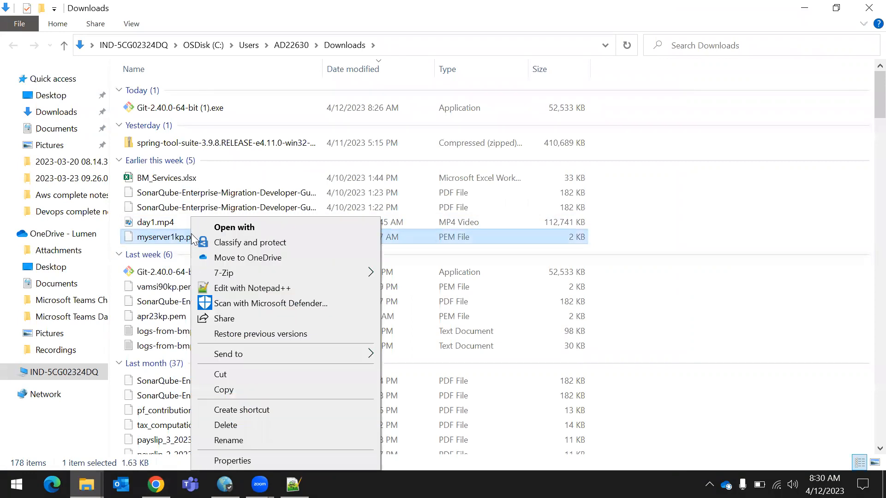
click(671, 227)
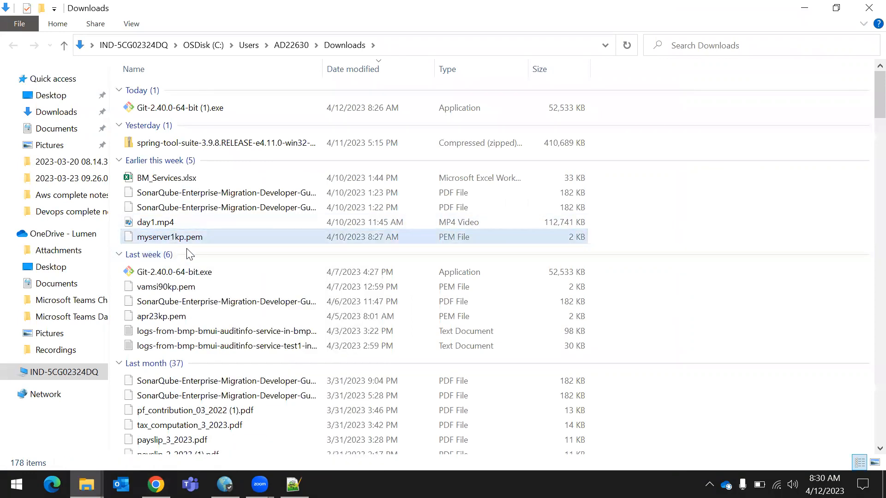
mouse_move(186, 245)
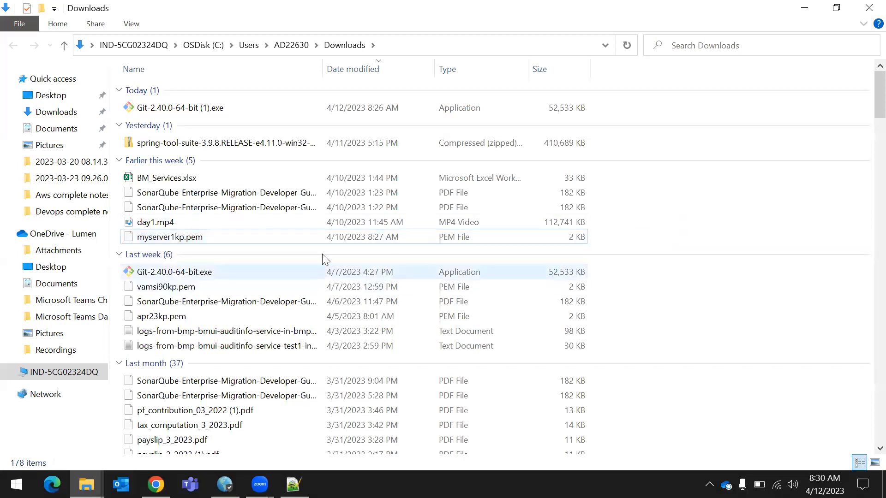
right_click(728, 190)
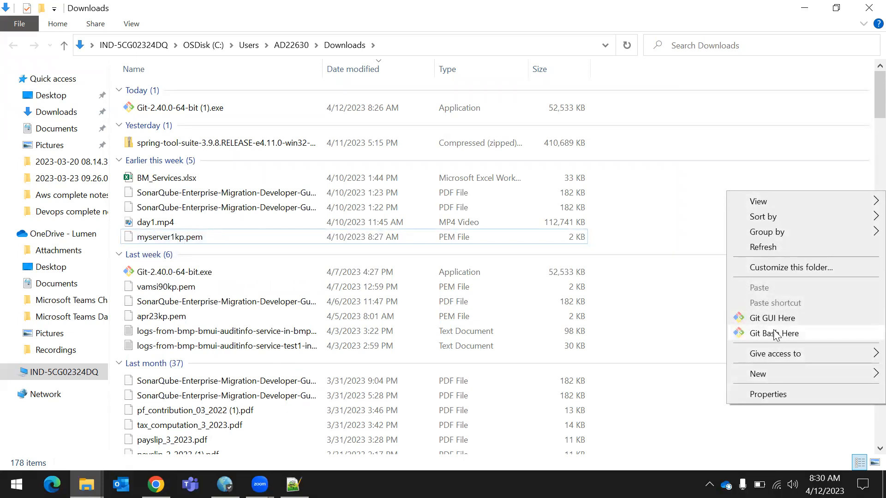
click(696, 189)
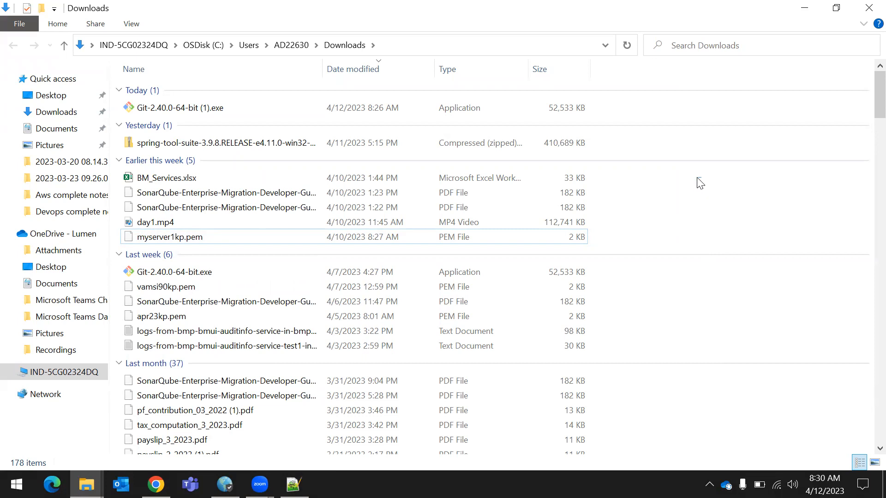
Open Git Bash in the Downloads folder that holds myserver1kp.pem and maximize its window
right_click(698, 178)
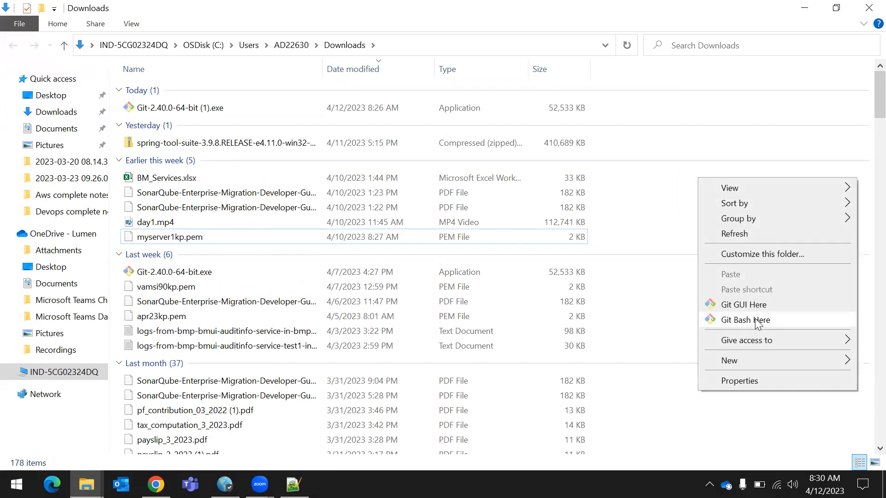
click(644, 202)
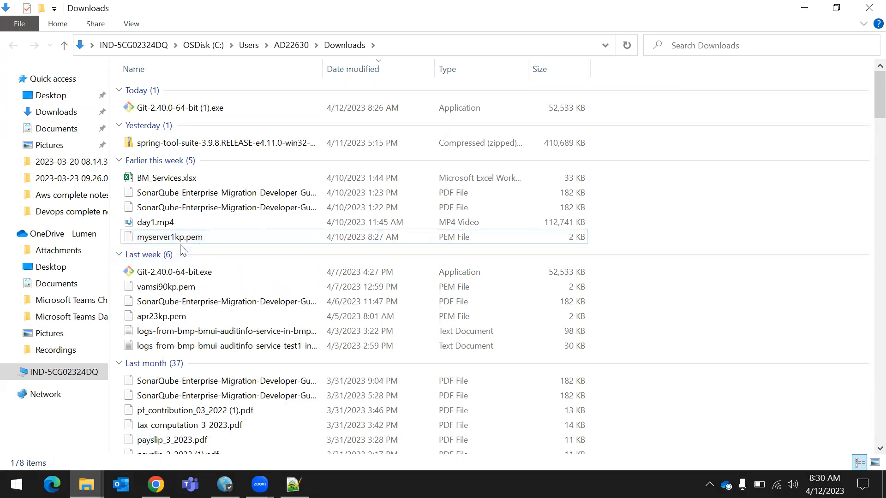
right_click(705, 185)
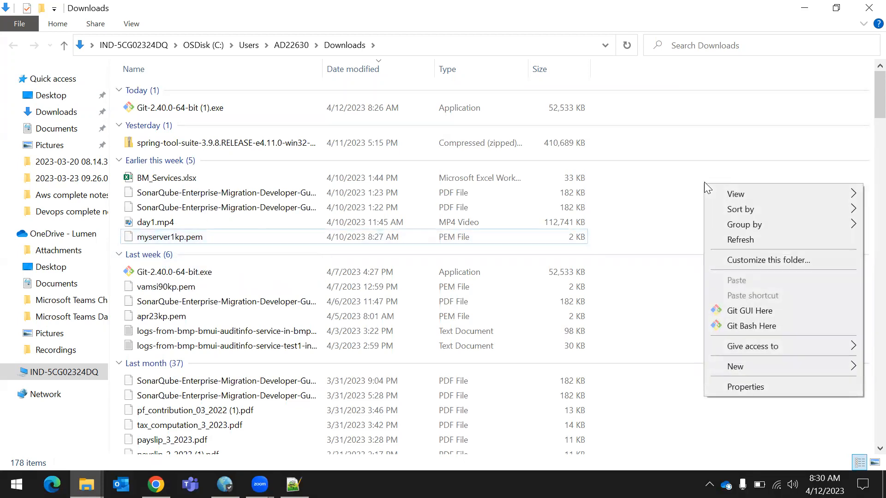
click(762, 328)
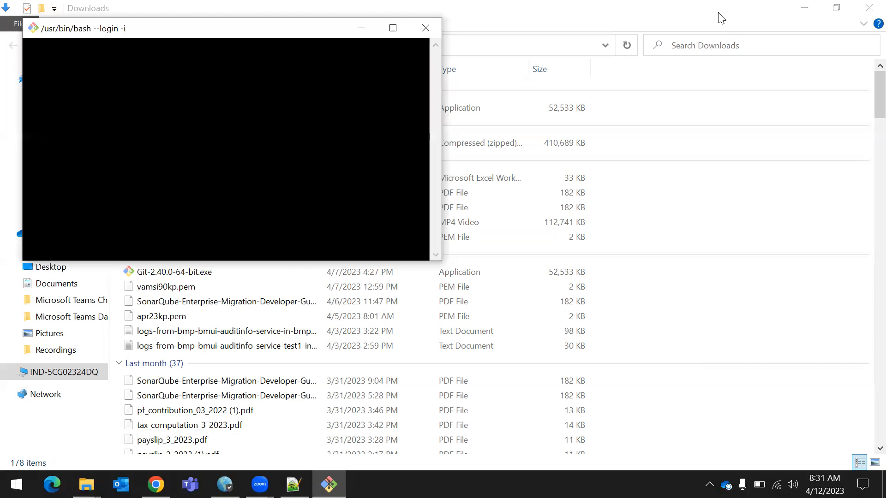
click(393, 29)
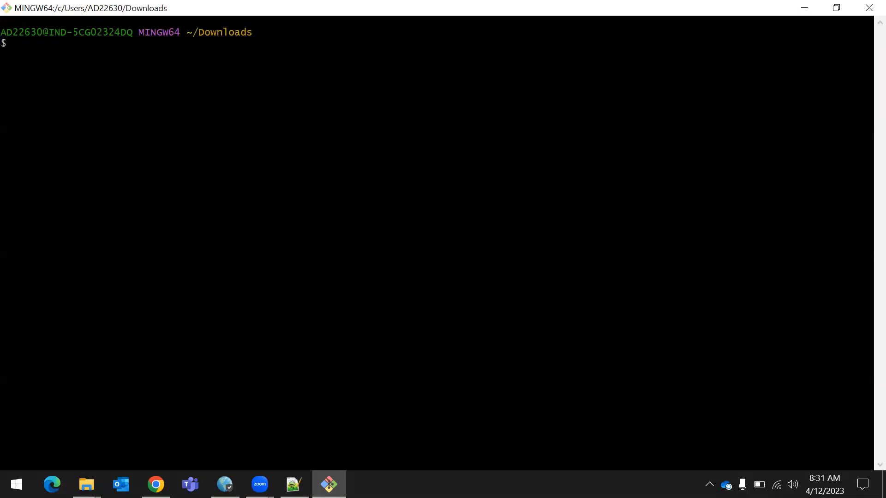
Enlarge the Git Bash terminal text by three zoom levels
key(ctrl+plus)
key(ctrl+plus)
key(ctrl+plus)
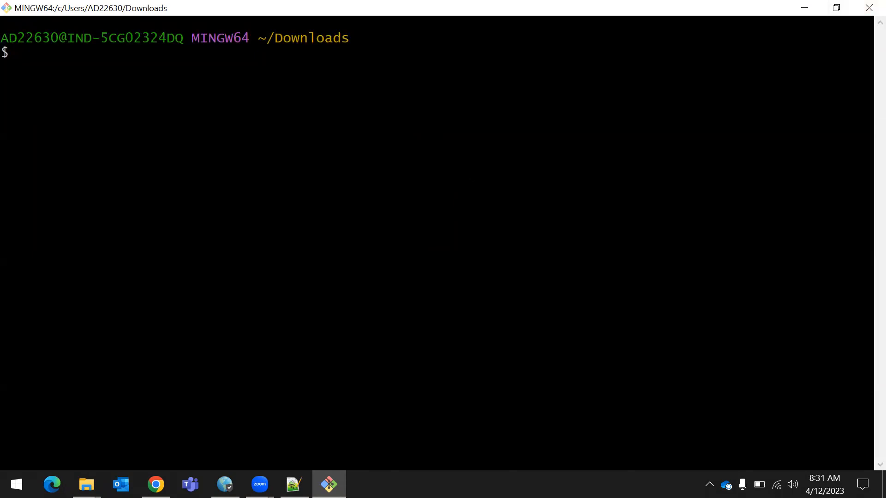
drag(275, 39, 358, 42)
click(358, 41)
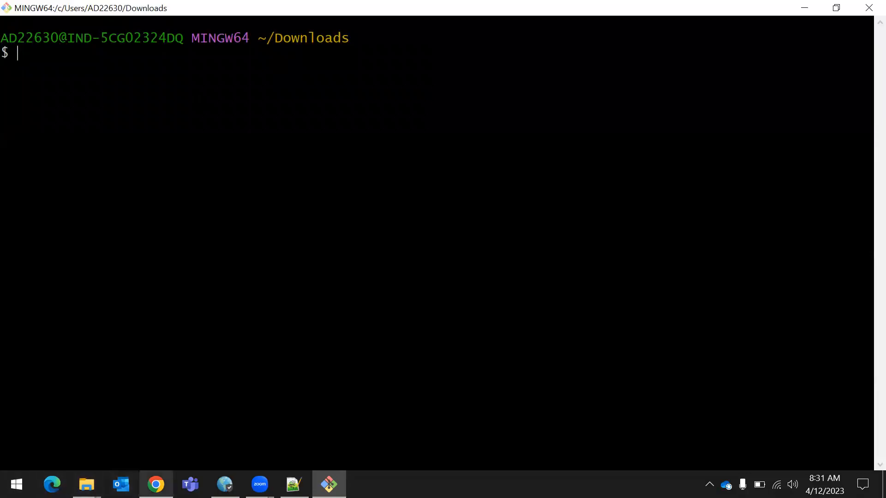
Switch to Chrome and copy the example ssh command from server4's Connect to instance page
click(156, 484)
click(173, 11)
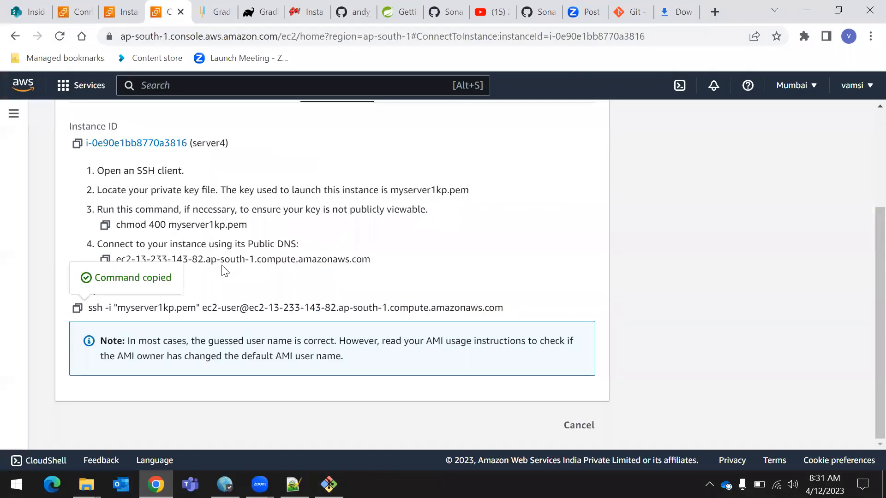
scroll(226, 286, up, 5)
drag(66, 162, 179, 166)
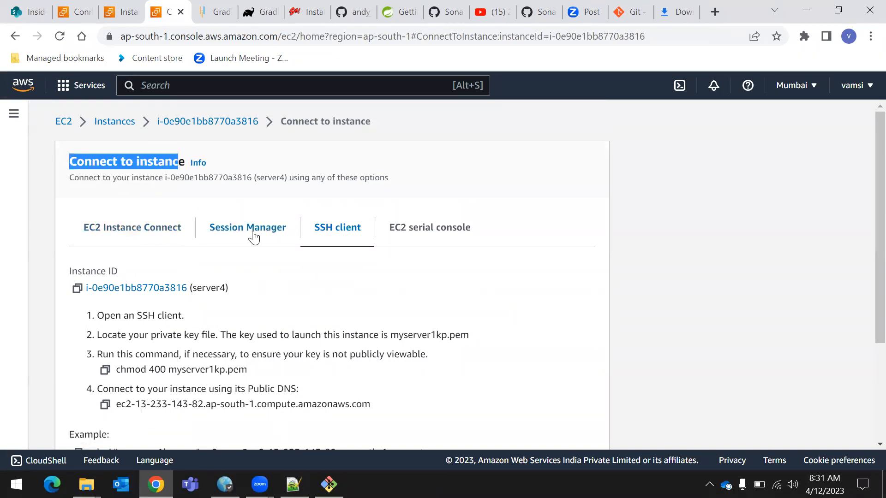
scroll(341, 181, down, 2)
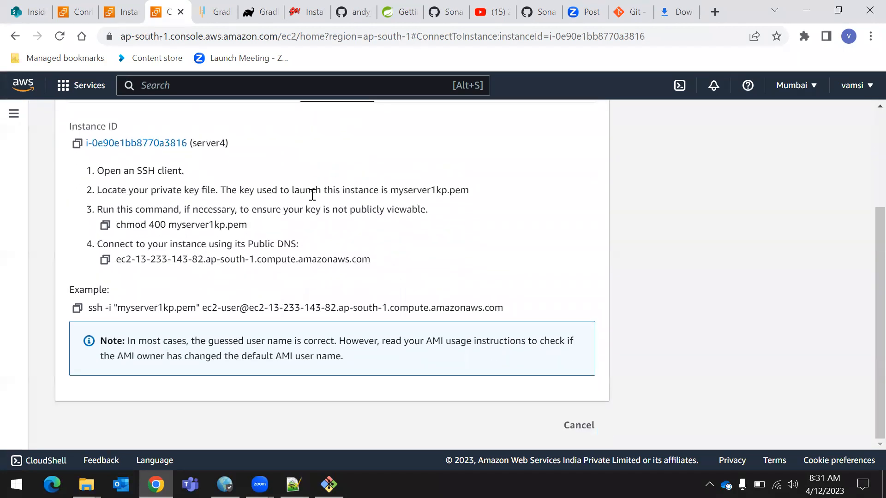
click(77, 308)
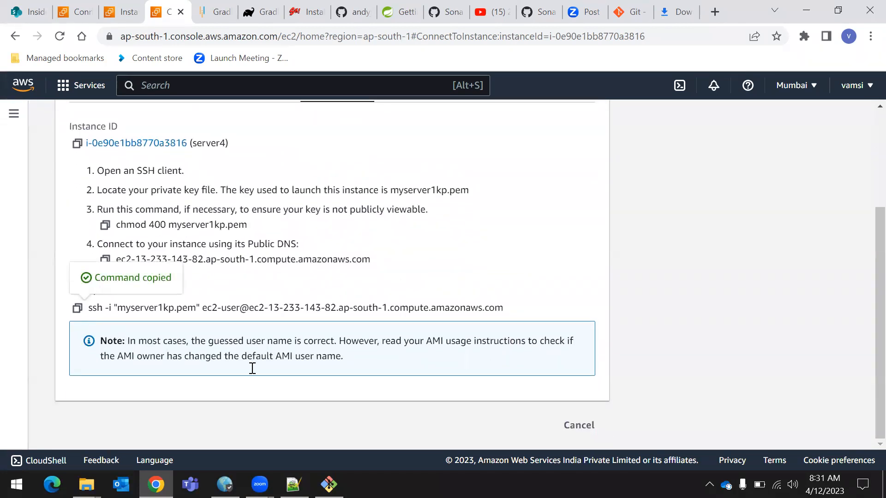
click(329, 484)
right_click(36, 51)
click(98, 92)
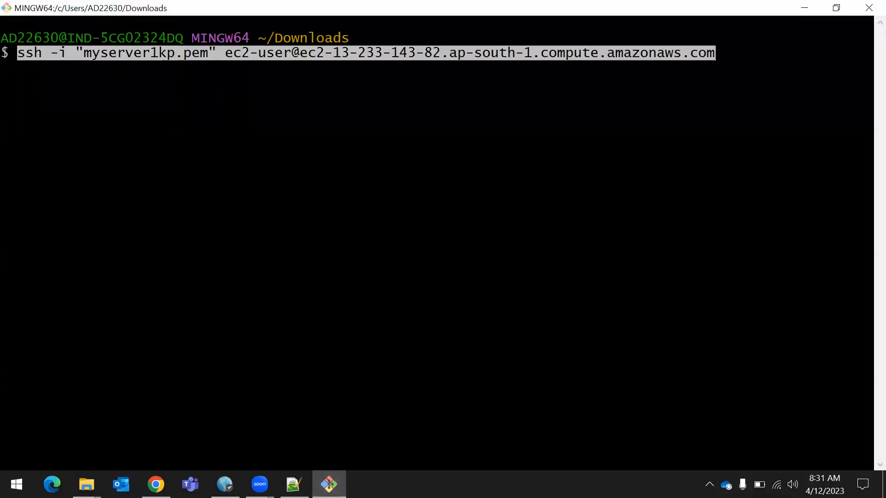
key(Return)
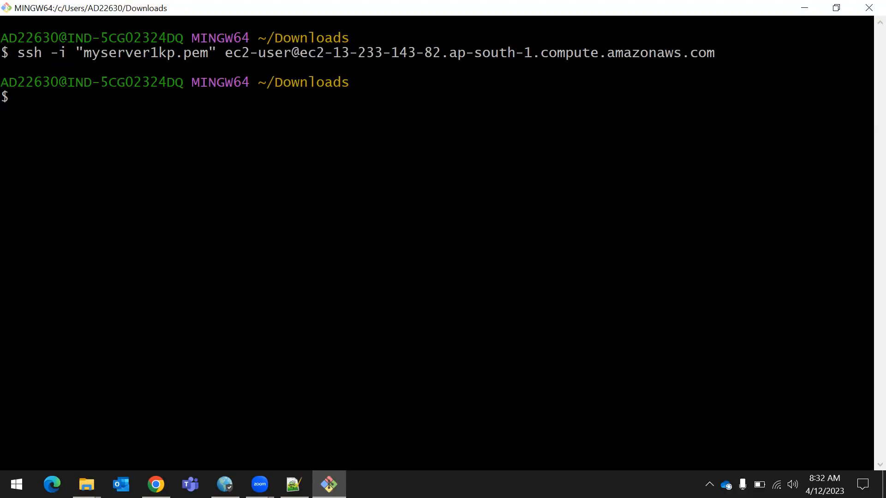
drag(22, 55, 117, 202)
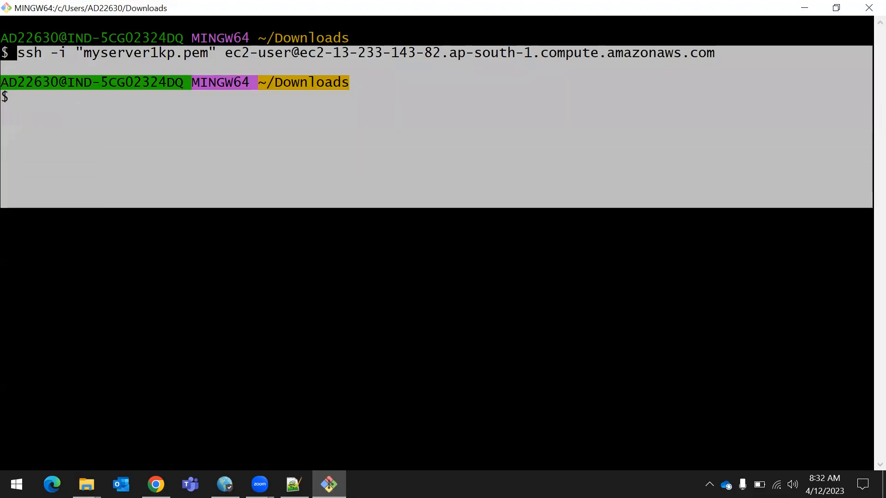
click(131, 215)
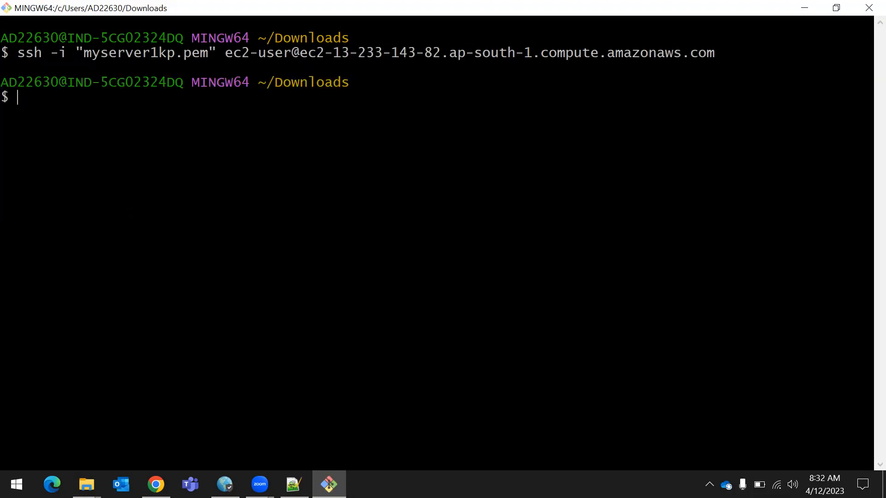
drag(9, 53, 737, 53)
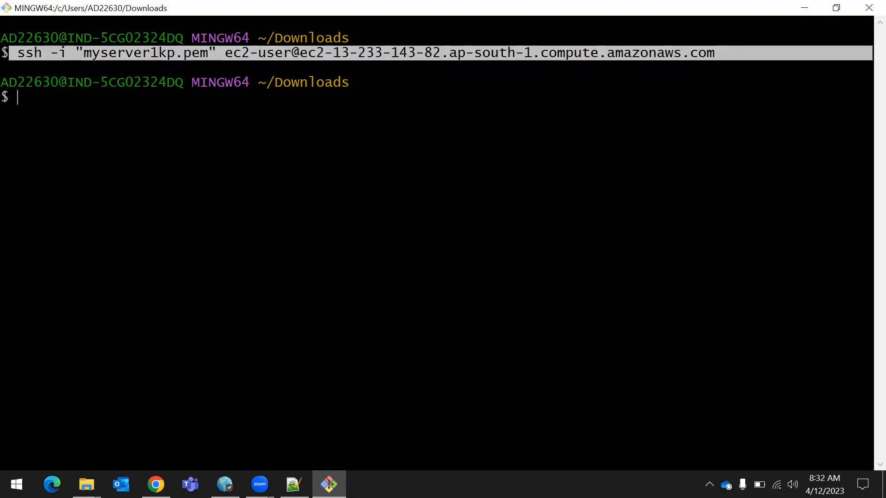
click(737, 54)
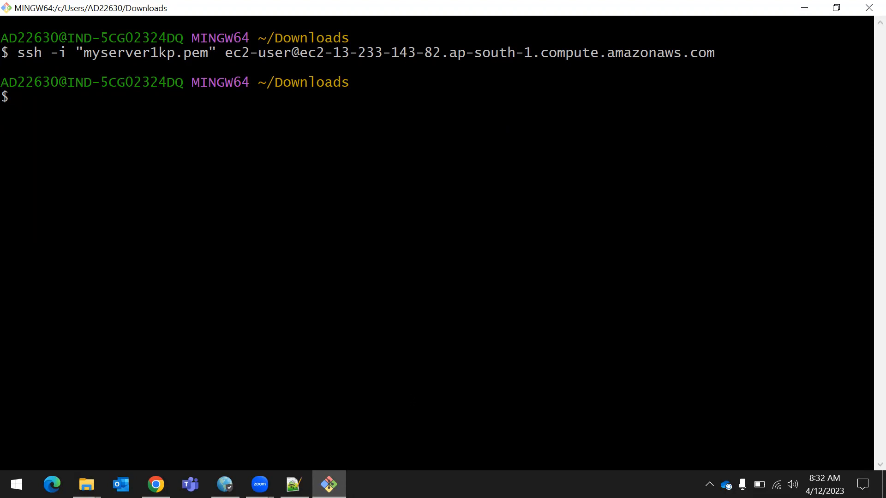
Minimize the open windows and examine the actions offered for the Windows desktop, looking for Git Bash Here
click(804, 8)
click(812, 8)
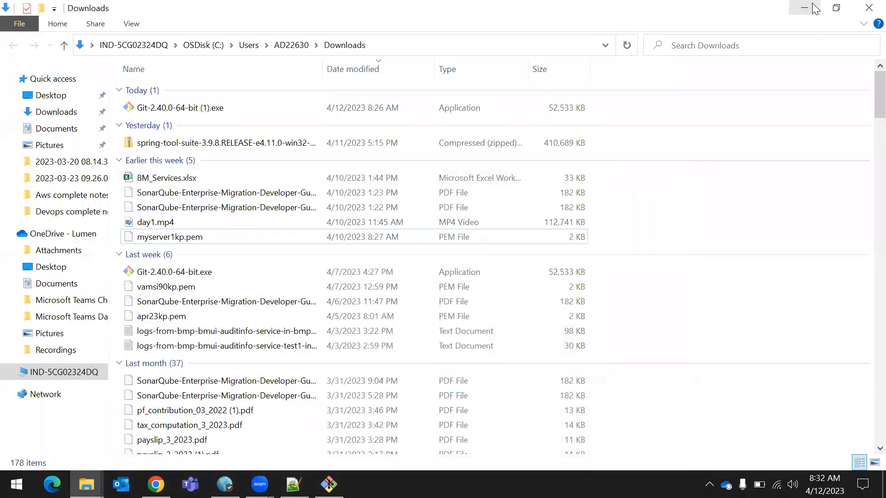
click(814, 8)
right_click(601, 66)
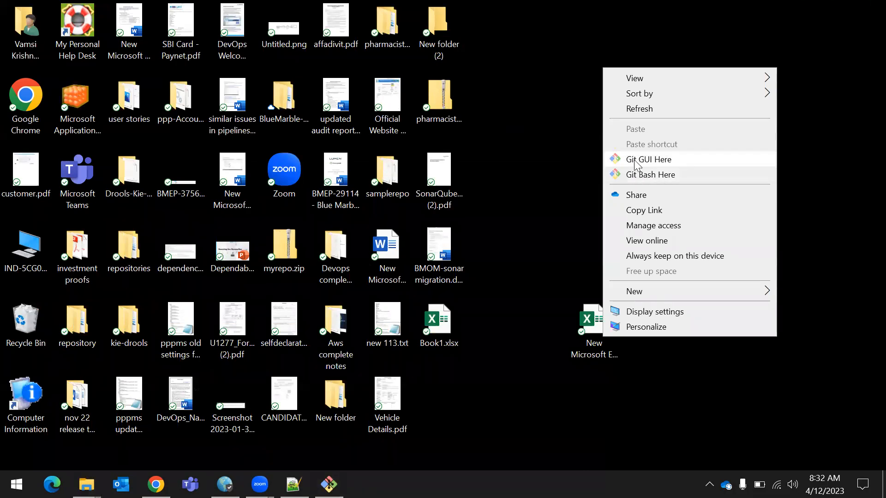
click(568, 47)
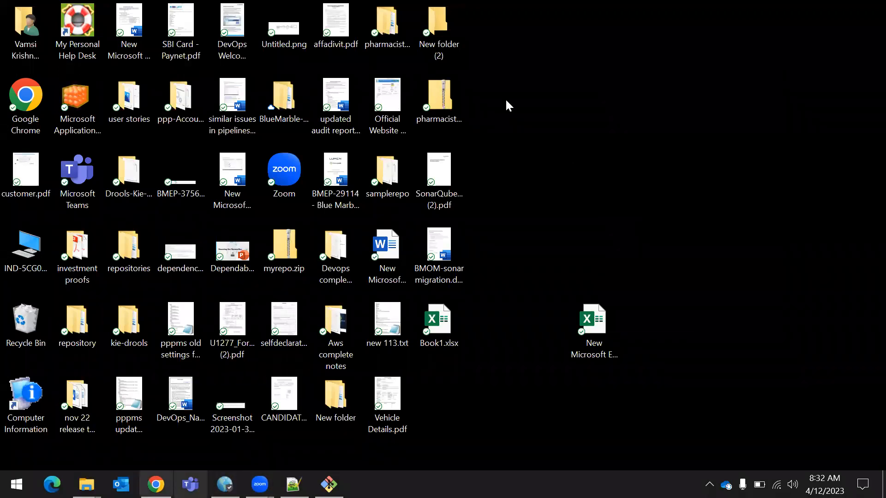
Open Chrome's download history and show the key file myserver1kp.pem in its folder
click(871, 36)
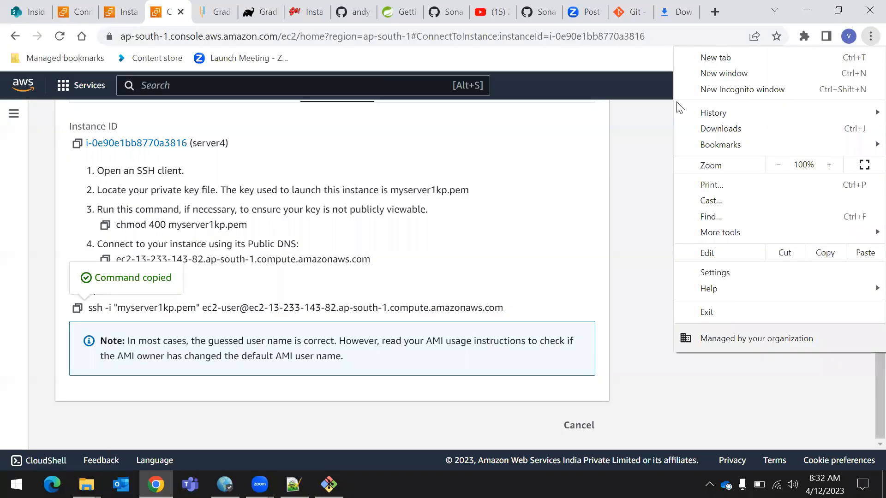
click(774, 127)
scroll(330, 323, down, 1)
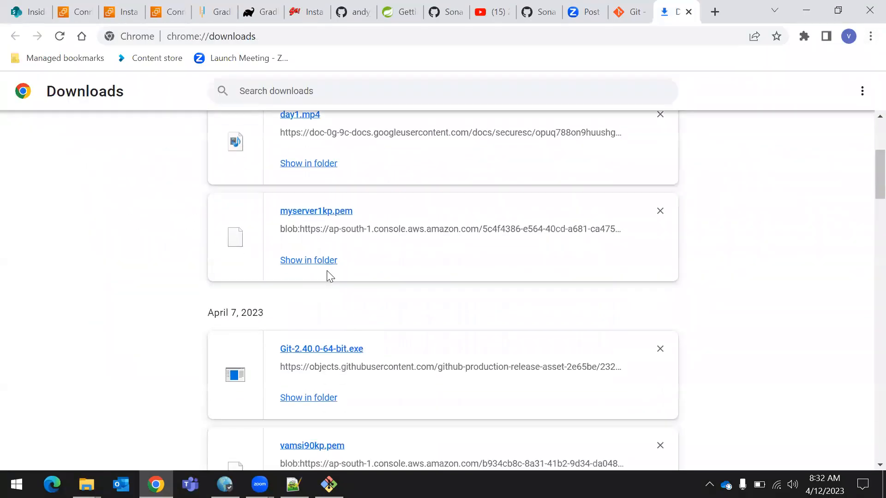
click(318, 262)
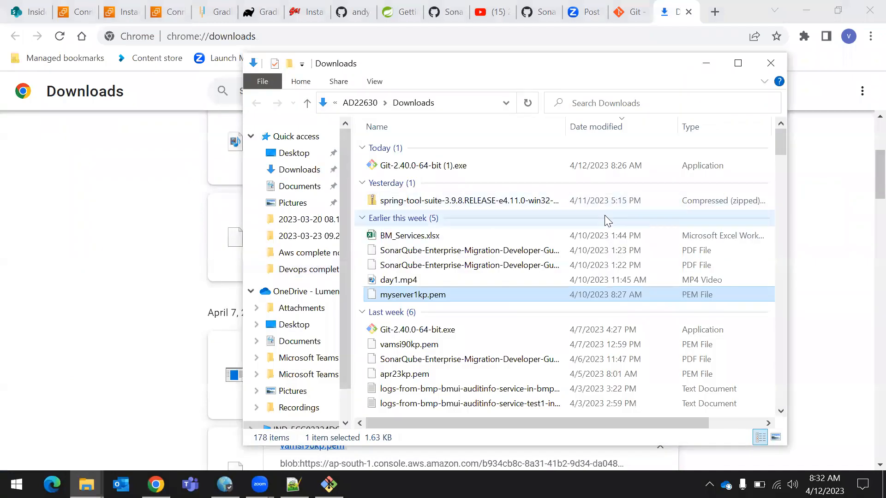
Maximize the Downloads folder window, open a second Git Bash terminal there and maximize it
click(738, 63)
click(704, 174)
right_click(704, 175)
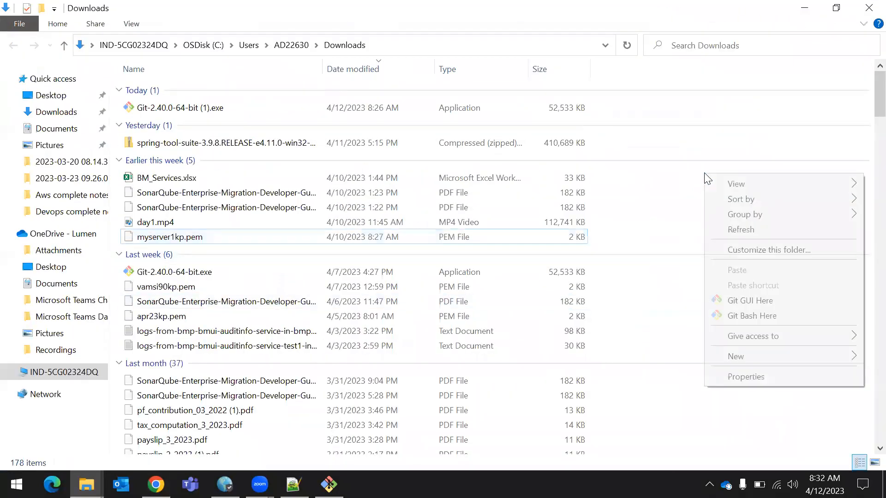
click(754, 319)
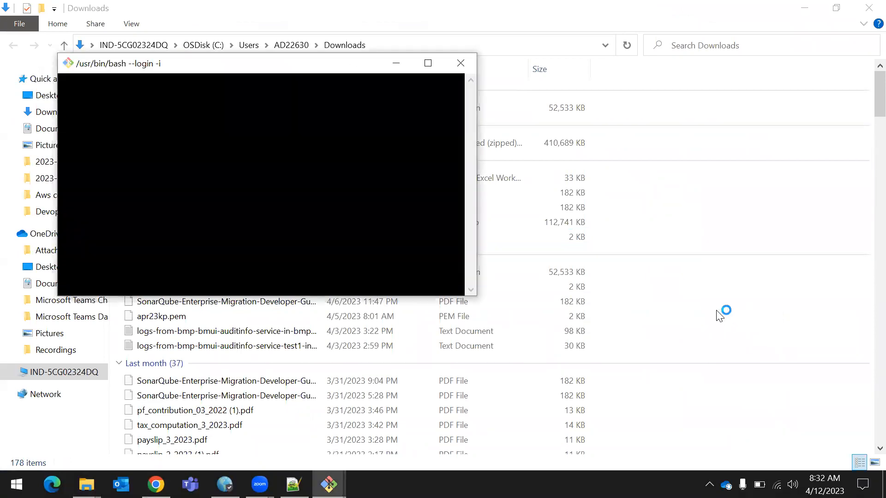
click(428, 63)
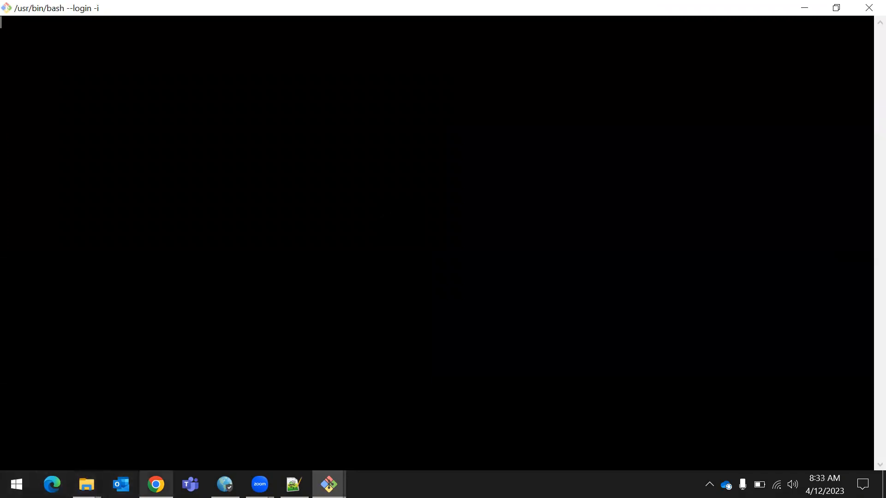
Return to server4's SSH client instructions in Chrome and copy the example ssh command again
click(156, 485)
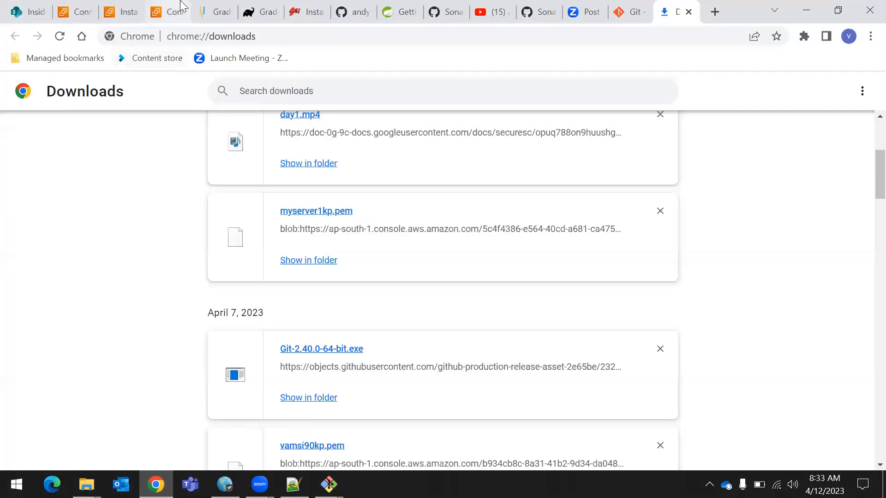
click(170, 12)
scroll(147, 171, up, 5)
click(94, 135)
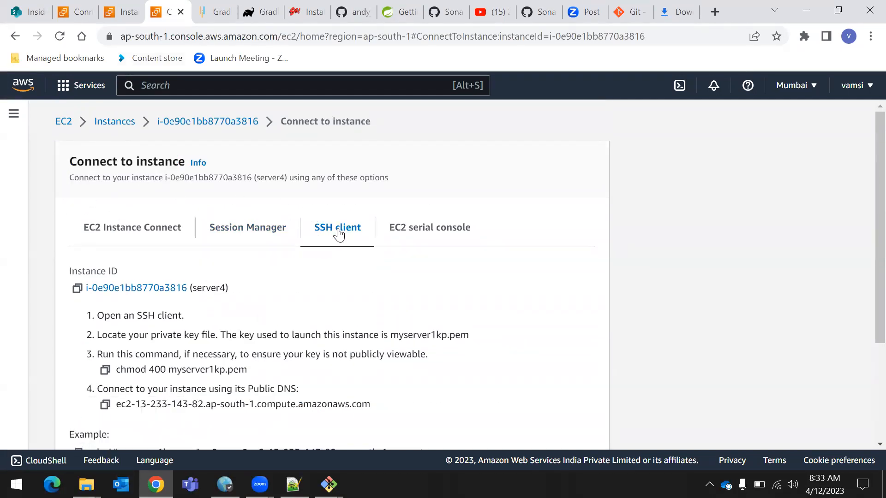
scroll(339, 231, down, 3)
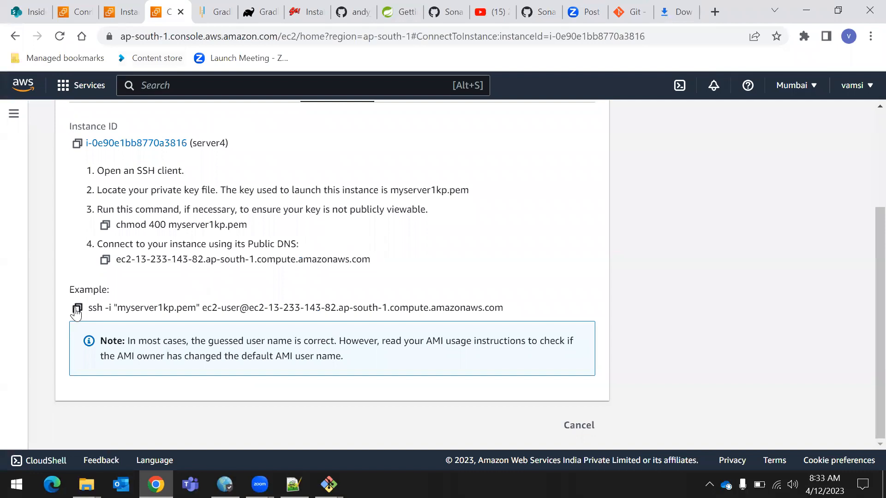
click(77, 309)
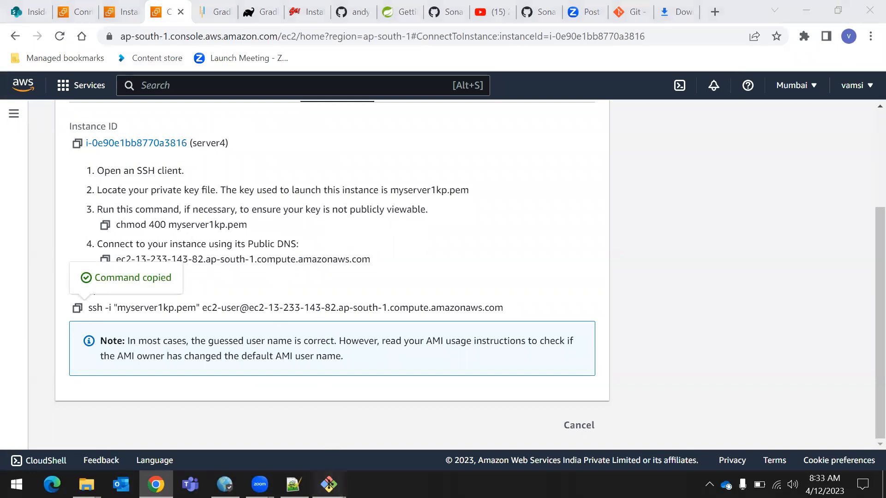
Paste and run the copied ssh command for server4 with myserver1kp.pem in the second Git Bash window
click(329, 484)
click(383, 429)
right_click(84, 49)
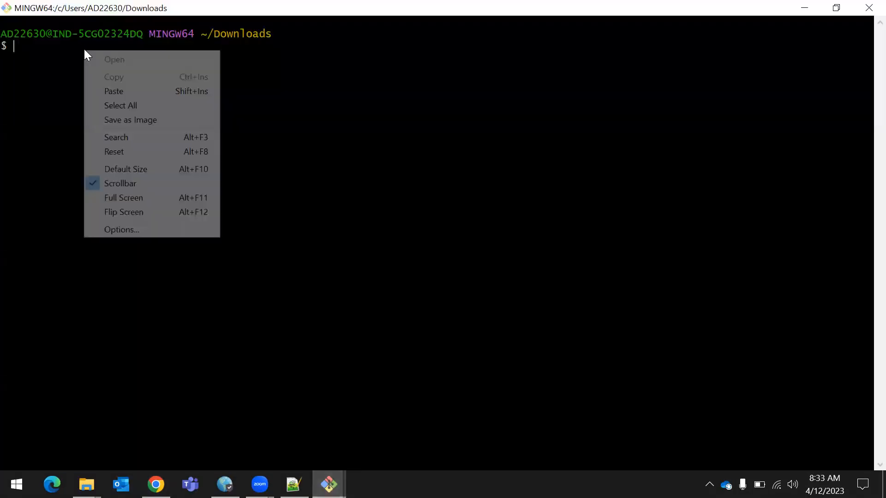
click(115, 89)
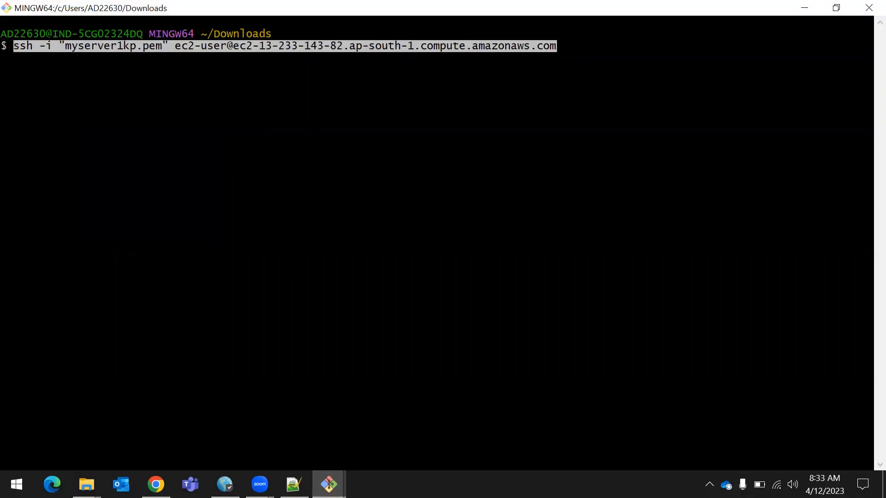
key(Return)
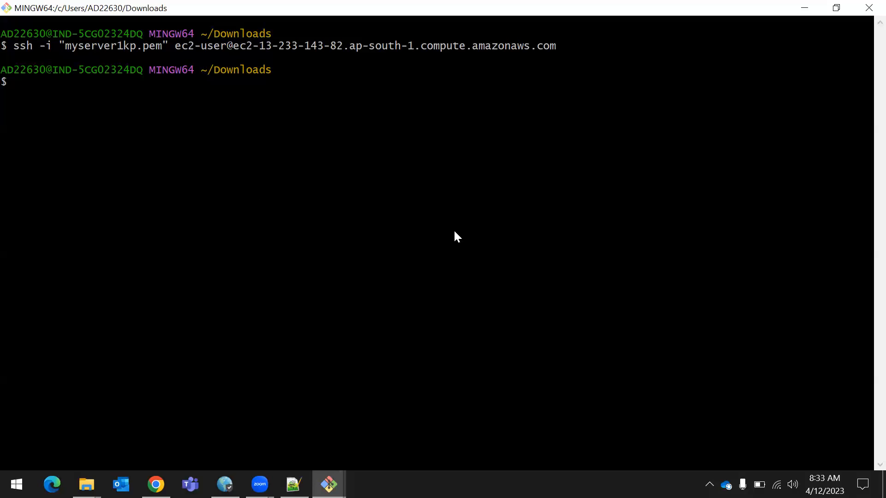
Close both open Git Bash windows
key(alt+Tab)
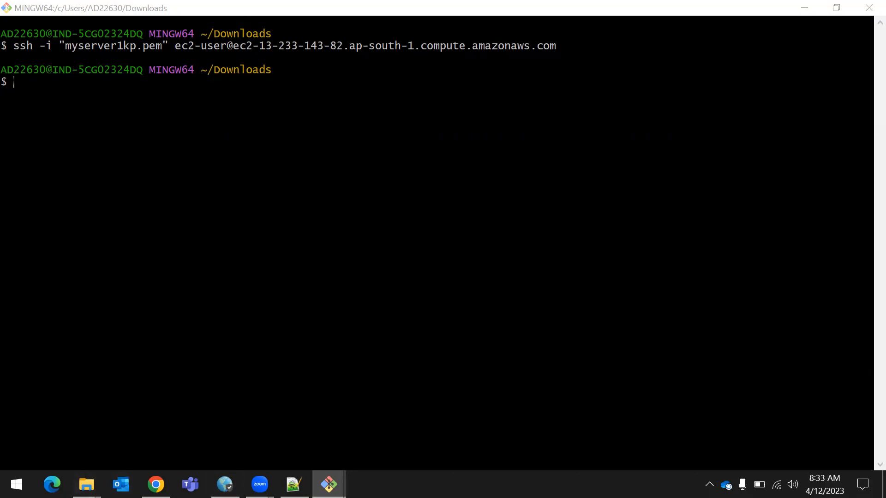
mouse_move(328, 484)
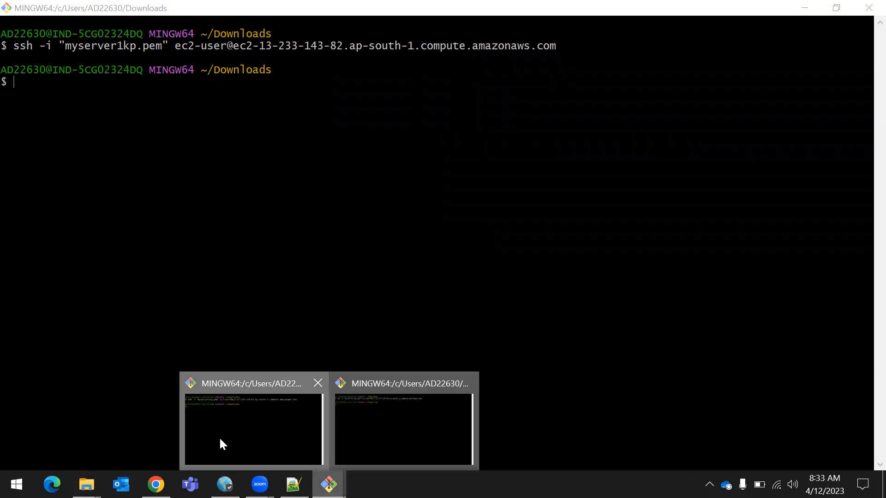
click(220, 456)
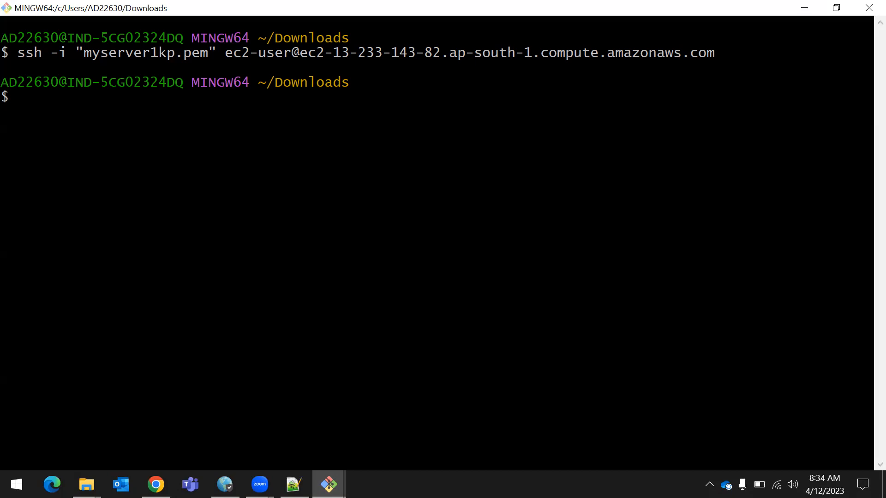
click(868, 7)
click(869, 8)
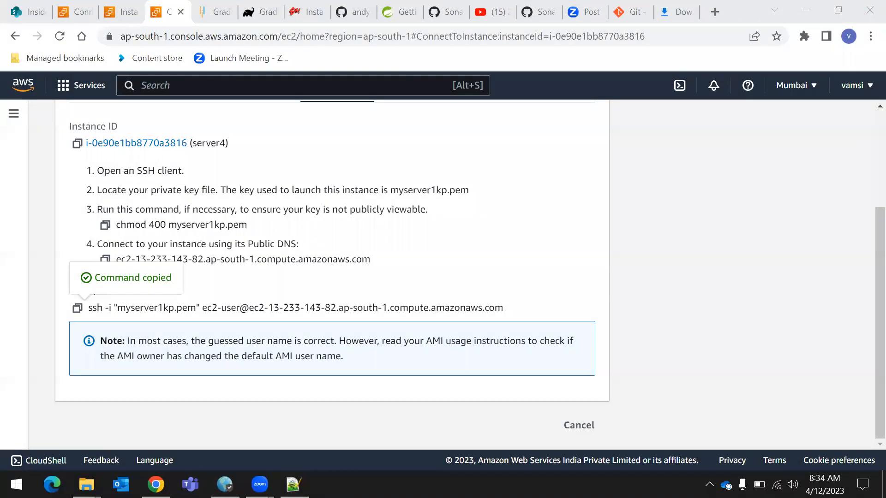